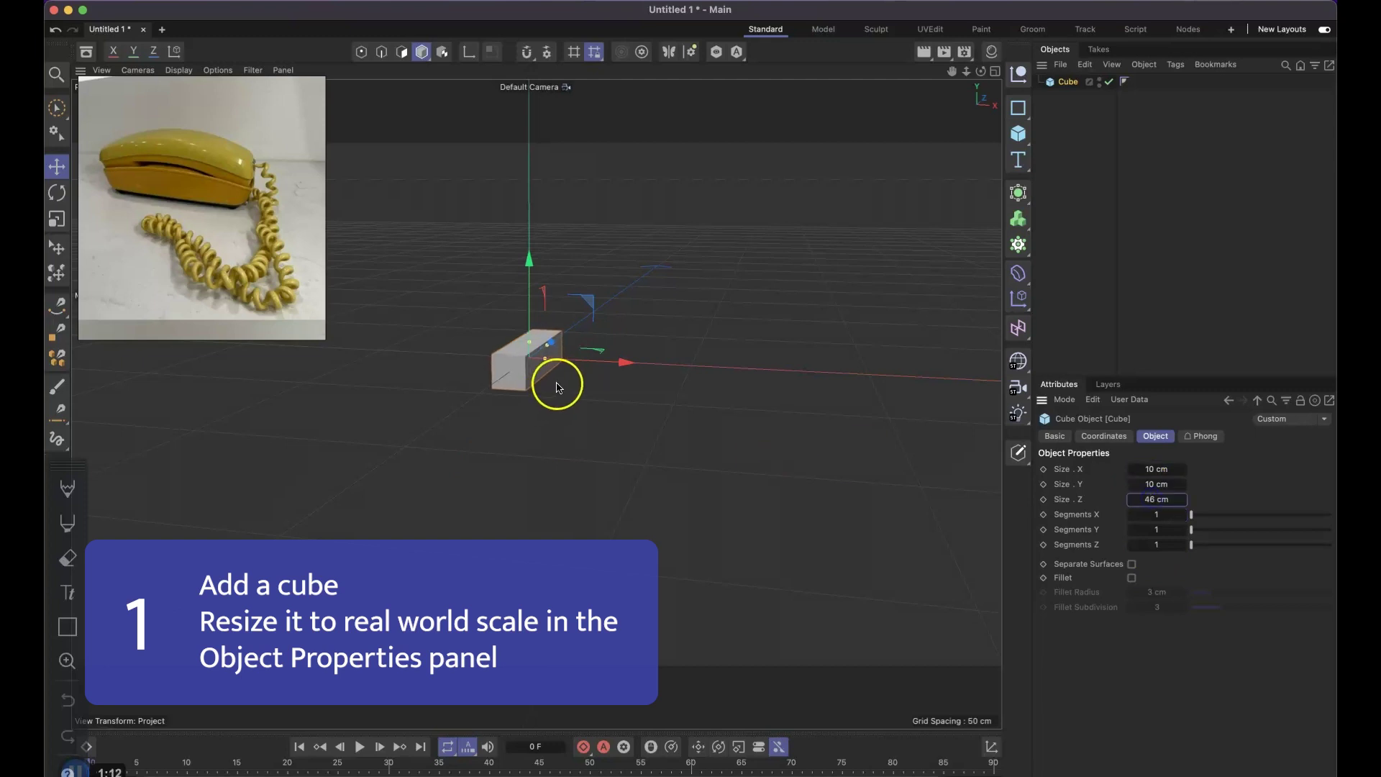
# Step: Convert the parametric cube into an editable polygon object
pyautogui.keyDown('alt'); pyautogui.moveTo(553, 389); pyautogui.dragTo(534, 400); pyautogui.keyUp('alt')
pyautogui.scroll(8, 528, 354)
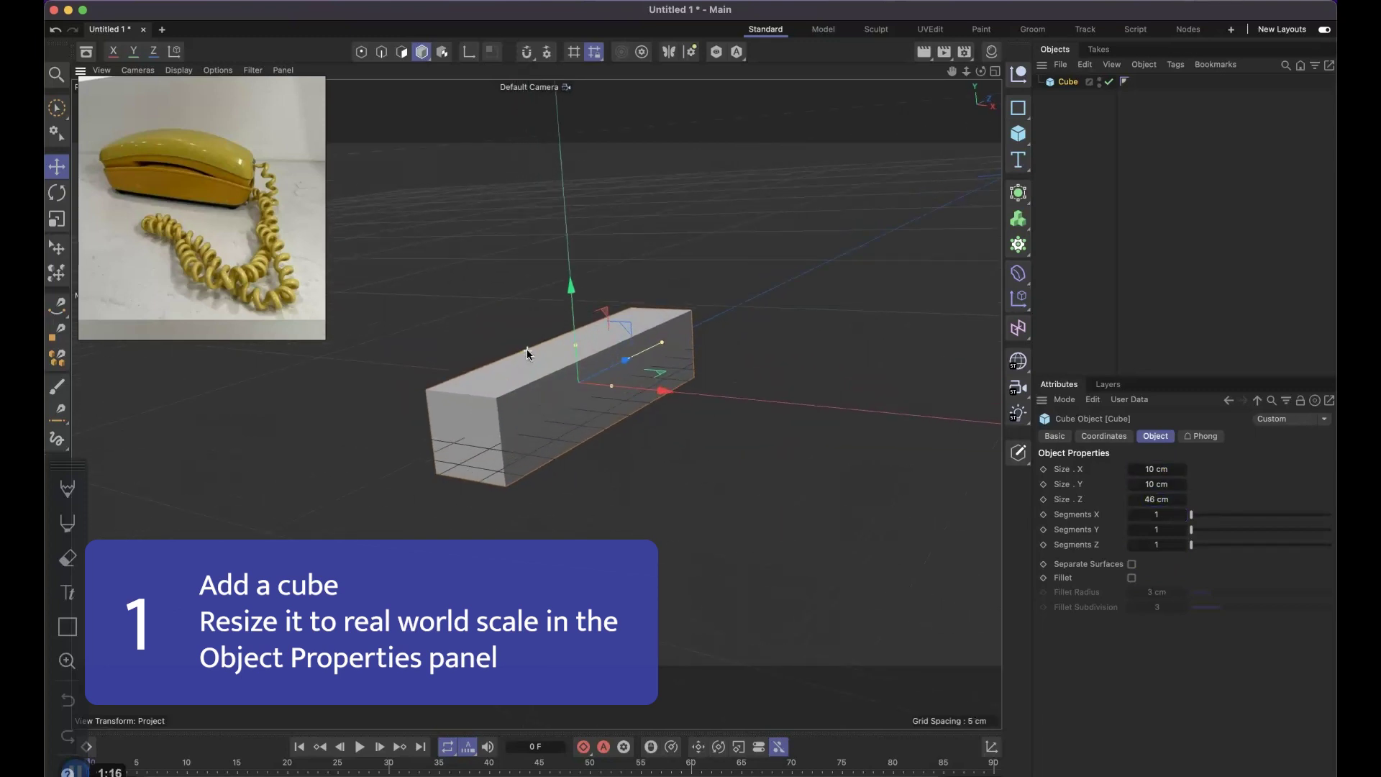
pyautogui.keyDown('alt'); pyautogui.moveTo(527, 350); pyautogui.dragTo(487, 412); pyautogui.keyUp('alt')
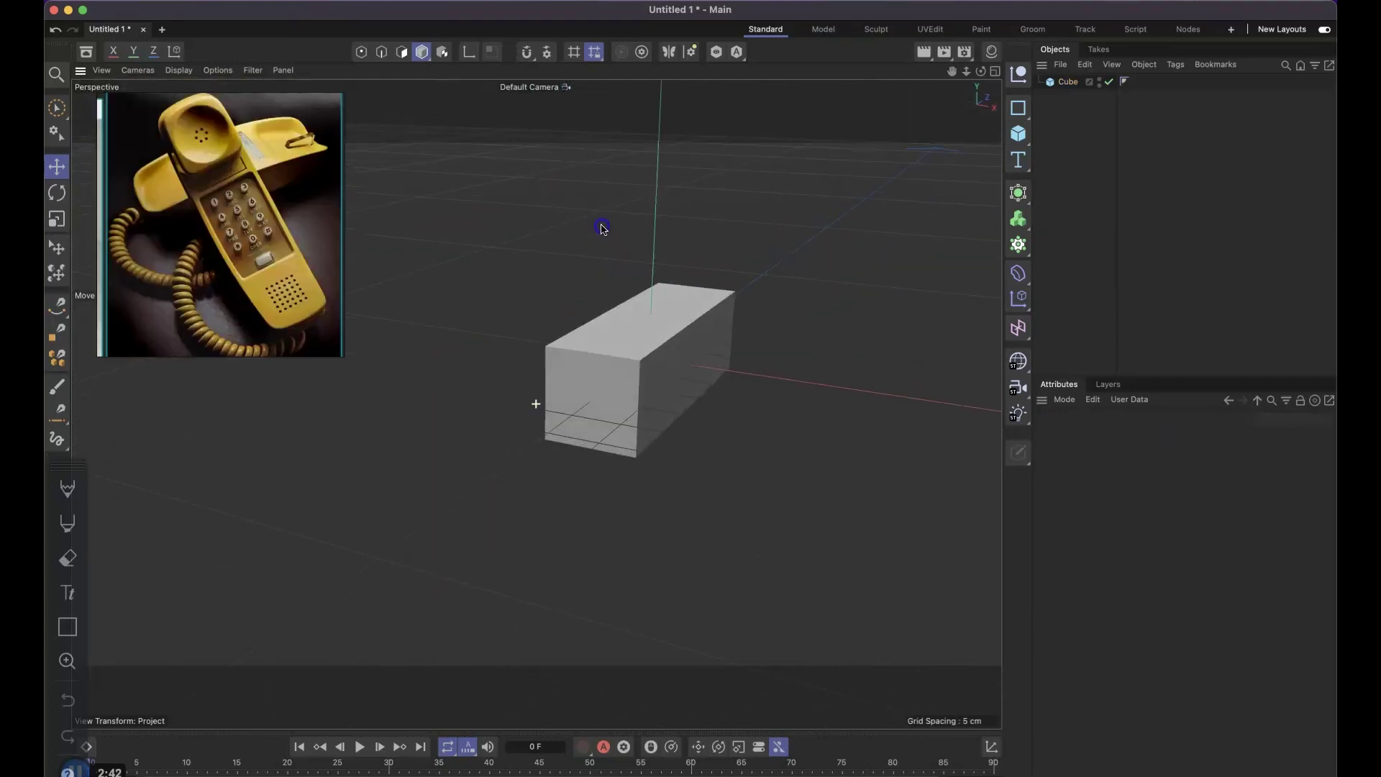
pyautogui.keyDown('alt'); pyautogui.moveTo(603, 229); pyautogui.dragTo(583, 231); pyautogui.keyUp('alt')
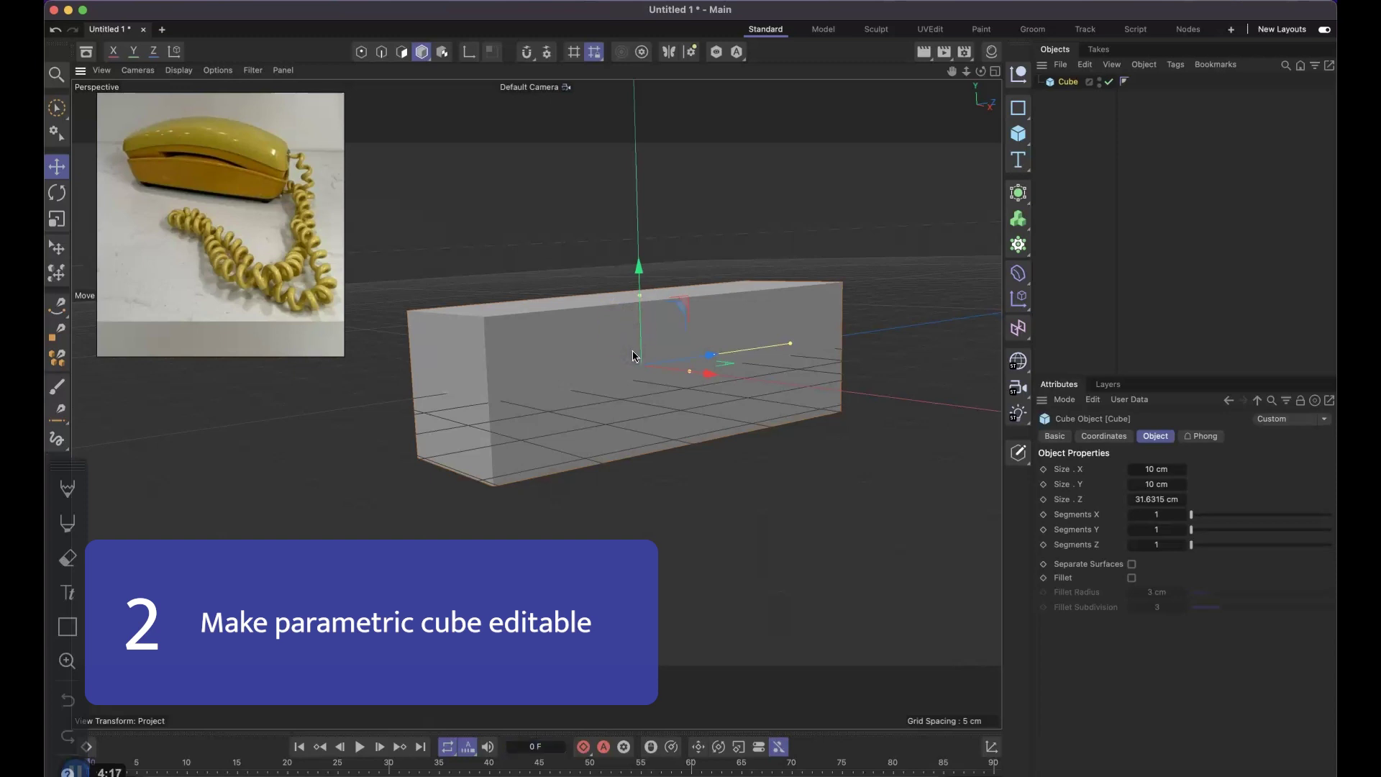
pyautogui.click(1026, 457)
pyautogui.keyDown('alt'); pyautogui.moveTo(798, 320); pyautogui.dragTo(776, 321); pyautogui.keyUp('alt')
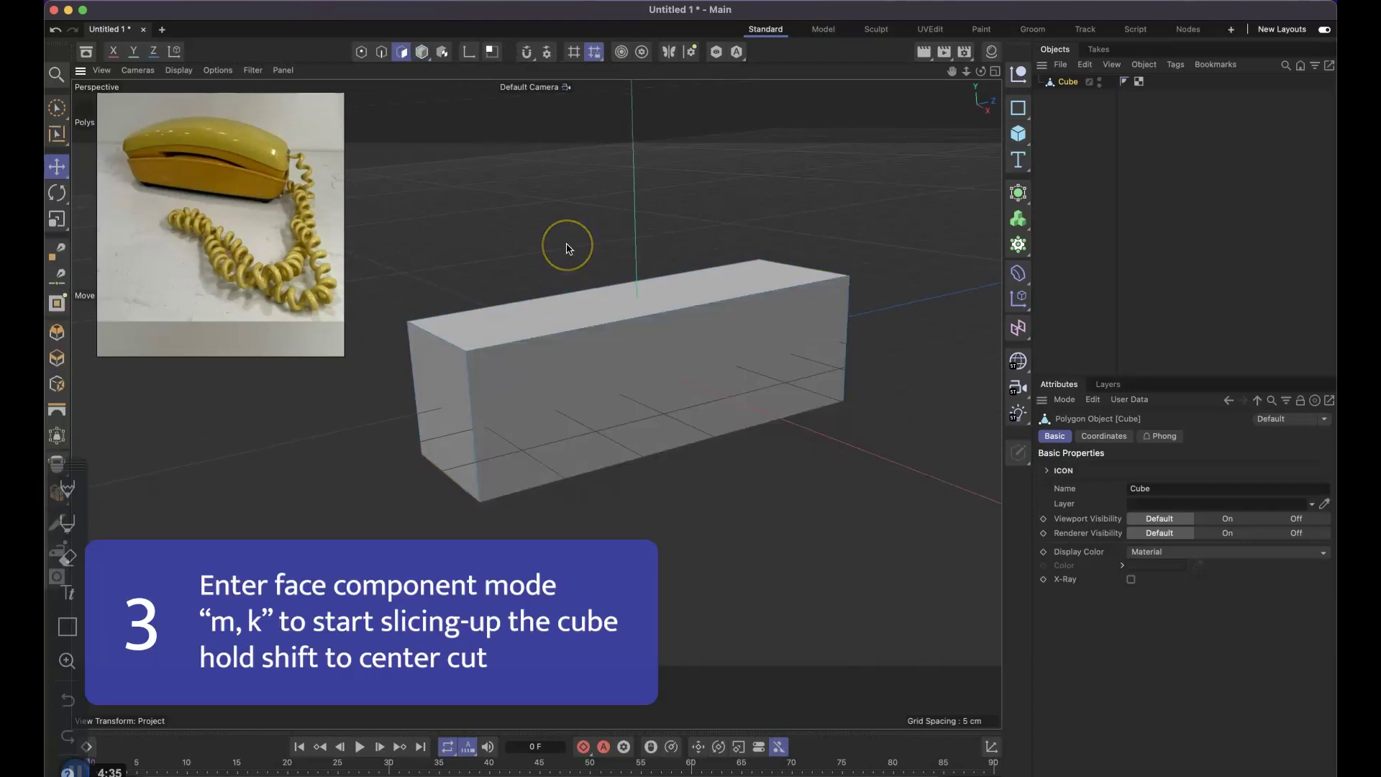
# Step: Cut a loop across the middle of the cube's length, centered at 50%
pyautogui.click(646, 316)
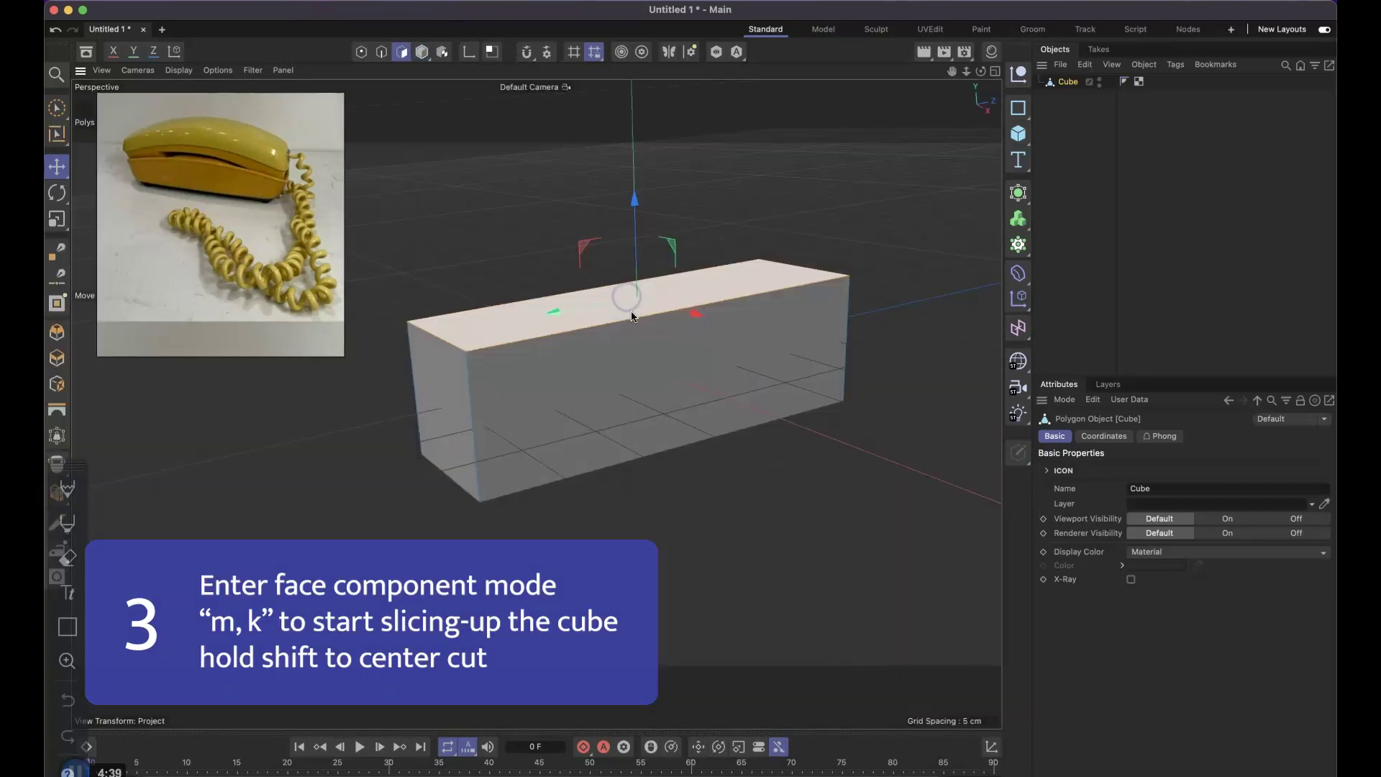
pyautogui.click(706, 493)
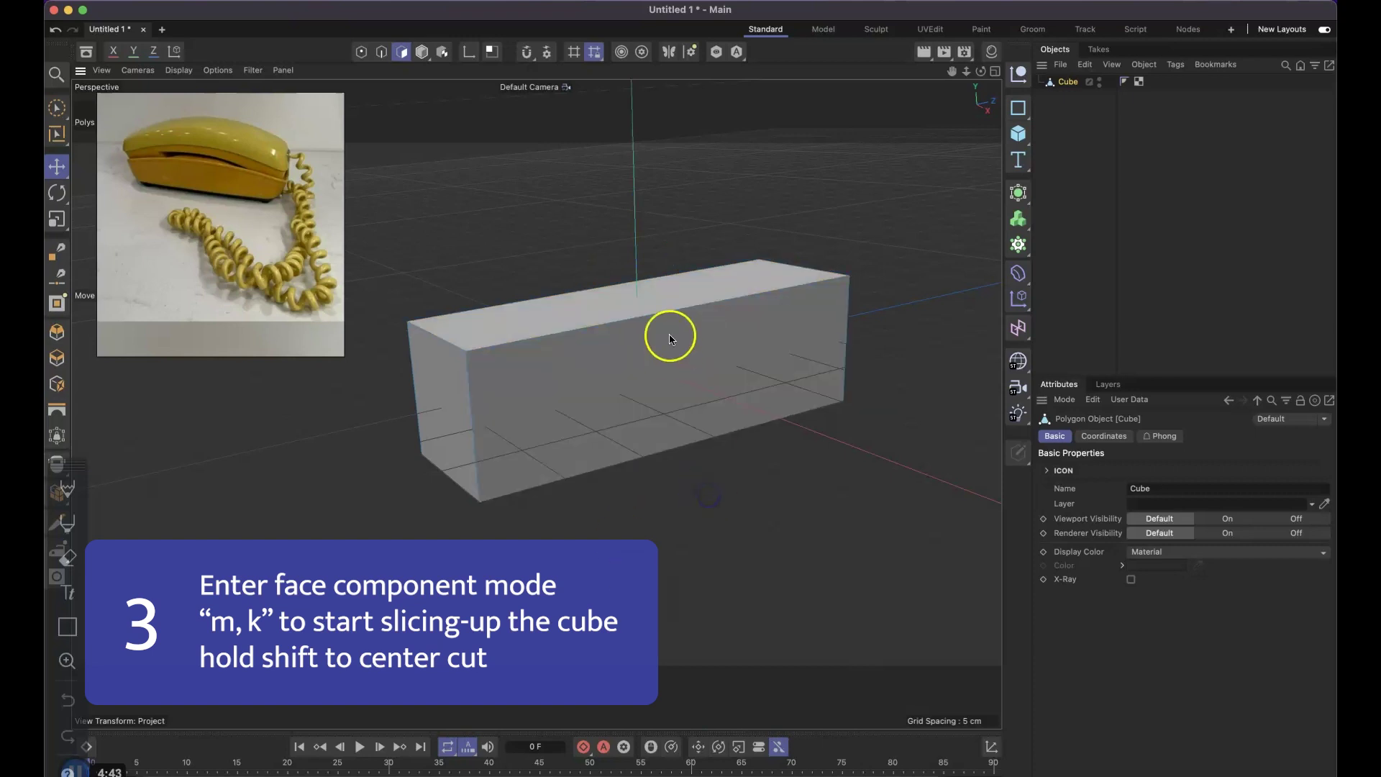
pyautogui.press('m')
pyautogui.press('k')
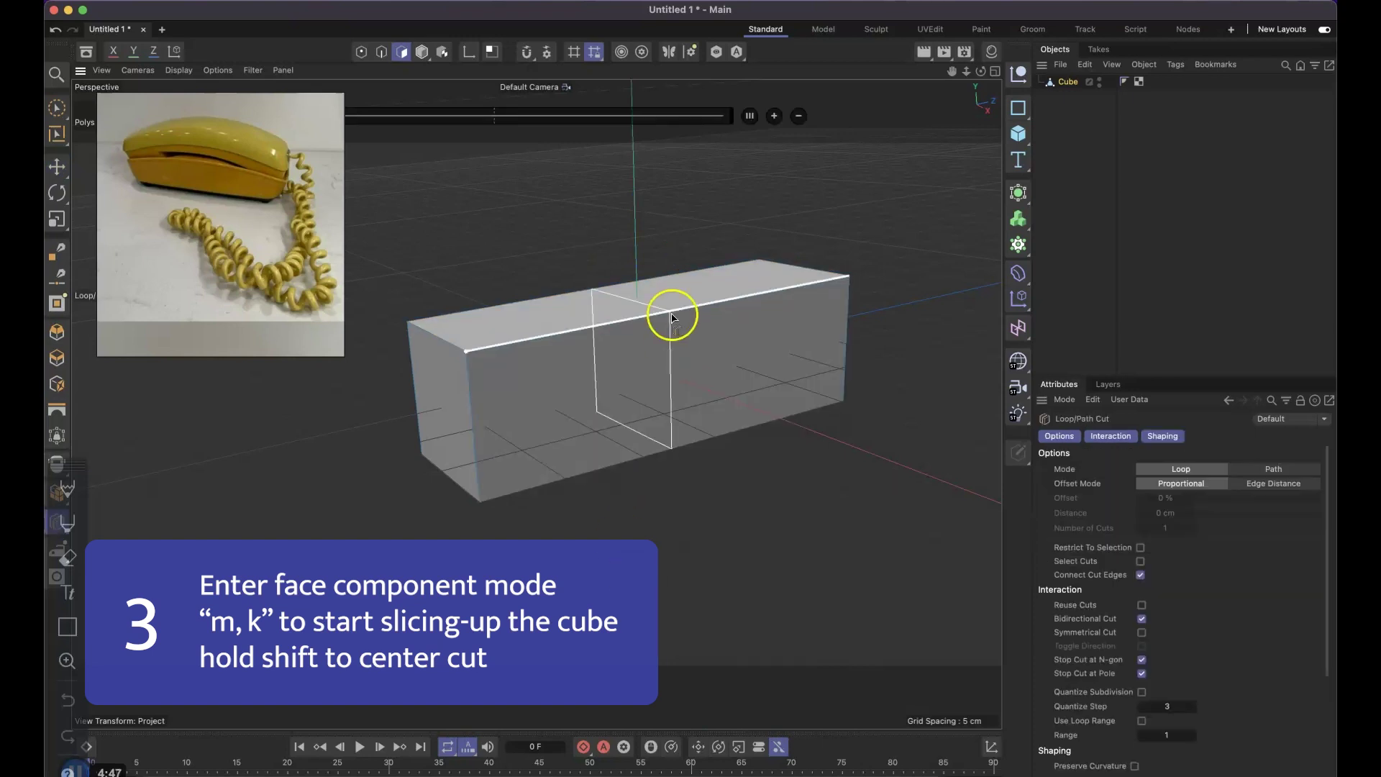
pyautogui.keyDown('shift'); pyautogui.click(660, 314); pyautogui.keyUp('shift')
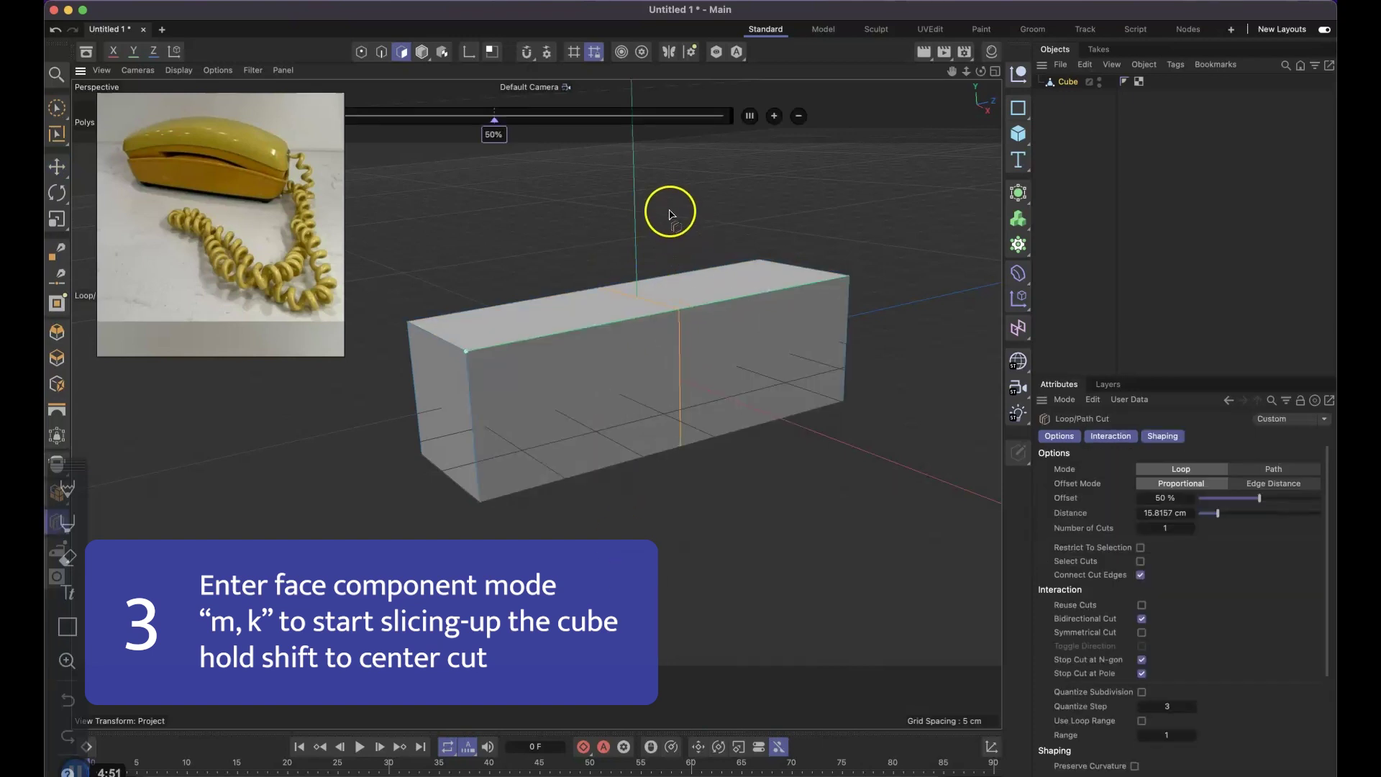
pyautogui.press('space')
# Step: Raise the middle top edge by about 0.85 cm in edge mode
pyautogui.click(381, 51)
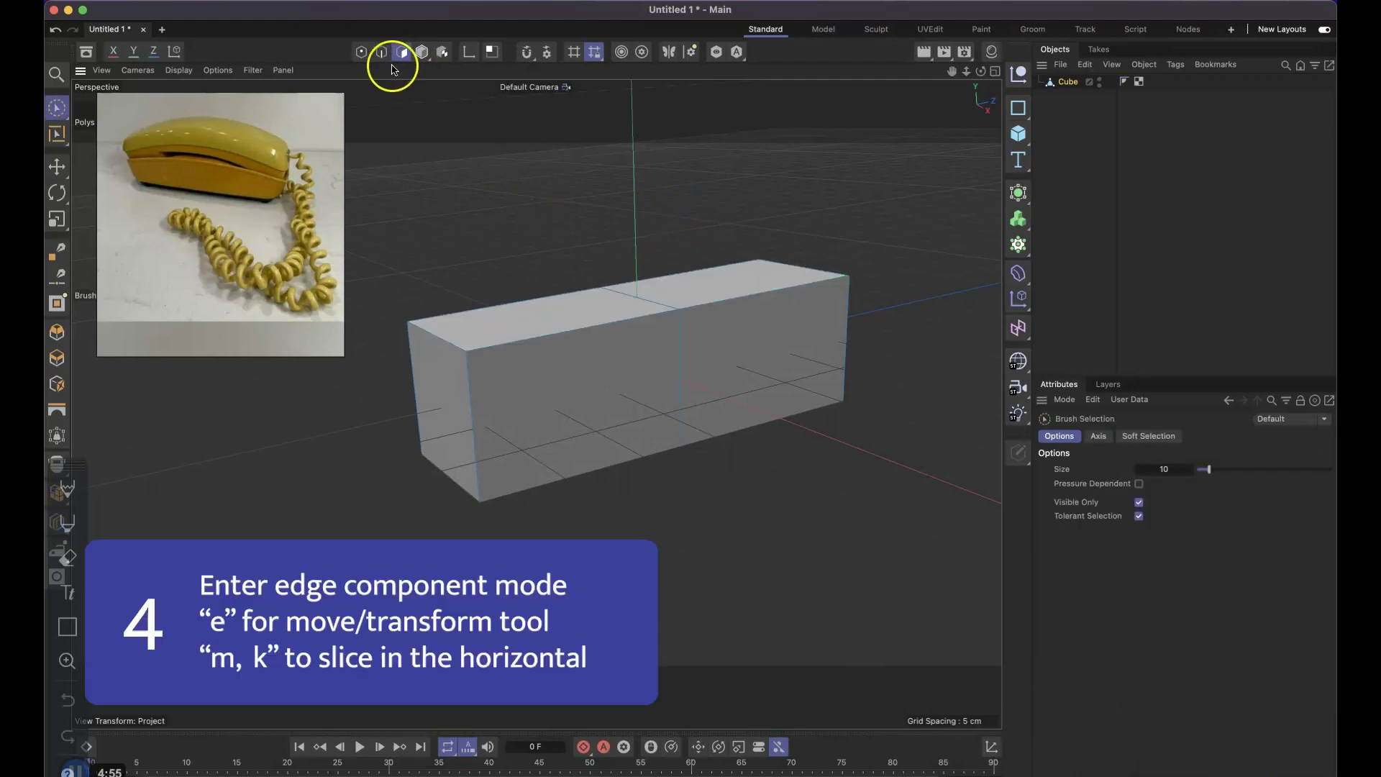
pyautogui.moveTo(639, 254); pyautogui.dragTo(638, 242)
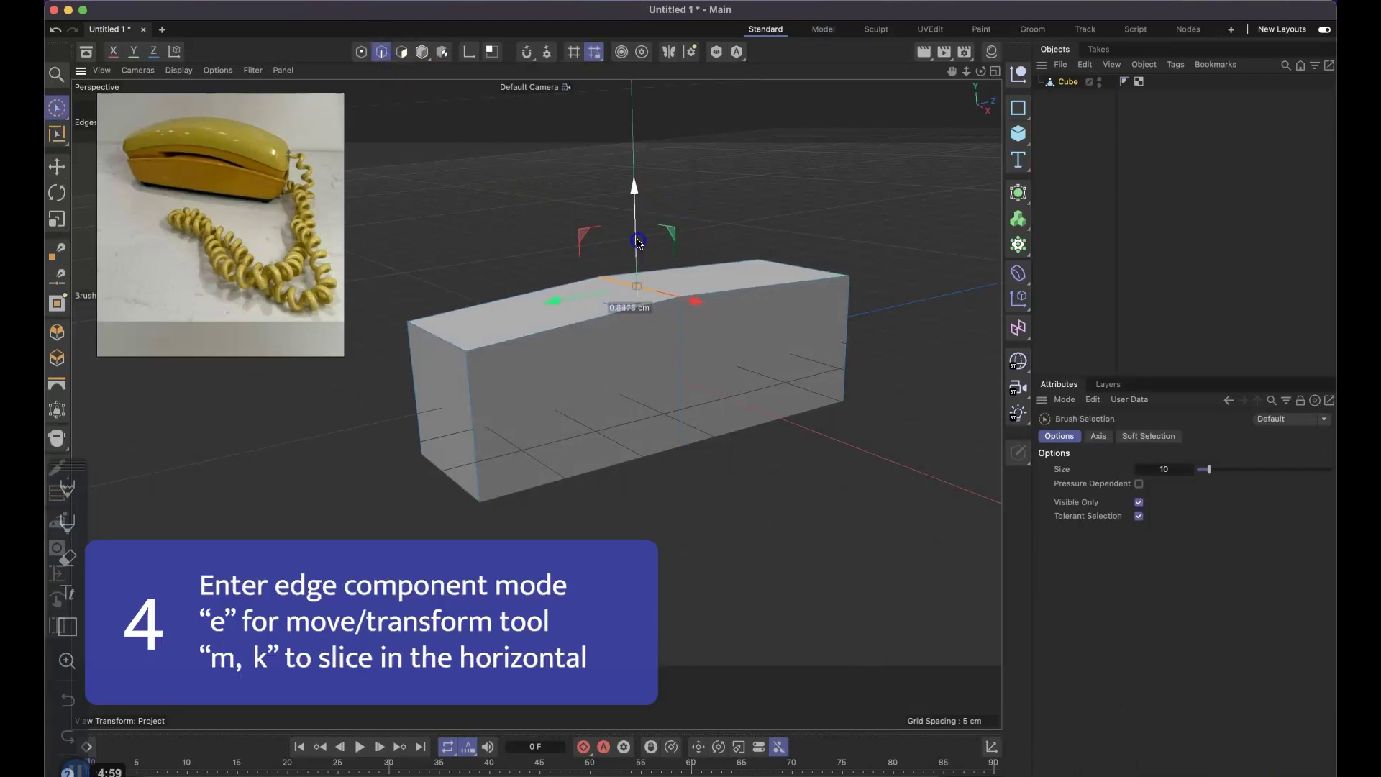
pyautogui.keyDown('alt'); pyautogui.moveTo(636, 243); pyautogui.dragTo(619, 229, button='middle'); pyautogui.keyUp('alt')
pyautogui.moveTo(588, 251)
pyautogui.keyDown('alt'); pyautogui.mouseDown()
pyautogui.moveTo(570, 222)
pyautogui.moveTo(540, 222)
pyautogui.moveTo(596, 236)
pyautogui.moveTo(604, 278)
pyautogui.moveTo(551, 207)
pyautogui.moveTo(572, 240)
pyautogui.mouseUp(); pyautogui.keyUp('alt')
# Step: Cut a horizontal loop around the cube at about mid-height
pyautogui.press('m')
pyautogui.press('k')
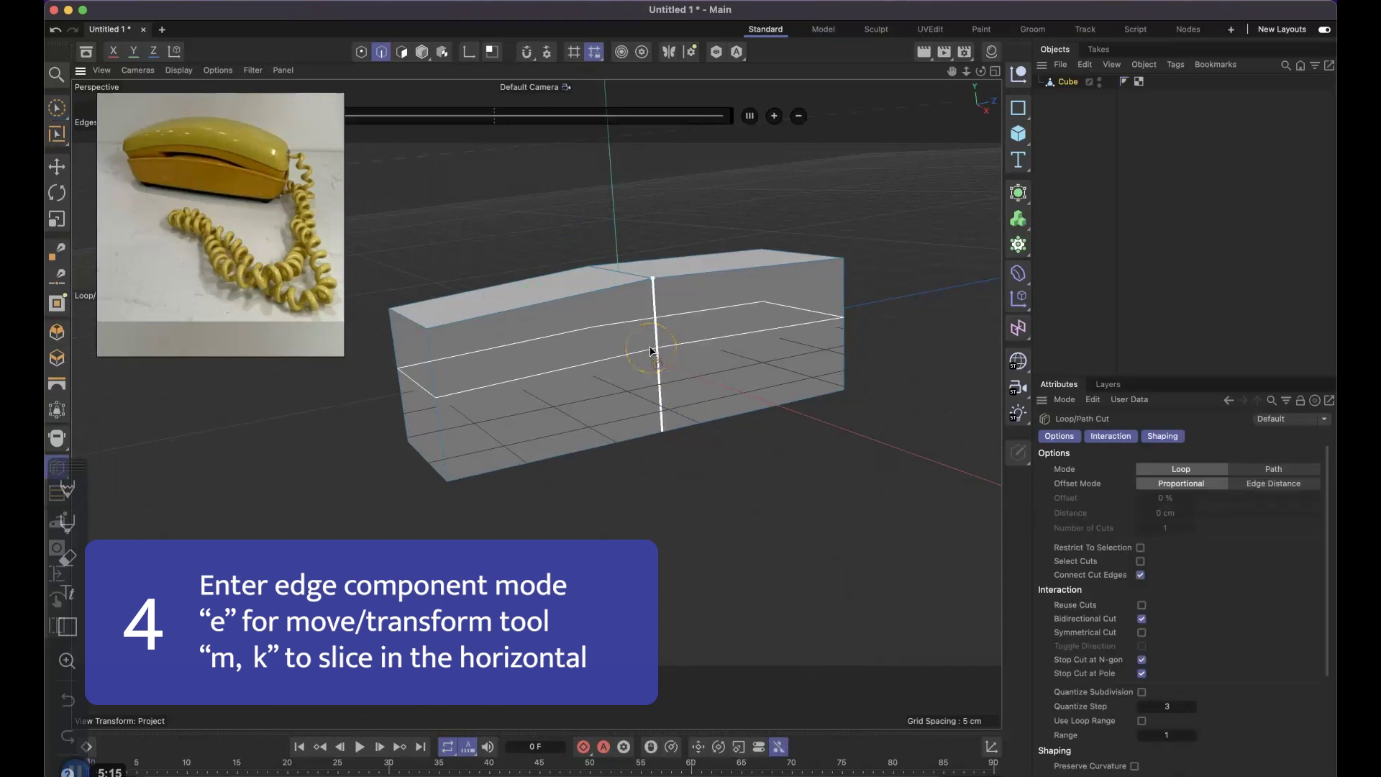
pyautogui.moveTo(651, 350); pyautogui.dragTo(653, 355)
pyautogui.click(653, 354)
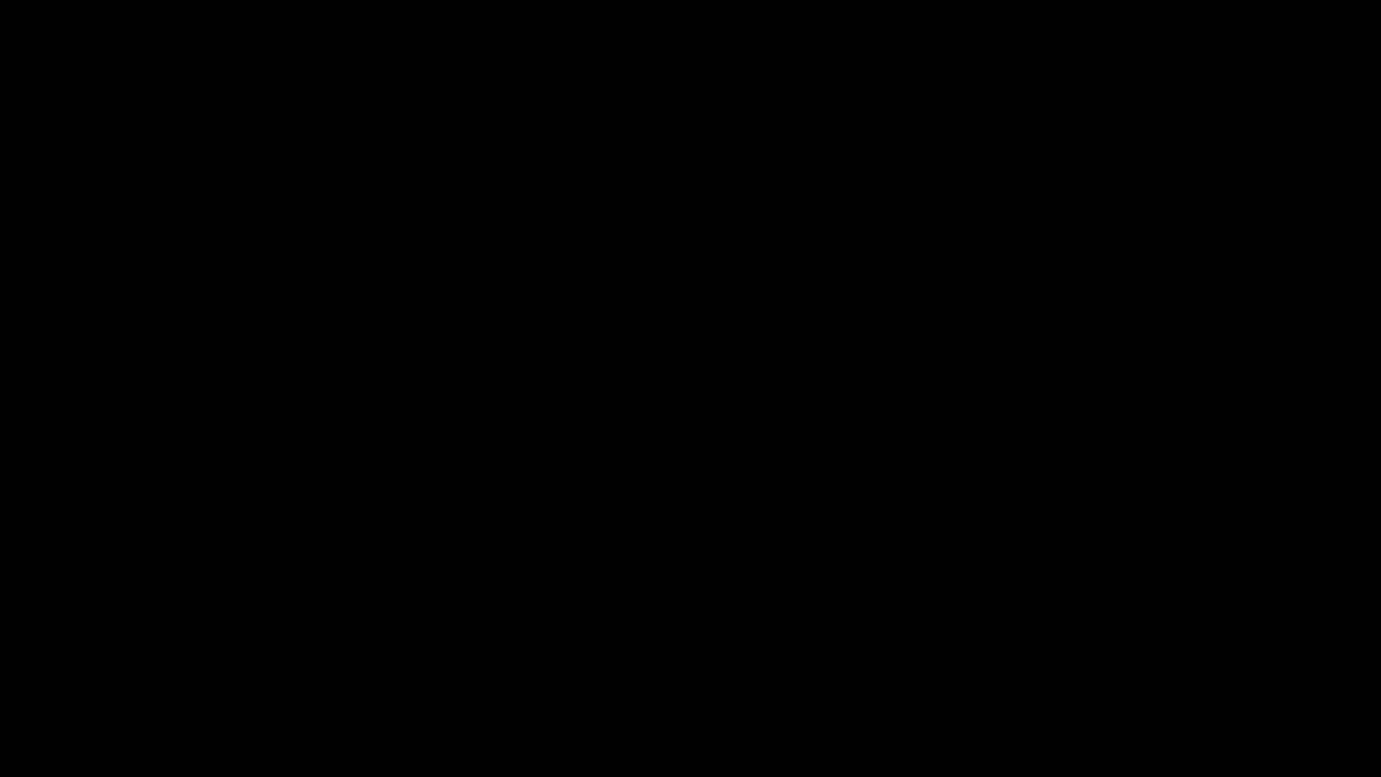
# Step: Select the middle vertical edge loop and bevel it in Chamfer mode with an offset of about 8.66 cm
pyautogui.moveTo(437, 403); pyautogui.dragTo(645, 355)
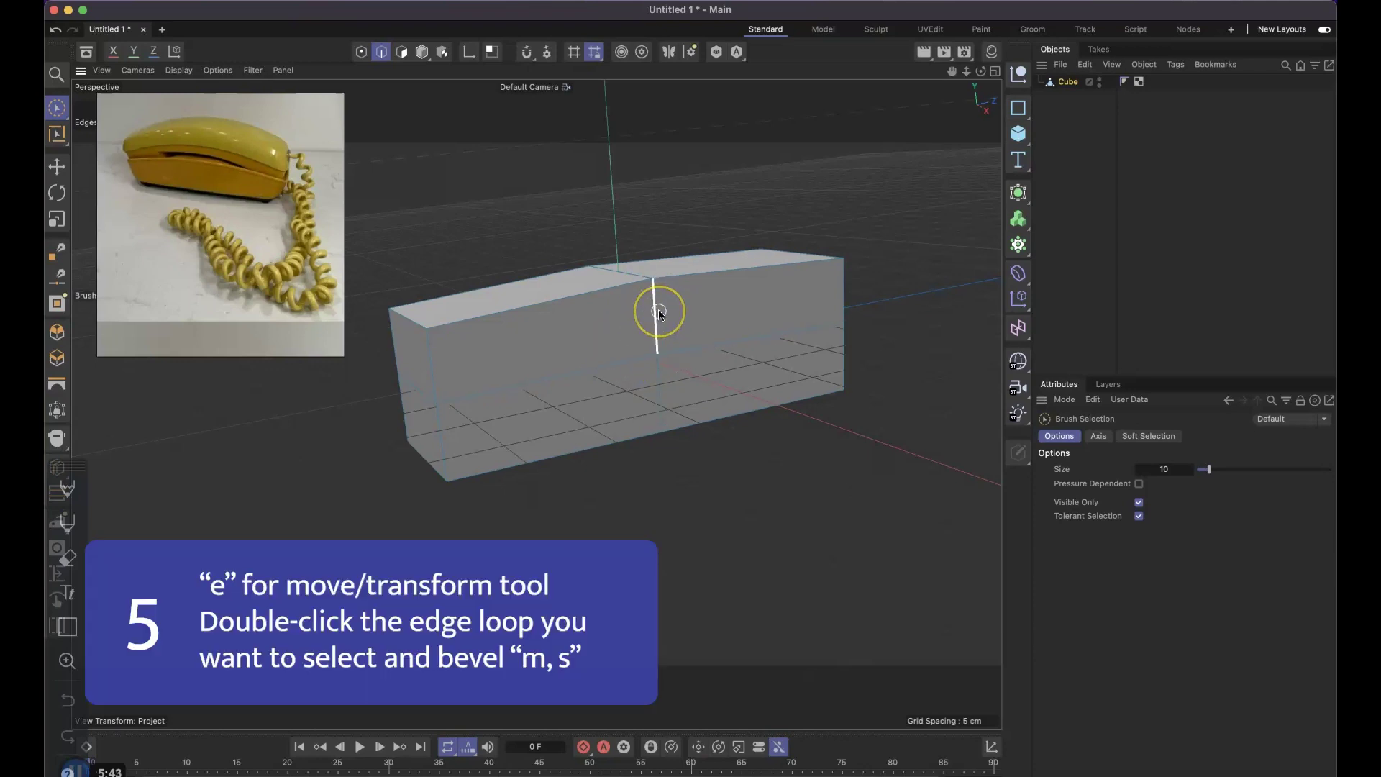
pyautogui.press('u')
pyautogui.press('l')
pyautogui.click(673, 401)
pyautogui.press('m')
pyautogui.press('s')
pyautogui.moveTo(663, 395); pyautogui.dragTo(760, 345)
pyautogui.click(732, 151)
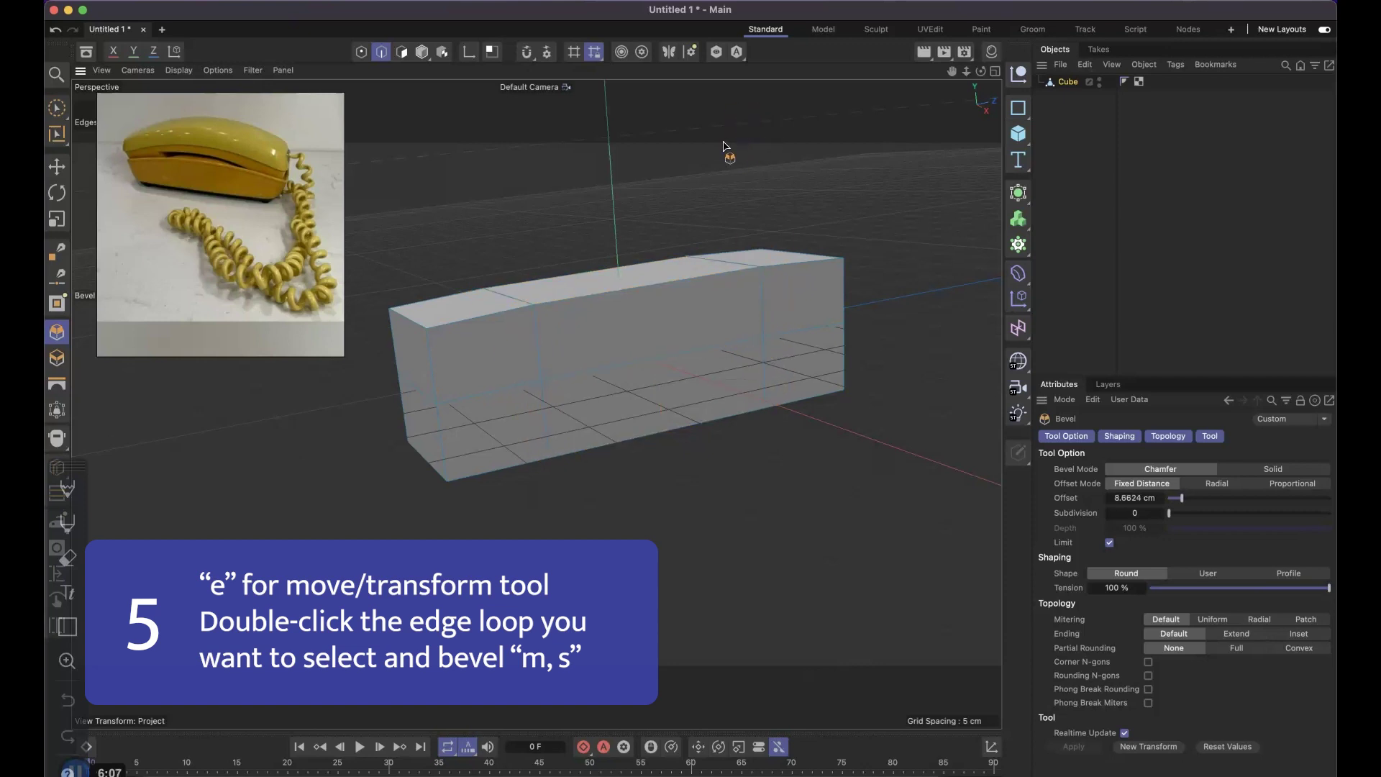
# Step: Cut a loop at 50% between the two beveled loops and raise its top edge slightly to arch the body
pyautogui.press('k')
pyautogui.press('l')
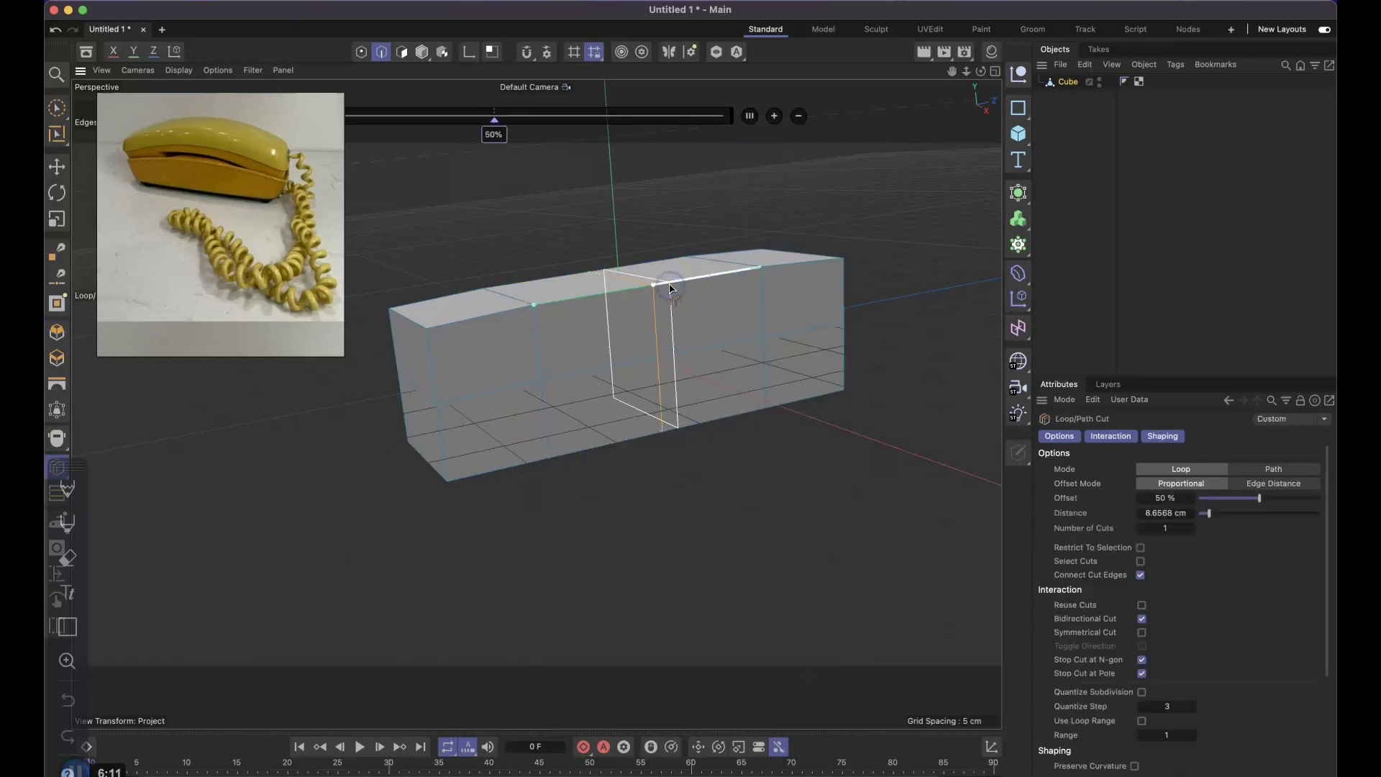
pyautogui.press('u')
pyautogui.press('l')
pyautogui.click(57, 108)
pyautogui.moveTo(585, 284)
pyautogui.keyDown('alt'); pyautogui.mouseDown()
pyautogui.moveTo(563, 271)
pyautogui.moveTo(564, 288)
pyautogui.moveTo(591, 277)
pyautogui.moveTo(608, 222)
pyautogui.moveTo(558, 251)
pyautogui.moveTo(580, 262)
pyautogui.moveTo(533, 339)
pyautogui.mouseUp(); pyautogui.keyUp('alt')
pyautogui.click(610, 280)
# Step: Select the top edges at both ends and scale them inward along the body's length to about 95%
pyautogui.click(400, 295)
pyautogui.click(390, 306)
pyautogui.keyDown('alt'); pyautogui.moveTo(637, 257); pyautogui.dragTo(585, 295); pyautogui.keyUp('alt')
pyautogui.keyDown('shift'); pyautogui.click(829, 231); pyautogui.keyUp('shift')
pyautogui.keyDown('alt'); pyautogui.moveTo(722, 315); pyautogui.dragTo(751, 312); pyautogui.keyUp('alt')
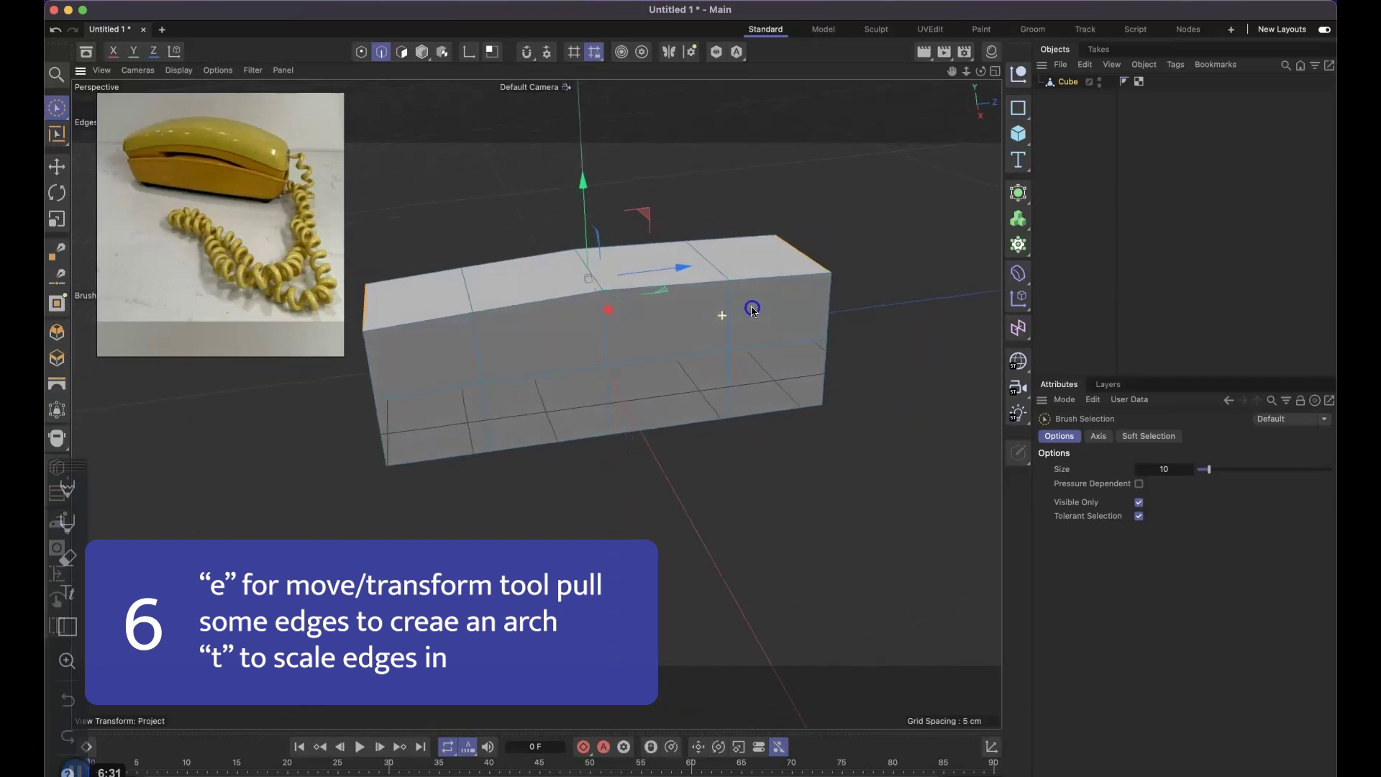
pyautogui.press('t')
pyautogui.moveTo(687, 266); pyautogui.dragTo(676, 265)
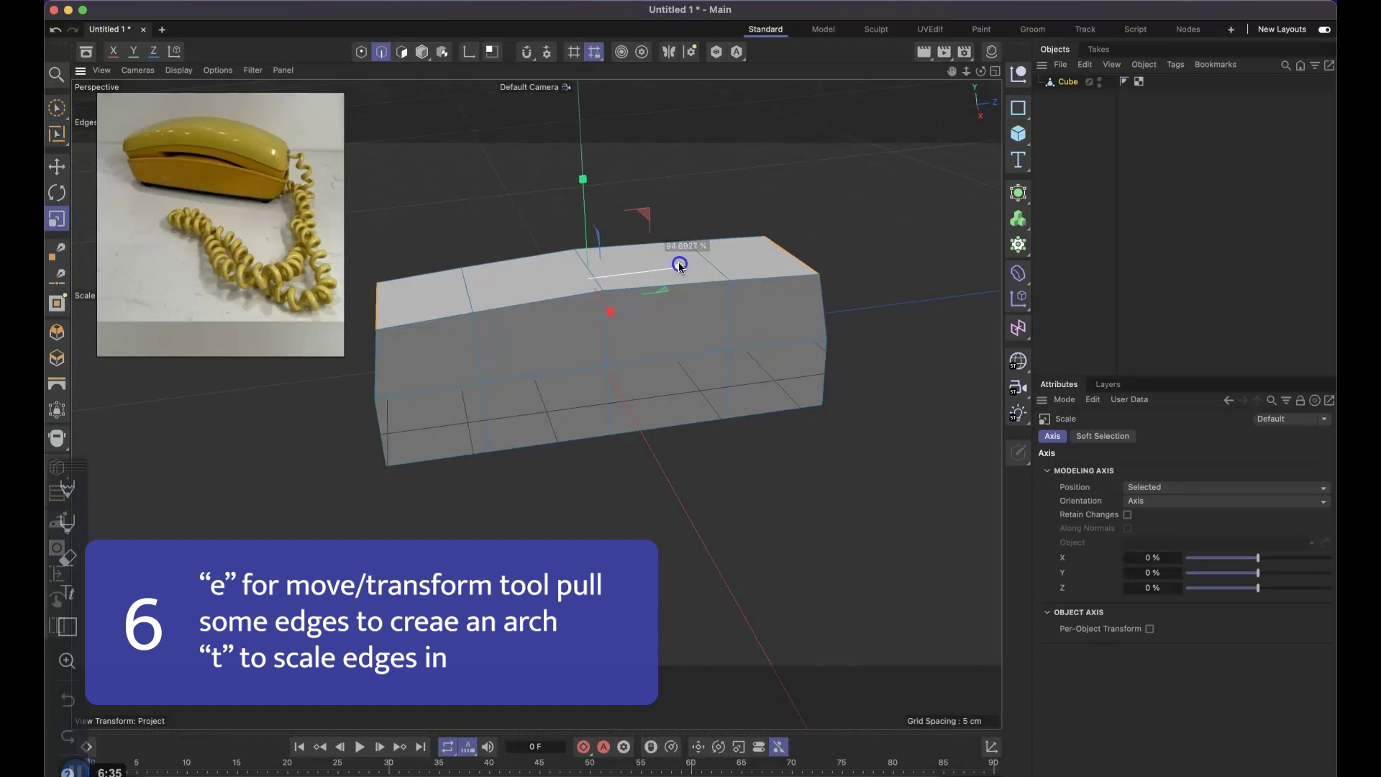
# Step: Select the bottom edges at both ends and scale them inward along the body's length
pyautogui.keyDown('alt'); pyautogui.moveTo(697, 342); pyautogui.dragTo(695, 306); pyautogui.keyUp('alt')
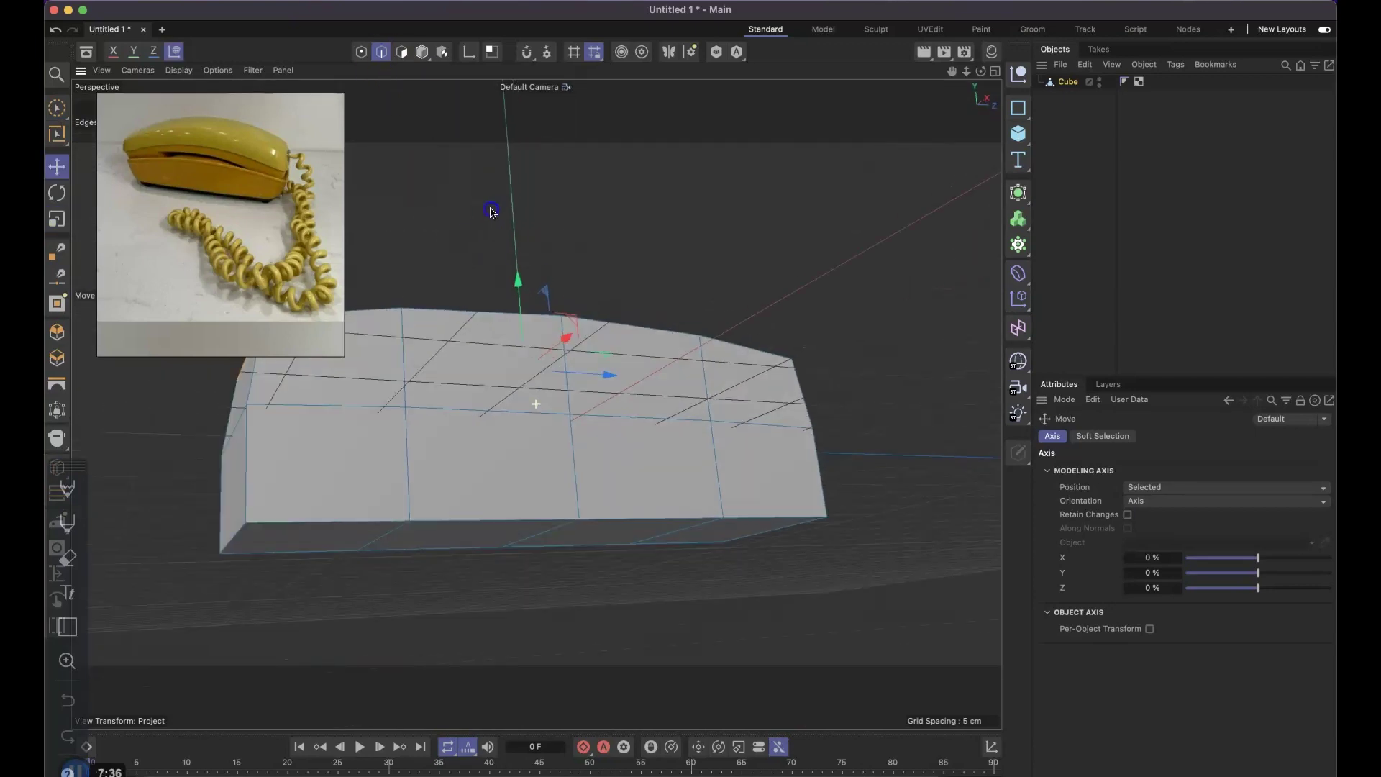
pyautogui.keyDown('alt'); pyautogui.moveTo(539, 396); pyautogui.dragTo(231, 524); pyautogui.keyUp('alt')
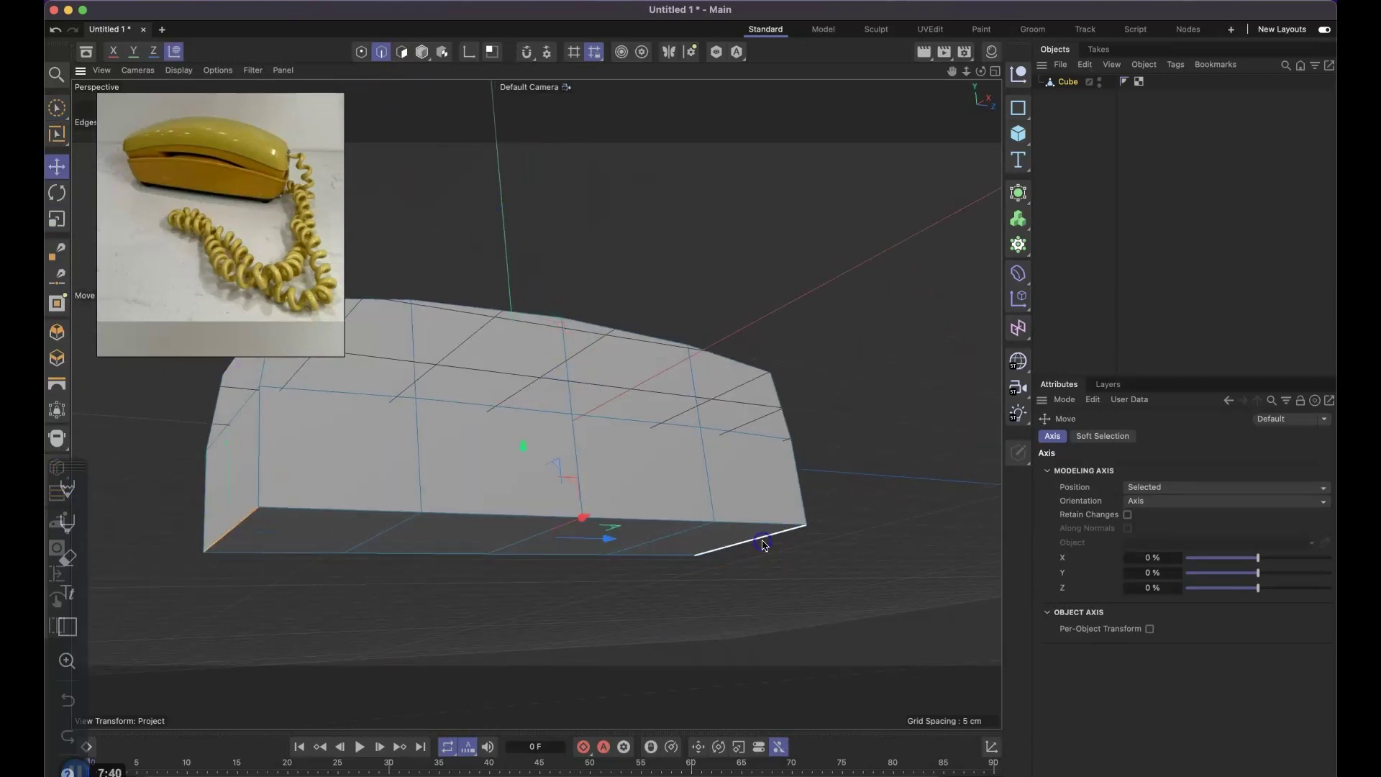
pyautogui.press('t')
pyautogui.moveTo(609, 542); pyautogui.dragTo(608, 541)
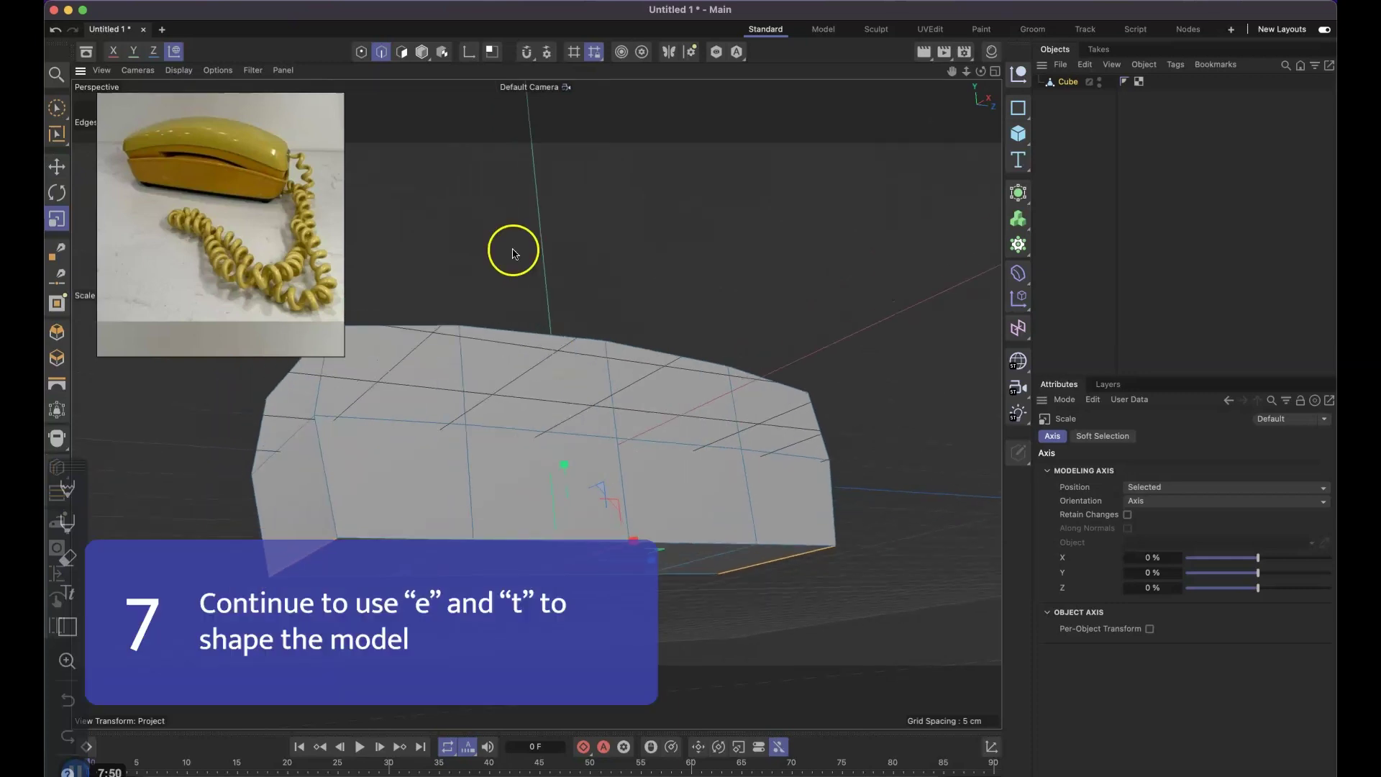
pyautogui.keyDown('alt'); pyautogui.moveTo(512, 249); pyautogui.dragTo(484, 243); pyautogui.keyUp('alt')
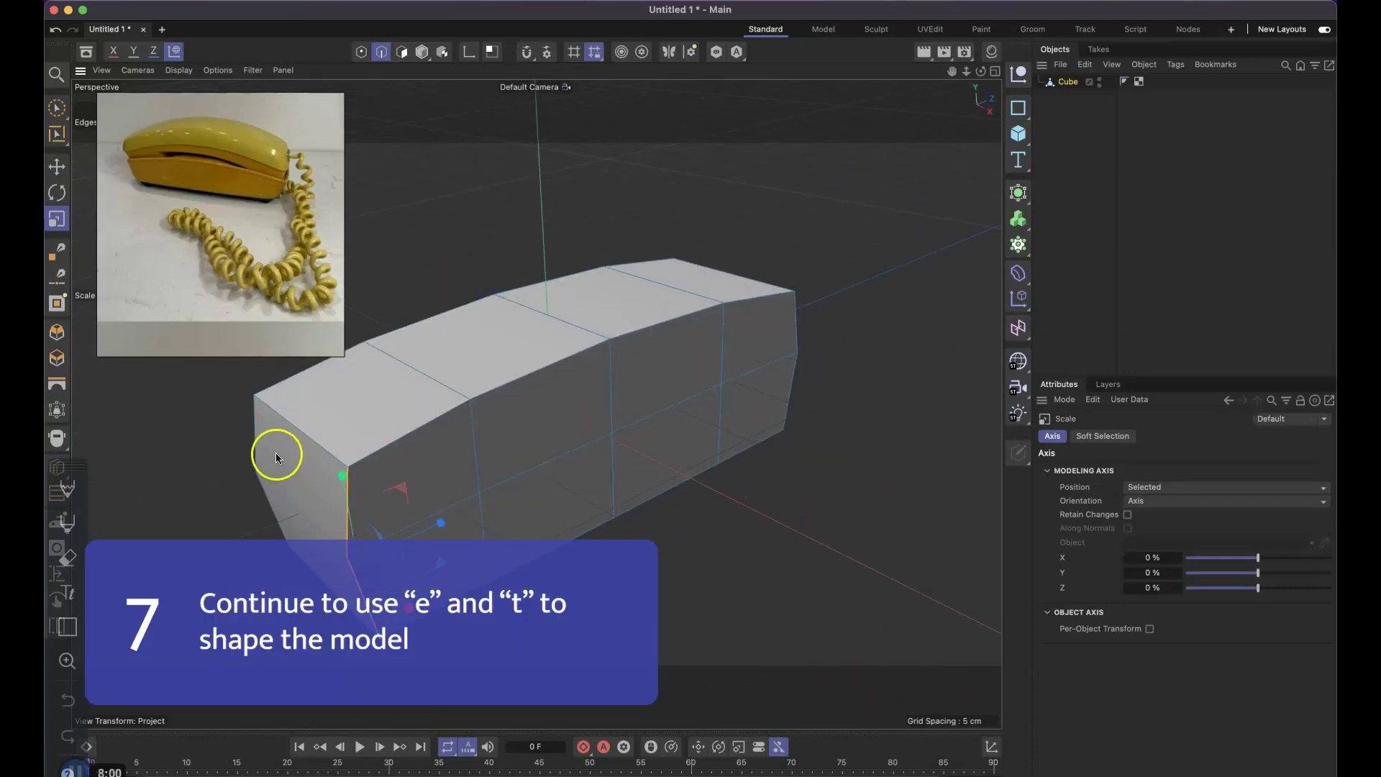
pyautogui.click(277, 457)
pyautogui.keyDown('shift'); pyautogui.click(759, 325); pyautogui.keyUp('shift')
pyautogui.keyDown('alt'); pyautogui.moveTo(758, 325); pyautogui.dragTo(376, 305); pyautogui.keyUp('alt')
pyautogui.keyDown('shift'); pyautogui.click(952, 321); pyautogui.keyUp('shift')
# Step: Select the long top and bottom side edges on both sides and scale them inward across the body's width
pyautogui.click(557, 292)
pyautogui.keyDown('shift'); pyautogui.click(615, 259); pyautogui.keyUp('shift')
pyautogui.keyDown('shift'); pyautogui.click(727, 214); pyautogui.keyUp('shift')
pyautogui.keyDown('shift'); pyautogui.click(783, 201); pyautogui.keyUp('shift')
pyautogui.keyDown('shift'); pyautogui.click(668, 170); pyautogui.keyUp('shift')
pyautogui.keyDown('shift'); pyautogui.click(603, 180); pyautogui.keyUp('shift')
pyautogui.keyDown('shift'); pyautogui.click(511, 205); pyautogui.keyUp('shift')
pyautogui.keyDown('shift'); pyautogui.click(417, 245); pyautogui.keyUp('shift')
pyautogui.keyDown('shift'); pyautogui.click(547, 462); pyautogui.keyUp('shift')
pyautogui.keyDown('shift'); pyautogui.click(627, 417); pyautogui.keyUp('shift')
pyautogui.keyDown('shift'); pyautogui.click(694, 381); pyautogui.keyUp('shift')
pyautogui.keyDown('shift'); pyautogui.click(768, 338); pyautogui.keyUp('shift')
pyautogui.keyDown('alt'); pyautogui.moveTo(589, 425); pyautogui.dragTo(762, 323); pyautogui.keyUp('alt')
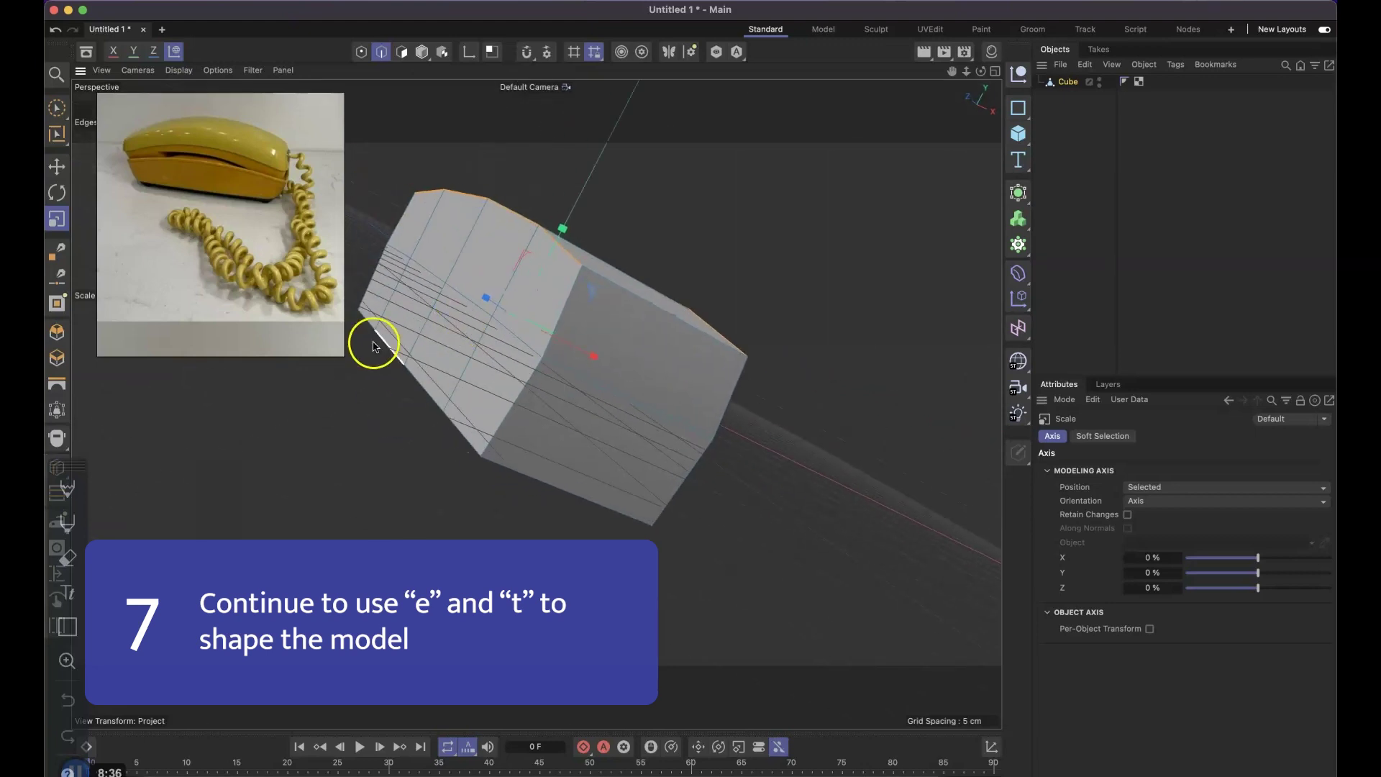
pyautogui.keyDown('alt'); pyautogui.moveTo(464, 434); pyautogui.dragTo(417, 433); pyautogui.keyUp('alt')
pyautogui.moveTo(663, 361); pyautogui.dragTo(511, 336)
# Step: Cut a centered lengthwise loop through the whole body, dividing its width into two equal halves
pyautogui.scroll(-5, 512, 336)
pyautogui.keyDown('alt'); pyautogui.moveTo(587, 359); pyautogui.dragTo(508, 326); pyautogui.keyUp('alt')
pyautogui.press('m')
pyautogui.press('k')
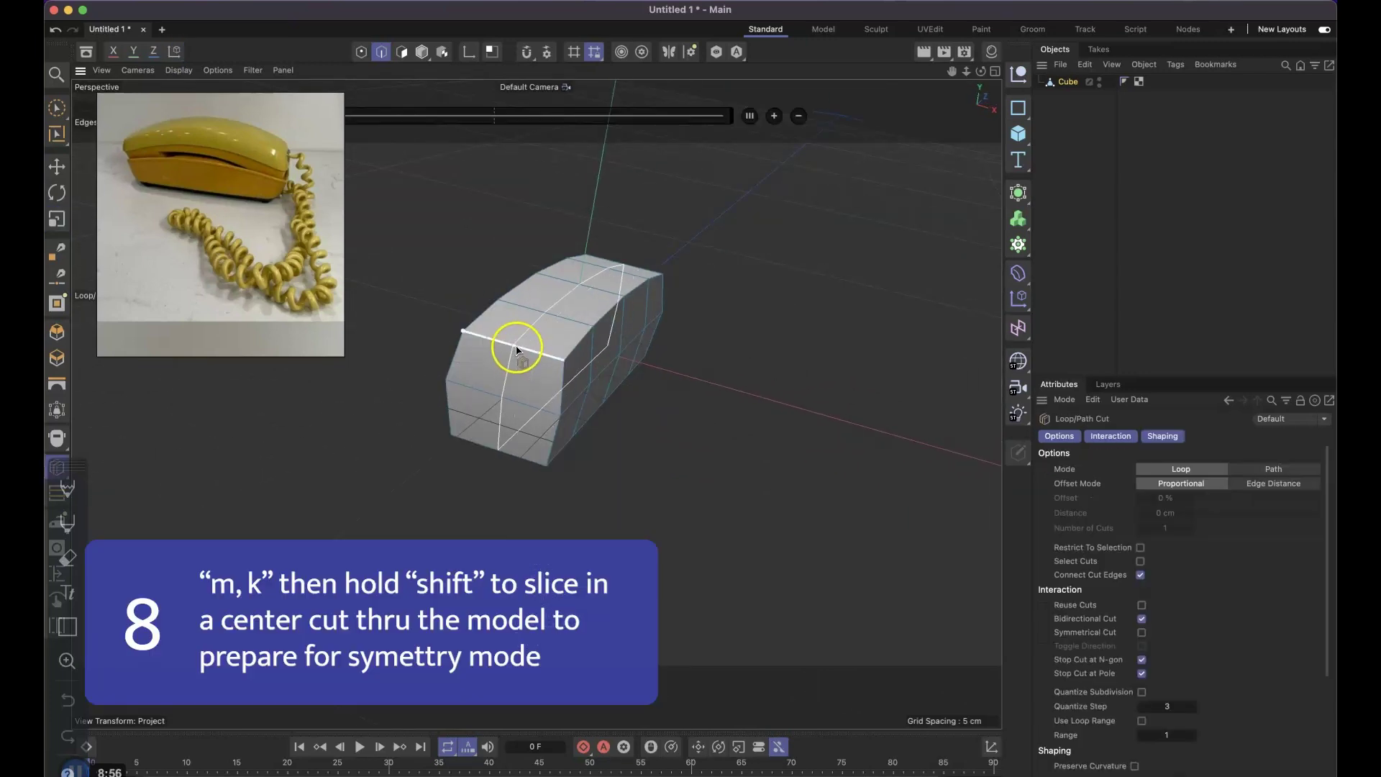
pyautogui.keyDown('shift'); pyautogui.click(515, 348); pyautogui.keyUp('shift')
pyautogui.click(640, 227)
pyautogui.press('space')
# Step: Delete the left half of the body by removing the polygon loop beside the center cut and the remaining connected side faces
pyautogui.moveTo(607, 369)
pyautogui.keyDown('alt'); pyautogui.mouseDown()
pyautogui.moveTo(583, 338)
pyautogui.moveTo(597, 336)
pyautogui.moveTo(528, 278)
pyautogui.moveTo(552, 312)
pyautogui.moveTo(558, 438)
pyautogui.moveTo(479, 330)
pyautogui.moveTo(515, 314)
pyautogui.mouseUp(); pyautogui.keyUp('alt')
pyautogui.scroll(5, 597, 336)
pyautogui.press('u')
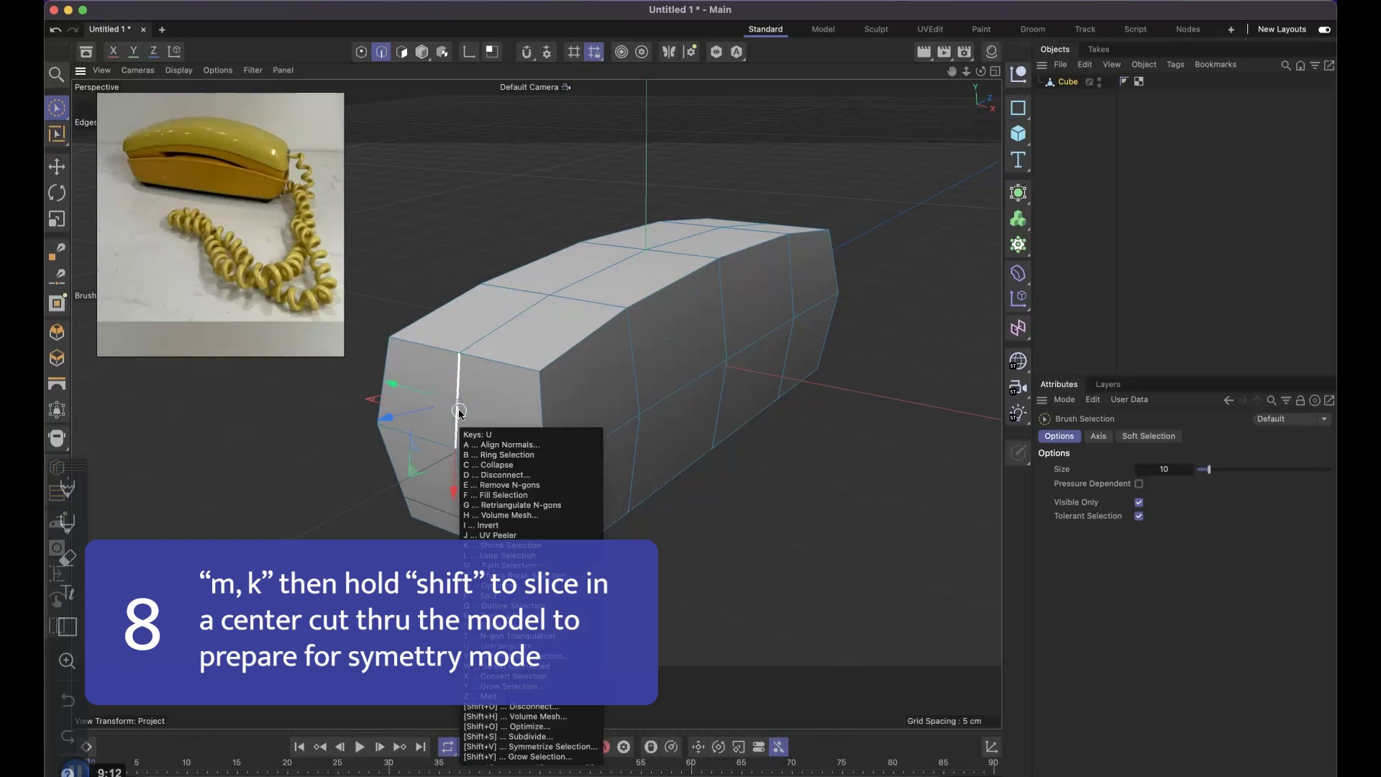
pyautogui.press('l')
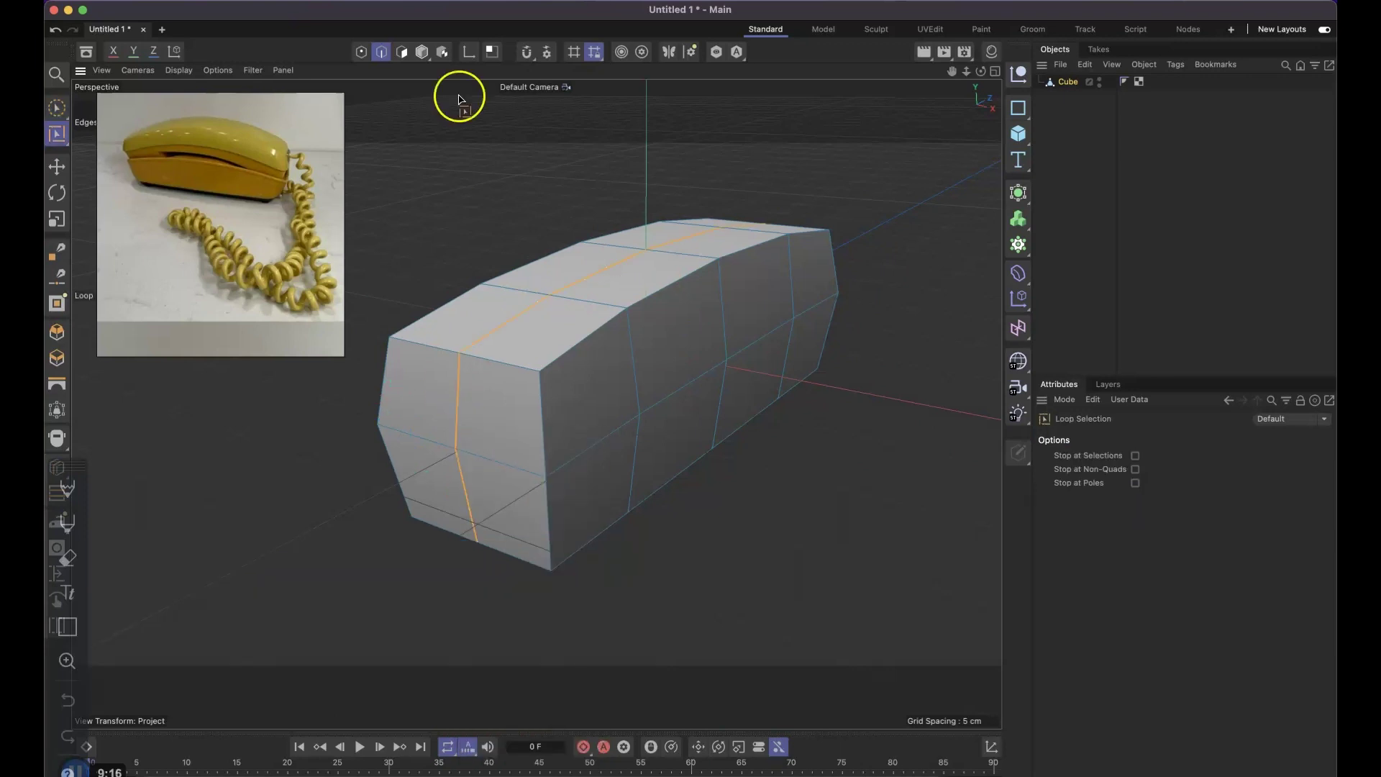
pyautogui.press('Return')
pyautogui.click(432, 344)
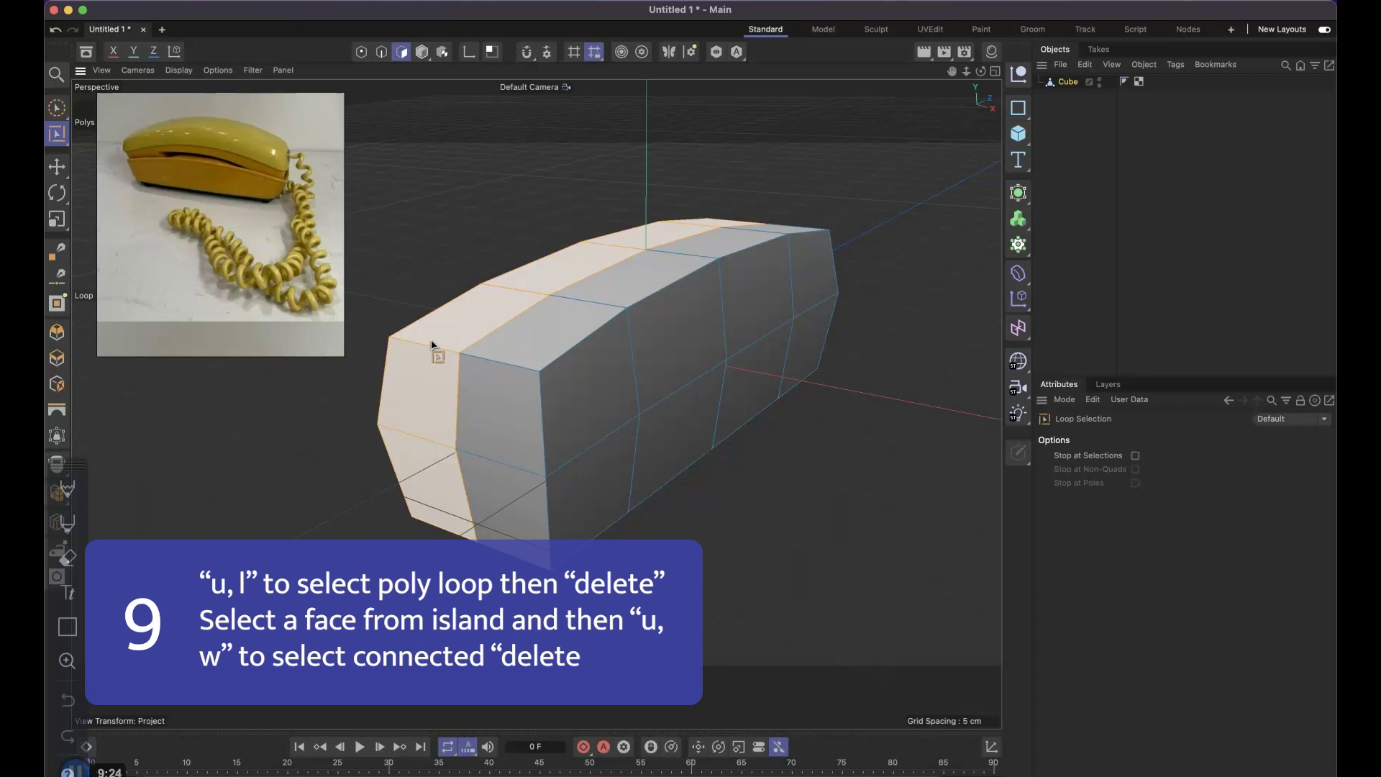
pyautogui.press('Delete')
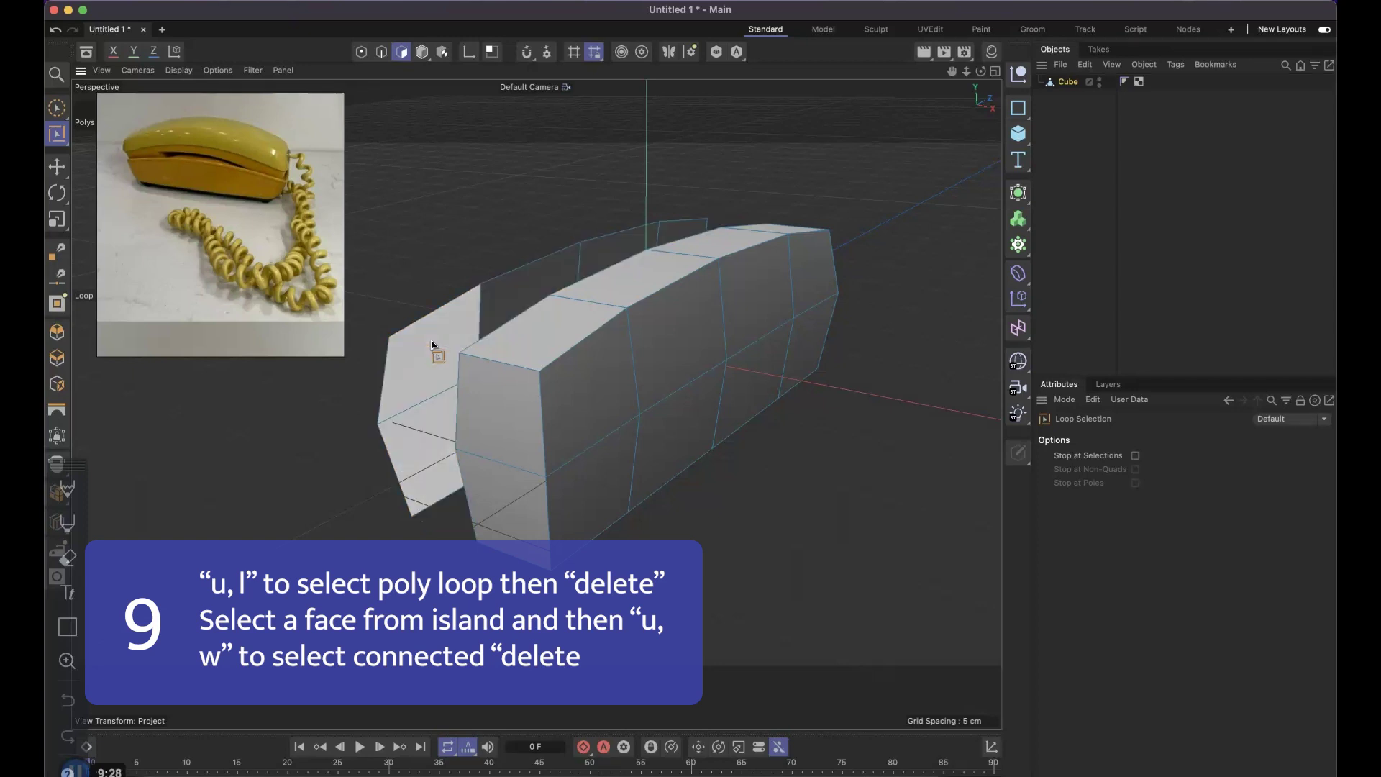
pyautogui.keyDown('alt'); pyautogui.moveTo(432, 345); pyautogui.dragTo(518, 370, button='middle'); pyautogui.keyUp('alt')
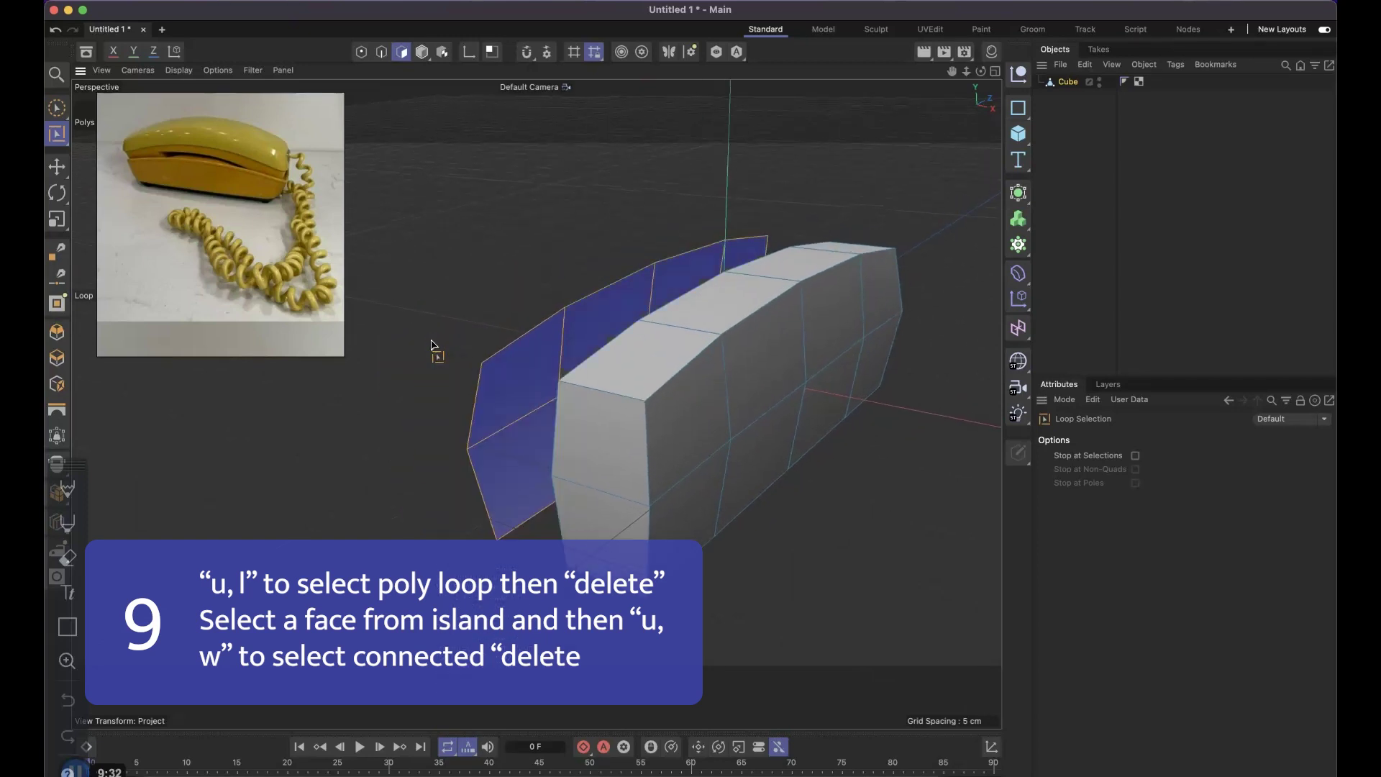
pyautogui.press('Delete')
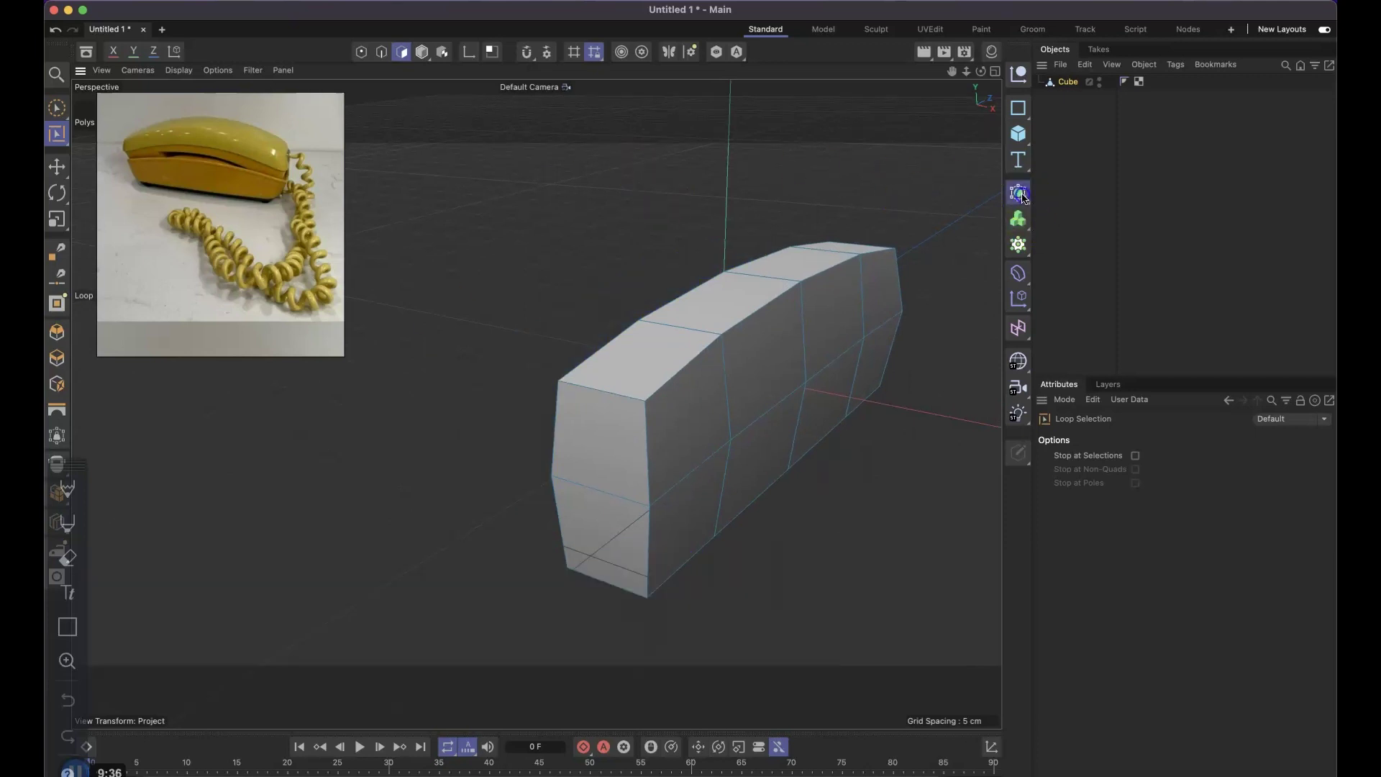
# Step: Add a Symmetry object and nest the Cube inside it to mirror the half body
pyautogui.click(1017, 192)
pyautogui.click(1078, 356)
pyautogui.moveTo(1073, 96); pyautogui.dragTo(1063, 85)
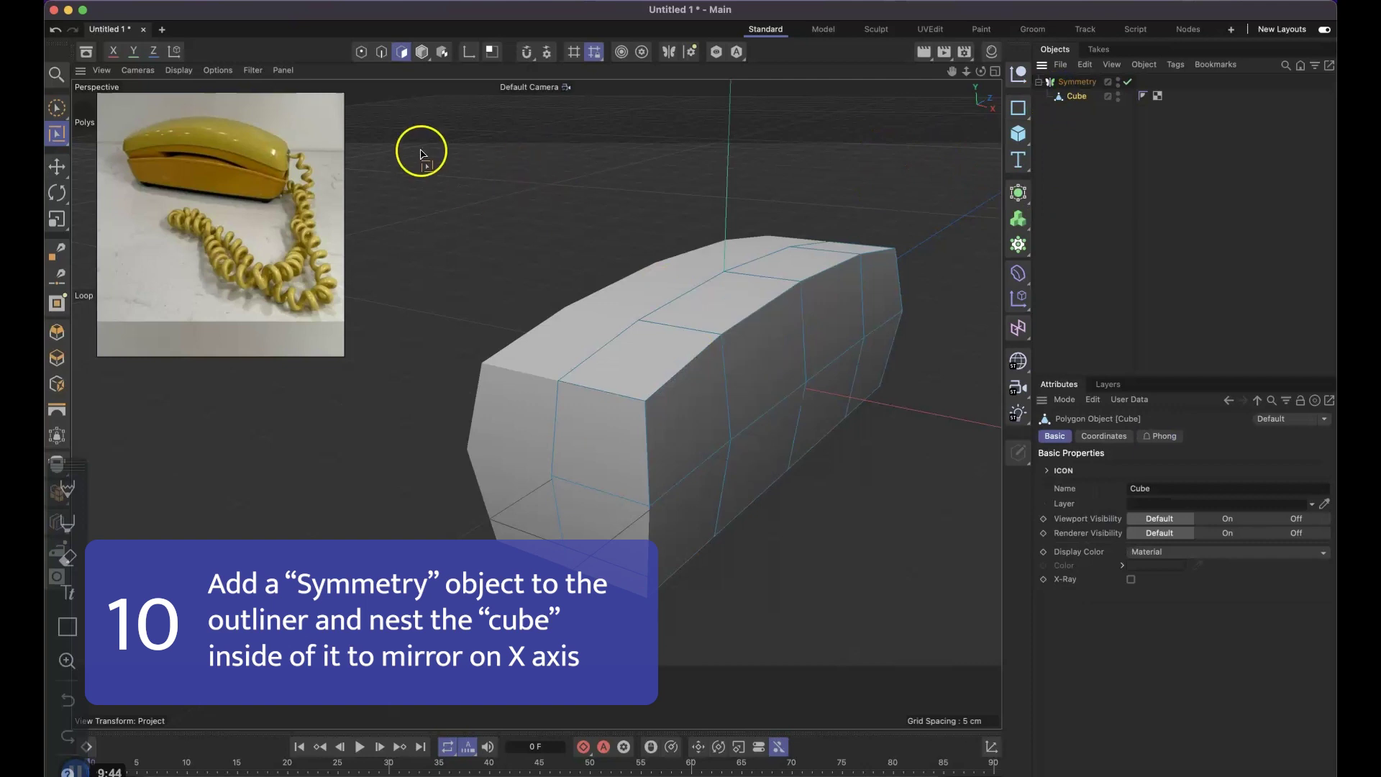
# Step: Select the outer vertical corner edges at both ends and scale them inward along the body's length
pyautogui.click(382, 52)
pyautogui.click(64, 103)
pyautogui.click(650, 476)
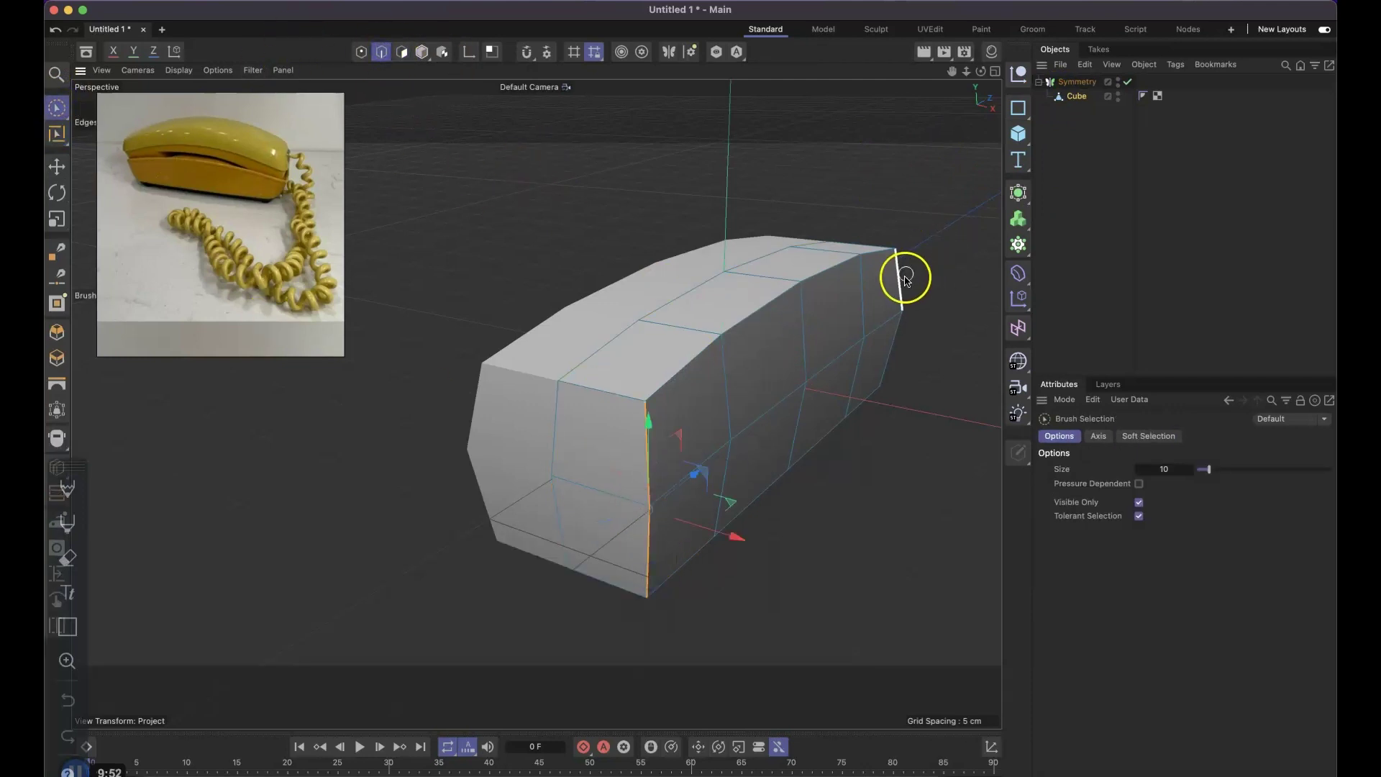
pyautogui.keyDown('shift'); pyautogui.moveTo(903, 278); pyautogui.dragTo(888, 381); pyautogui.keyUp('shift')
pyautogui.press('t')
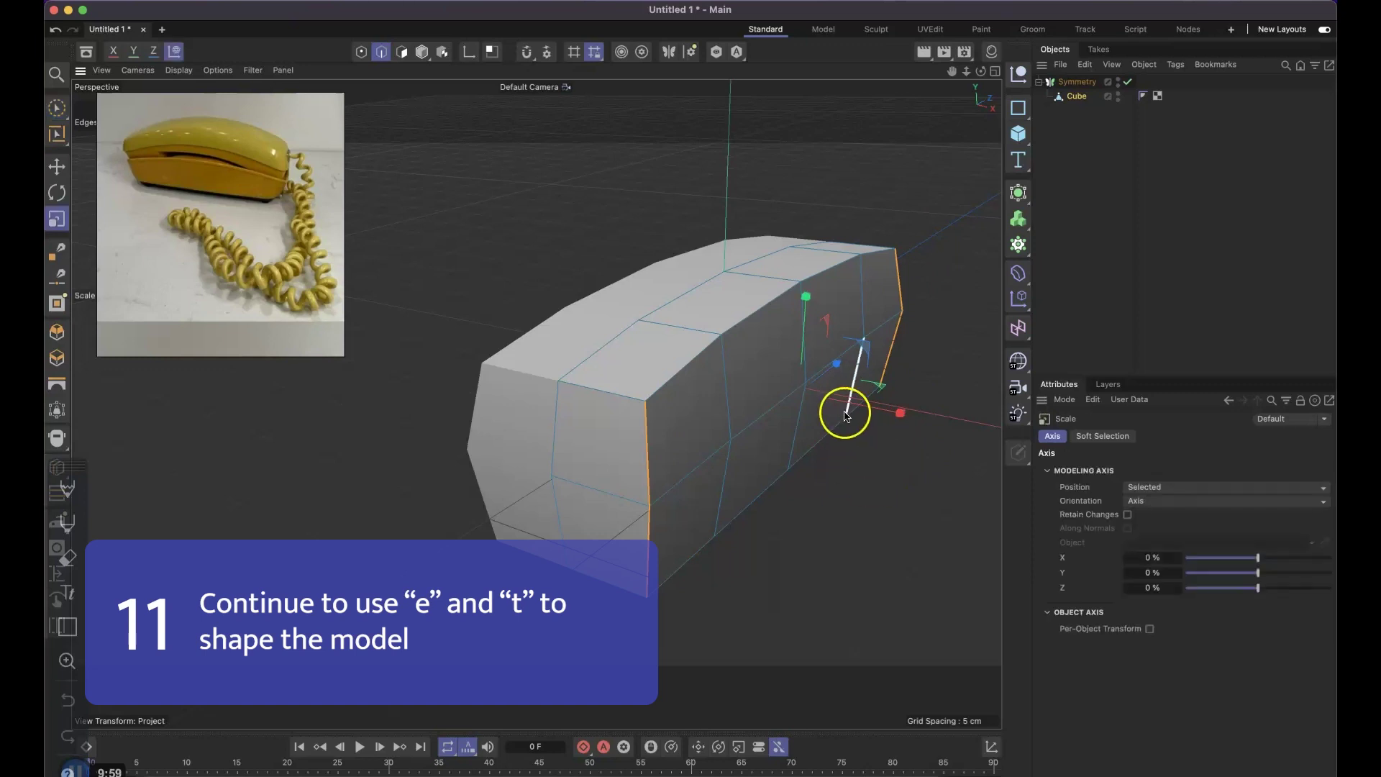
pyautogui.moveTo(647, 321)
pyautogui.mouseDown()
pyautogui.moveTo(714, 321)
pyautogui.moveTo(740, 434)
pyautogui.moveTo(874, 340)
pyautogui.moveTo(908, 353)
pyautogui.moveTo(875, 335)
pyautogui.mouseUp()
# Step: Select the middle vertical edges on the outer side and move them slightly outward along X
pyautogui.press('e')
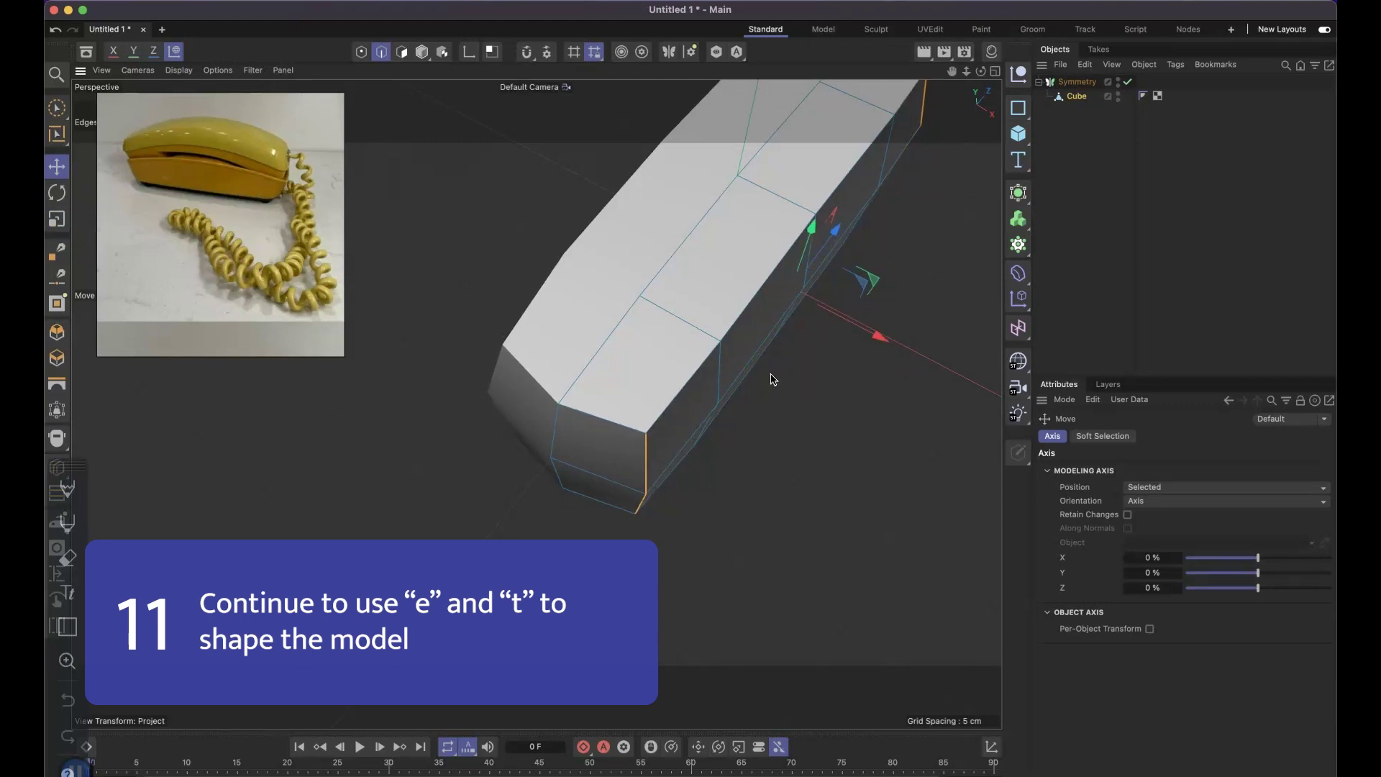
pyautogui.keyDown('alt'); pyautogui.moveTo(779, 398); pyautogui.dragTo(645, 545); pyautogui.keyUp('alt')
pyautogui.keyDown('alt'); pyautogui.moveTo(672, 490); pyautogui.dragTo(651, 439); pyautogui.keyUp('alt')
pyautogui.click(691, 417)
pyautogui.keyDown('shift'); pyautogui.click(680, 314); pyautogui.keyUp('shift')
pyautogui.moveTo(735, 374); pyautogui.dragTo(748, 373)
# Step: Select the vertical side edges between the middle and both ends and move them slightly outward along X
pyautogui.click(779, 249)
pyautogui.keyDown('shift'); pyautogui.click(782, 298); pyautogui.keyUp('shift')
pyautogui.keyDown('shift'); pyautogui.click(551, 408); pyautogui.keyUp('shift')
pyautogui.keyDown('shift'); pyautogui.click(578, 500); pyautogui.keyUp('shift')
pyautogui.keyDown('alt'); pyautogui.moveTo(577, 499); pyautogui.dragTo(601, 422); pyautogui.keyUp('alt')
pyautogui.moveTo(738, 338); pyautogui.dragTo(750, 345)
pyautogui.keyDown('alt'); pyautogui.moveTo(750, 345); pyautogui.dragTo(696, 265); pyautogui.keyUp('alt')
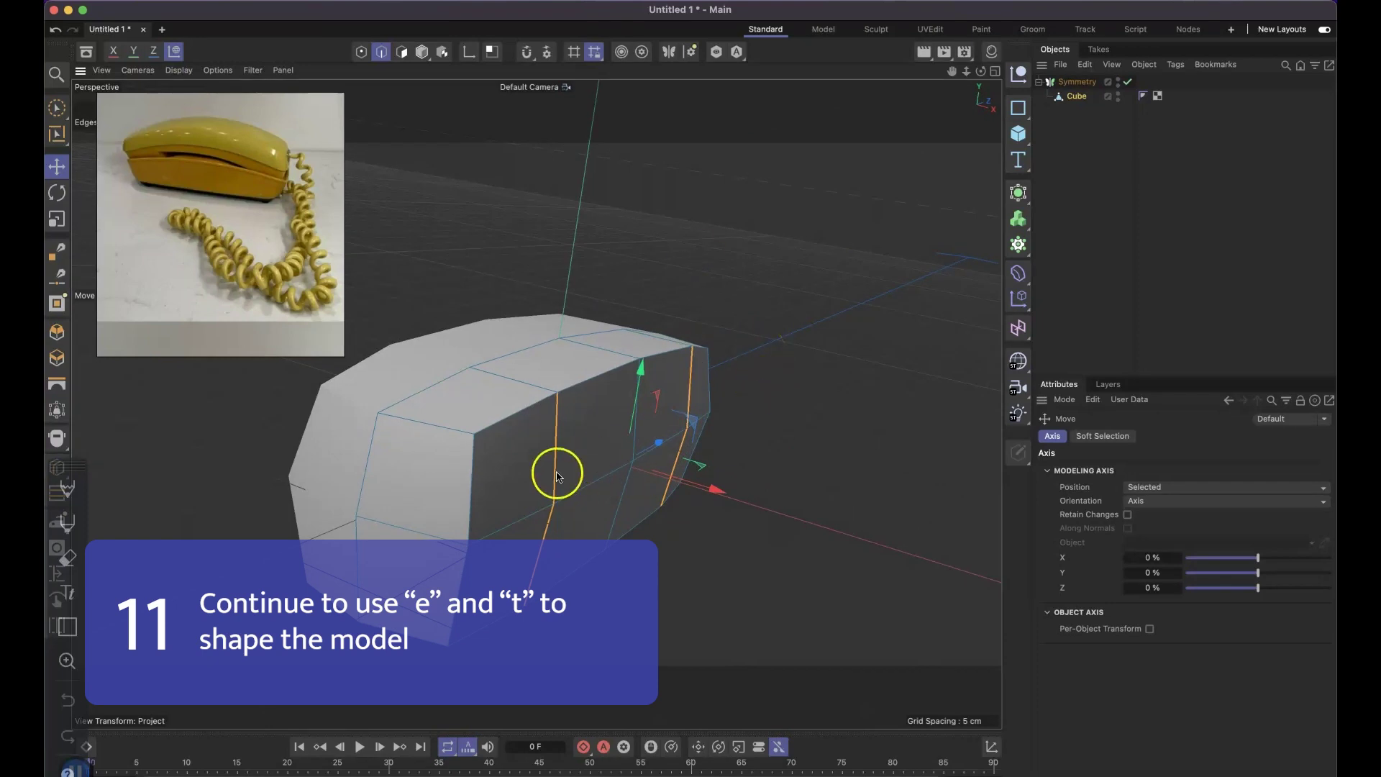
# Step: In the side view, select the top end points and the top middle points and adjust their heights slightly along Y
pyautogui.press('space')
pyautogui.click(471, 496)
pyautogui.keyDown('shift'); pyautogui.click(462, 575); pyautogui.keyUp('shift')
pyautogui.keyDown('shift'); pyautogui.click(696, 444); pyautogui.keyUp('shift')
pyautogui.keyDown('alt'); pyautogui.moveTo(711, 401); pyautogui.dragTo(560, 261); pyautogui.keyUp('alt')
pyautogui.click(997, 71)
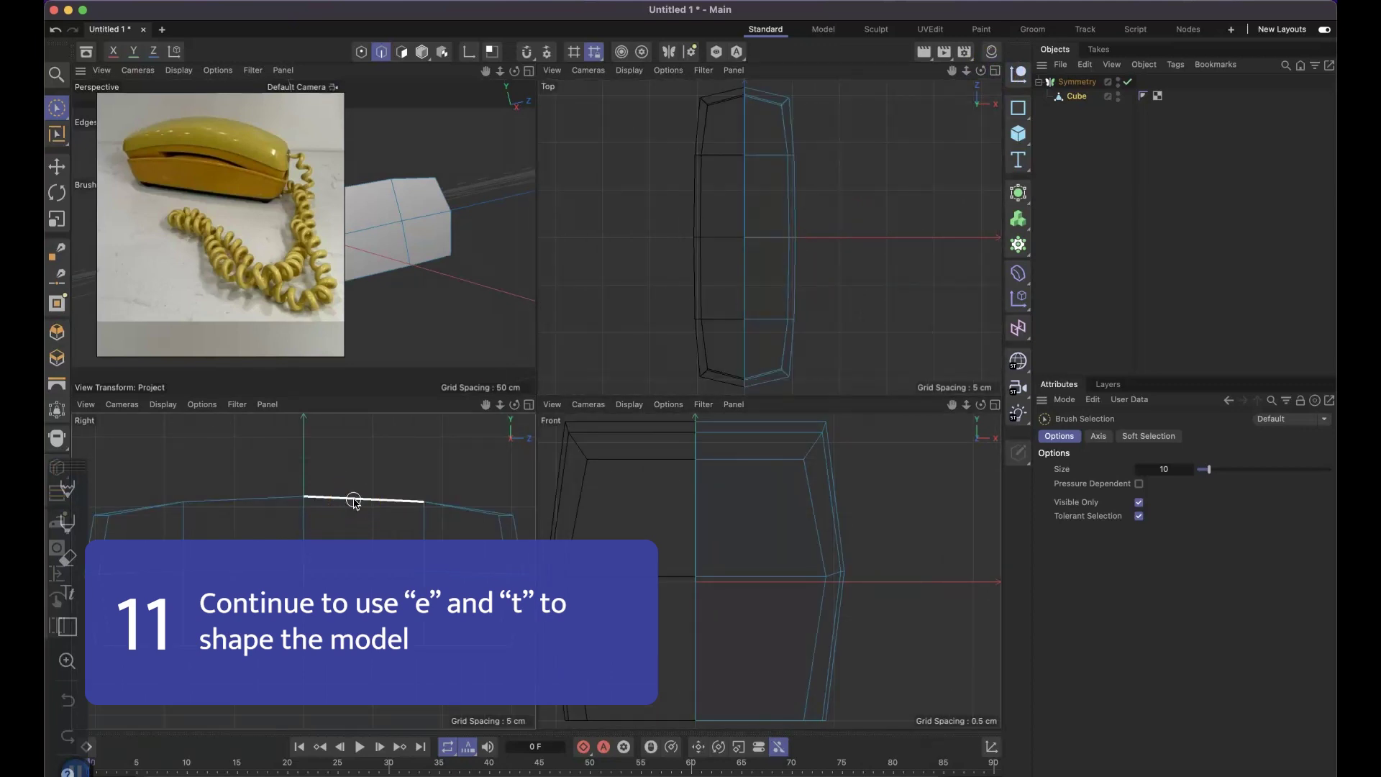
pyautogui.click(57, 108)
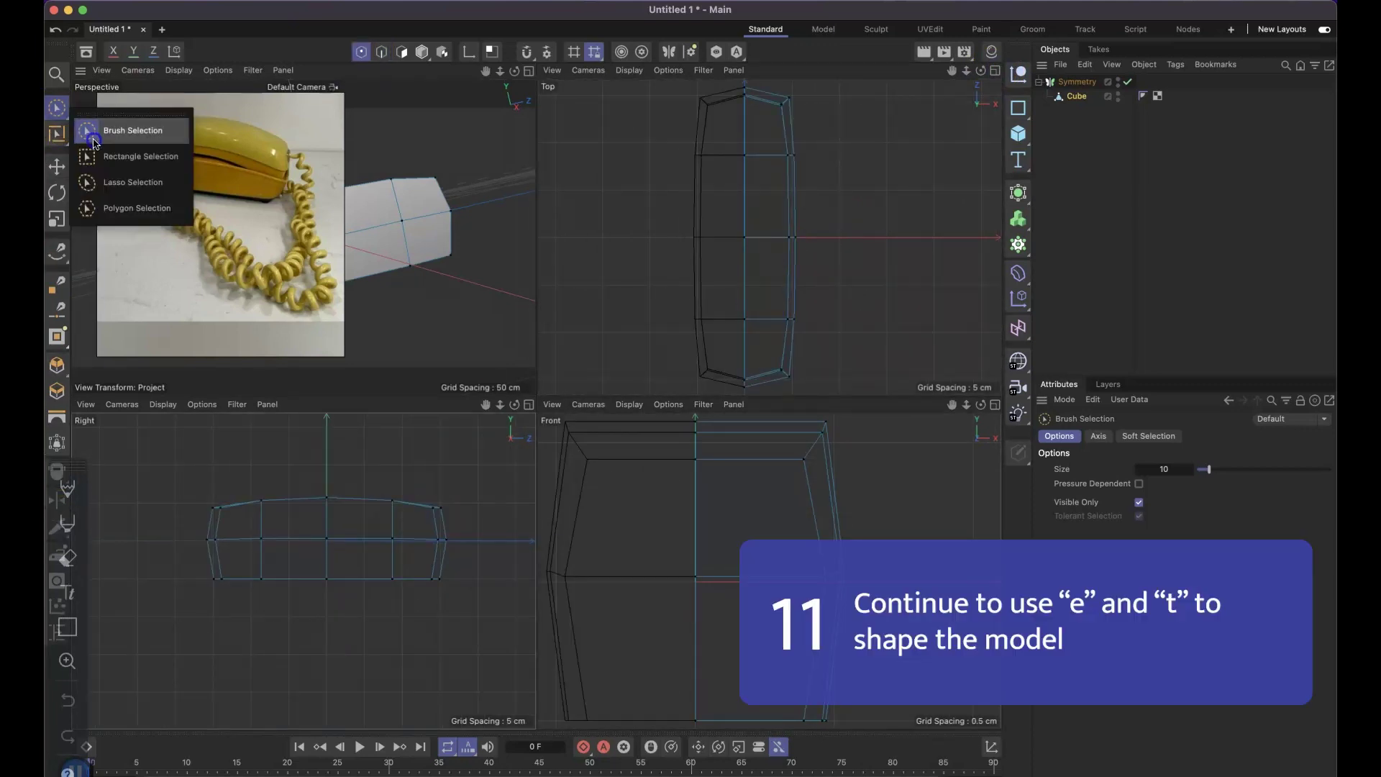
pyautogui.click(136, 156)
pyautogui.moveTo(195, 494); pyautogui.dragTo(235, 522)
pyautogui.keyDown('shift'); pyautogui.moveTo(475, 497); pyautogui.dragTo(421, 524); pyautogui.keyUp('shift')
pyautogui.moveTo(329, 463); pyautogui.dragTo(332, 470)
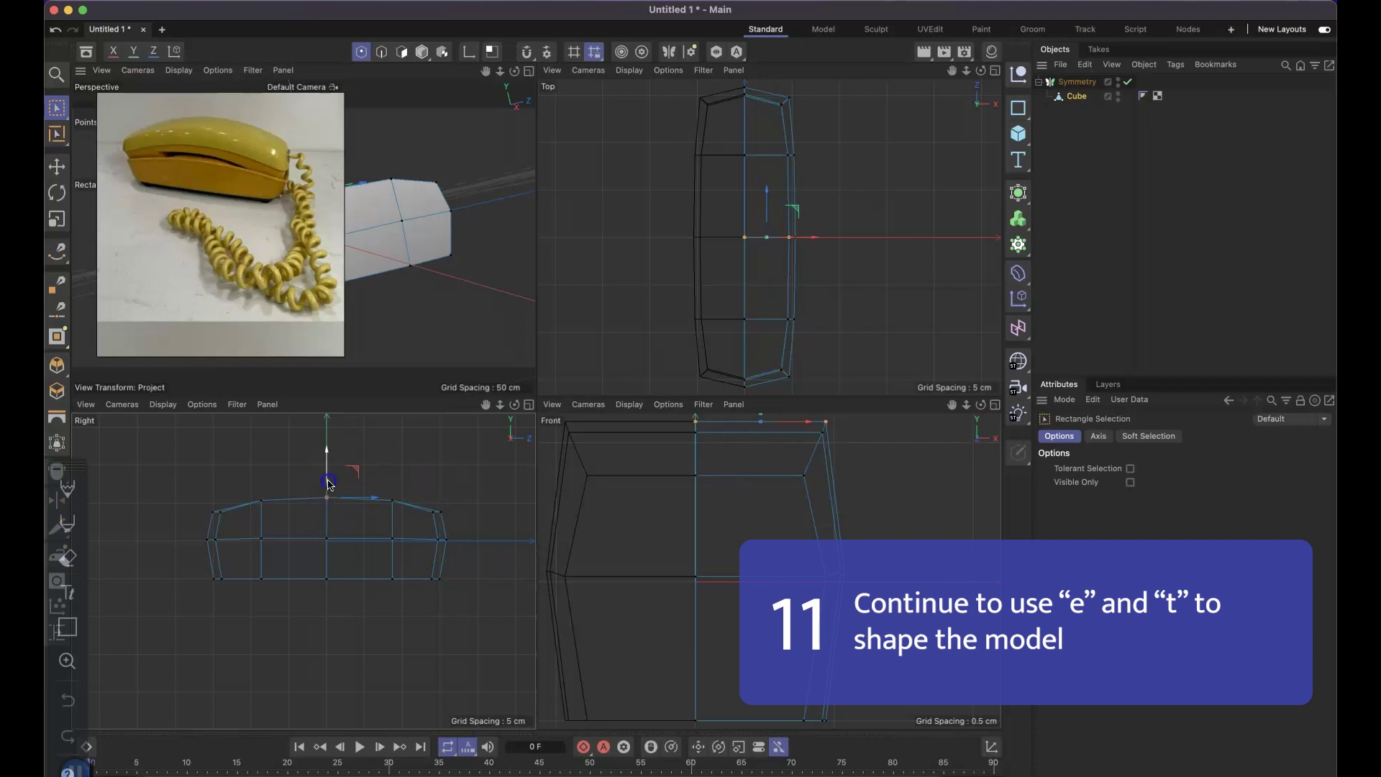
# Step: In the side view, arch the mid-height row by moving its points along Y and raise the top middle points slightly
pyautogui.click(261, 538)
pyautogui.keyDown('shift'); pyautogui.moveTo(400, 556); pyautogui.dragTo(329, 504); pyautogui.keyUp('shift')
pyautogui.scroll(2, 427, 530)
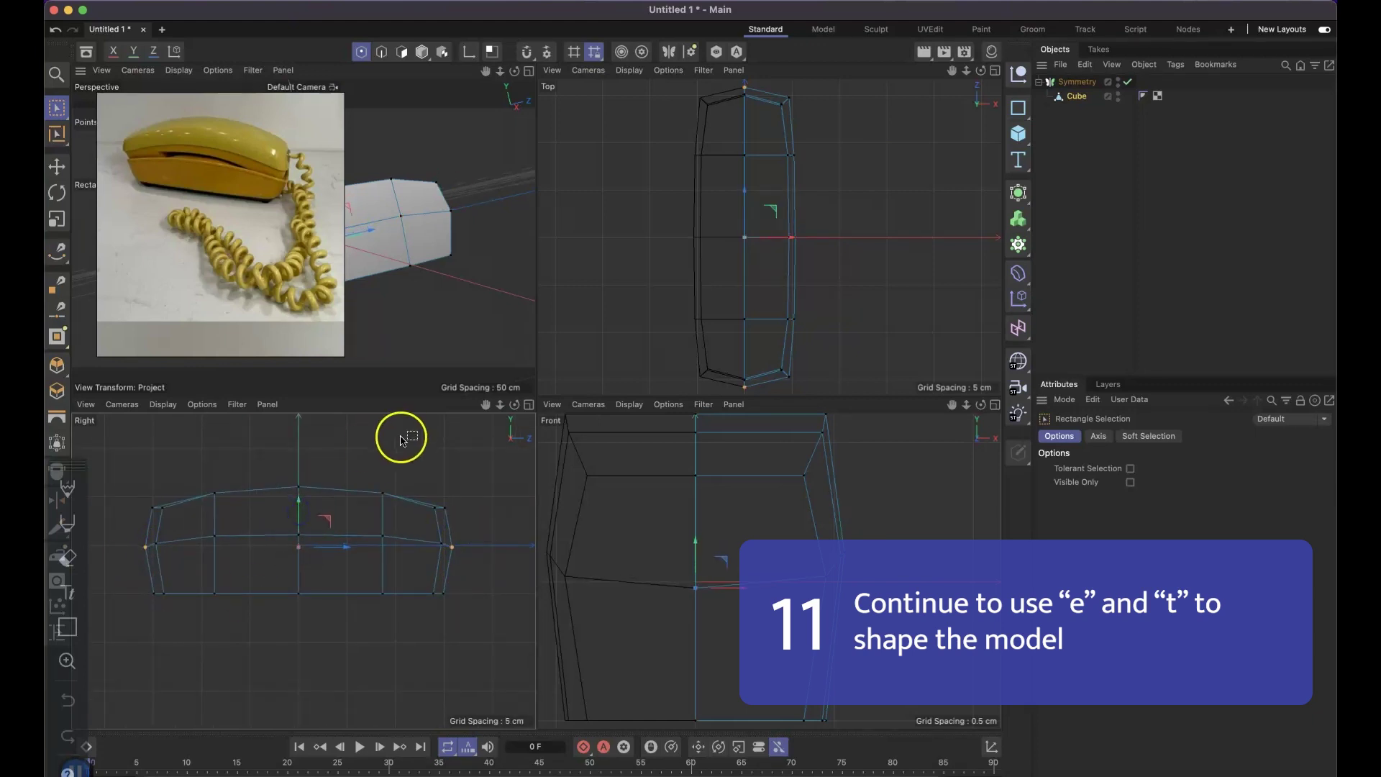
pyautogui.moveTo(299, 492); pyautogui.dragTo(299, 455)
pyautogui.moveTo(320, 460); pyautogui.dragTo(267, 505)
# Step: In the top view, move the outer side points at the middle and both quarter positions slightly outward along X
pyautogui.moveTo(875, 259); pyautogui.dragTo(752, 229)
pyautogui.moveTo(833, 238); pyautogui.dragTo(837, 237)
pyautogui.moveTo(830, 323); pyautogui.dragTo(768, 302)
pyautogui.keyDown('shift'); pyautogui.moveTo(825, 172); pyautogui.dragTo(766, 147); pyautogui.keyUp('shift')
pyautogui.moveTo(809, 238); pyautogui.dragTo(814, 240)
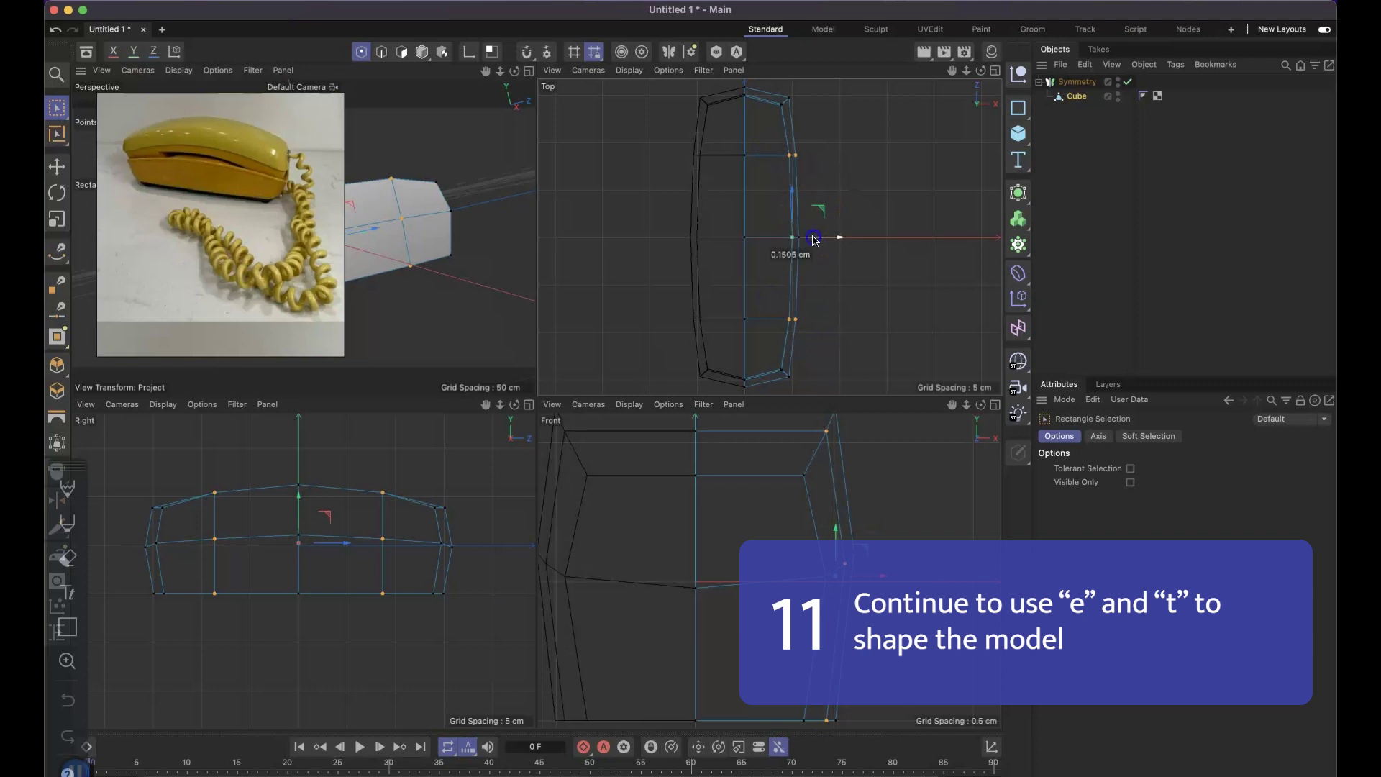
pyautogui.moveTo(824, 134); pyautogui.dragTo(784, 325)
pyautogui.moveTo(834, 237); pyautogui.dragTo(838, 238)
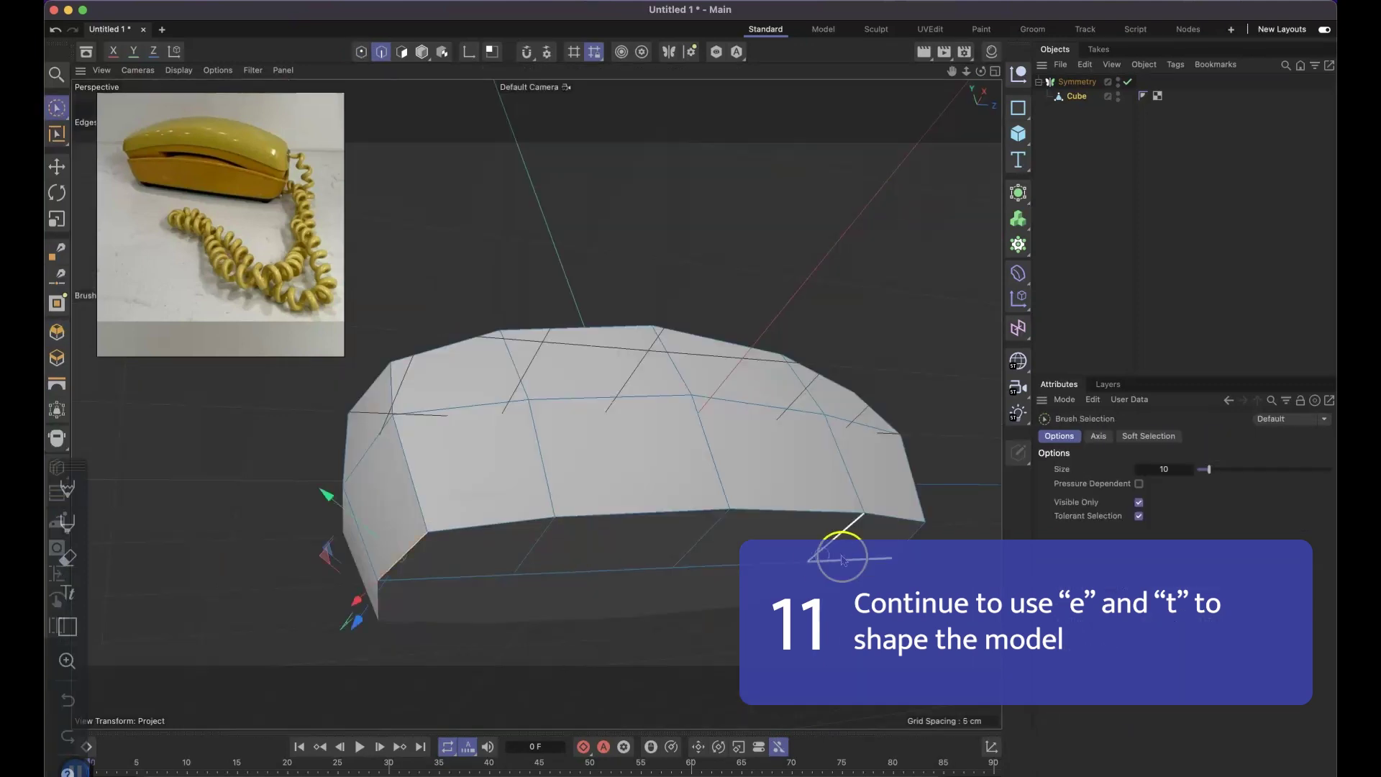
# Step: Bevel the short bottom edges at both ends of the body by about 0.94 cm
pyautogui.press('m')
pyautogui.press('s')
pyautogui.moveTo(873, 545); pyautogui.dragTo(885, 550)
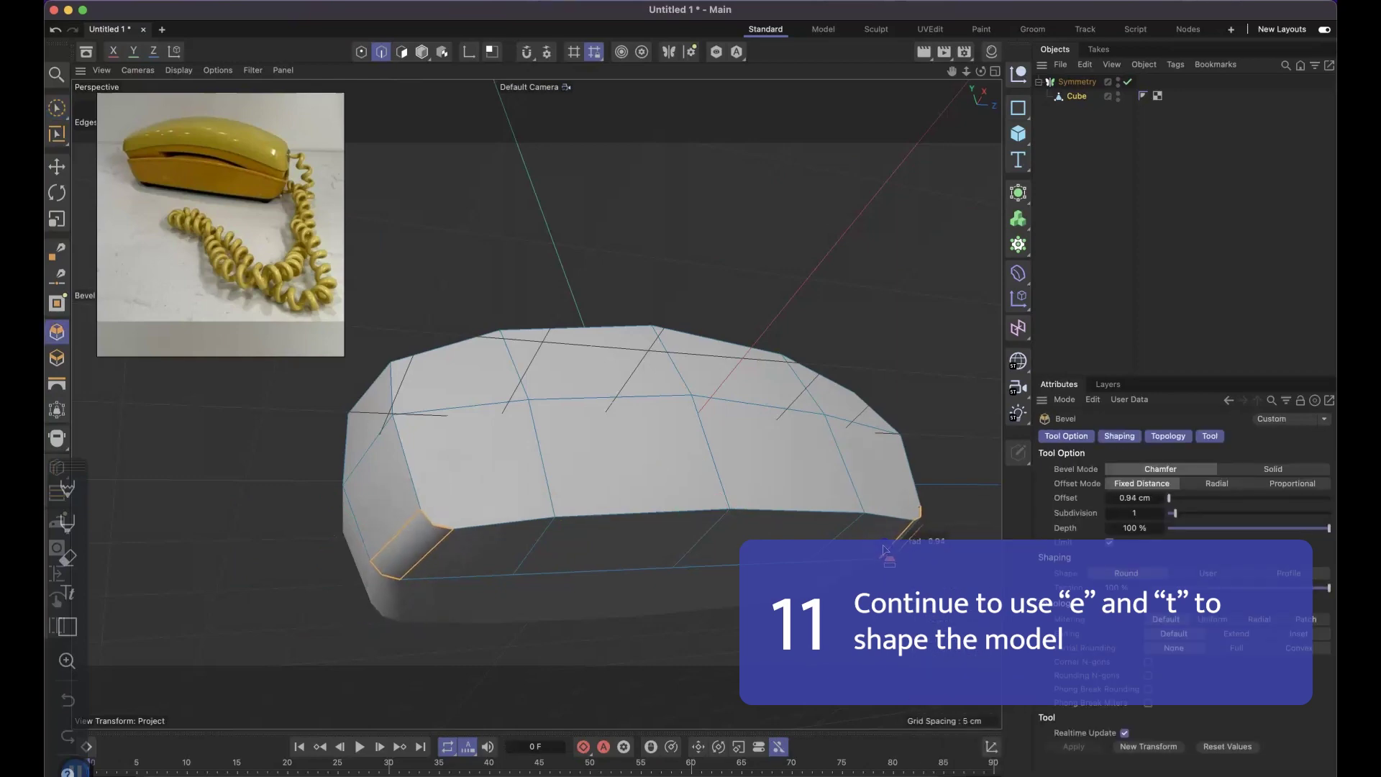
# Step: Select the vertical corner edges at both ends of the outer side and bevel them
pyautogui.keyDown('alt'); pyautogui.moveTo(794, 407); pyautogui.dragTo(767, 481); pyautogui.keyUp('alt')
pyautogui.moveTo(425, 369)
pyautogui.keyDown('alt'); pyautogui.mouseDown()
pyautogui.moveTo(385, 323)
pyautogui.moveTo(533, 376)
pyautogui.mouseUp(); pyautogui.keyUp('alt')
pyautogui.press('9')
pyautogui.moveTo(394, 429); pyautogui.dragTo(429, 546)
pyautogui.moveTo(682, 484)
pyautogui.keyDown('shift'); pyautogui.mouseDown()
pyautogui.moveTo(693, 440)
pyautogui.moveTo(680, 376)
pyautogui.mouseUp(); pyautogui.keyUp('shift')
pyautogui.moveTo(680, 375)
pyautogui.keyDown('alt'); pyautogui.mouseDown()
pyautogui.moveTo(479, 384)
pyautogui.moveTo(674, 368)
pyautogui.mouseUp(); pyautogui.keyUp('alt')
pyautogui.press('m')
pyautogui.press('s')
pyautogui.moveTo(403, 493); pyautogui.dragTo(567, 510)
# Step: Cut a horizontal loop across the lower part of the outer side, just above the bottom edge
pyautogui.press('space')
pyautogui.click(680, 626)
pyautogui.keyDown('alt'); pyautogui.moveTo(676, 612); pyautogui.dragTo(647, 521); pyautogui.keyUp('alt')
pyautogui.press('k')
pyautogui.press('l')
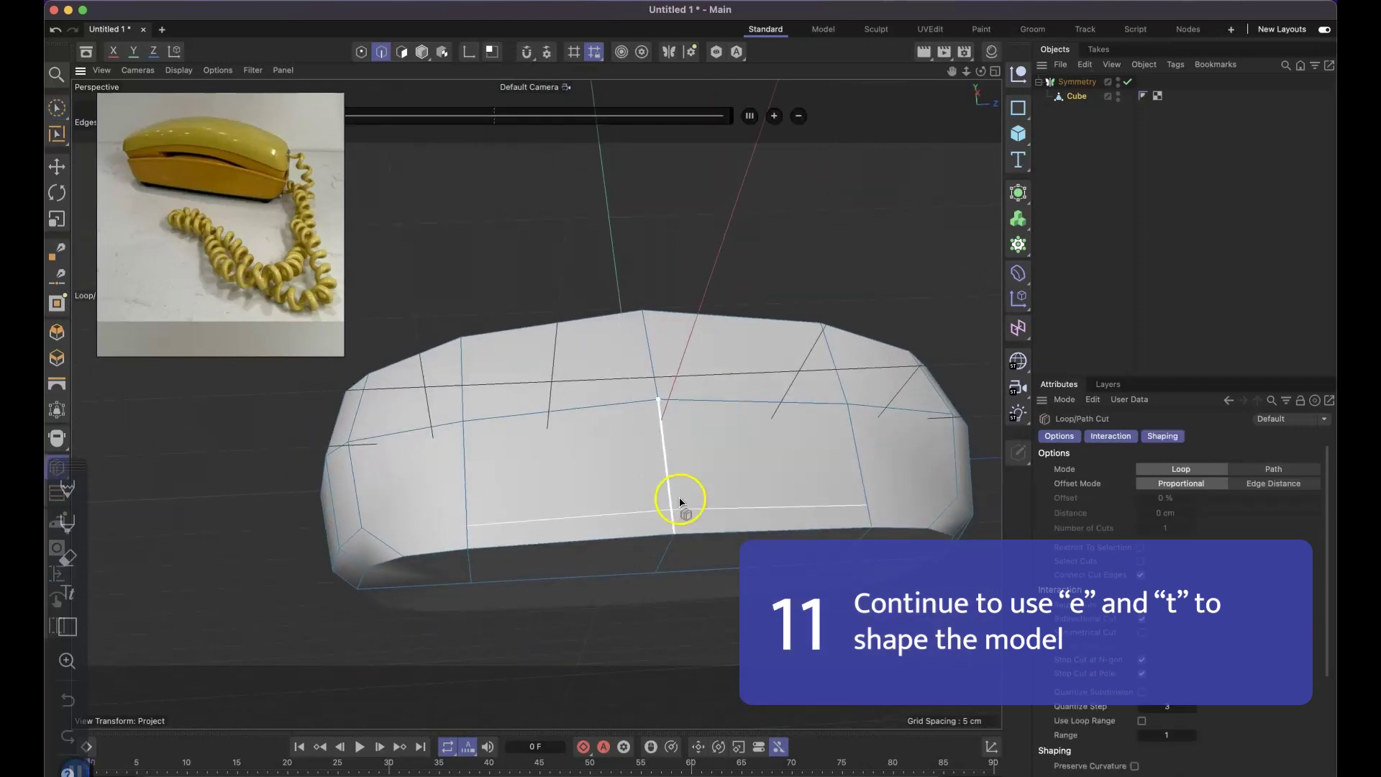
pyautogui.click(676, 498)
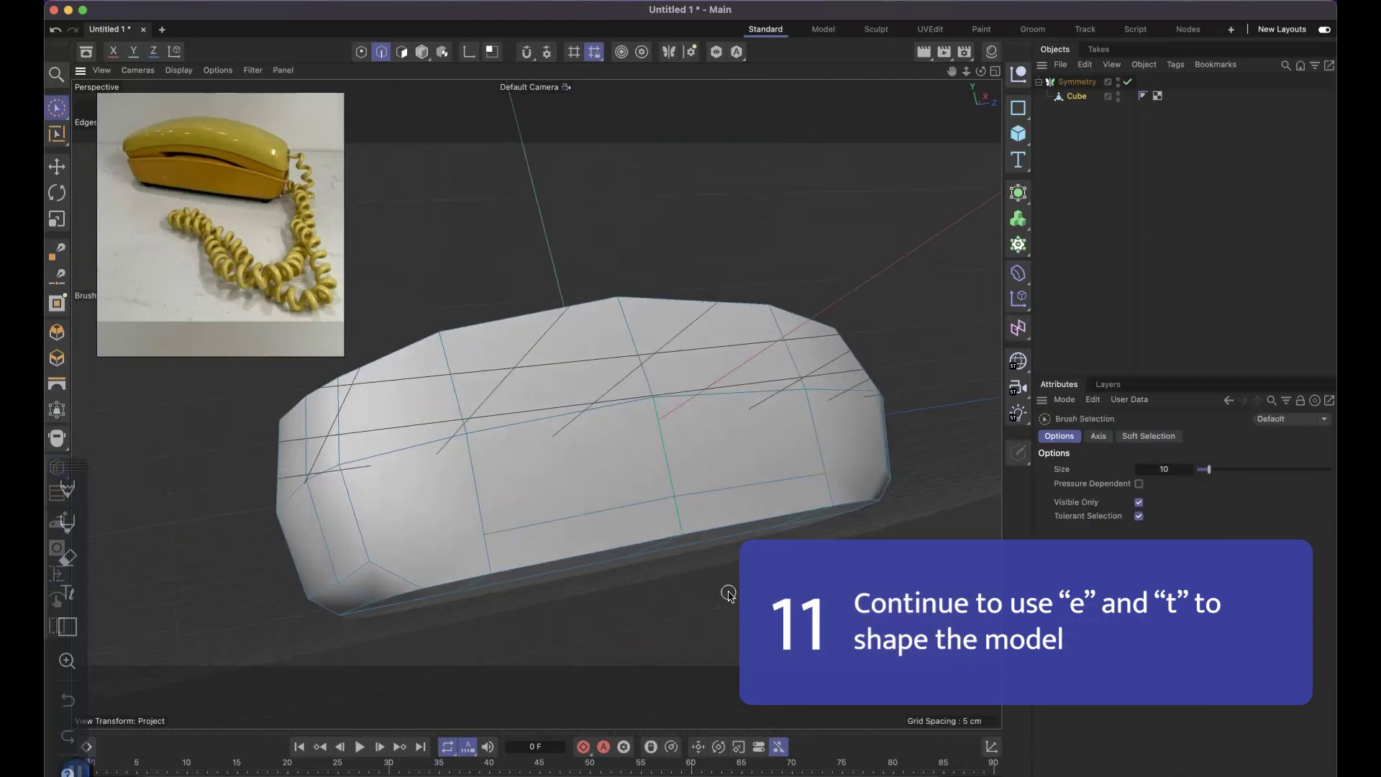
# Step: Use the Polygon Pen to cut edges from both ends of the lower side cut to the neighbouring corner bevel points
pyautogui.click(527, 525)
pyautogui.press('k')
pyautogui.click(525, 538)
pyautogui.press('k')
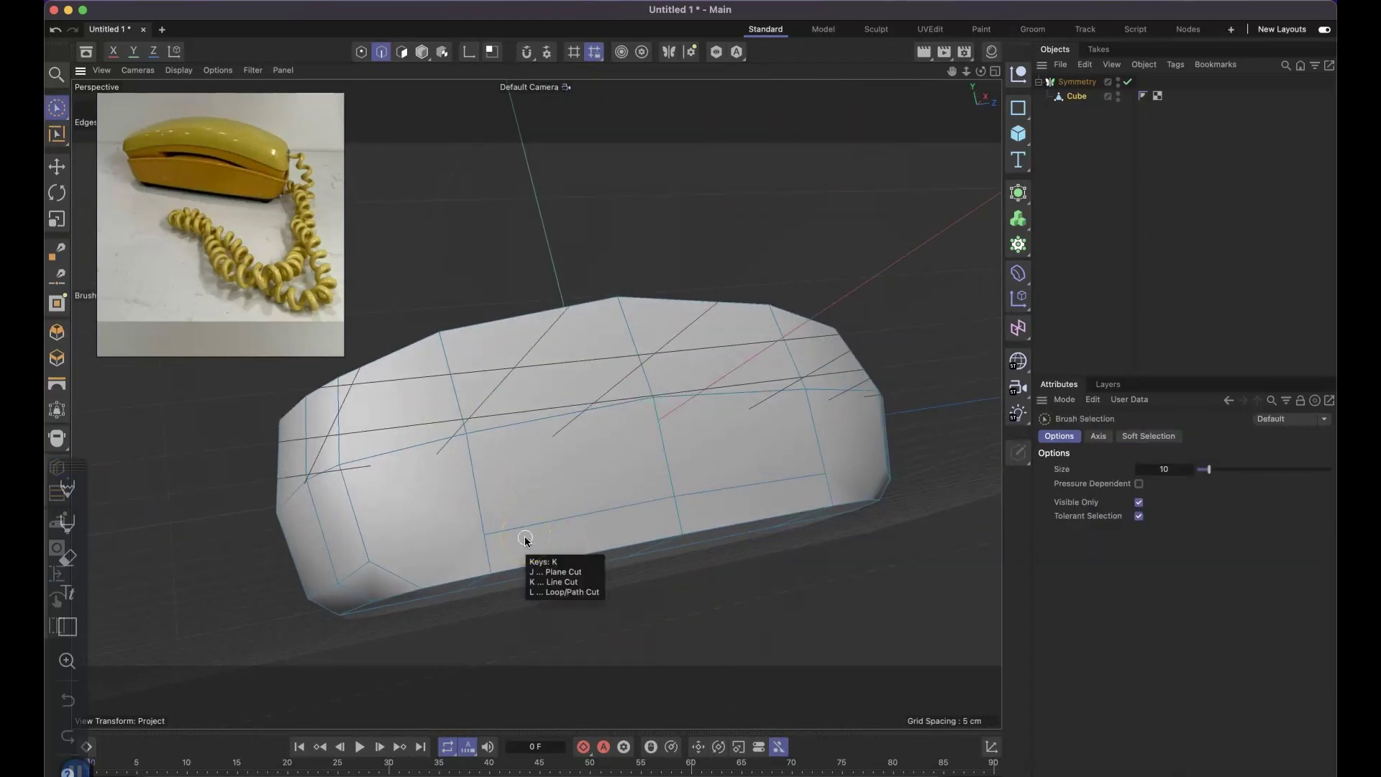
pyautogui.press('m')
pyautogui.press('e')
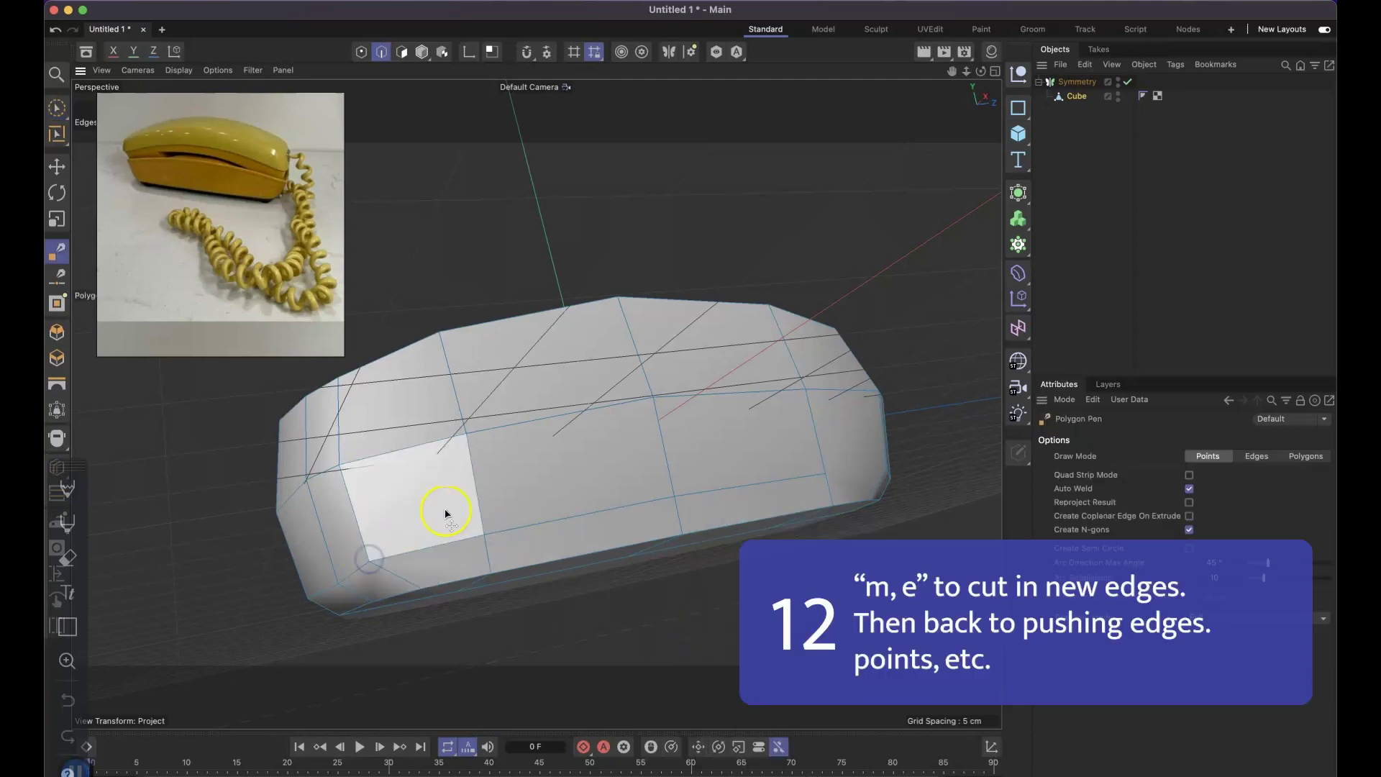
pyautogui.keyDown('alt'); pyautogui.moveTo(748, 460); pyautogui.dragTo(663, 453); pyautogui.keyUp('alt')
pyautogui.moveTo(782, 521)
pyautogui.keyDown('alt'); pyautogui.mouseDown()
pyautogui.moveTo(911, 507)
pyautogui.moveTo(710, 437)
pyautogui.mouseUp(); pyautogui.keyUp('alt')
# Step: Select the lower corner points at both ends, move them slightly along X and scale them along the body's length
pyautogui.press('space')
pyautogui.click(361, 52)
pyautogui.keyDown('alt'); pyautogui.moveTo(432, 266); pyautogui.dragTo(440, 370); pyautogui.keyUp('alt')
pyautogui.keyDown('alt'); pyautogui.moveTo(441, 435); pyautogui.dragTo(468, 482, button='right'); pyautogui.keyUp('alt')
pyautogui.keyDown('alt'); pyautogui.moveTo(518, 521); pyautogui.dragTo(536, 497); pyautogui.keyUp('alt')
pyautogui.keyDown('alt'); pyautogui.moveTo(533, 403); pyautogui.dragTo(455, 384); pyautogui.keyUp('alt')
pyautogui.click(440, 489)
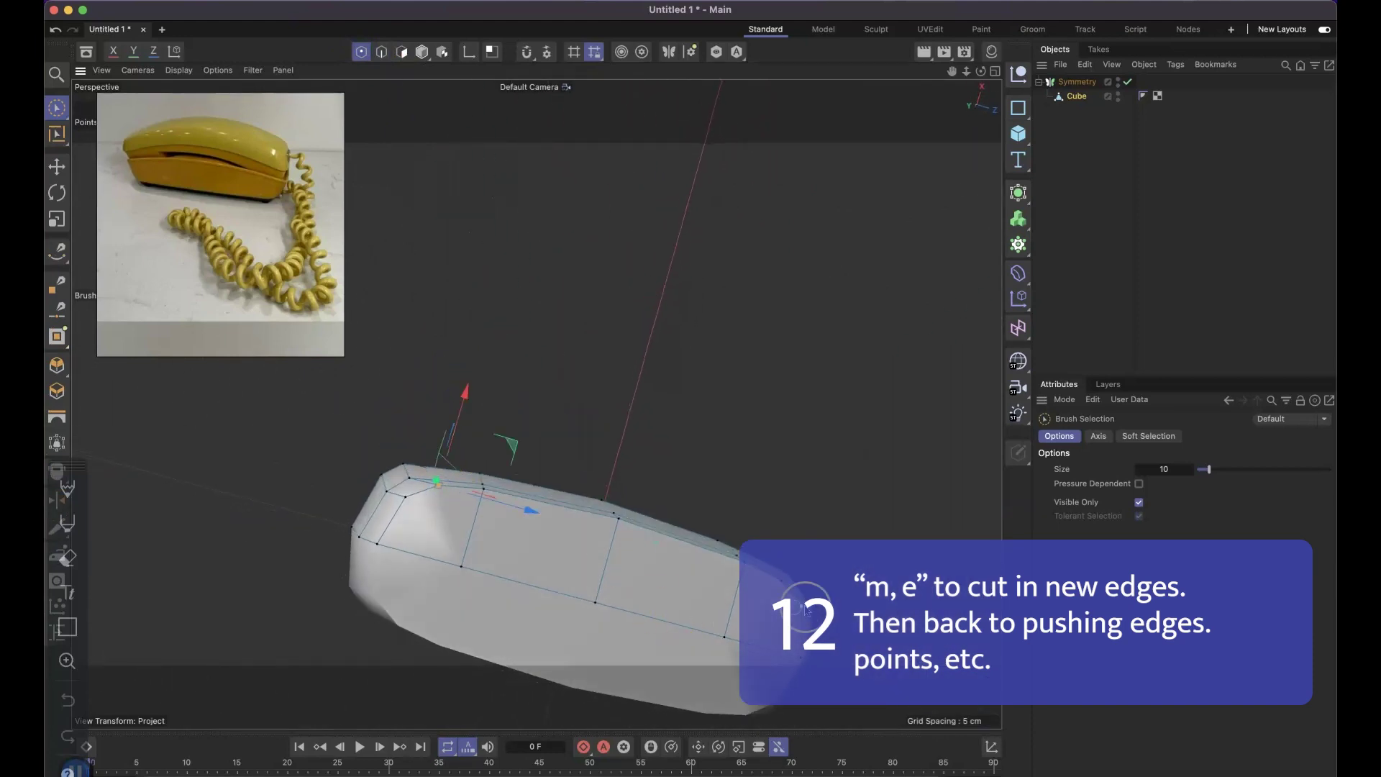
pyautogui.keyDown('alt'); pyautogui.moveTo(788, 654); pyautogui.dragTo(802, 633); pyautogui.keyUp('alt')
pyautogui.keyDown('shift'); pyautogui.click(783, 580); pyautogui.keyUp('shift')
pyautogui.moveTo(783, 580)
pyautogui.keyDown('alt'); pyautogui.mouseDown()
pyautogui.moveTo(766, 618)
pyautogui.moveTo(773, 579)
pyautogui.mouseUp(); pyautogui.keyUp('alt')
pyautogui.moveTo(643, 435); pyautogui.dragTo(641, 436)
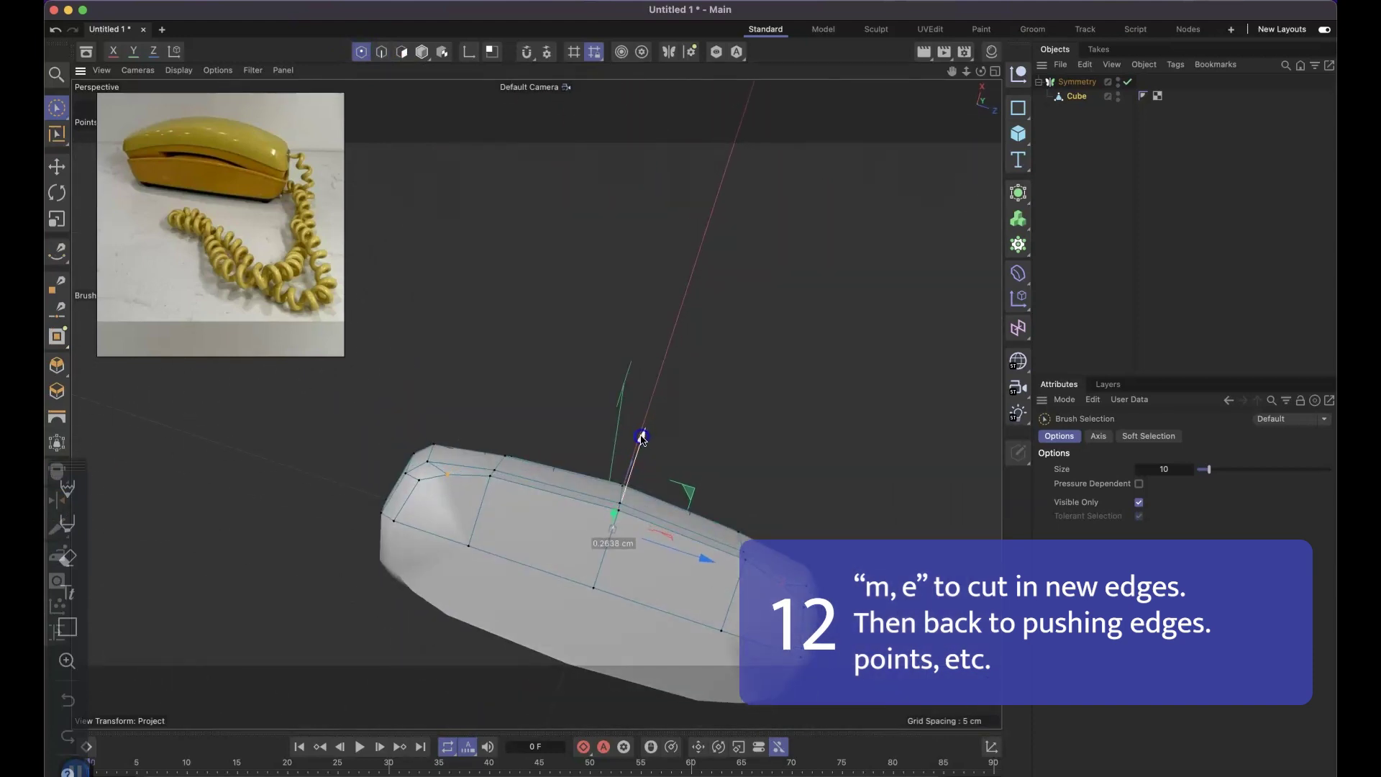
pyautogui.press('t')
pyautogui.moveTo(708, 558)
pyautogui.mouseDown()
pyautogui.moveTo(678, 659)
pyautogui.moveTo(697, 597)
pyautogui.moveTo(659, 586)
pyautogui.mouseUp()
pyautogui.press('space')
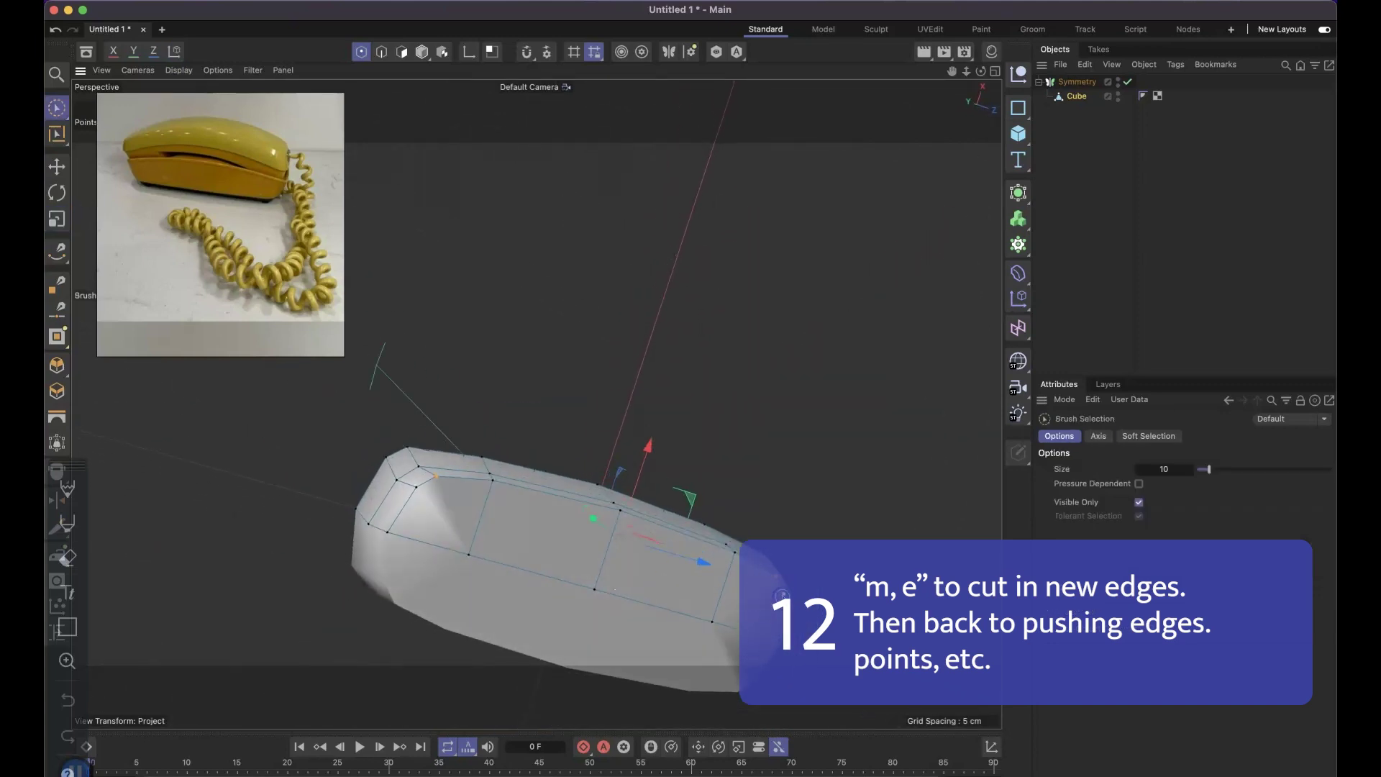
# Step: Add neighbouring lower corner points to the selection and move them slightly inward along X
pyautogui.keyDown('shift'); pyautogui.click(419, 492); pyautogui.keyUp('shift')
pyautogui.keyDown('shift'); pyautogui.click(494, 484); pyautogui.keyUp('shift')
pyautogui.moveTo(641, 441); pyautogui.dragTo(635, 458)
# Step: Reposition the lower corner point at each end individually to smooth the rounded corners
pyautogui.moveTo(608, 413)
pyautogui.keyDown('alt'); pyautogui.mouseDown()
pyautogui.moveTo(671, 485)
pyautogui.moveTo(599, 405)
pyautogui.mouseUp(); pyautogui.keyUp('alt')
pyautogui.click(423, 490)
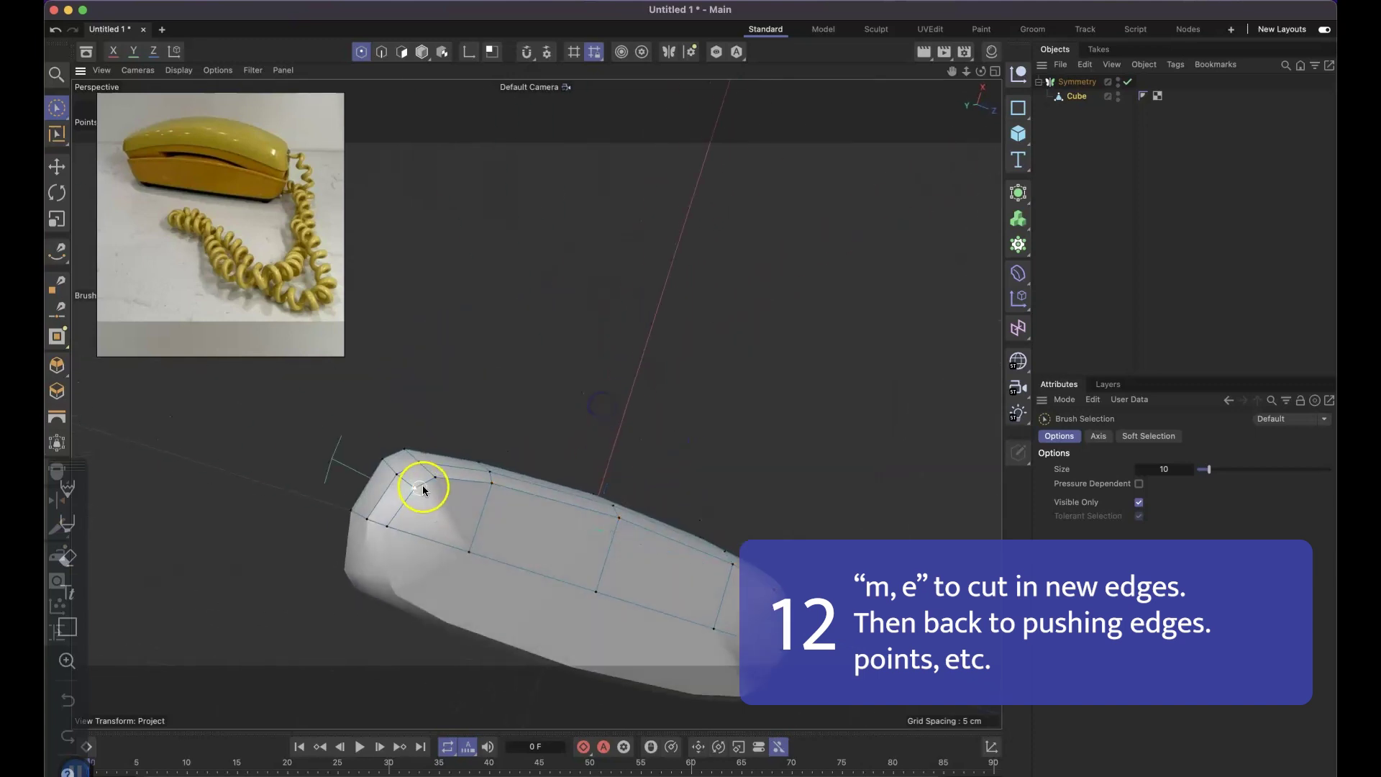
pyautogui.moveTo(498, 512); pyautogui.dragTo(401, 552)
pyautogui.click(786, 570)
pyautogui.keyDown('alt'); pyautogui.moveTo(786, 570); pyautogui.dragTo(849, 575); pyautogui.keyUp('alt')
pyautogui.moveTo(867, 583); pyautogui.dragTo(806, 568)
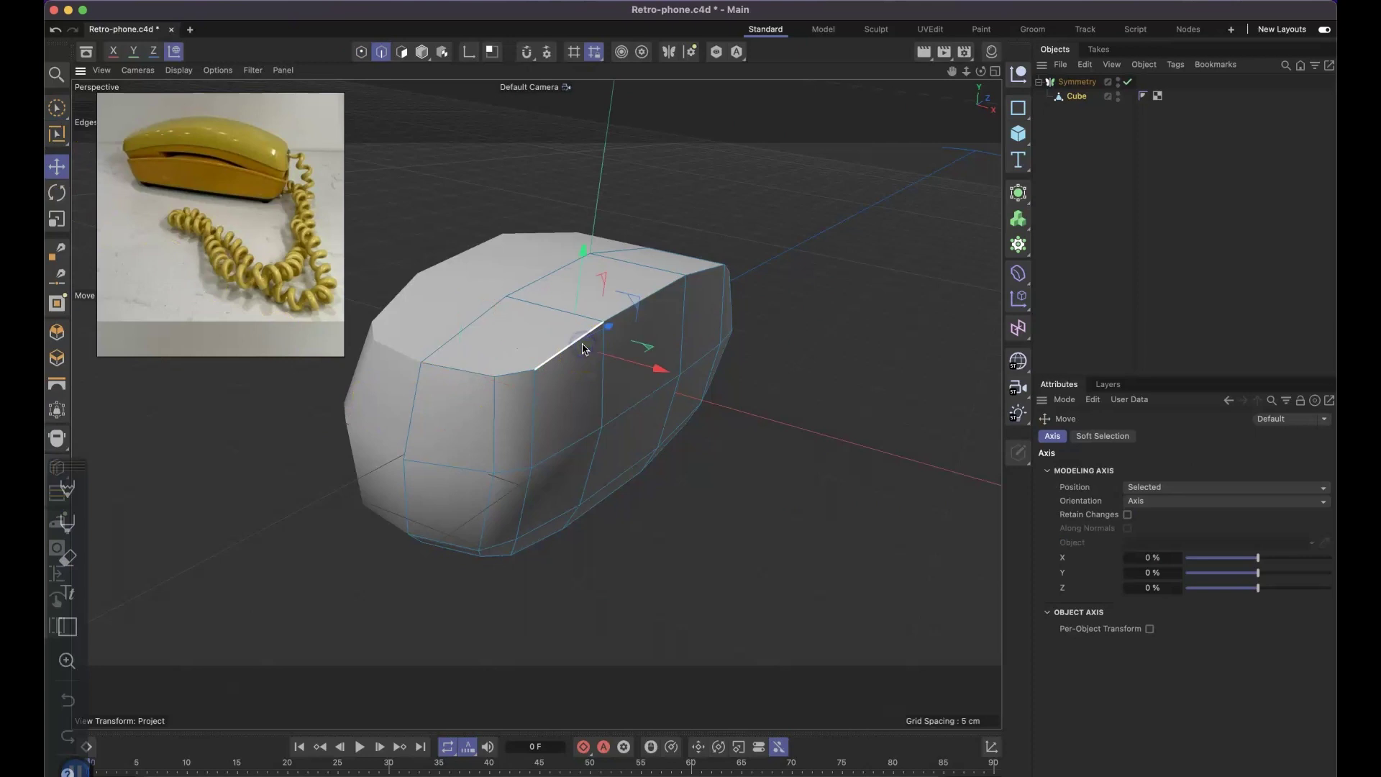
# Step: Select the upper side edge loop running along the body and bevel it slightly
pyautogui.doubleClick(582, 349)
pyautogui.keyDown('alt'); pyautogui.moveTo(468, 376); pyautogui.dragTo(690, 329); pyautogui.keyUp('alt')
pyautogui.press('m')
pyautogui.press('s')
pyautogui.moveTo(788, 266); pyautogui.dragTo(784, 260)
# Step: Select the central edge loop crossing the middle of the body and bevel it into two loops
pyautogui.keyDown('alt'); pyautogui.moveTo(687, 330); pyautogui.dragTo(658, 344); pyautogui.keyUp('alt')
pyautogui.press('space')
pyautogui.click(693, 453)
pyautogui.press('e')
pyautogui.click(604, 344)
pyautogui.doubleClick(604, 344)
pyautogui.press('m')
pyautogui.press('s')
pyautogui.keyDown('alt'); pyautogui.moveTo(636, 461); pyautogui.dragTo(338, 327); pyautogui.keyUp('alt')
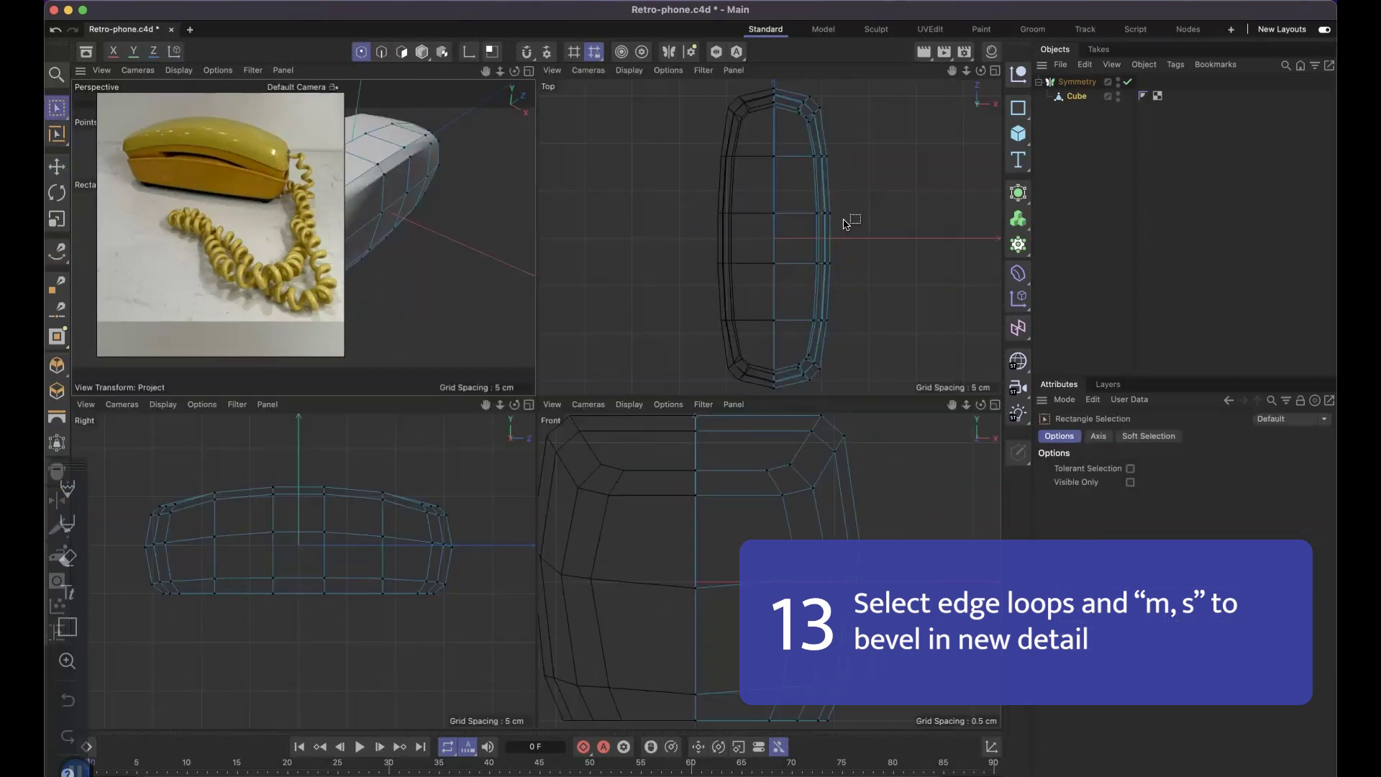
# Step: In the top view, select the outer side points around the middle and nudge them outward to smooth the curve
pyautogui.moveTo(863, 200); pyautogui.dragTo(804, 277)
pyautogui.moveTo(871, 239); pyautogui.dragTo(806, 189)
pyautogui.moveTo(825, 192); pyautogui.dragTo(828, 190)
pyautogui.moveTo(846, 247); pyautogui.dragTo(810, 287)
pyautogui.moveTo(825, 236); pyautogui.dragTo(827, 240)
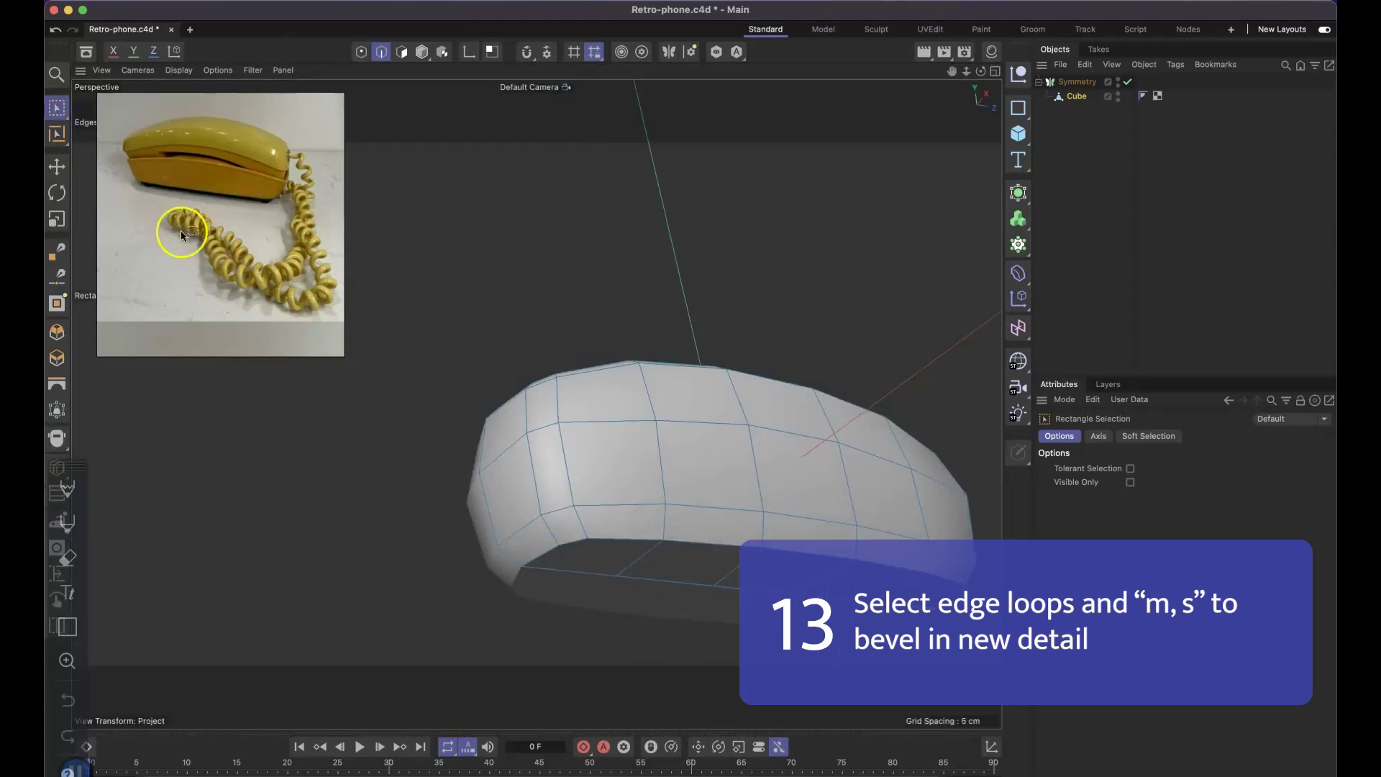
# Step: Select the bottom edge loop around the open underside and bevel it
pyautogui.press('e')
pyautogui.click(551, 553)
pyautogui.doubleClick(688, 548)
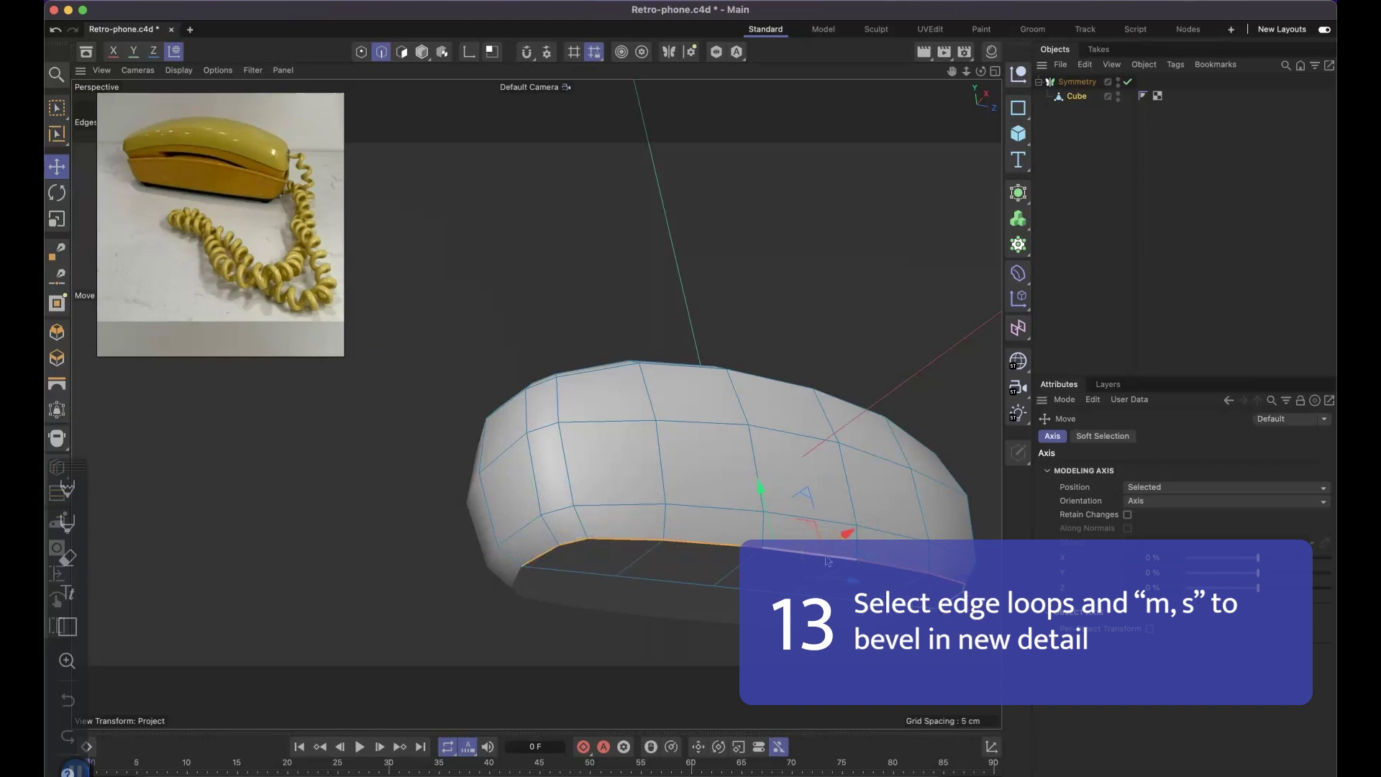
pyautogui.press('m')
pyautogui.press('s')
pyautogui.moveTo(826, 561); pyautogui.dragTo(852, 559)
# Step: Cut two horizontal loops around the body just above the mid-height edge loop, the second at about 80.8% offset
pyautogui.keyDown('alt'); pyautogui.moveTo(752, 536); pyautogui.dragTo(764, 507); pyautogui.keyUp('alt')
pyautogui.press('space')
pyautogui.click(756, 338)
pyautogui.keyDown('alt'); pyautogui.moveTo(755, 338); pyautogui.dragTo(561, 462); pyautogui.keyUp('alt')
pyautogui.press('k')
pyautogui.press('l')
pyautogui.click(655, 417)
pyautogui.click(565, 441)
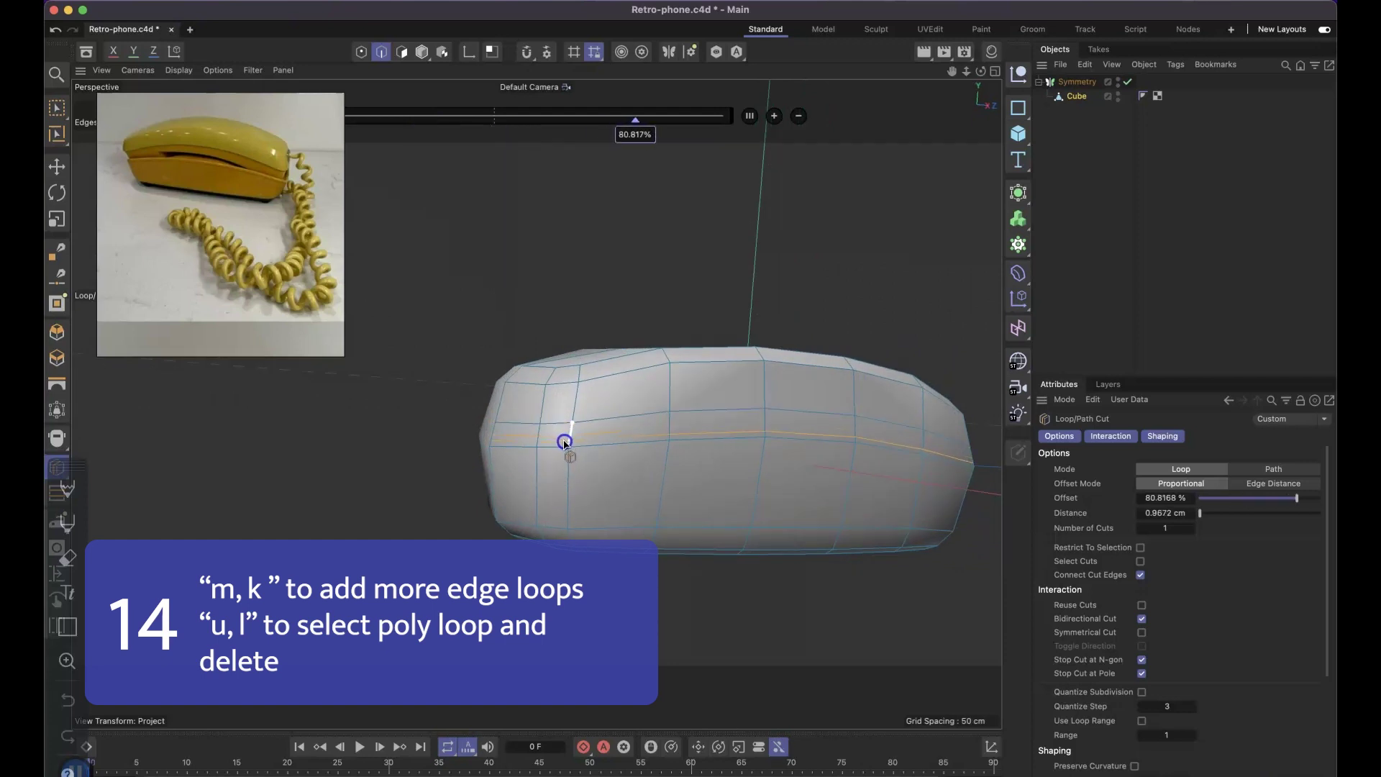
pyautogui.press('Return')
# Step: Select the narrow polygon loop between the two new cuts and delete it to separate handset from base
pyautogui.press('u')
pyautogui.press('l')
pyautogui.click(574, 429)
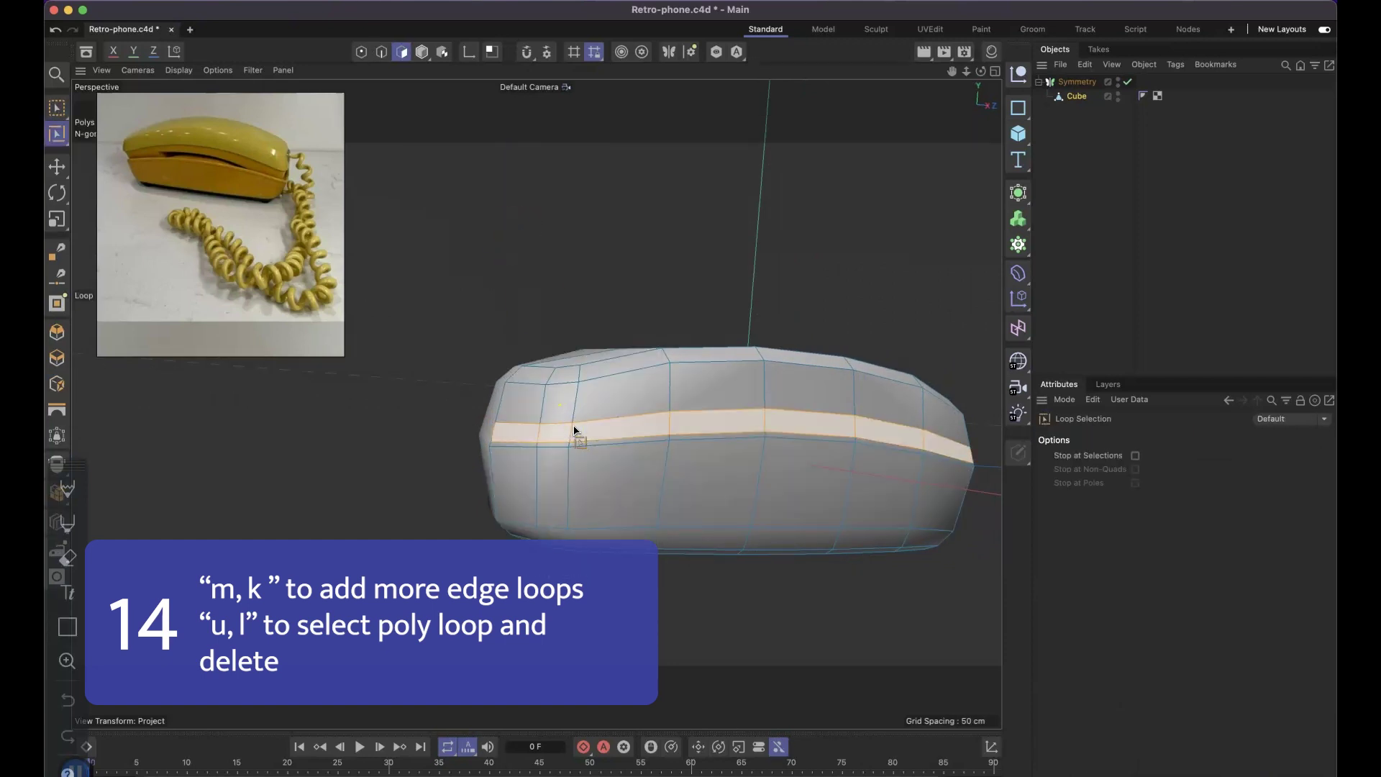
pyautogui.press('Delete')
pyautogui.click(68, 110)
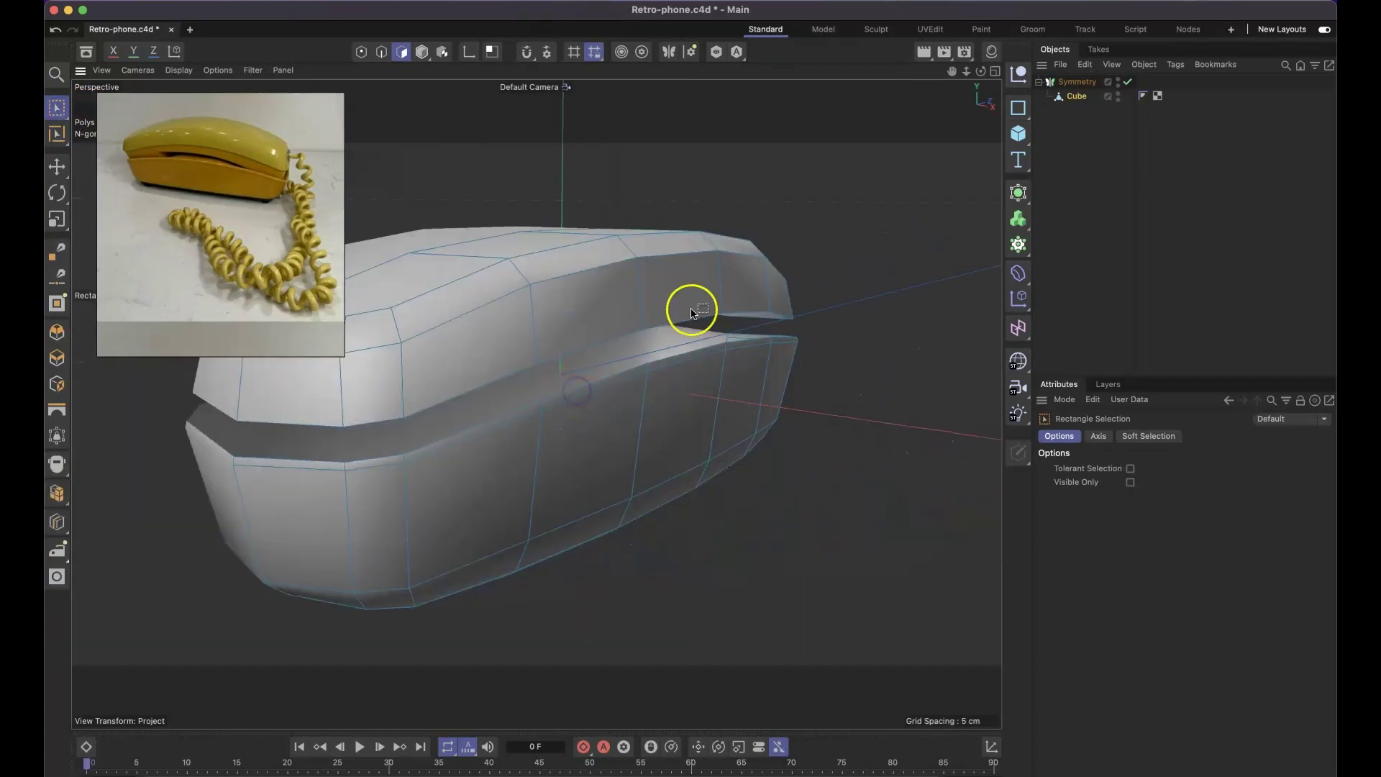
# Step: Select the base's open upper side edges along the gap and extrude them inward along X to form a ledge
pyautogui.click(1055, 96)
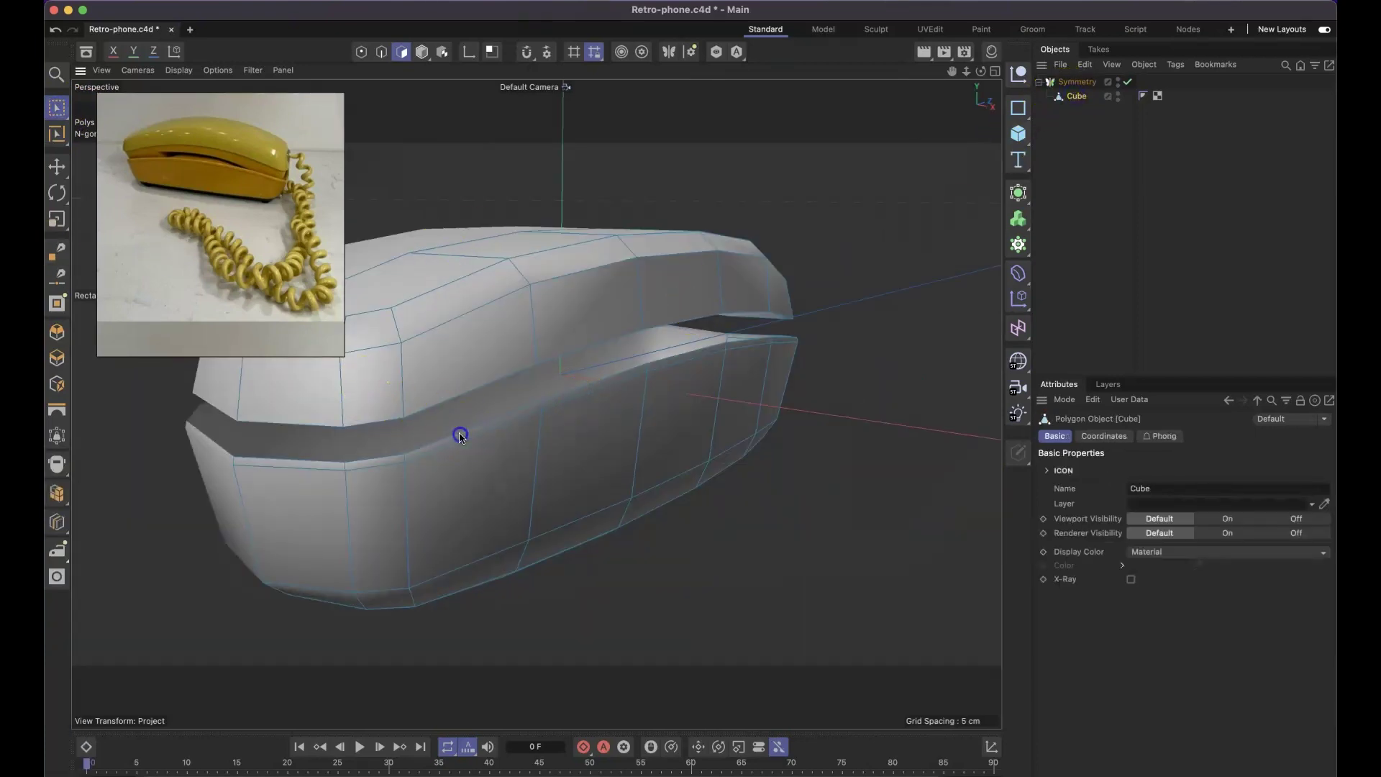
pyautogui.click(382, 51)
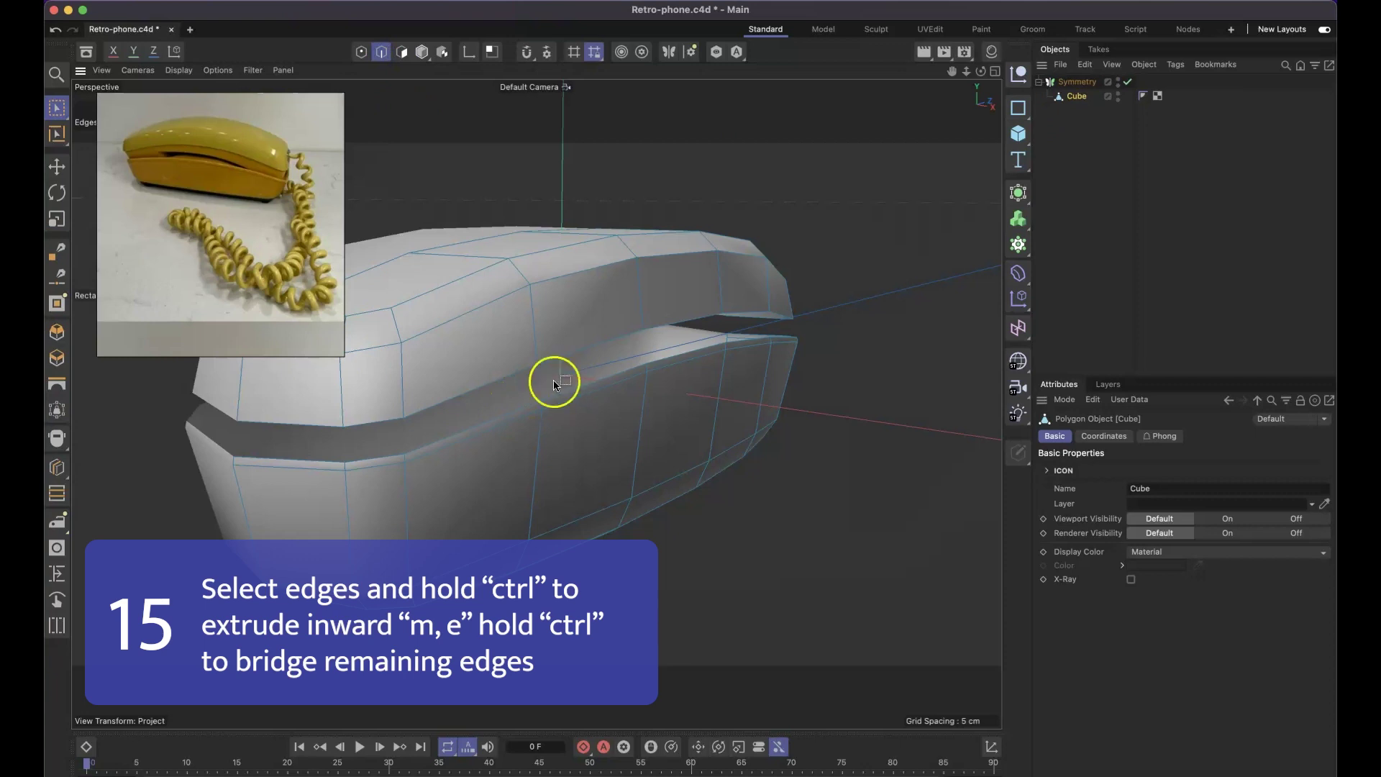
pyautogui.press('e')
pyautogui.click(576, 390)
pyautogui.keyDown('alt'); pyautogui.moveTo(547, 419); pyautogui.dragTo(632, 432); pyautogui.keyUp('alt')
pyautogui.keyDown('shift'); pyautogui.click(678, 355); pyautogui.keyUp('shift')
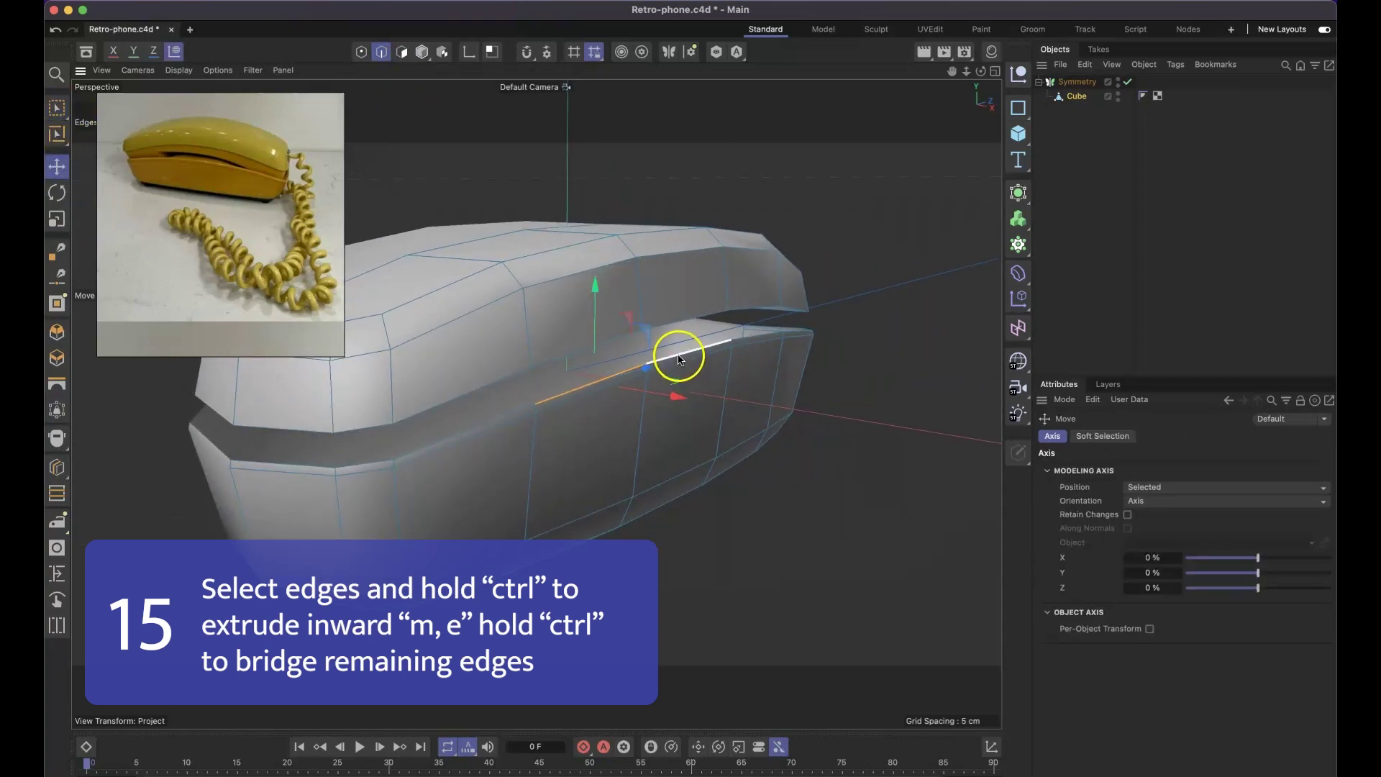
pyautogui.keyDown('shift'); pyautogui.click(468, 430); pyautogui.keyUp('shift')
pyautogui.click(766, 335)
pyautogui.press('super+z')
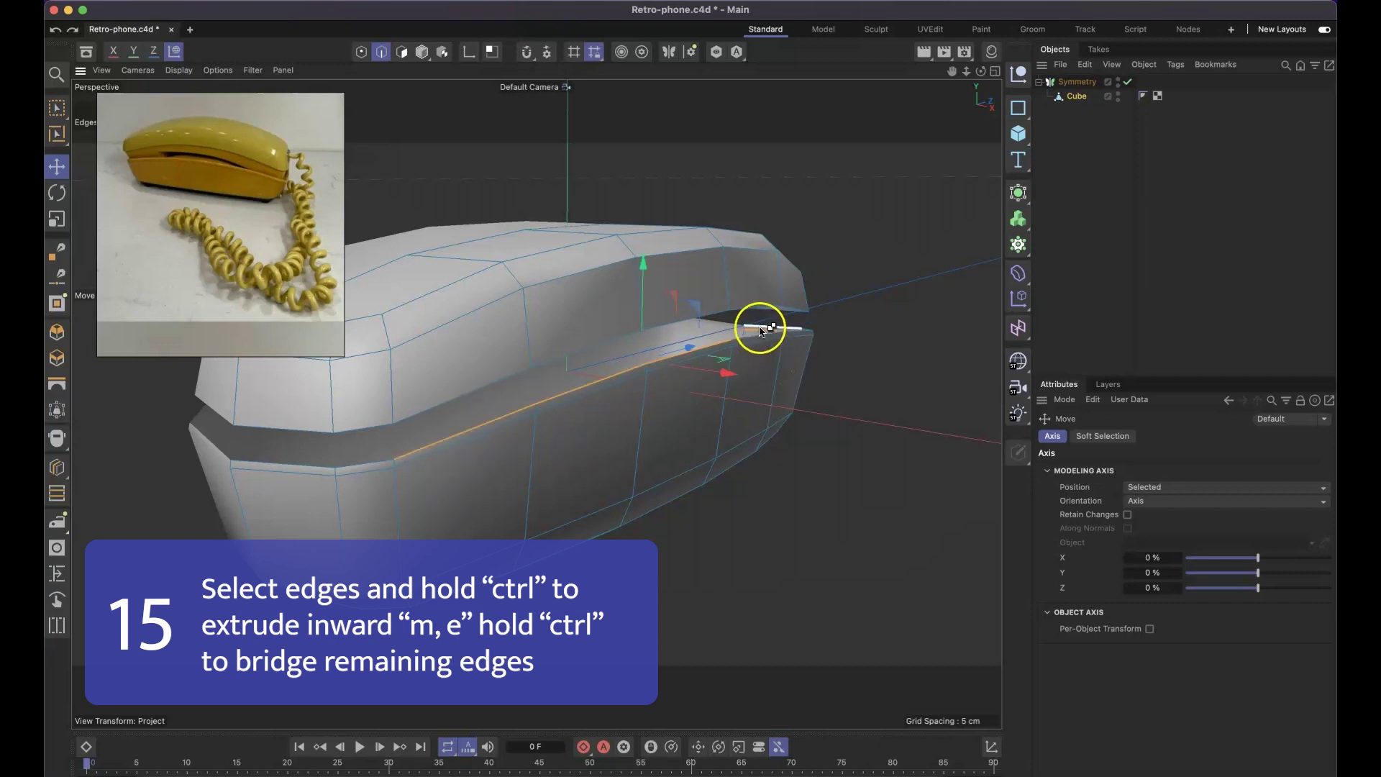
pyautogui.keyDown('alt'); pyautogui.moveTo(816, 427); pyautogui.dragTo(848, 399); pyautogui.keyUp('alt')
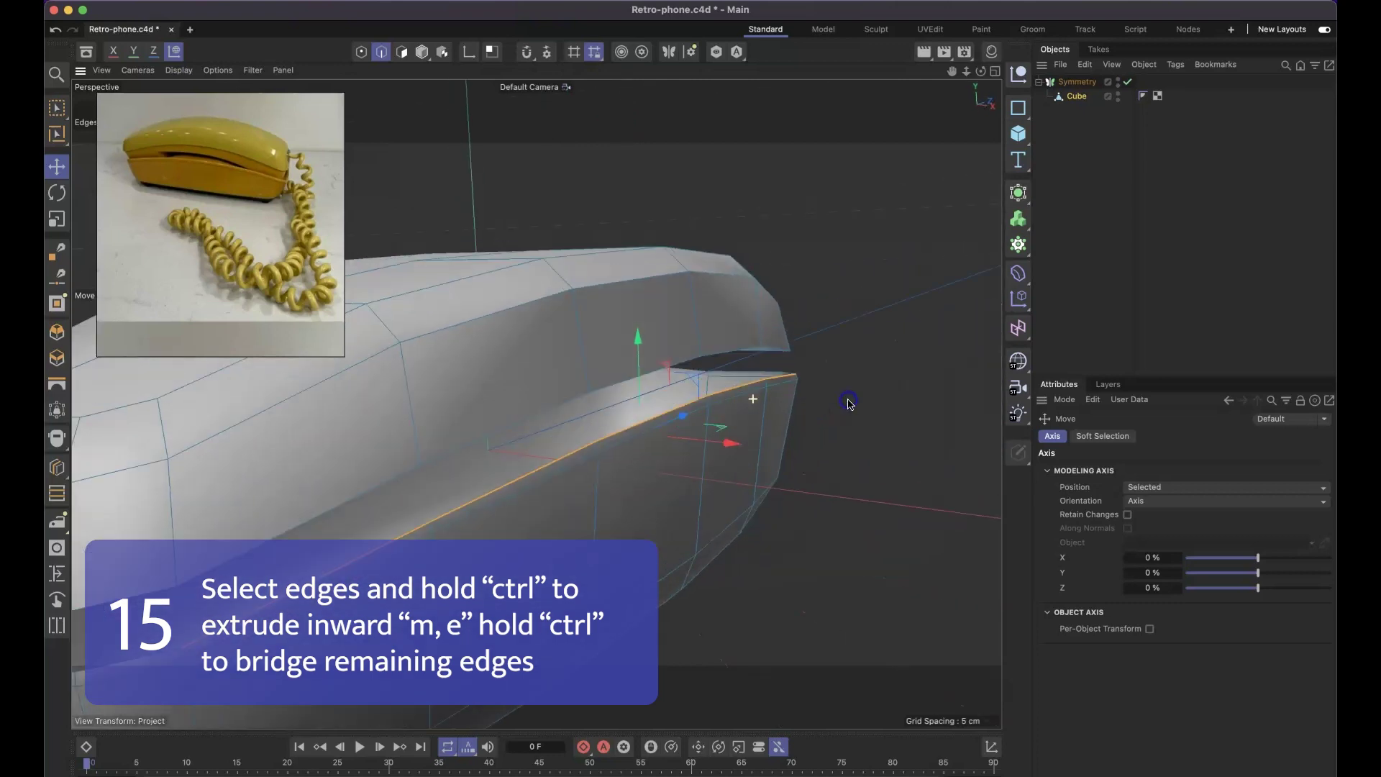
pyautogui.keyDown('ctrl'); pyautogui.moveTo(733, 441); pyautogui.dragTo(620, 461); pyautogui.keyUp('ctrl')
# Step: Bridge the remaining open edges at the end corners of the base's ledge with the Polygon Pen
pyautogui.scroll(-5, 620, 460)
pyautogui.keyDown('alt'); pyautogui.moveTo(558, 504); pyautogui.dragTo(636, 478); pyautogui.keyUp('alt')
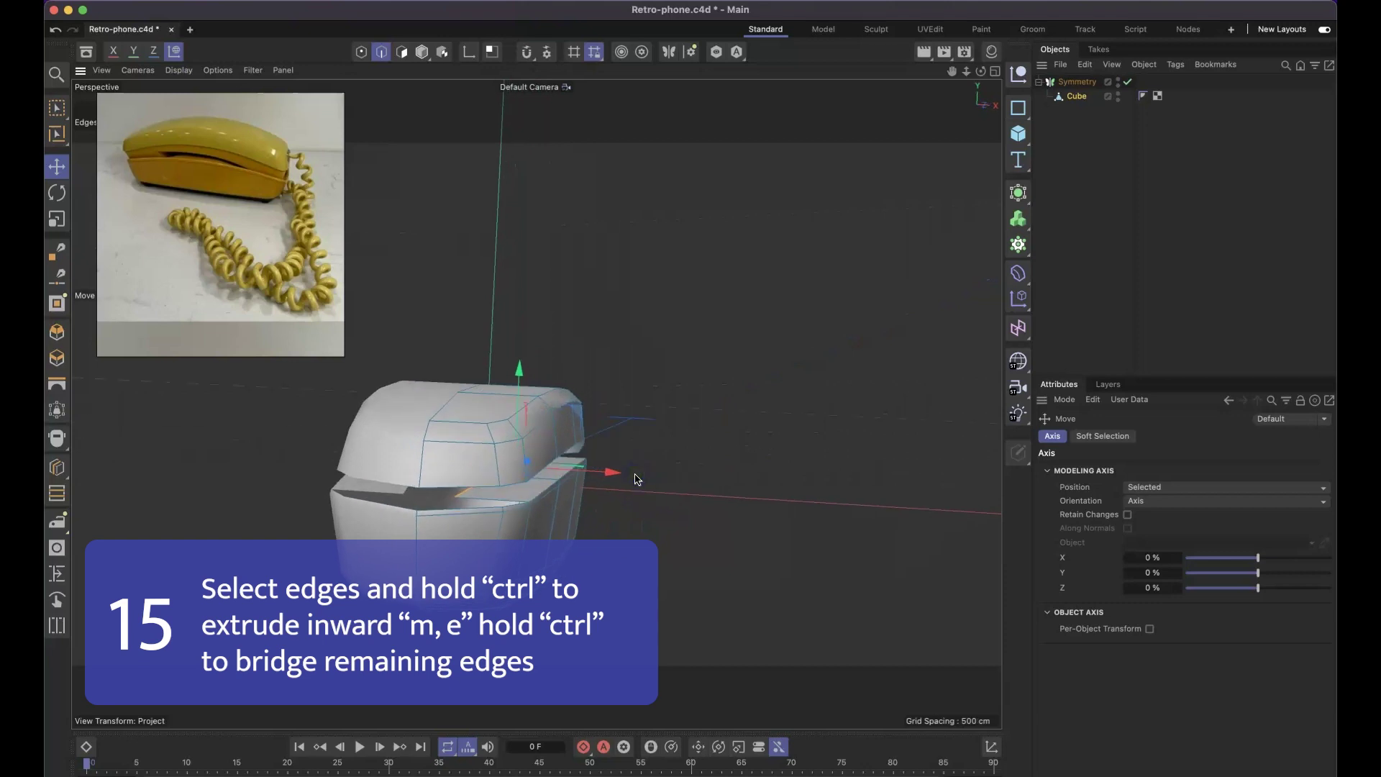
pyautogui.click(623, 463)
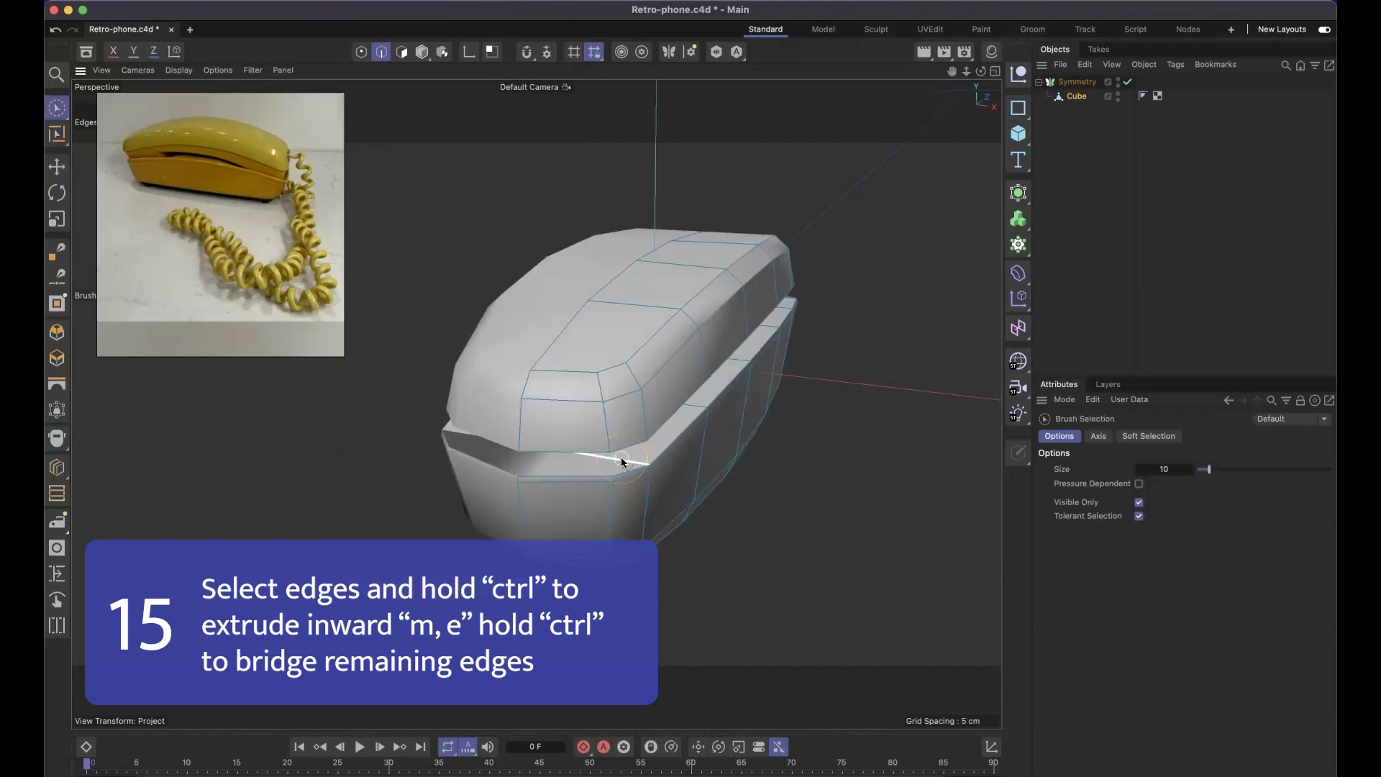
pyautogui.press('m')
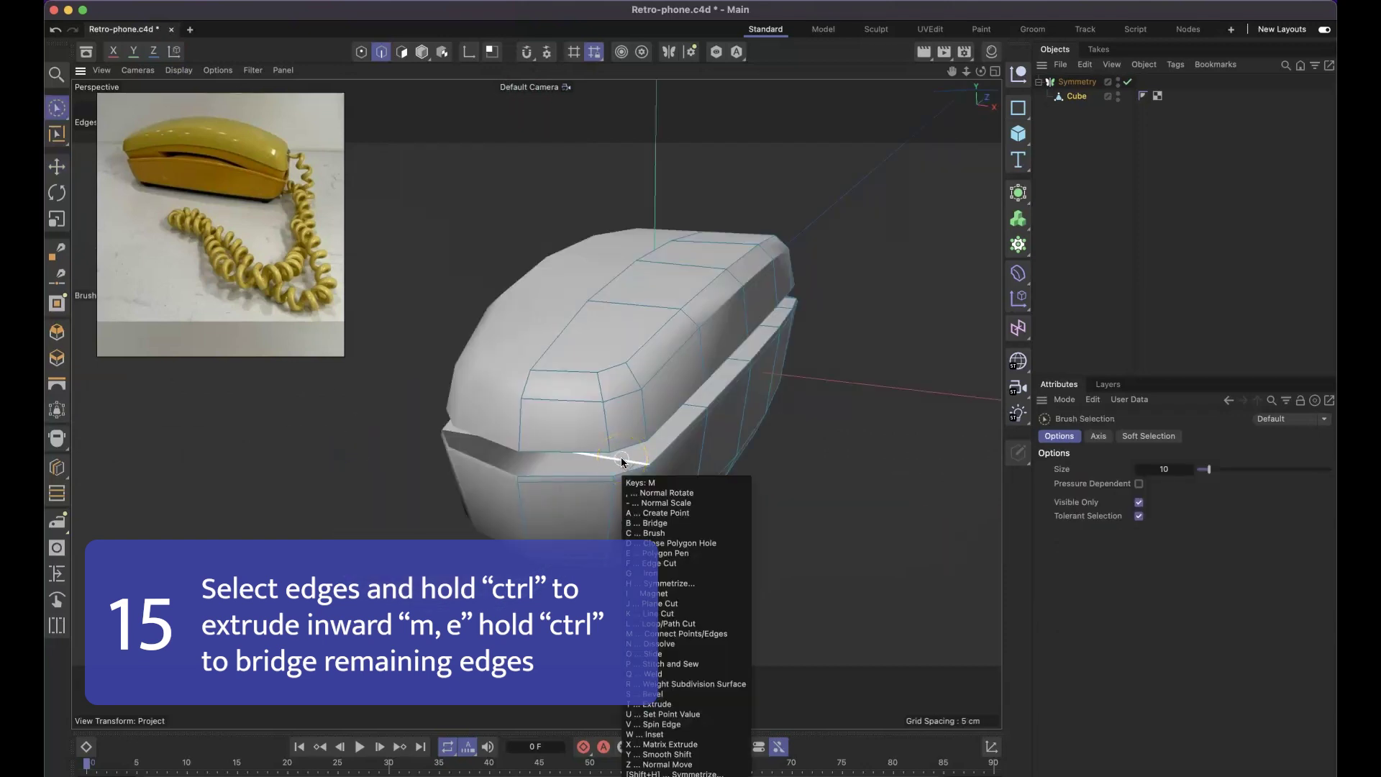
pyautogui.press('e')
pyautogui.keyDown('alt'); pyautogui.moveTo(798, 369); pyautogui.dragTo(718, 369); pyautogui.keyUp('alt')
pyautogui.keyDown('alt'); pyautogui.moveTo(717, 370); pyautogui.dragTo(589, 387, button='middle'); pyautogui.keyUp('alt')
pyautogui.keyDown('alt'); pyautogui.moveTo(589, 387); pyautogui.dragTo(488, 435); pyautogui.keyUp('alt')
pyautogui.keyDown('alt'); pyautogui.moveTo(641, 326); pyautogui.dragTo(469, 477); pyautogui.keyUp('alt')
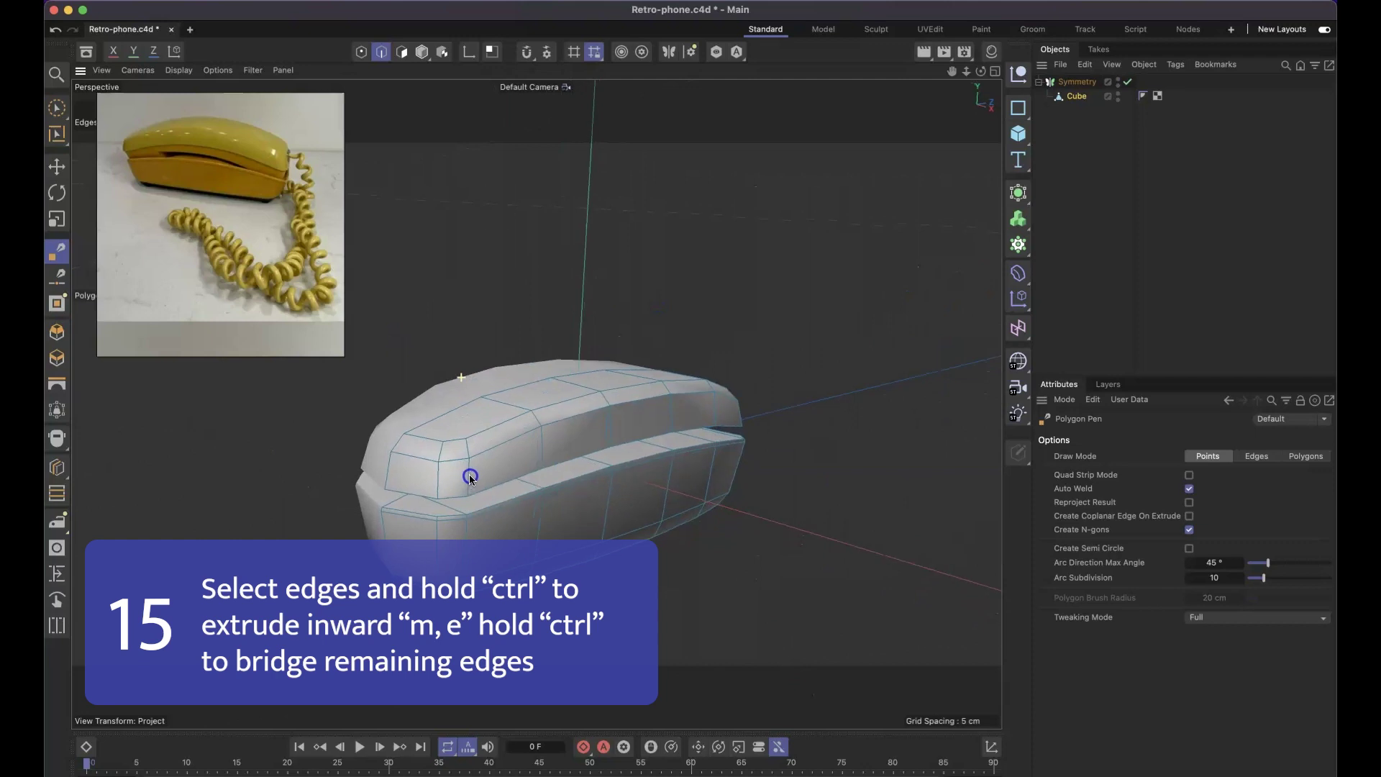
pyautogui.scroll(5, 472, 469)
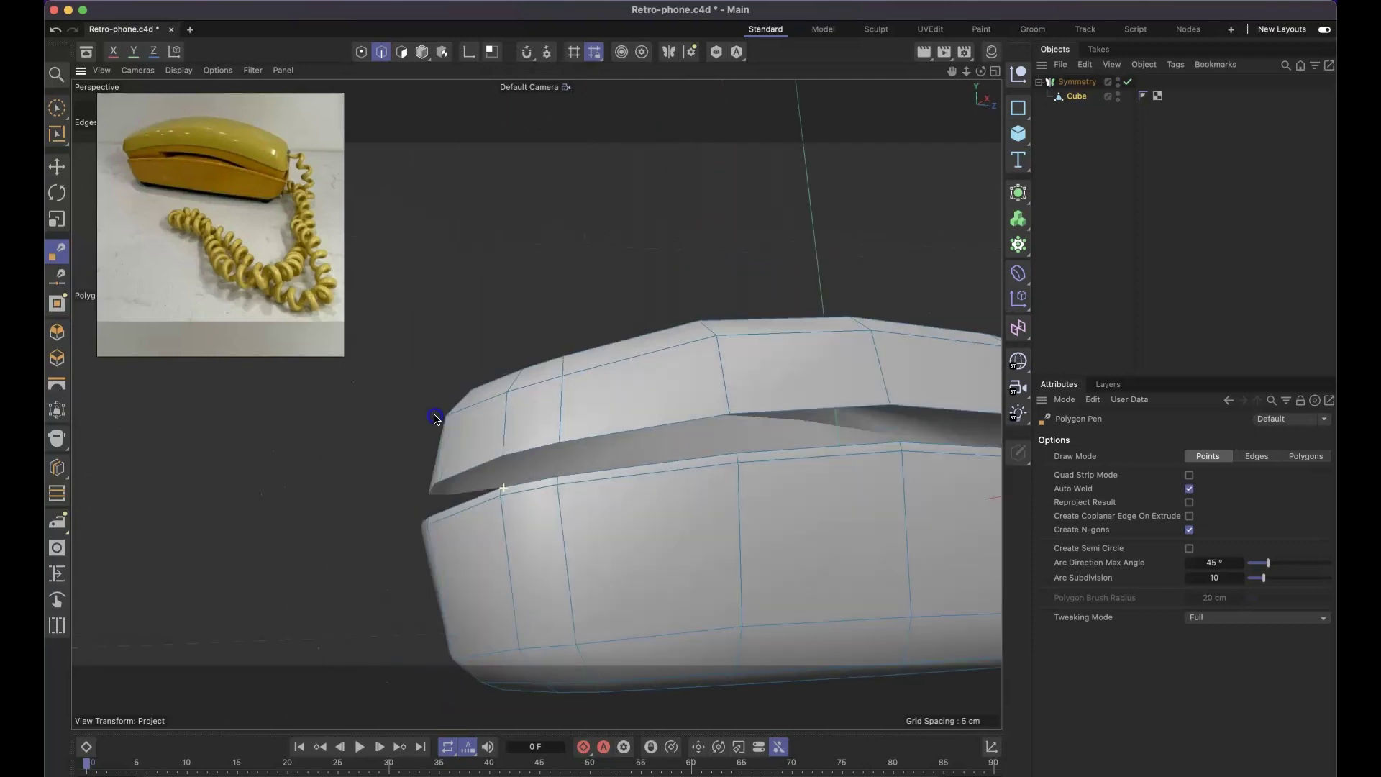
# Step: Select all connected polygons of the upper handset part and split them into a new object
pyautogui.click(56, 109)
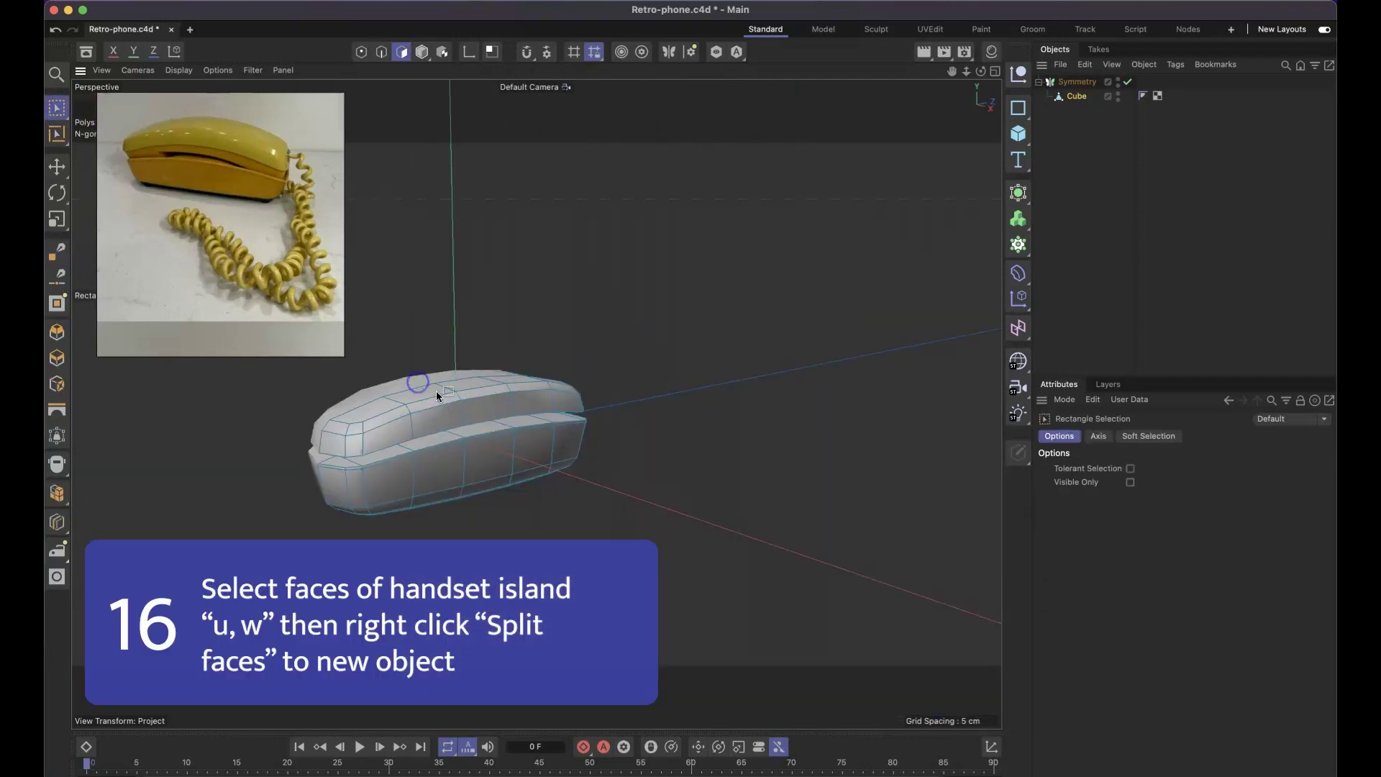
pyautogui.doubleClick(466, 424)
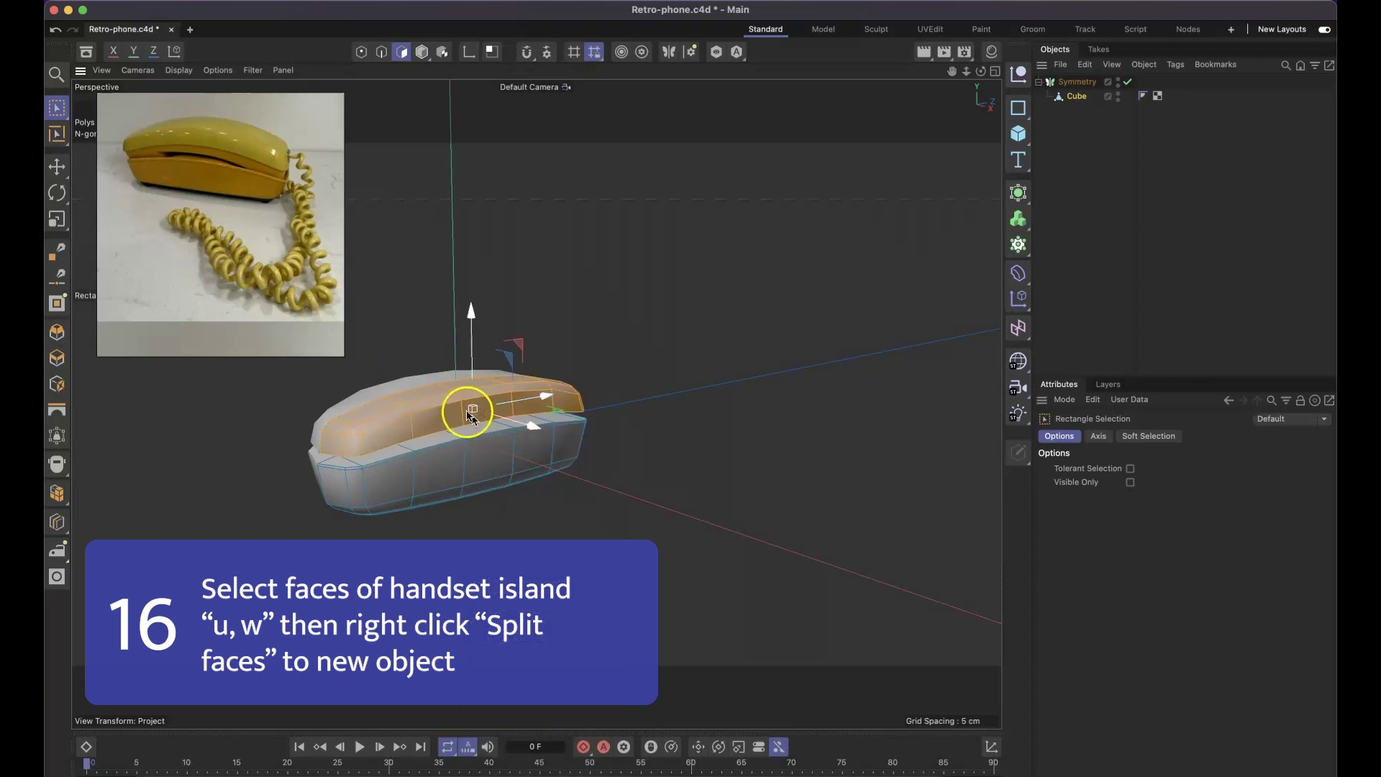
pyautogui.rightClick(434, 430)
pyautogui.click(460, 436)
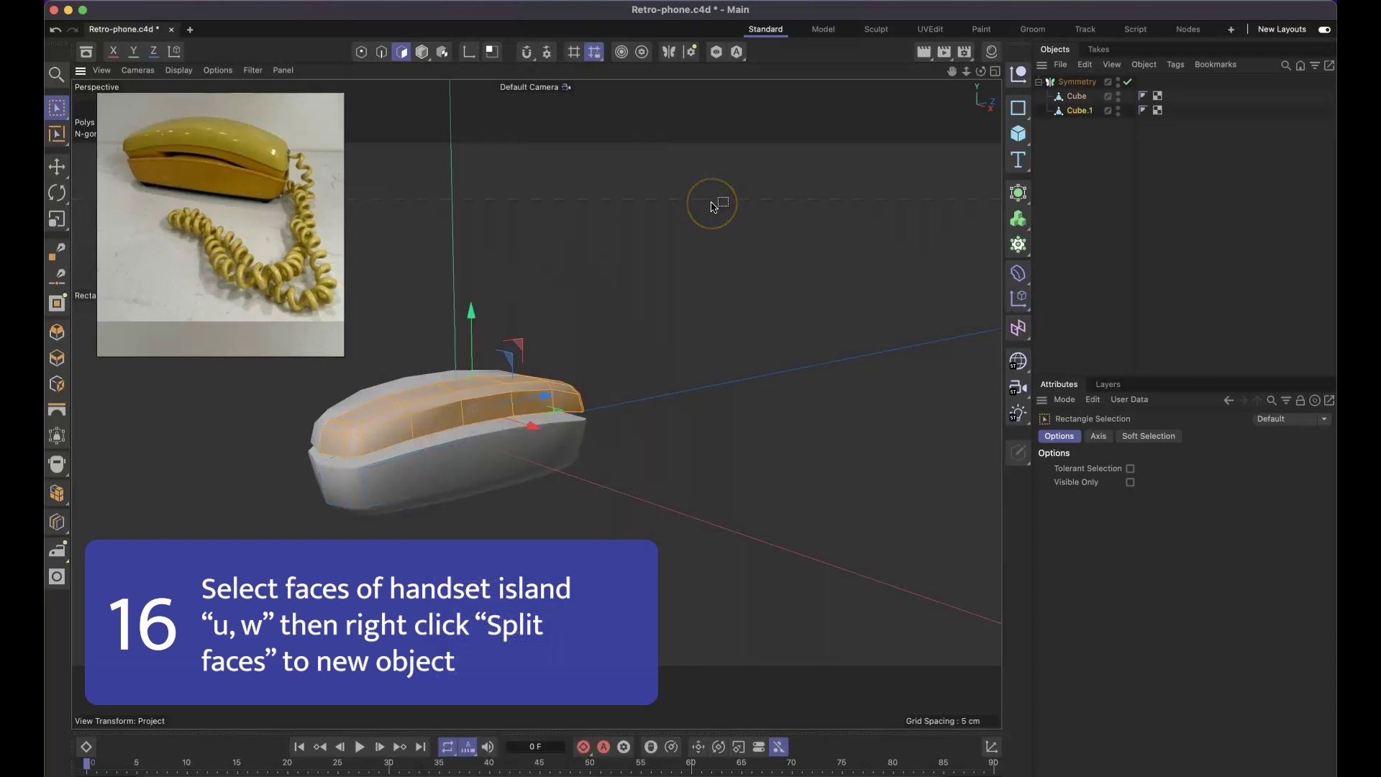
# Step: Rename the two mesh objects under Symmetry to phone-base and phone-handset
pyautogui.doubleClick(1087, 97)
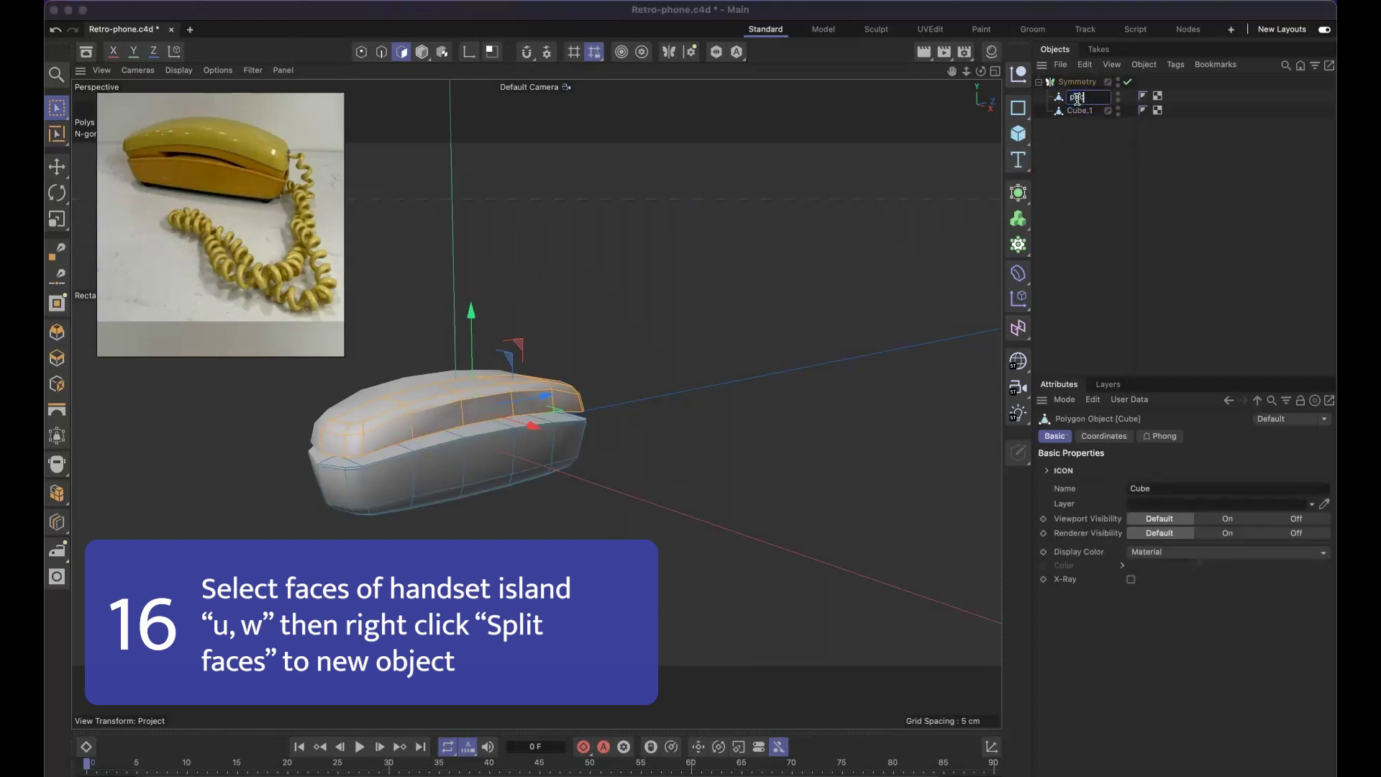
pyautogui.write('phone-base')
pyautogui.click(1091, 112)
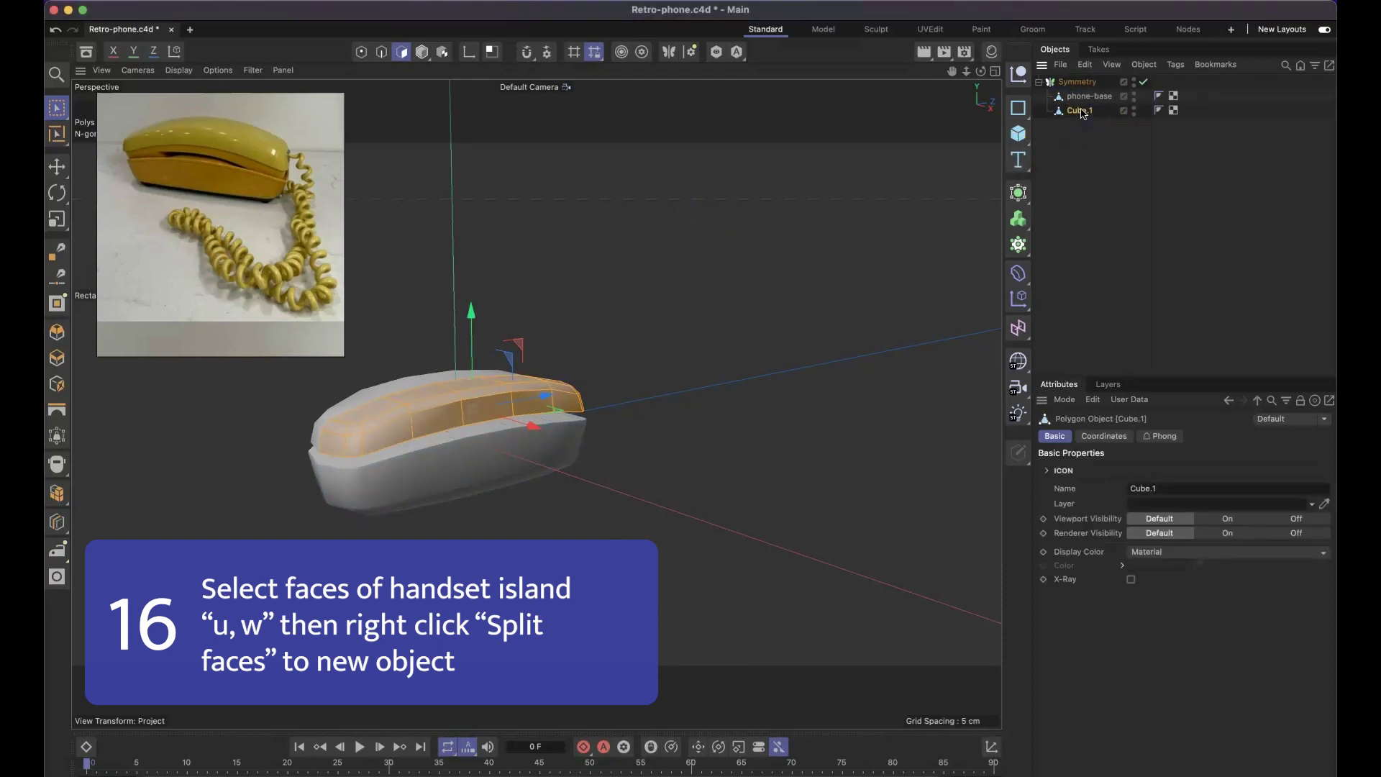
pyautogui.doubleClick(1083, 111)
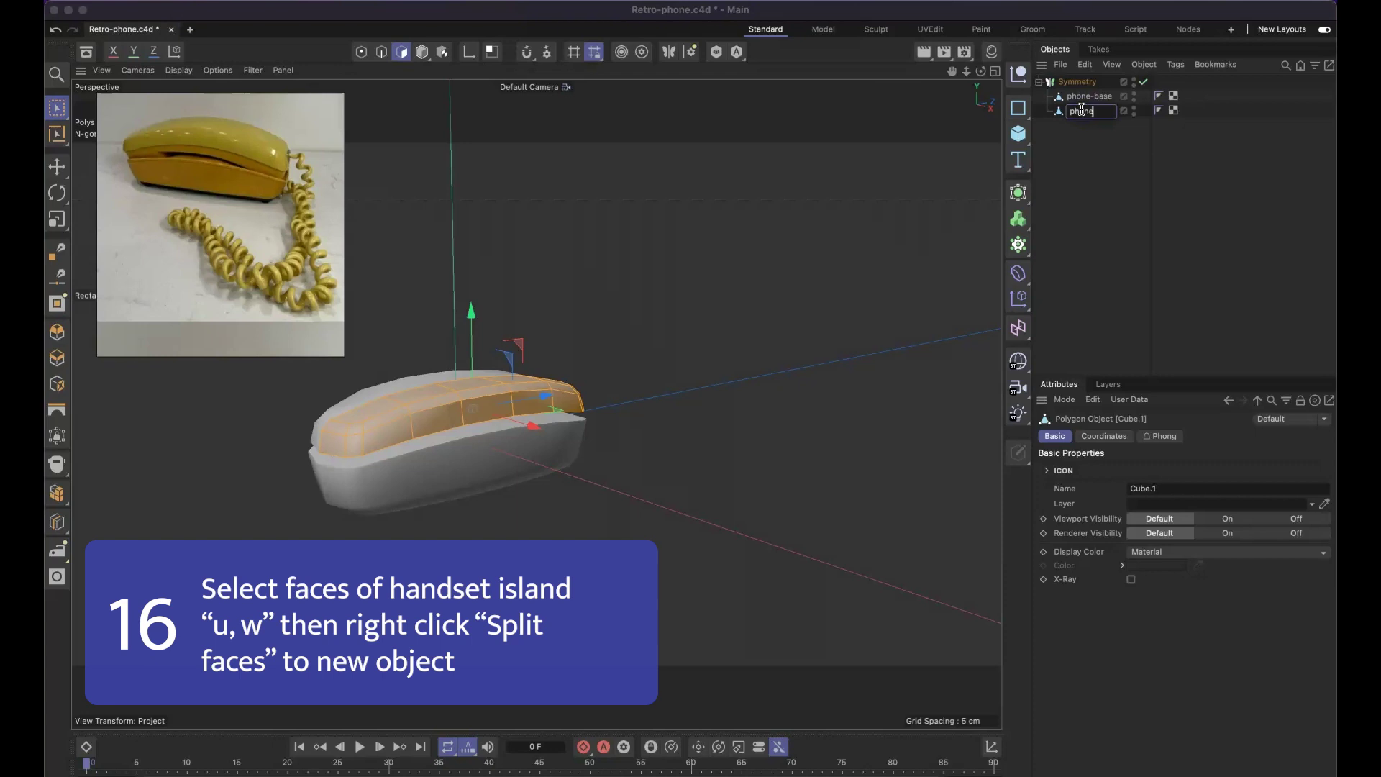
pyautogui.click(1144, 128)
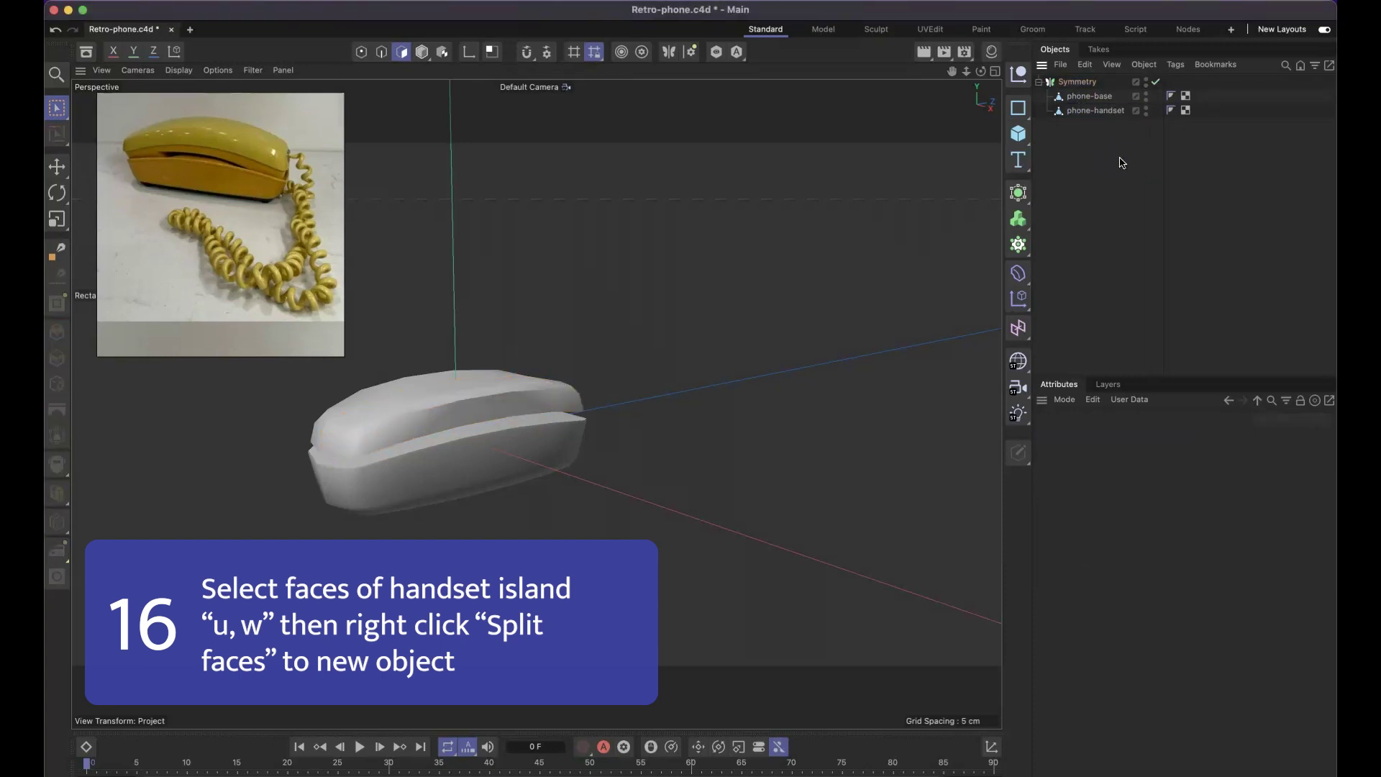
# Step: Scale the phone-handset polygons slightly longer along Z so their ends line up with the base
pyautogui.click(1096, 111)
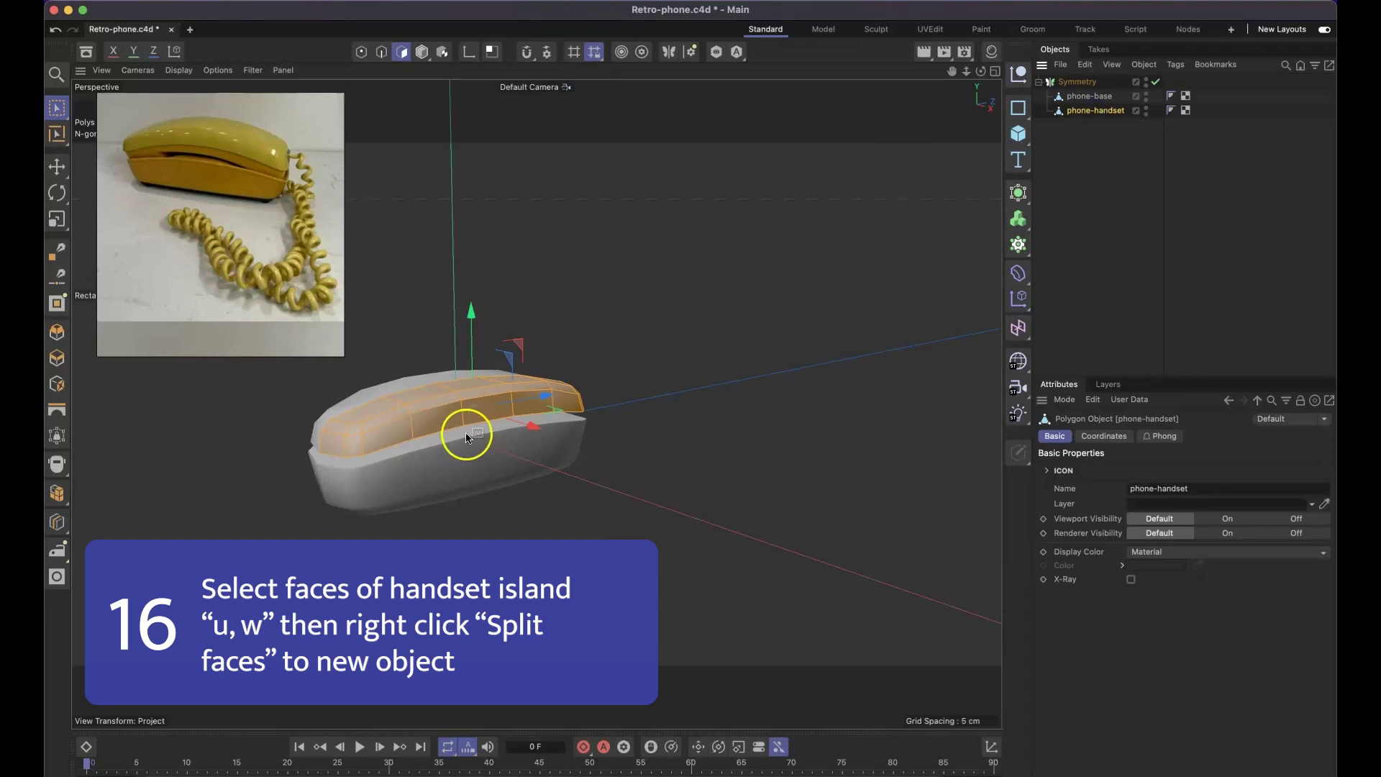
pyautogui.keyDown('alt'); pyautogui.moveTo(435, 340); pyautogui.dragTo(374, 389); pyautogui.keyUp('alt')
pyautogui.keyDown('alt'); pyautogui.moveTo(374, 388); pyautogui.dragTo(494, 349, button='middle'); pyautogui.keyUp('alt')
pyautogui.keyDown('alt'); pyautogui.moveTo(493, 349); pyautogui.dragTo(441, 343); pyautogui.keyUp('alt')
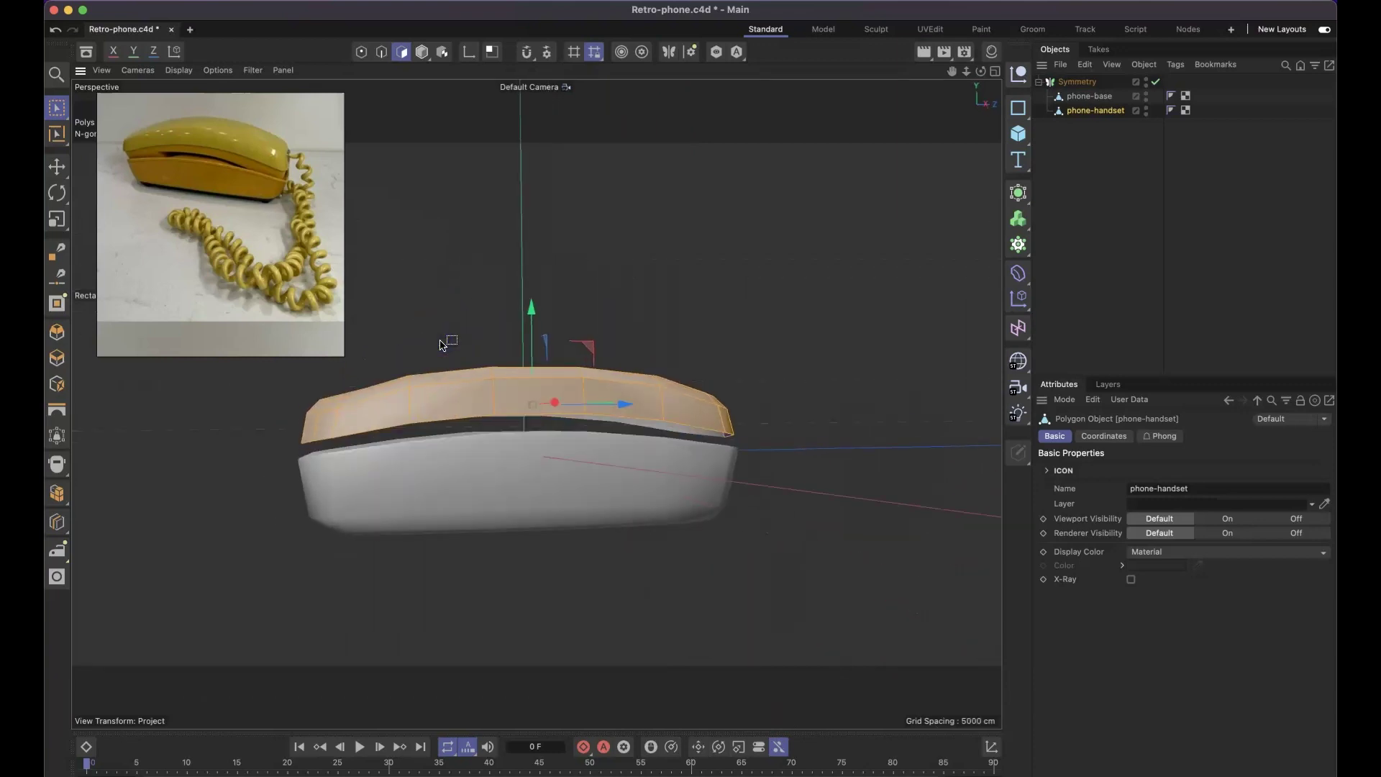
pyautogui.keyDown('alt'); pyautogui.moveTo(440, 339); pyautogui.dragTo(579, 377); pyautogui.keyUp('alt')
pyautogui.press('t')
pyautogui.moveTo(632, 331); pyautogui.dragTo(630, 336)
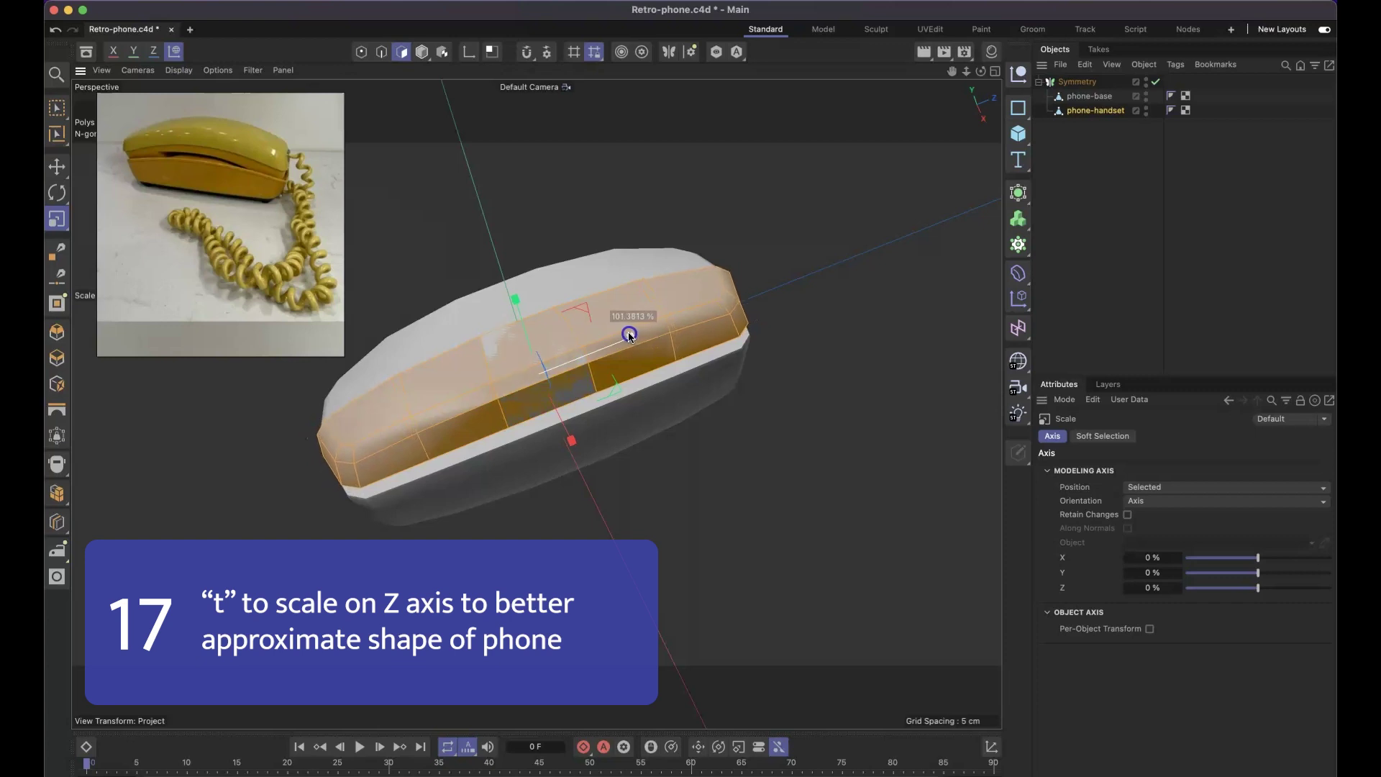
pyautogui.keyDown('alt'); pyautogui.moveTo(662, 433); pyautogui.dragTo(627, 416); pyautogui.keyUp('alt')
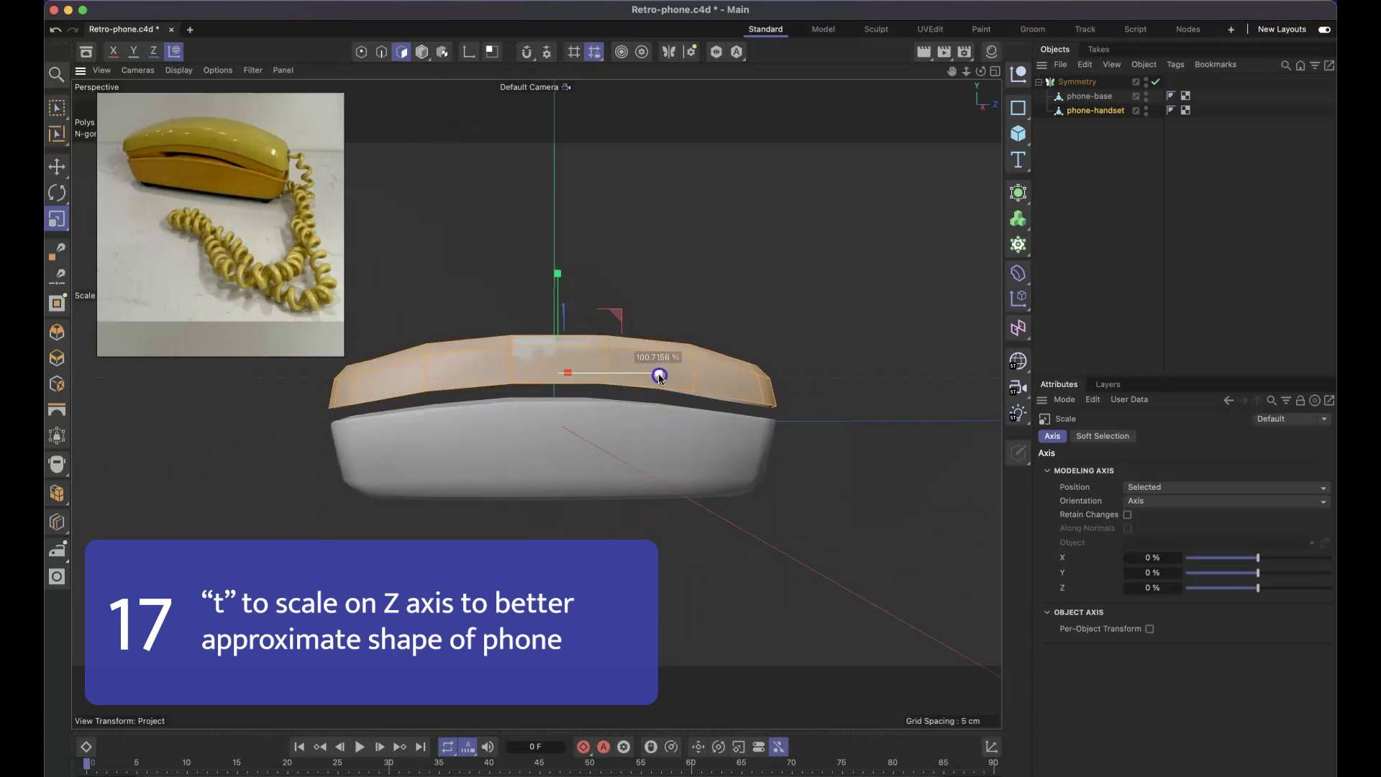
pyautogui.moveTo(660, 378); pyautogui.dragTo(625, 342)
# Step: Move the handset polygons up along Y to widen the gap above the base
pyautogui.press('e')
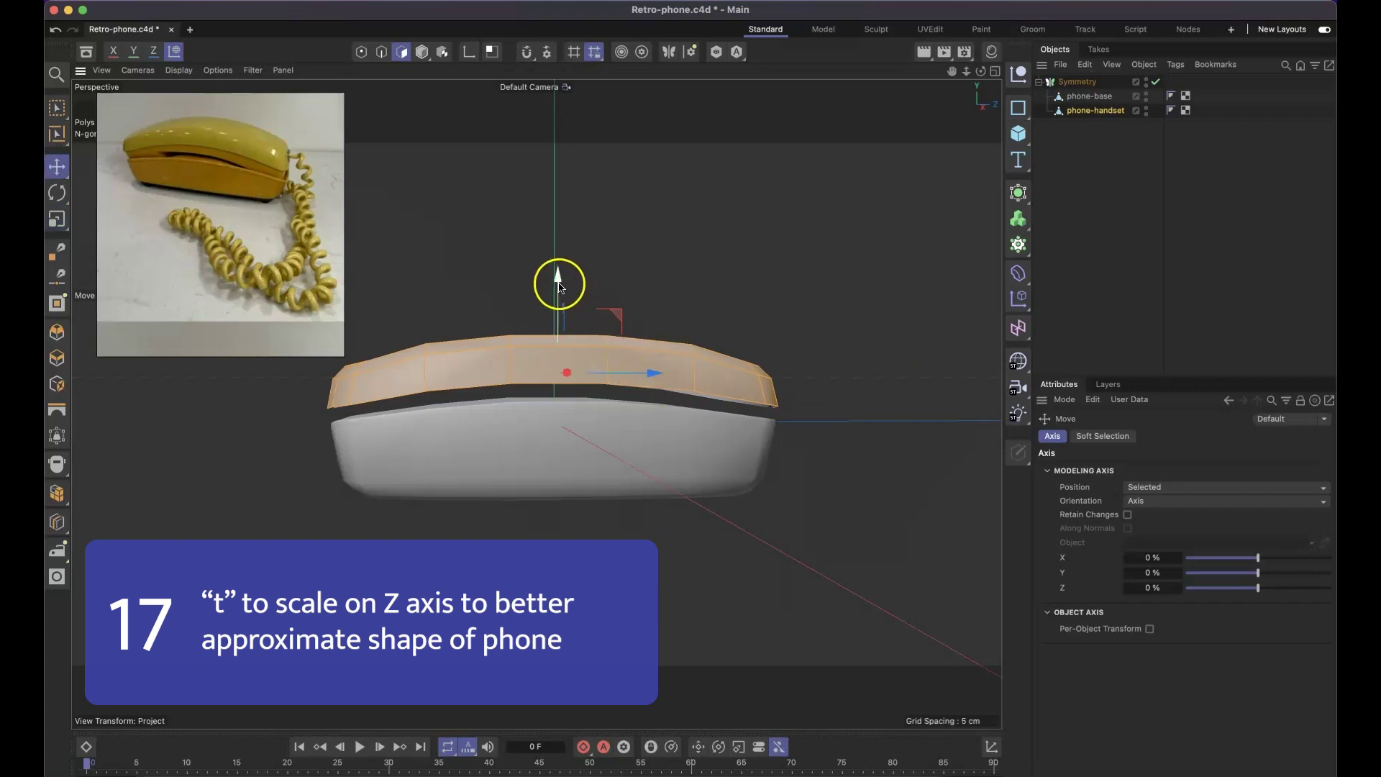
pyautogui.moveTo(558, 284); pyautogui.dragTo(558, 266)
pyautogui.keyDown('alt'); pyautogui.moveTo(482, 293); pyautogui.dragTo(662, 285); pyautogui.keyUp('alt')
# Step: Isolate phone-handset with viewport solo, disable the Symmetry object and clear the polygon selection
pyautogui.click(1090, 99)
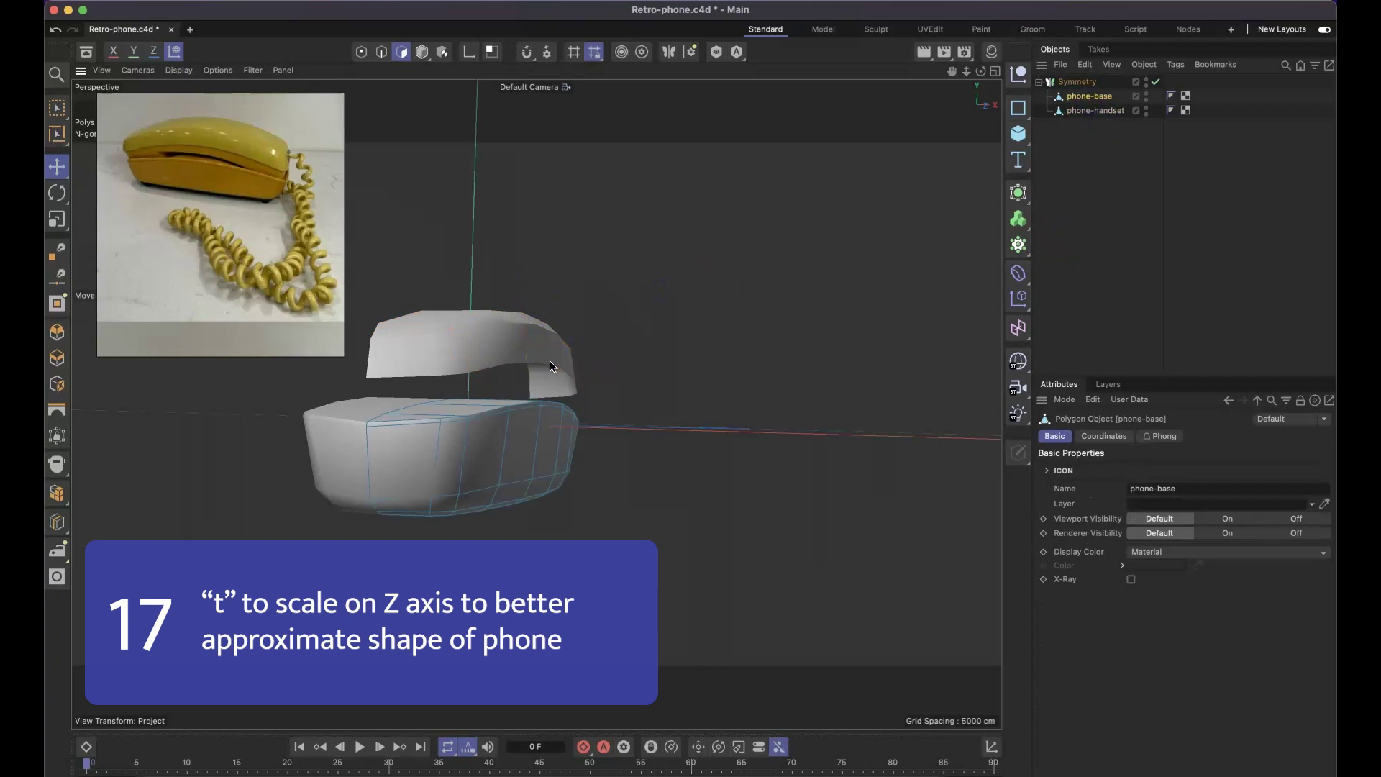
pyautogui.click(1098, 113)
pyautogui.keyDown('alt'); pyautogui.moveTo(512, 360); pyautogui.dragTo(312, 386); pyautogui.keyUp('alt')
pyautogui.keyDown('alt'); pyautogui.moveTo(503, 370); pyautogui.dragTo(514, 288); pyautogui.keyUp('alt')
pyautogui.click(716, 52)
pyautogui.click(1155, 82)
pyautogui.keyDown('alt'); pyautogui.moveTo(755, 306); pyautogui.dragTo(727, 239); pyautogui.keyUp('alt')
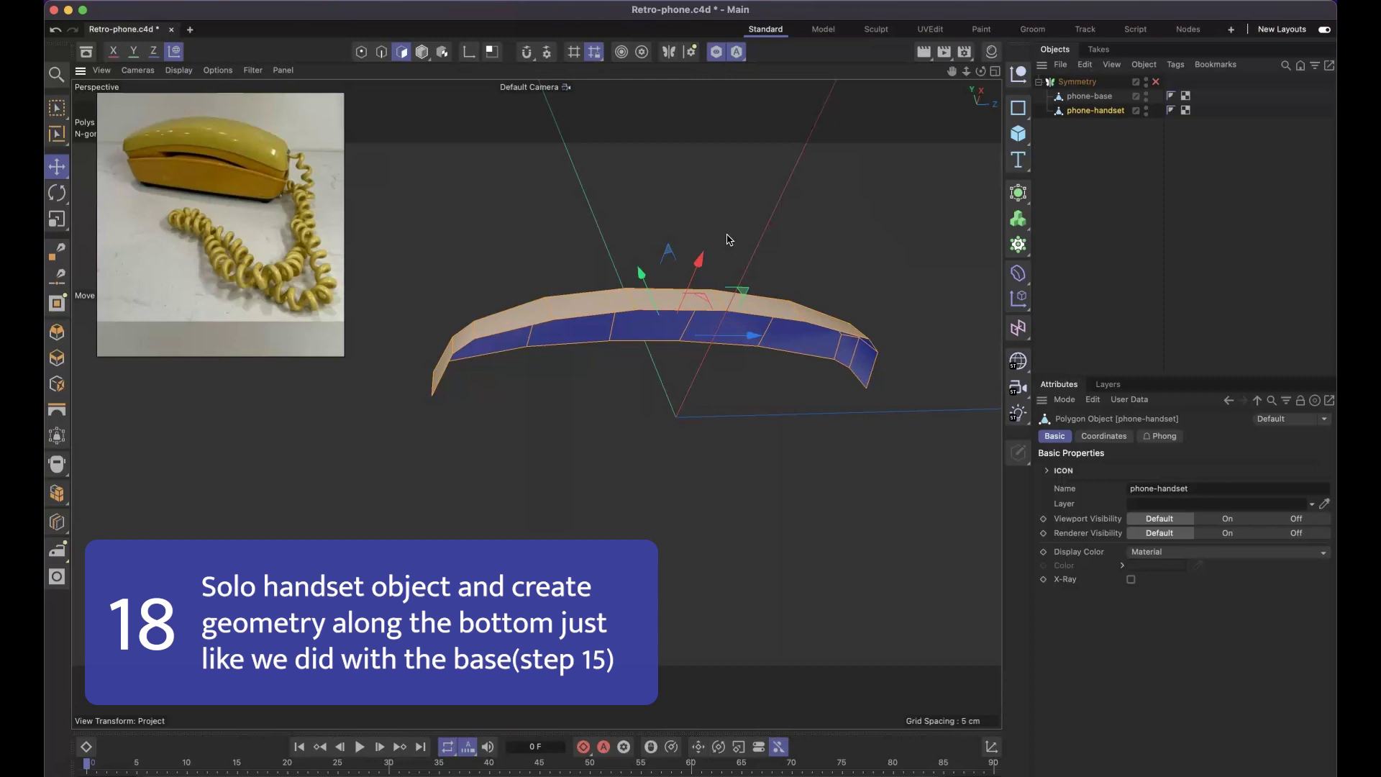
pyautogui.click(716, 252)
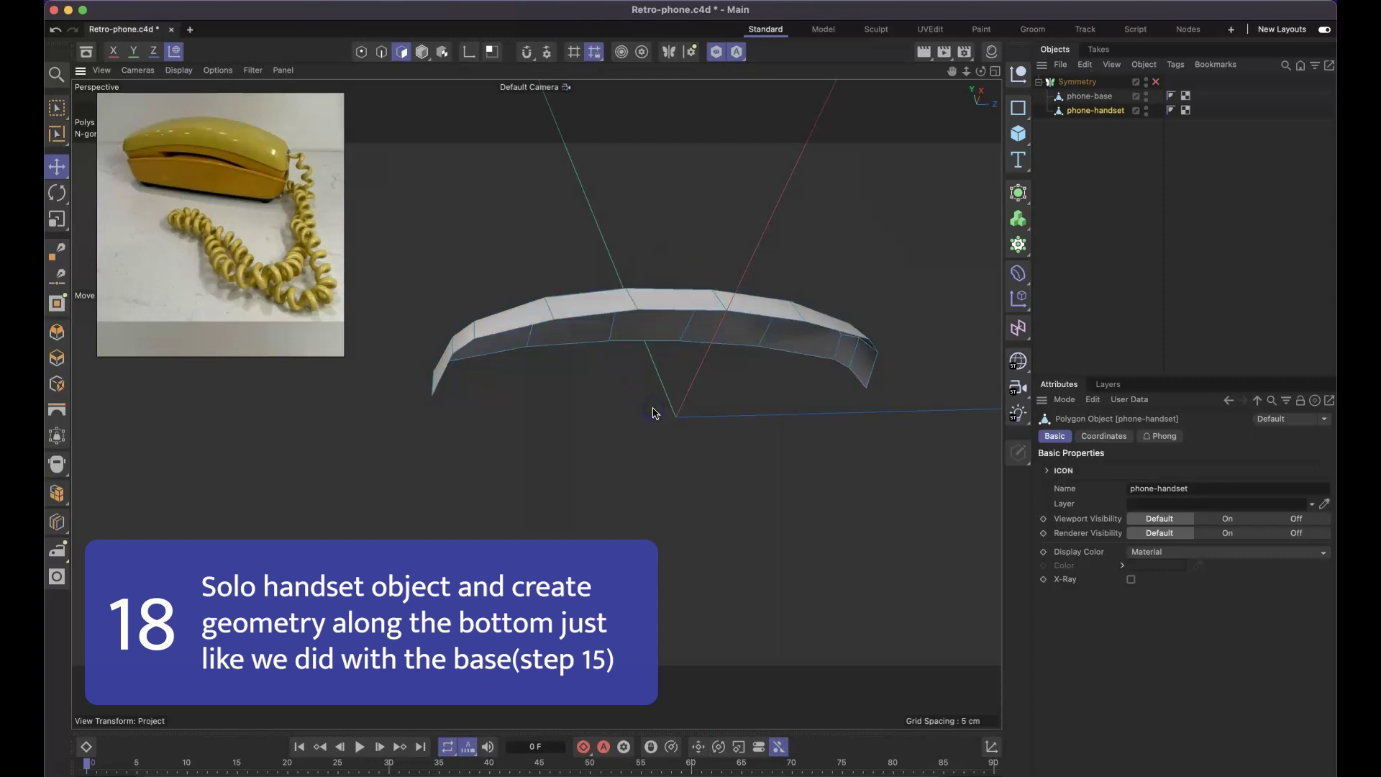
# Step: Select the handset's open lower side edges and extrude them inward along X to the symmetry plane to form its underside
pyautogui.keyDown('alt'); pyautogui.moveTo(671, 427); pyautogui.dragTo(627, 410); pyautogui.keyUp('alt')
pyautogui.keyDown('alt'); pyautogui.moveTo(536, 403); pyautogui.dragTo(600, 230); pyautogui.keyUp('alt')
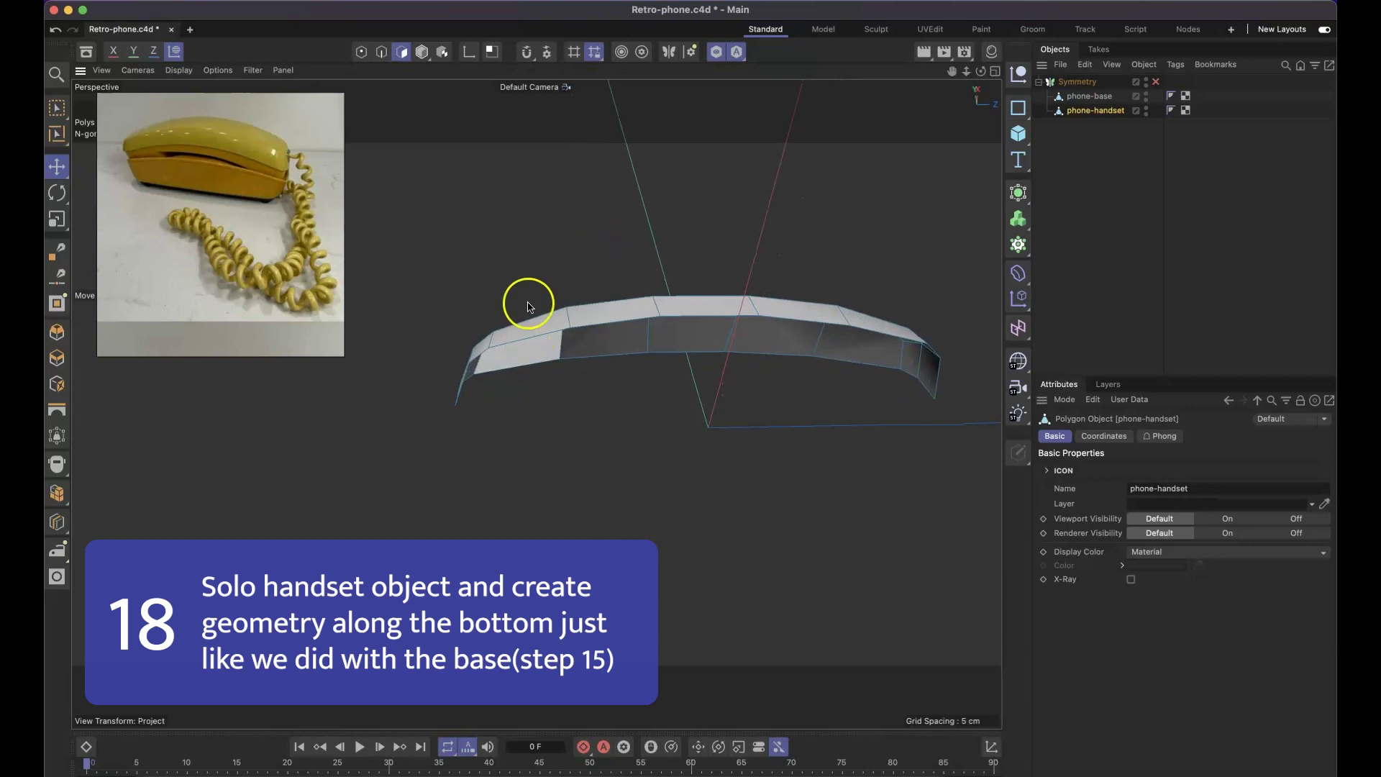
pyautogui.press('Return')
pyautogui.press('Return')
pyautogui.click(543, 337)
pyautogui.keyDown('shift'); pyautogui.click(614, 322); pyautogui.keyUp('shift')
pyautogui.keyDown('shift'); pyautogui.click(776, 318); pyautogui.keyUp('shift')
pyautogui.keyDown('shift'); pyautogui.click(899, 337); pyautogui.keyUp('shift')
pyautogui.hscroll(5, 901, 338)
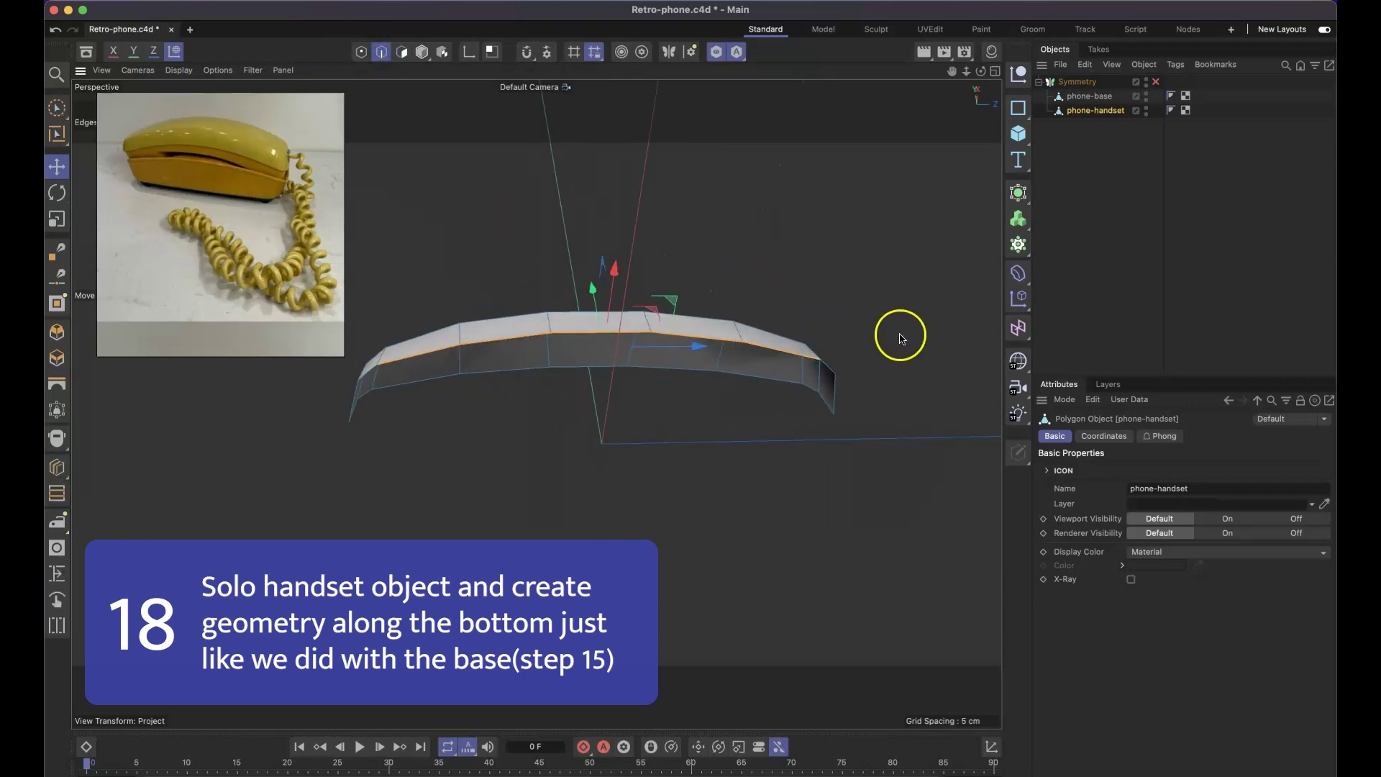
pyautogui.keyDown('alt'); pyautogui.moveTo(769, 417); pyautogui.dragTo(609, 415); pyautogui.keyUp('alt')
pyautogui.press('t')
pyautogui.keyDown('alt'); pyautogui.moveTo(619, 405); pyautogui.dragTo(644, 332); pyautogui.keyUp('alt')
pyautogui.press('e')
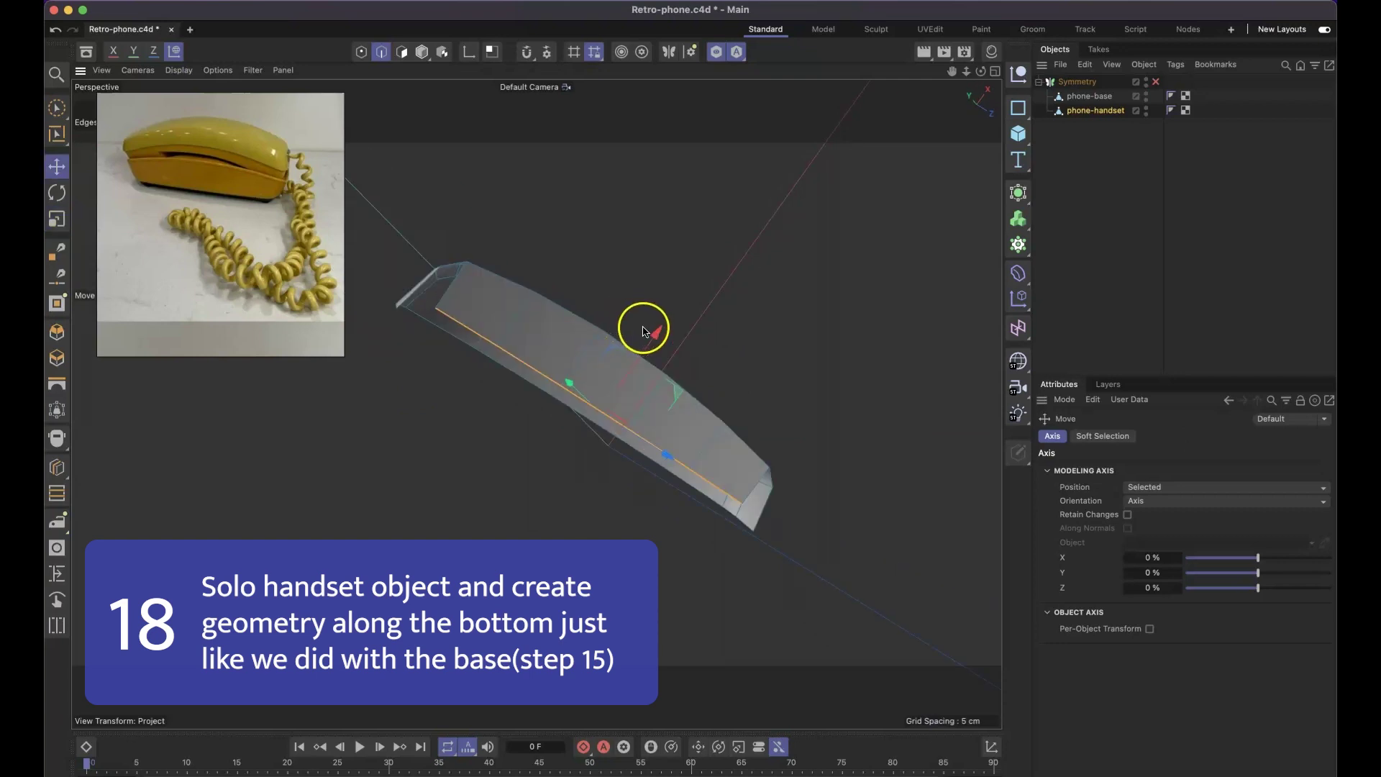
pyautogui.scroll(3, 674, 354)
pyautogui.scroll(-5, 670, 345)
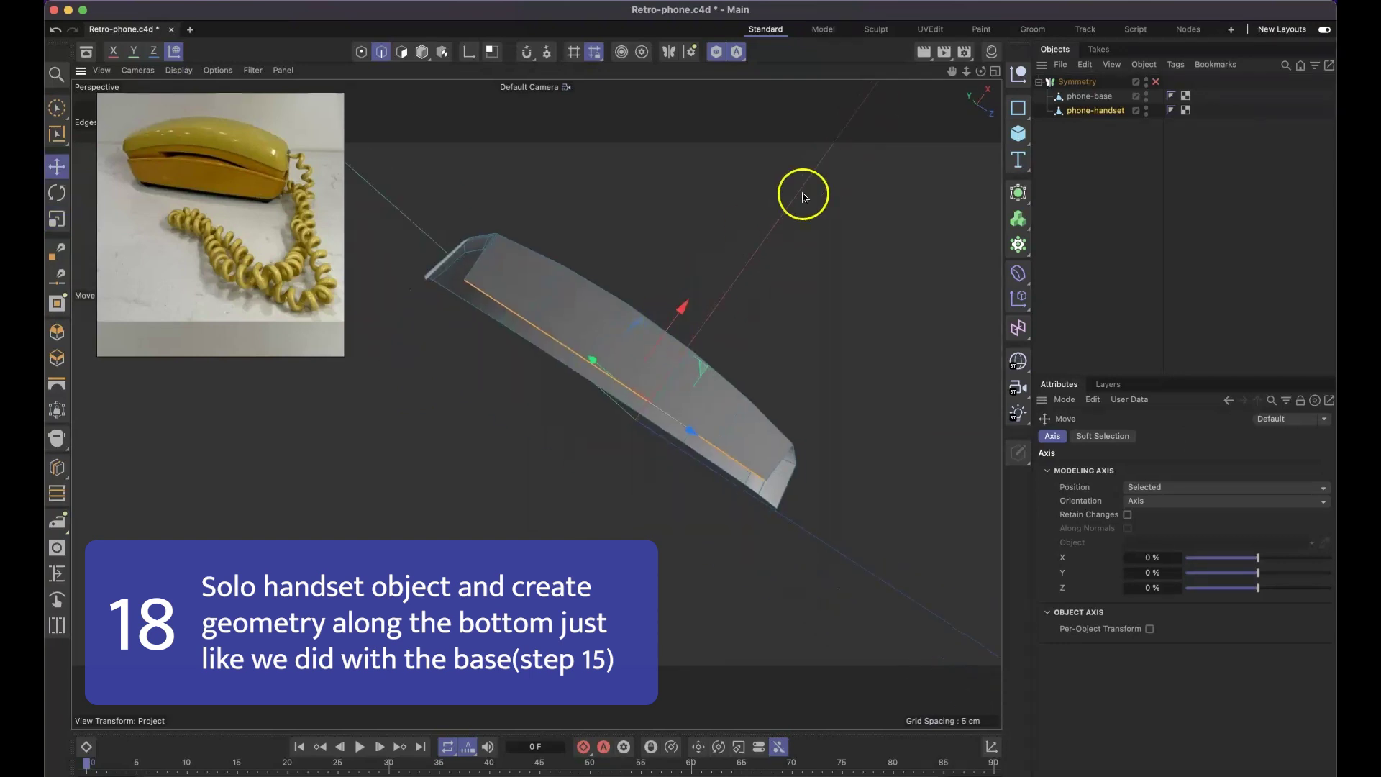
pyautogui.keyDown('alt'); pyautogui.moveTo(683, 248); pyautogui.dragTo(745, 296); pyautogui.keyUp('alt')
# Step: Re-enable Symmetry, group phone-base and phone-handset under a null inside it, and select phone-handset
pyautogui.hotkey('alt', 's')
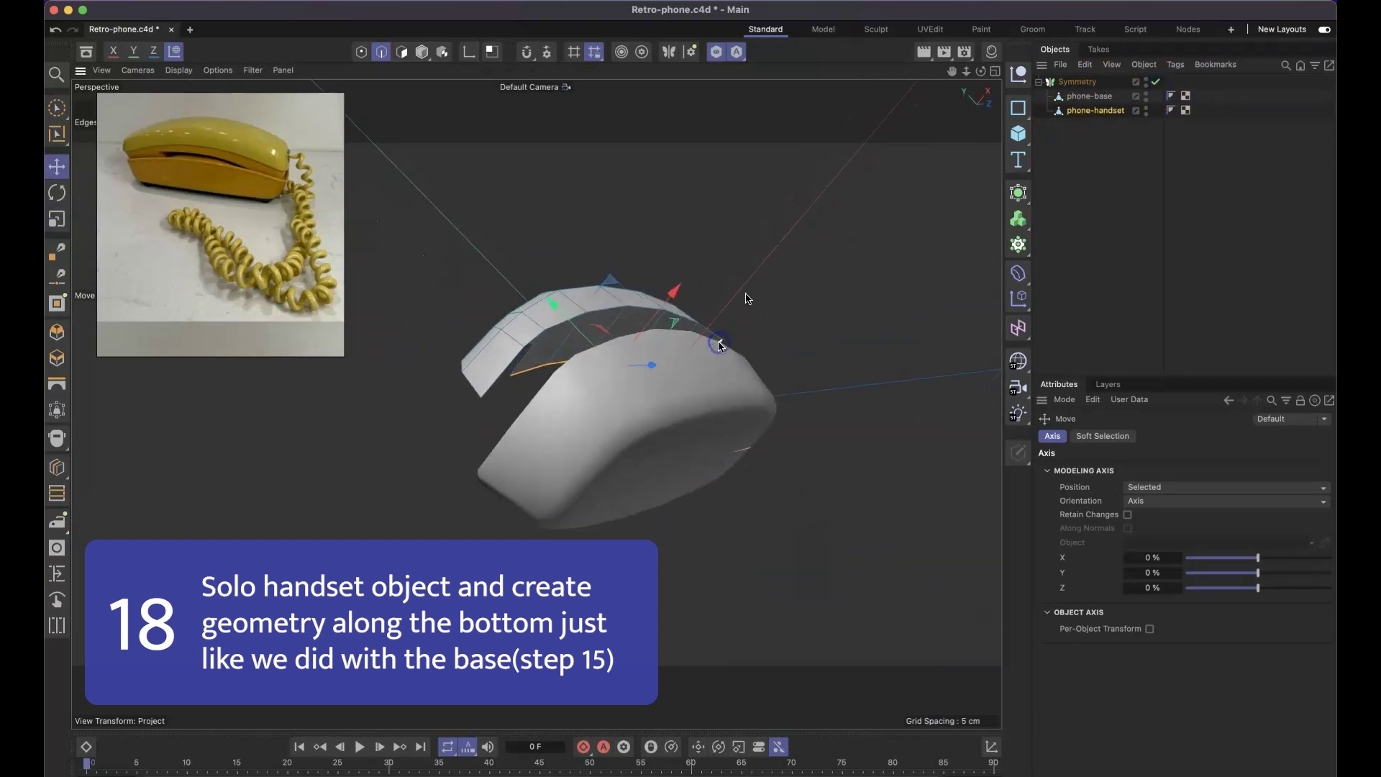
pyautogui.keyDown('shift'); pyautogui.click(1102, 100); pyautogui.keyUp('shift')
pyautogui.hotkey('alt', 'g')
pyautogui.click(1047, 97)
pyautogui.click(714, 57)
pyautogui.click(1105, 111)
pyautogui.click(1103, 126)
# Step: Isolate the handset again and fill the open gaps at the ends of its underside with the Polygon Pen
pyautogui.scroll(5, 598, 314)
pyautogui.keyDown('alt'); pyautogui.moveTo(598, 314); pyautogui.dragTo(640, 374); pyautogui.keyUp('alt')
pyautogui.click(716, 52)
pyautogui.keyDown('alt'); pyautogui.moveTo(745, 281); pyautogui.dragTo(771, 268); pyautogui.keyUp('alt')
pyautogui.click(770, 268)
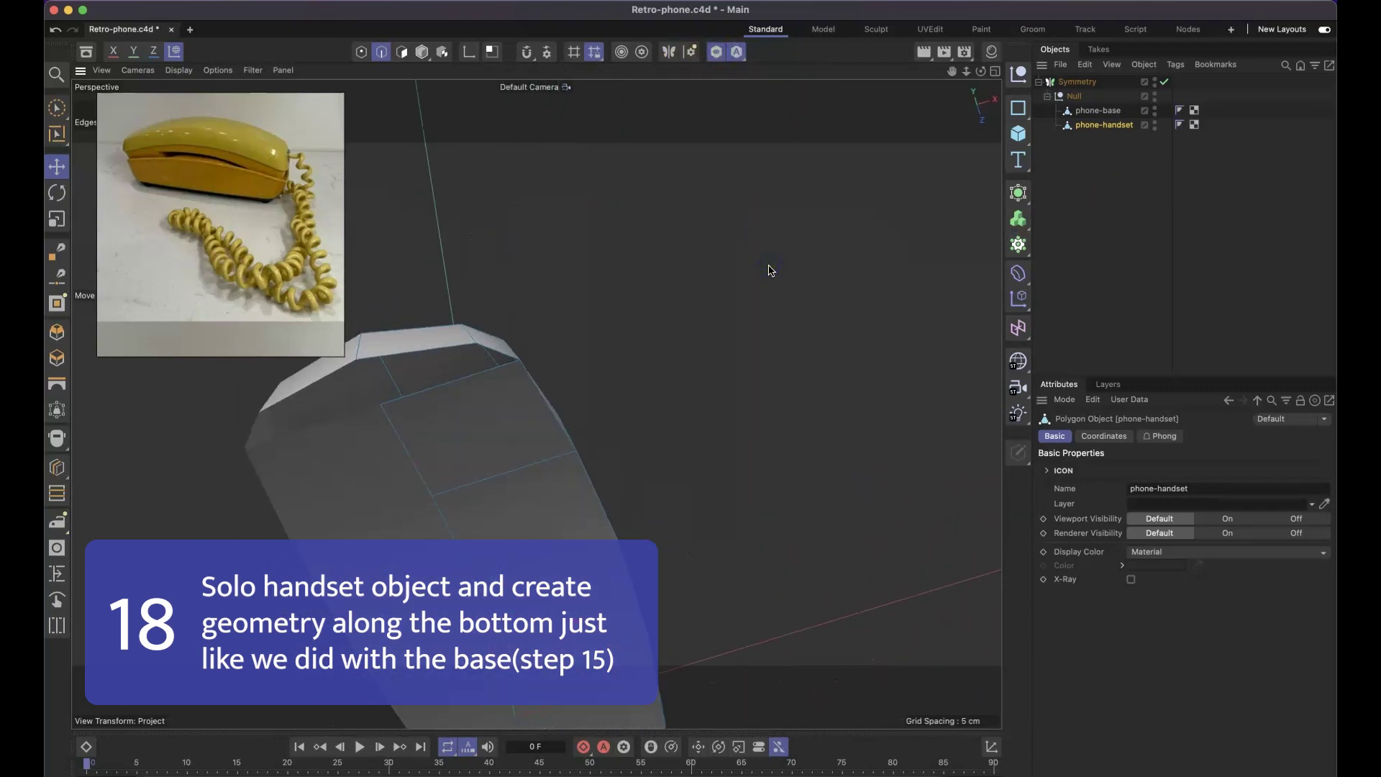
pyautogui.press('m')
pyautogui.press('e')
pyautogui.keyDown('alt'); pyautogui.moveTo(547, 480); pyautogui.dragTo(397, 377); pyautogui.keyUp('alt')
# Step: Loop-select the outer edges of the handset's underside and slide a cloned edge loop inward by about 0.34 cm
pyautogui.press('m')
pyautogui.press('o')
pyautogui.click(396, 378)
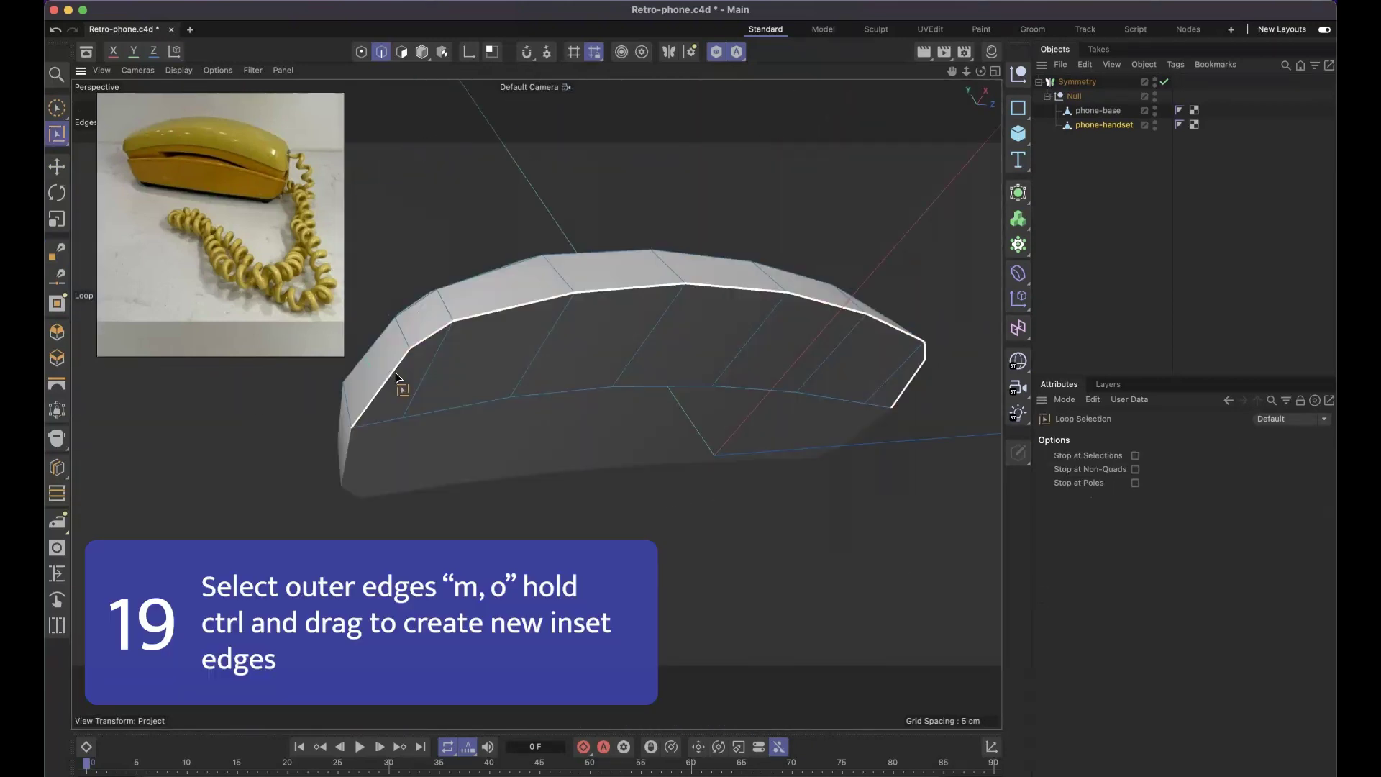
pyautogui.press('m')
pyautogui.press('o')
pyautogui.keyDown('ctrl'); pyautogui.moveTo(397, 377); pyautogui.dragTo(400, 375); pyautogui.keyUp('ctrl')
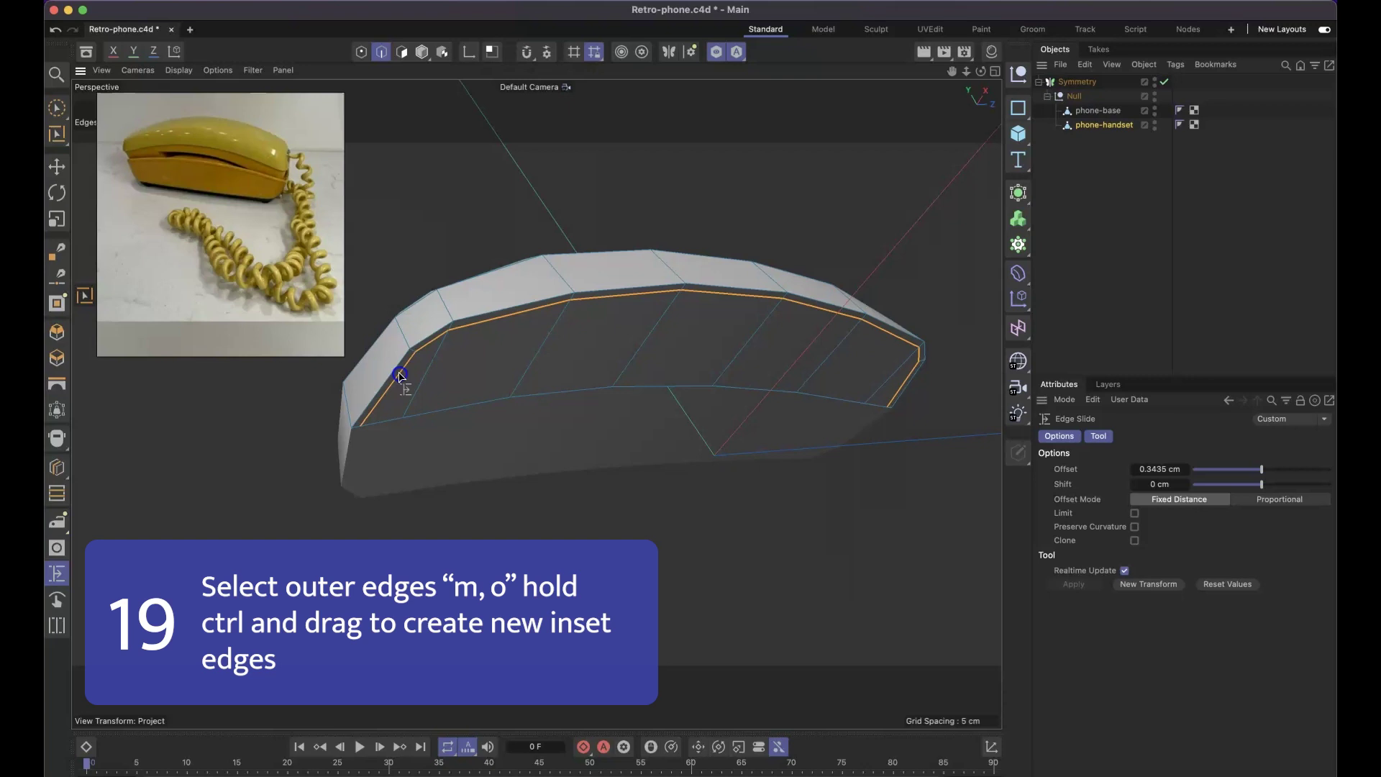
pyautogui.keyDown('alt'); pyautogui.moveTo(482, 244); pyautogui.dragTo(448, 261); pyautogui.keyUp('alt')
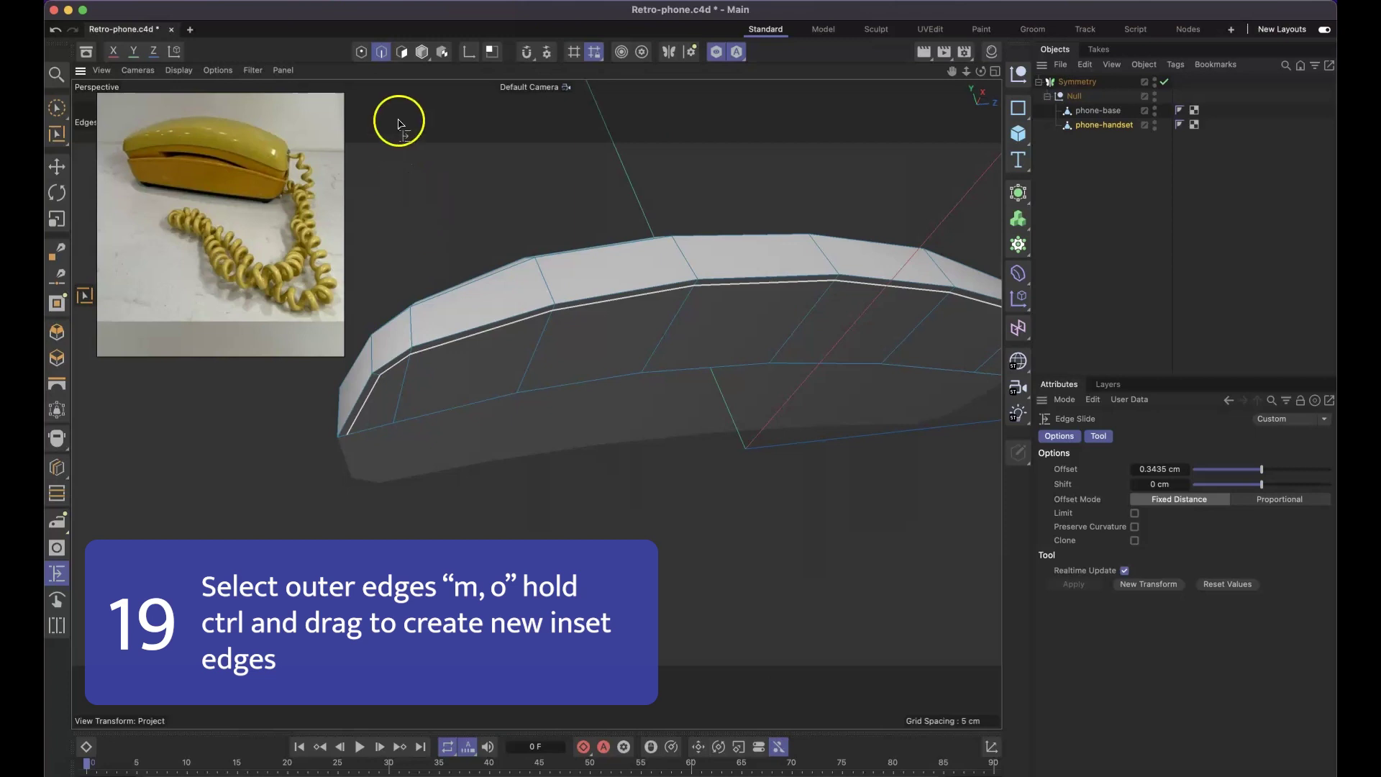
# Step: Select the underside polygons inside the inset loop with Brush Selection and extrude them downward about 1.72 cm
pyautogui.click(402, 51)
pyautogui.press('m')
pyautogui.press('l')
pyautogui.click(56, 108)
pyautogui.click(144, 129)
pyautogui.moveTo(399, 392)
pyautogui.mouseDown()
pyautogui.moveTo(708, 363)
pyautogui.moveTo(979, 370)
pyautogui.mouseUp()
pyautogui.keyDown('alt'); pyautogui.moveTo(979, 369); pyautogui.dragTo(978, 370, button='middle'); pyautogui.keyUp('alt')
pyautogui.moveTo(955, 232)
pyautogui.keyDown('alt'); pyautogui.mouseDown()
pyautogui.moveTo(835, 197)
pyautogui.moveTo(853, 227)
pyautogui.moveTo(619, 233)
pyautogui.mouseUp(); pyautogui.keyUp('alt')
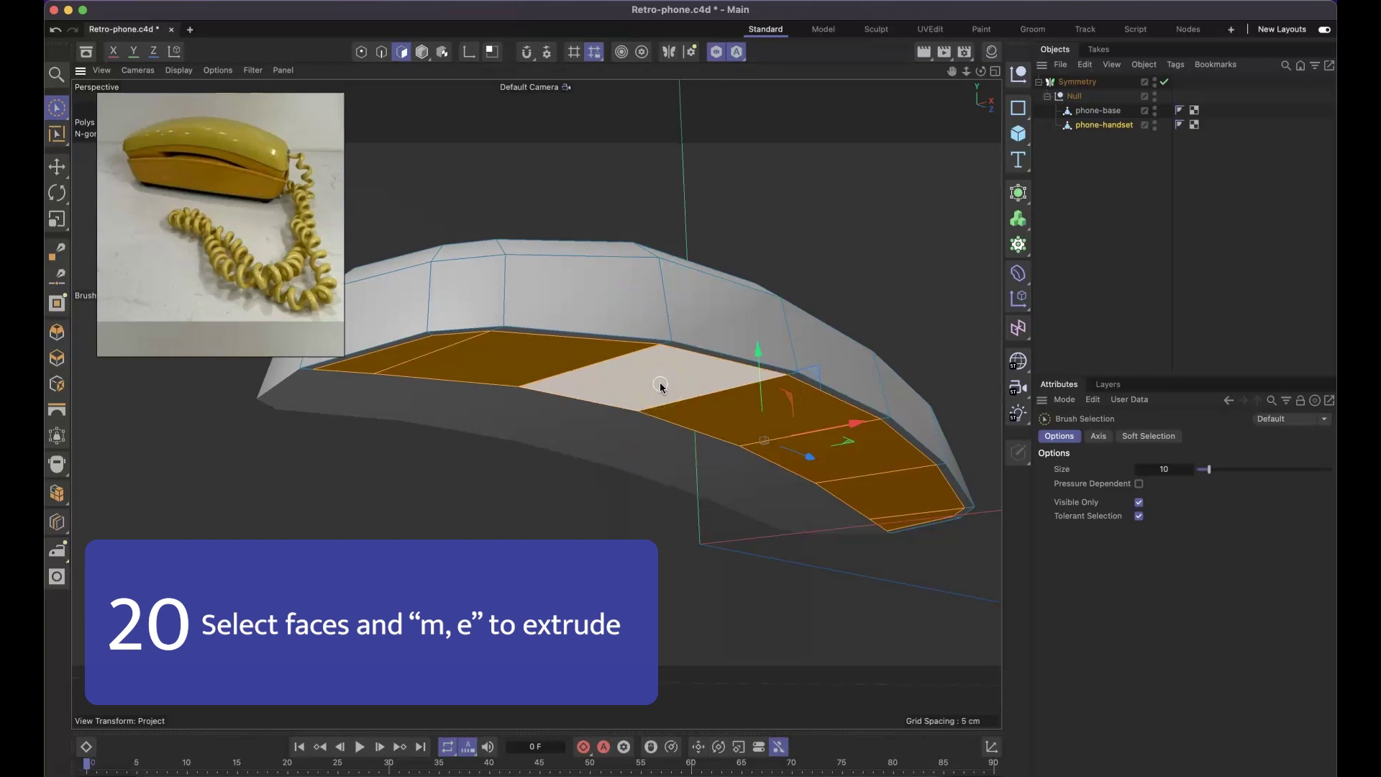
pyautogui.press('m')
pyautogui.press('e')
pyautogui.moveTo(690, 414); pyautogui.dragTo(825, 346)
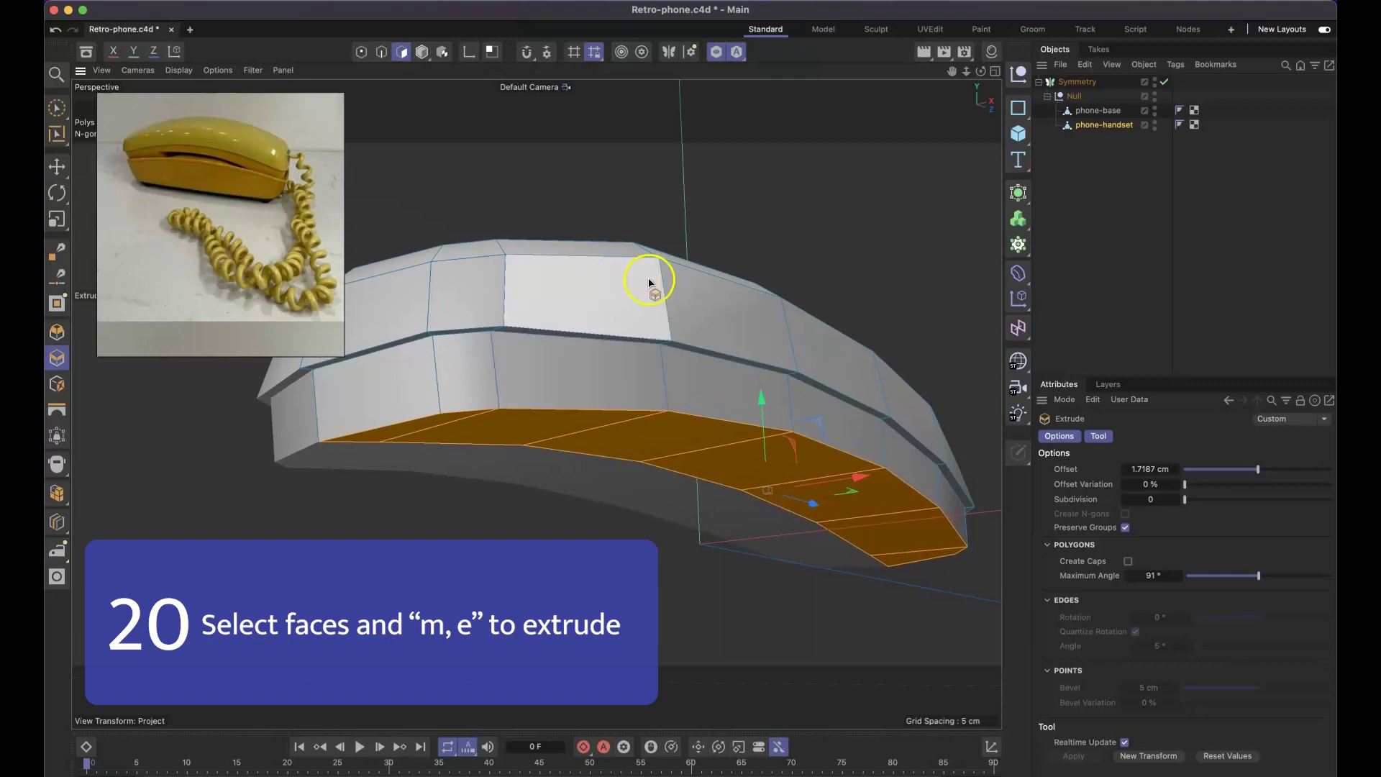
# Step: Show the base again, move the handset's extruded bottom polygons vertically to meet it, and scale them shorter along Z
pyautogui.keyDown('alt'); pyautogui.moveTo(649, 281); pyautogui.dragTo(587, 305); pyautogui.keyUp('alt')
pyautogui.scroll(-4, 589, 301)
pyautogui.click(710, 54)
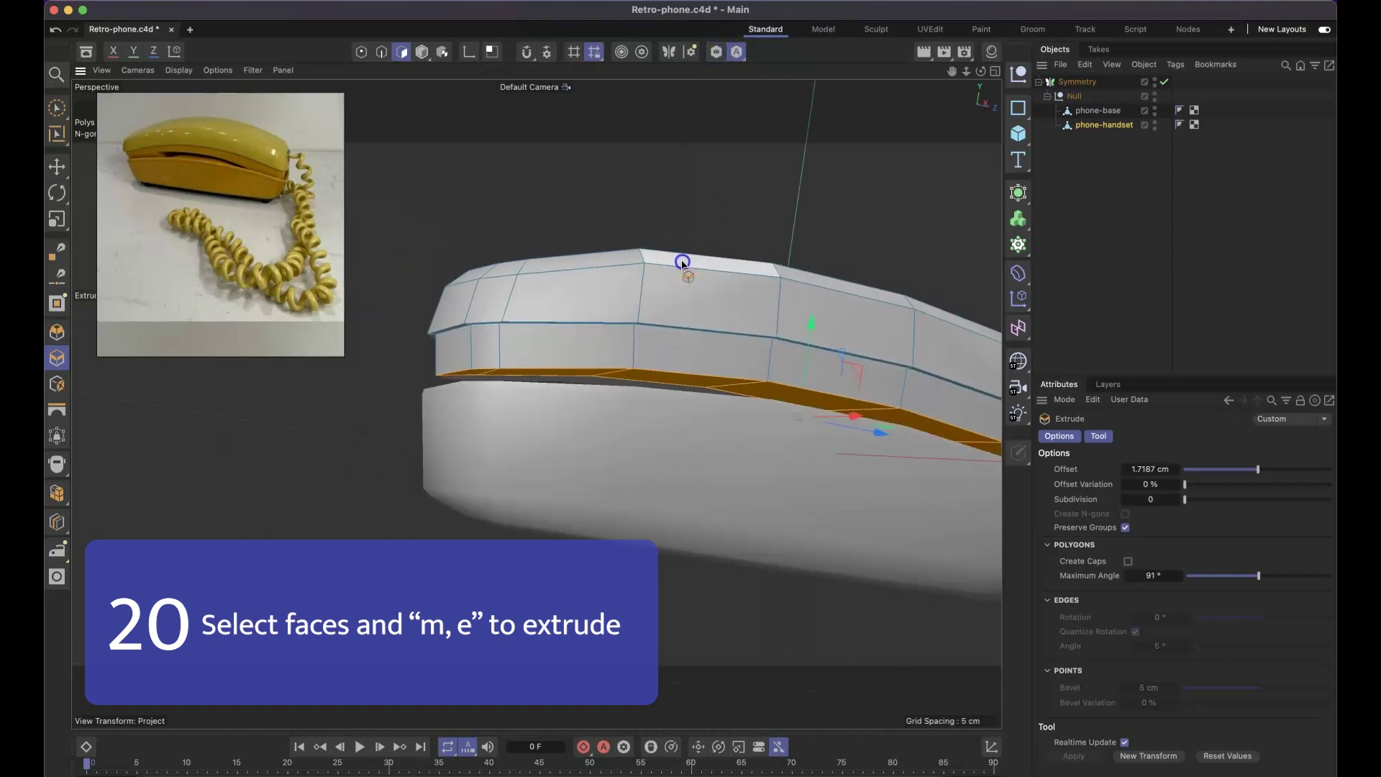
pyautogui.keyDown('alt'); pyautogui.moveTo(683, 263); pyautogui.dragTo(705, 280); pyautogui.keyUp('alt')
pyautogui.press('e')
pyautogui.moveTo(778, 330); pyautogui.dragTo(748, 350)
pyautogui.scroll(-5, 776, 336)
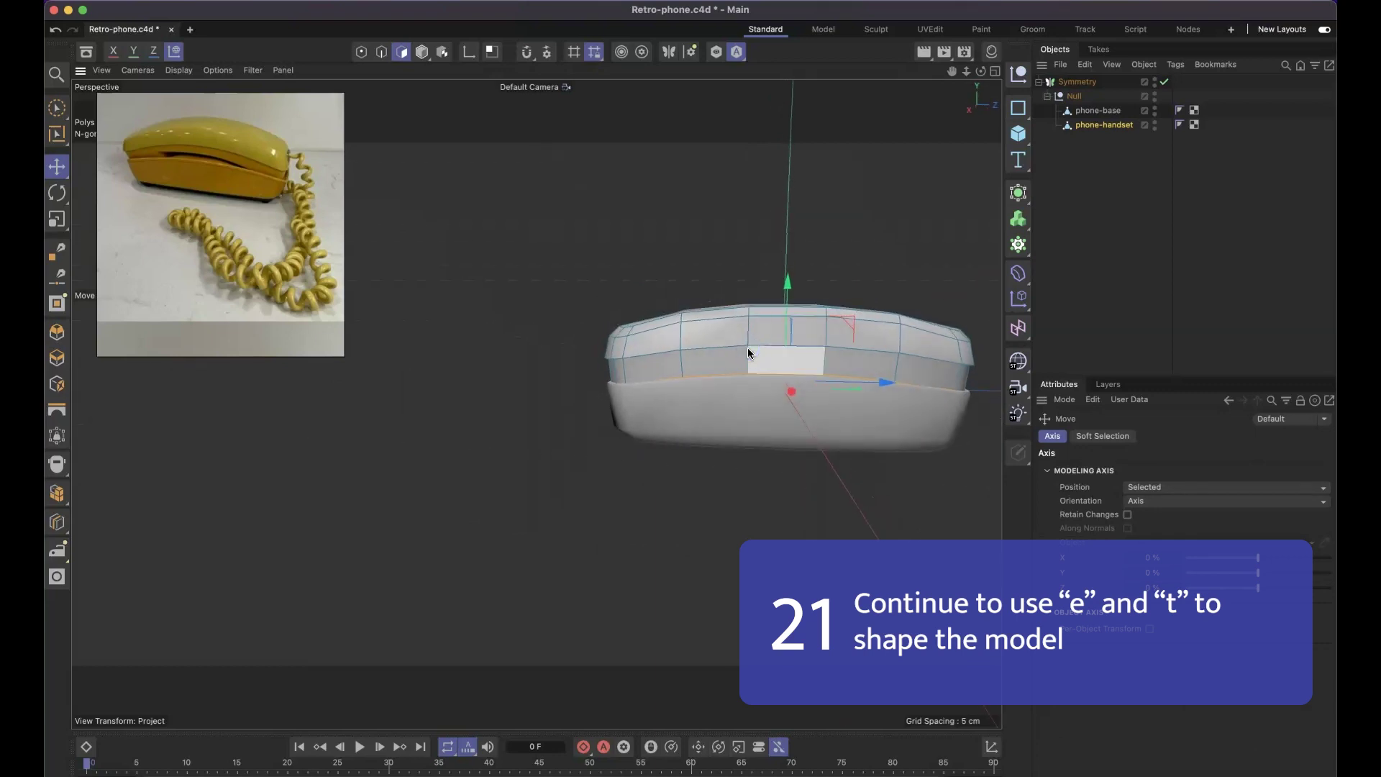
pyautogui.press('t')
pyautogui.moveTo(887, 380)
pyautogui.mouseDown()
pyautogui.moveTo(872, 268)
pyautogui.moveTo(823, 382)
pyautogui.mouseUp()
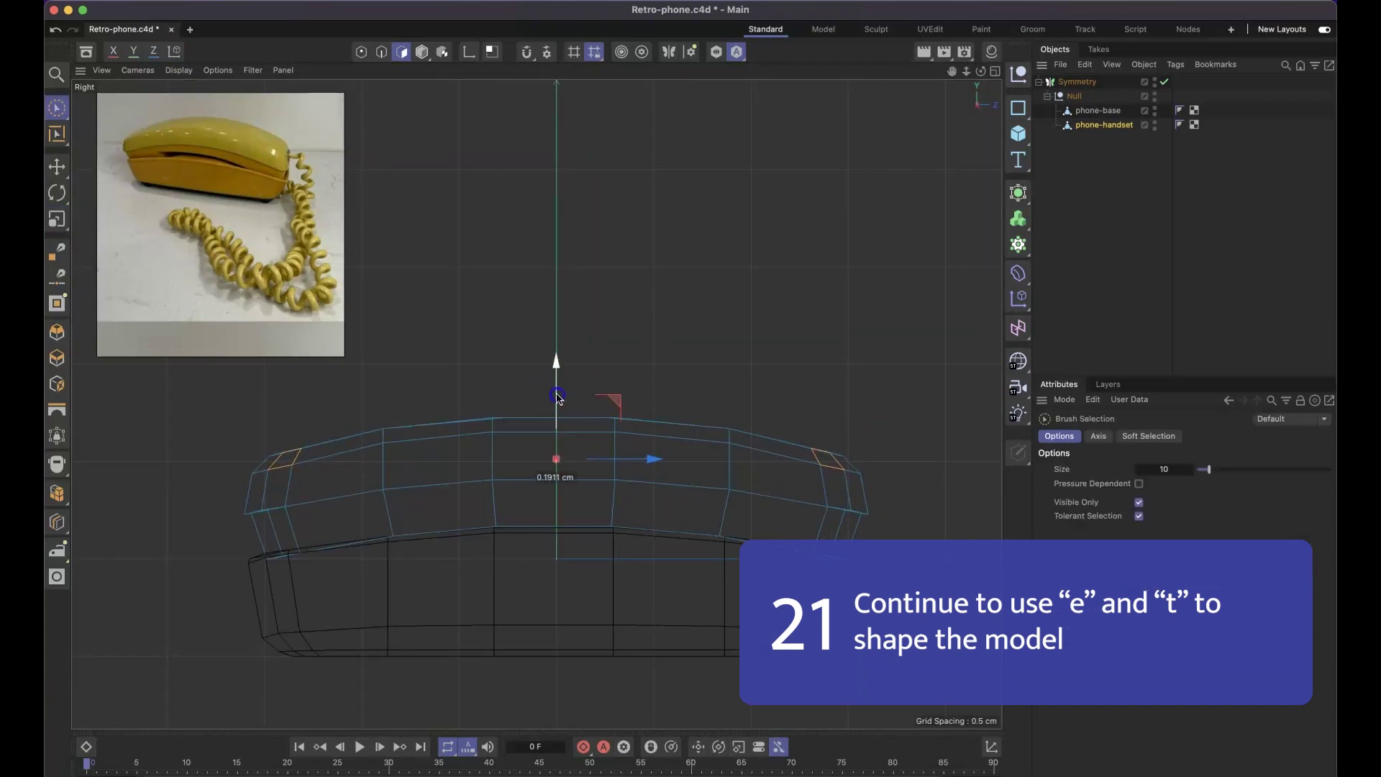
# Step: Lasso-select the handset's upper and middle points in the right view and adjust their height to shape the arch
pyautogui.keyDown('alt'); pyautogui.moveTo(526, 406); pyautogui.dragTo(525, 405, button='right'); pyautogui.keyUp('alt')
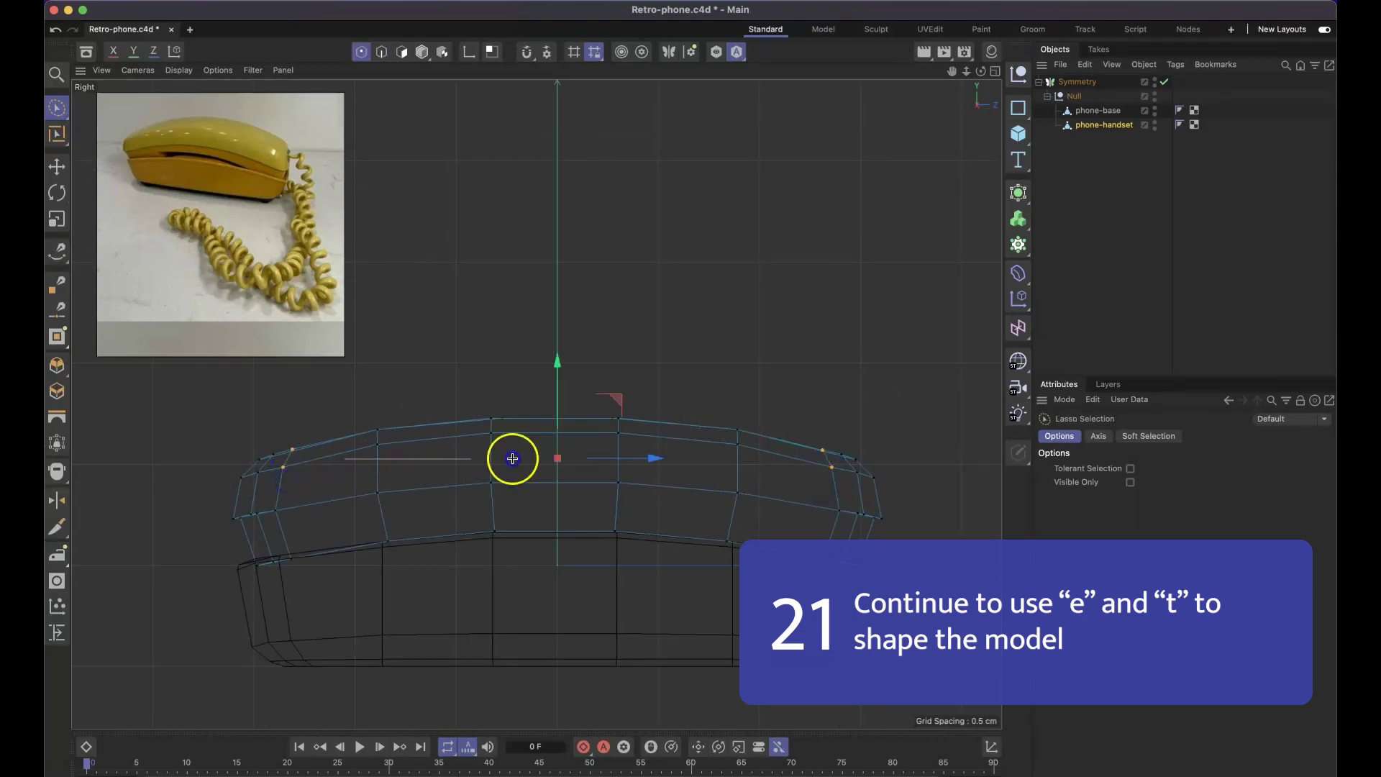
pyautogui.moveTo(365, 480); pyautogui.dragTo(477, 510)
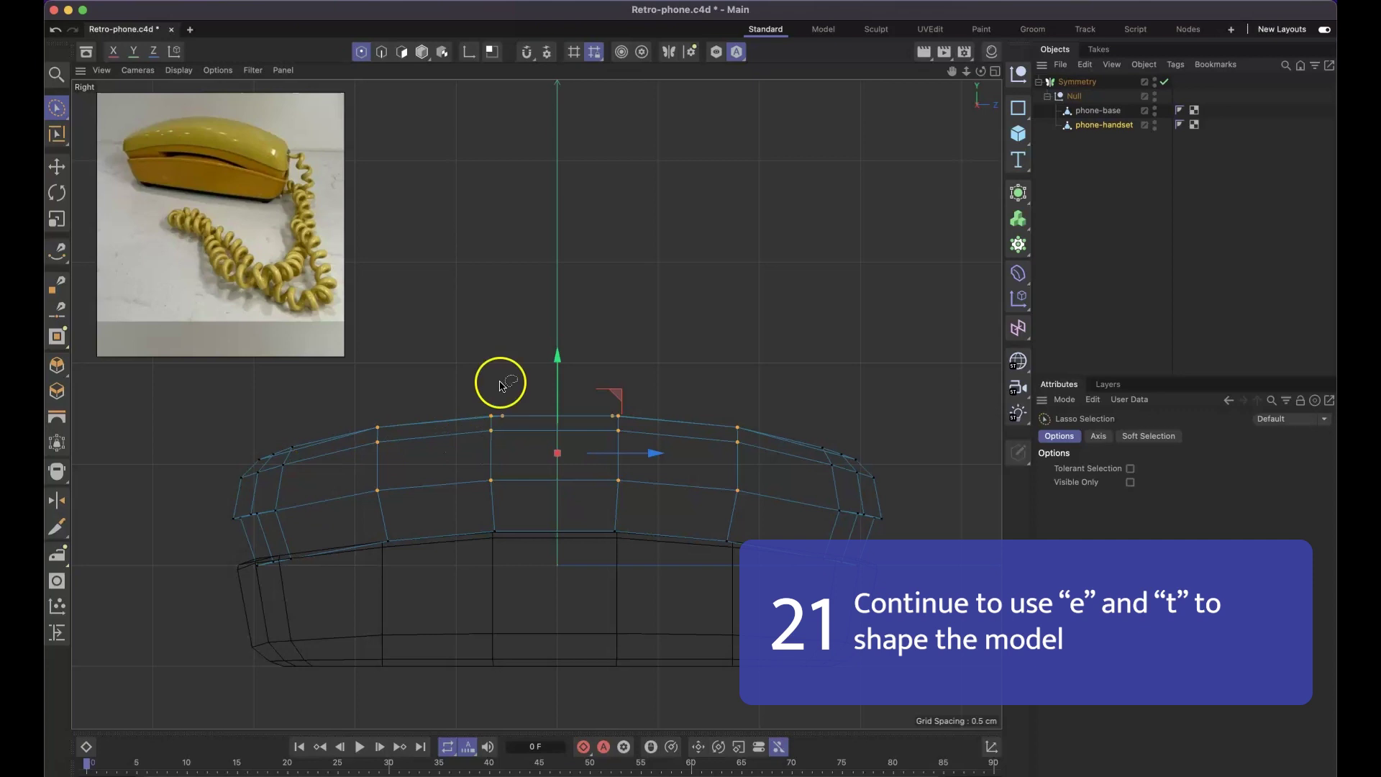
# Step: Add a lengthwise loop cut along the handset's top surface between its centre line and side edge
pyautogui.moveTo(694, 320)
pyautogui.keyDown('alt'); pyautogui.mouseDown()
pyautogui.moveTo(698, 340)
pyautogui.moveTo(748, 330)
pyautogui.moveTo(747, 432)
pyautogui.moveTo(782, 384)
pyautogui.mouseUp(); pyautogui.keyUp('alt')
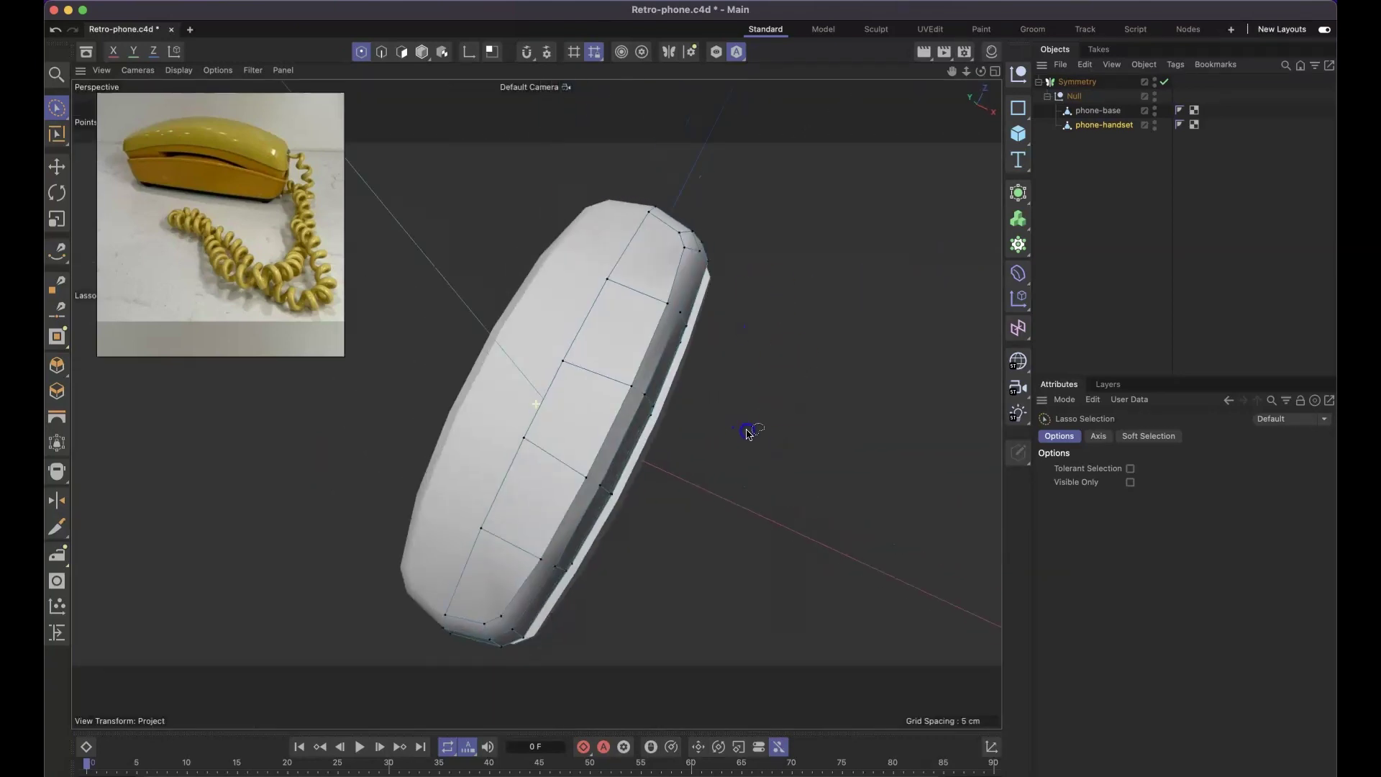
pyautogui.press('m')
pyautogui.press('k')
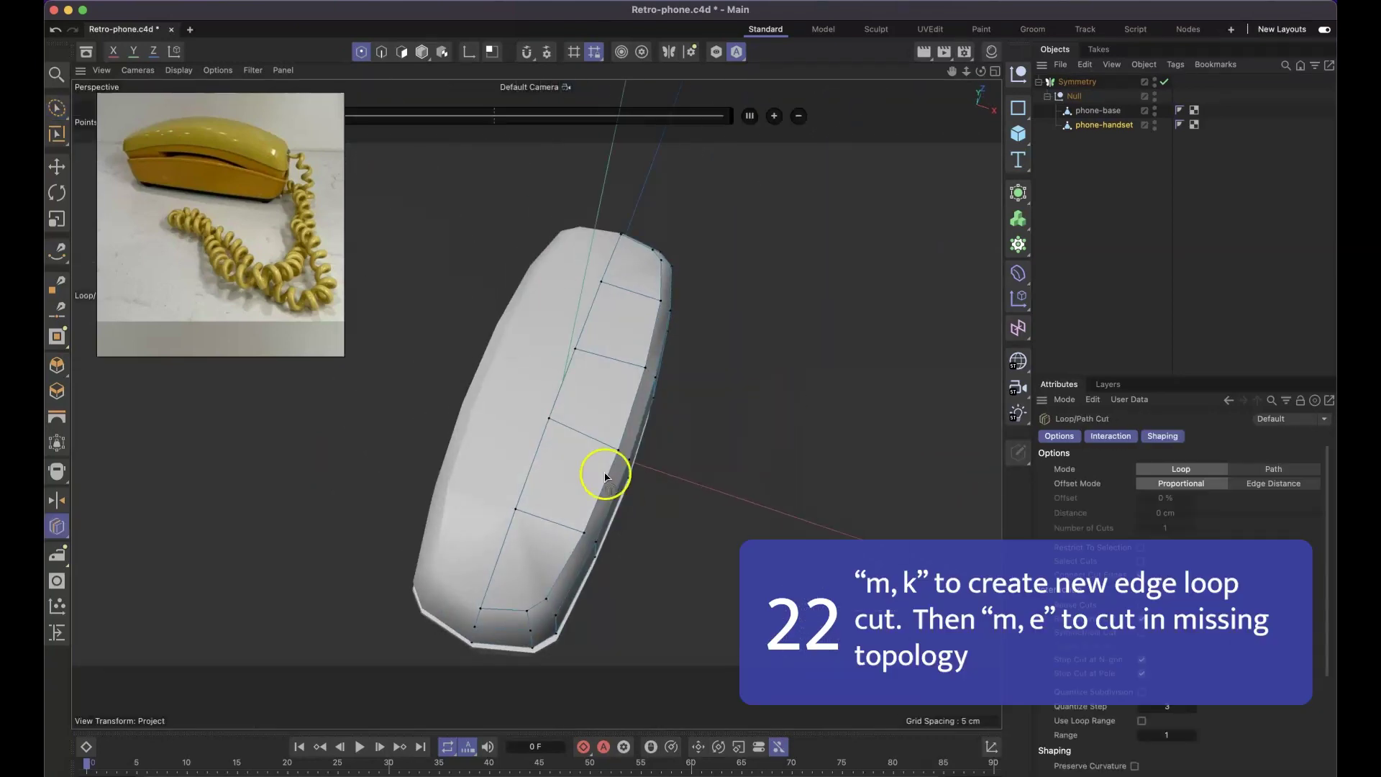
pyautogui.click(600, 438)
pyautogui.keyDown('alt'); pyautogui.moveTo(600, 439); pyautogui.dragTo(755, 400); pyautogui.keyUp('alt')
# Step: Cut in the missing edges at the ends of the new handset loop with the Polygon Pen
pyautogui.press('m')
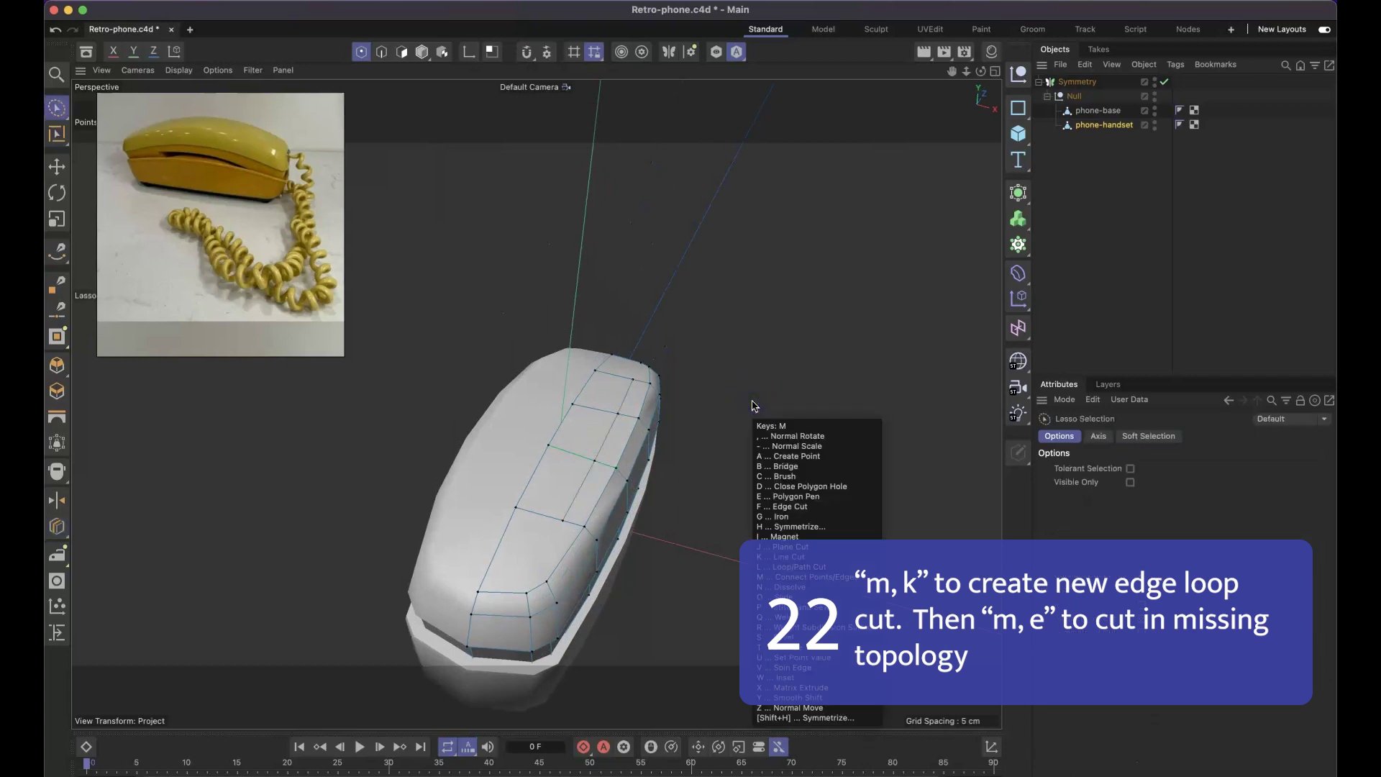
pyautogui.press('e')
pyautogui.moveTo(612, 433)
pyautogui.keyDown('alt'); pyautogui.mouseDown()
pyautogui.moveTo(601, 504)
pyautogui.moveTo(607, 361)
pyautogui.moveTo(563, 339)
pyautogui.moveTo(570, 423)
pyautogui.moveTo(469, 431)
pyautogui.moveTo(547, 453)
pyautogui.moveTo(460, 373)
pyautogui.moveTo(462, 469)
pyautogui.moveTo(456, 374)
pyautogui.moveTo(518, 396)
pyautogui.moveTo(517, 460)
pyautogui.moveTo(524, 425)
pyautogui.moveTo(483, 617)
pyautogui.moveTo(512, 530)
pyautogui.moveTo(738, 394)
pyautogui.moveTo(683, 354)
pyautogui.mouseUp(); pyautogui.keyUp('alt')
pyautogui.press('space')
# Step: Select the centre-line points near both ends of the handset's top and raise them about 0.07 cm in the right view
pyautogui.click(366, 54)
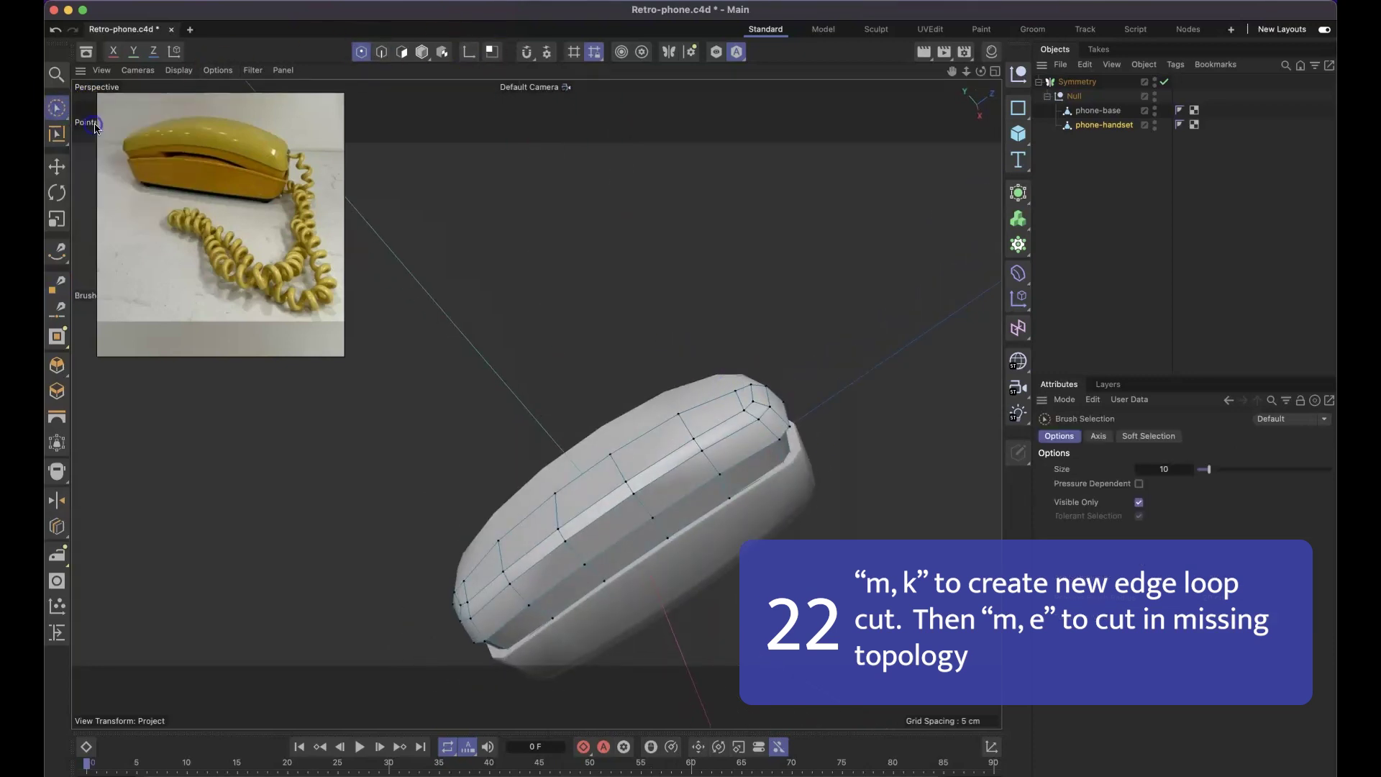
pyautogui.middleClick(736, 392)
pyautogui.middleClick(528, 403)
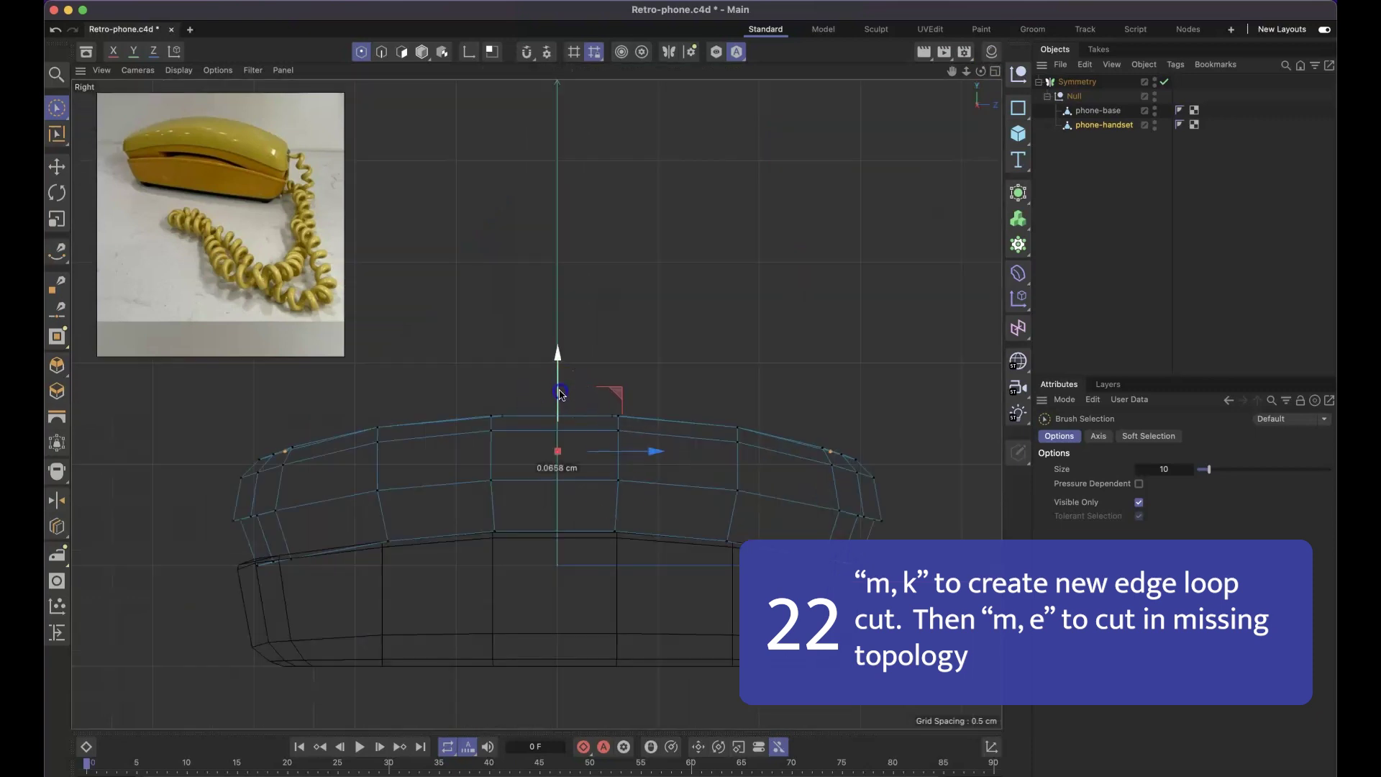
pyautogui.middleClick(1004, 65)
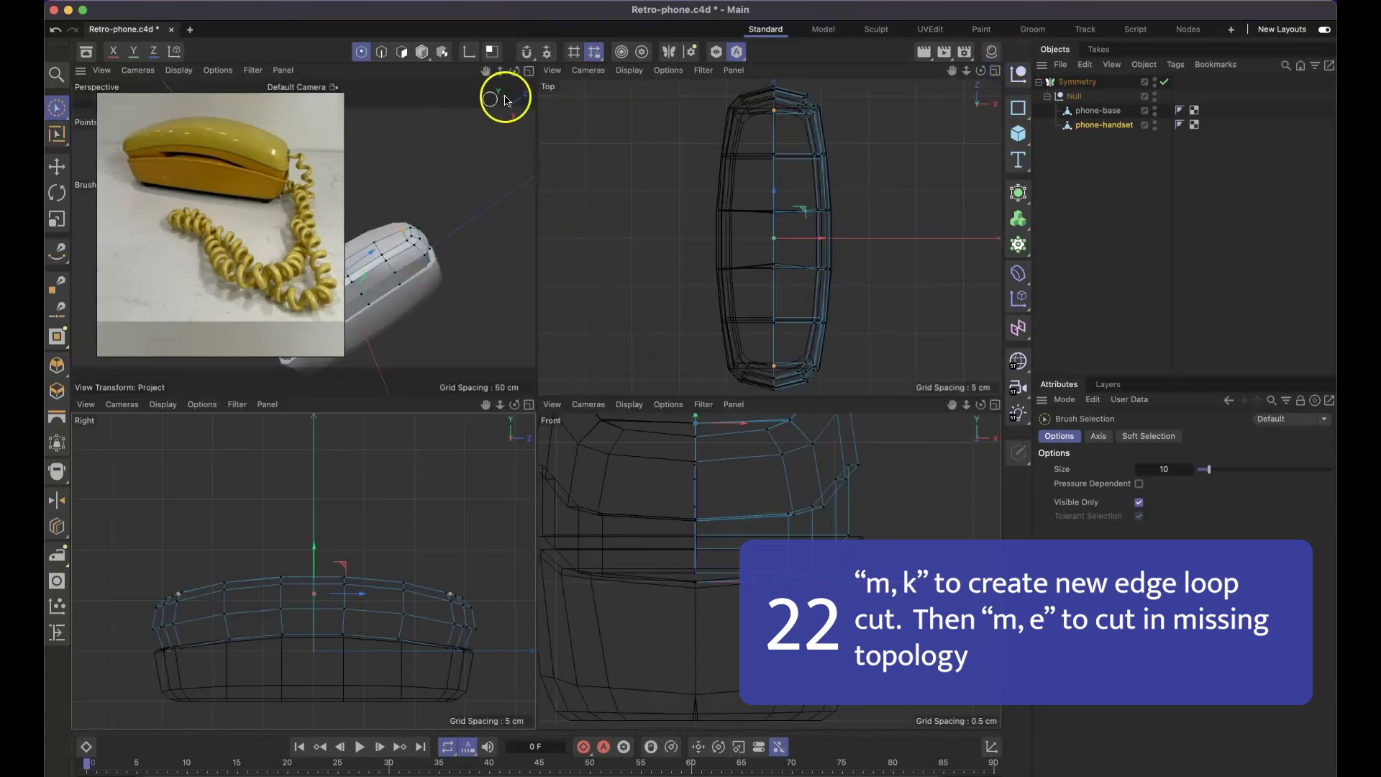
pyautogui.middleClick(502, 87)
pyautogui.keyDown('alt'); pyautogui.moveTo(552, 534); pyautogui.dragTo(545, 442); pyautogui.keyUp('alt')
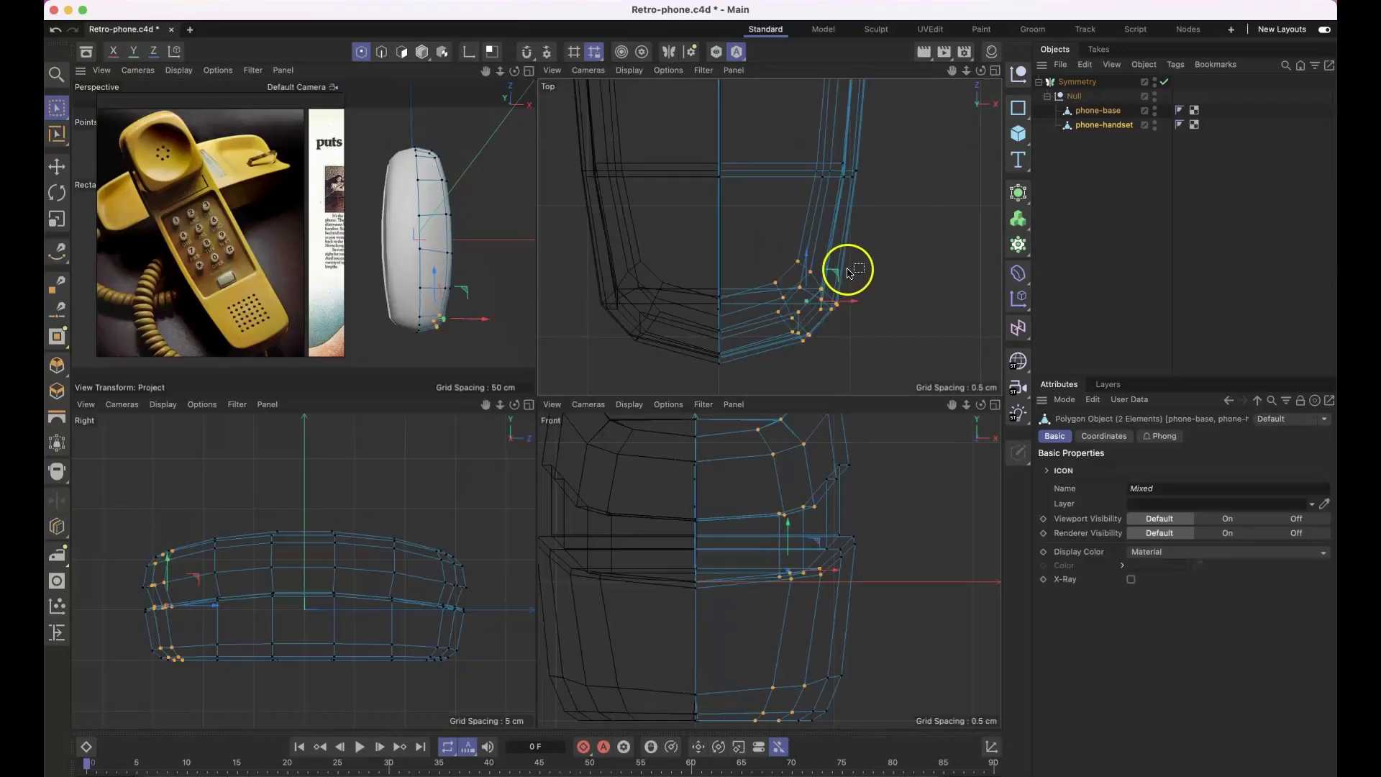
# Step: Move the corner points at the near end outward by about 0.38 cm in the top view and reposition those at the opposite end
pyautogui.moveTo(836, 275); pyautogui.dragTo(842, 281)
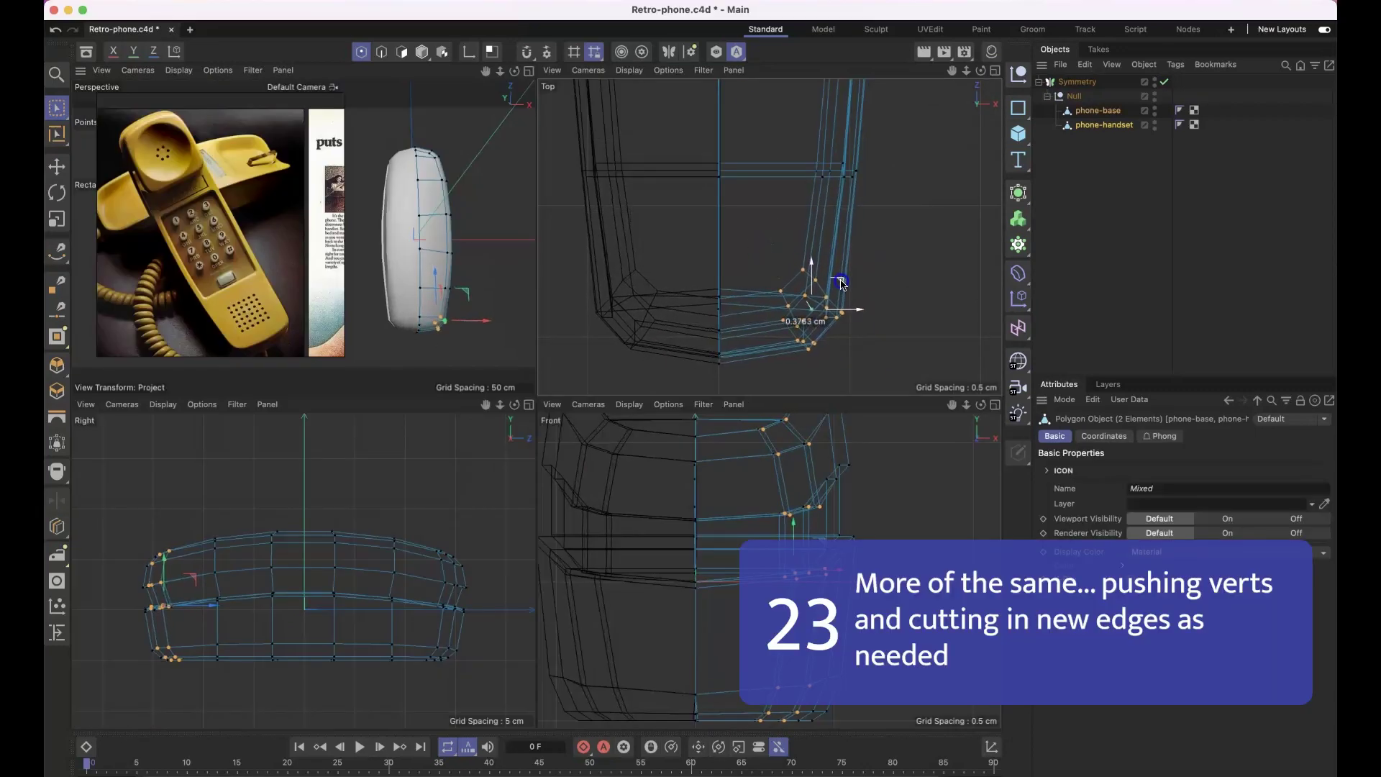
pyautogui.click(775, 269)
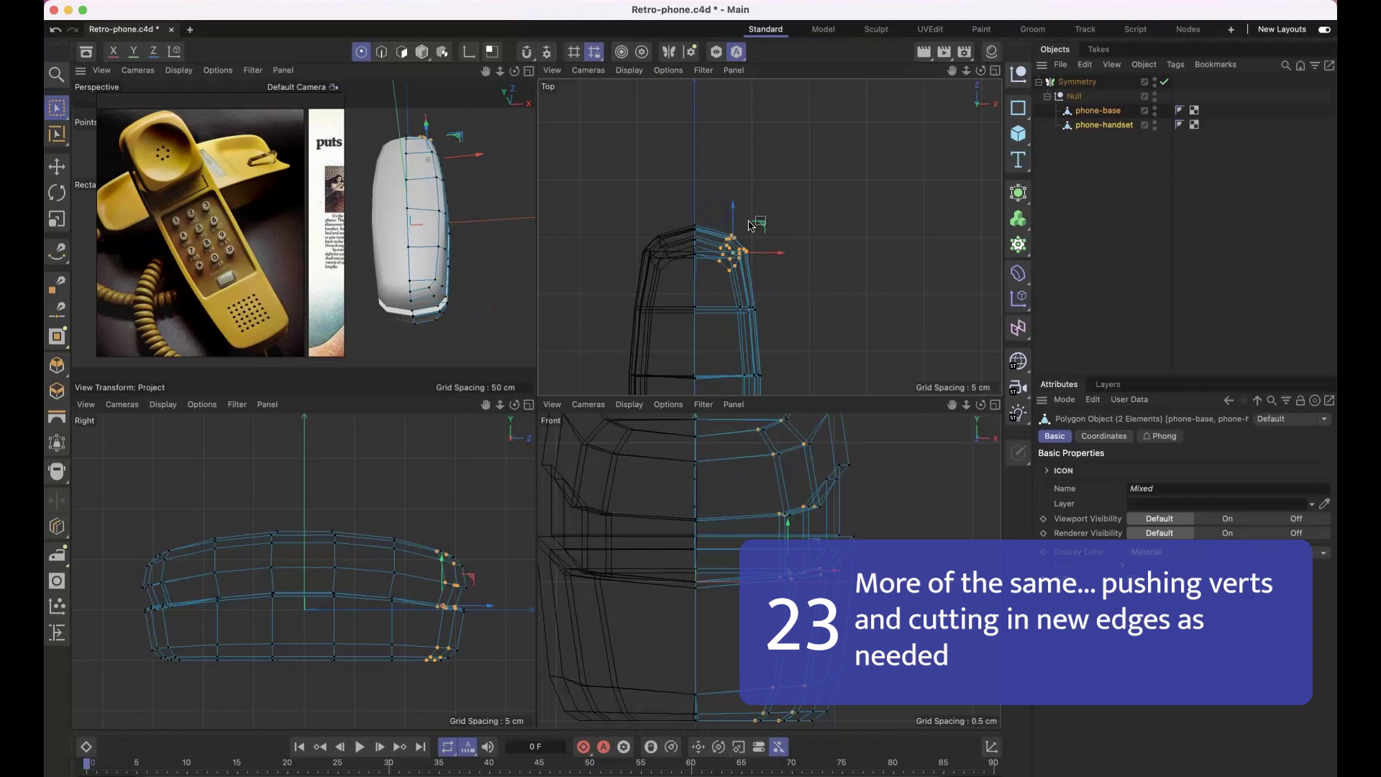
pyautogui.keyDown('alt'); pyautogui.moveTo(756, 225); pyautogui.dragTo(757, 231, button='right'); pyautogui.keyUp('alt')
pyautogui.moveTo(728, 266); pyautogui.dragTo(733, 251)
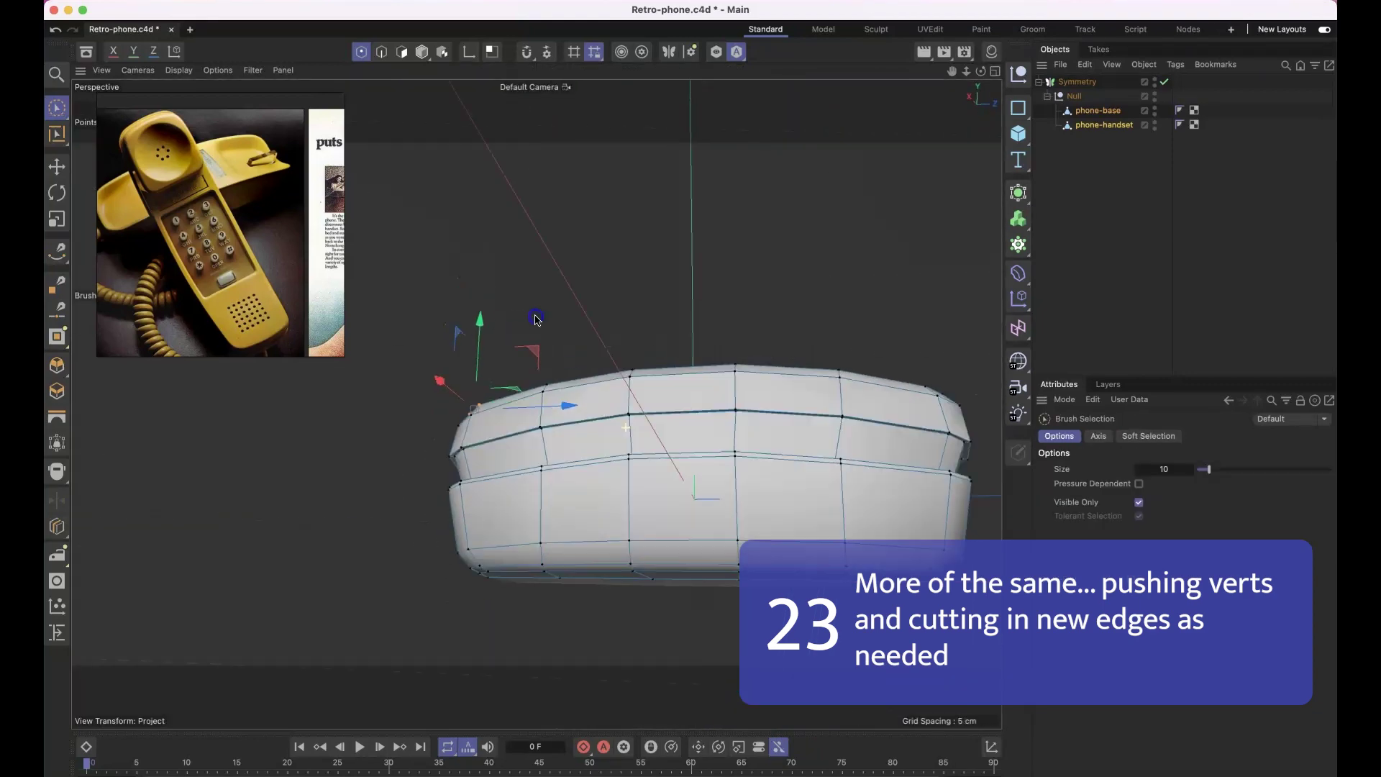
# Step: Select the upper corner points at the handset's end and the points along its side, and adjust their position in the top view
pyautogui.keyDown('alt'); pyautogui.moveTo(535, 319); pyautogui.dragTo(462, 506); pyautogui.keyUp('alt')
pyautogui.middleClick(463, 506)
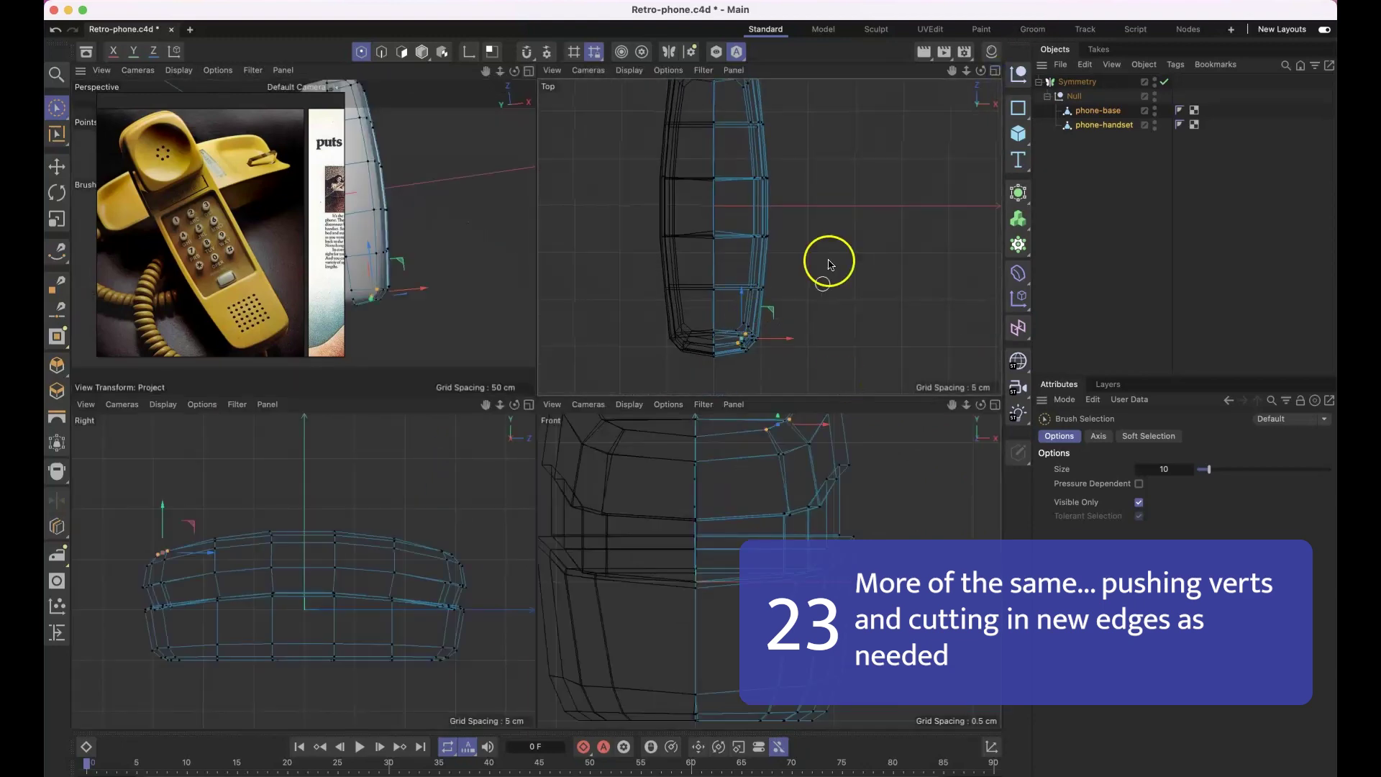
pyautogui.keyDown('alt'); pyautogui.moveTo(775, 211); pyautogui.dragTo(827, 244, button='middle'); pyautogui.keyUp('alt')
pyautogui.moveTo(57, 108); pyautogui.dragTo(89, 157)
pyautogui.moveTo(838, 198); pyautogui.dragTo(796, 284)
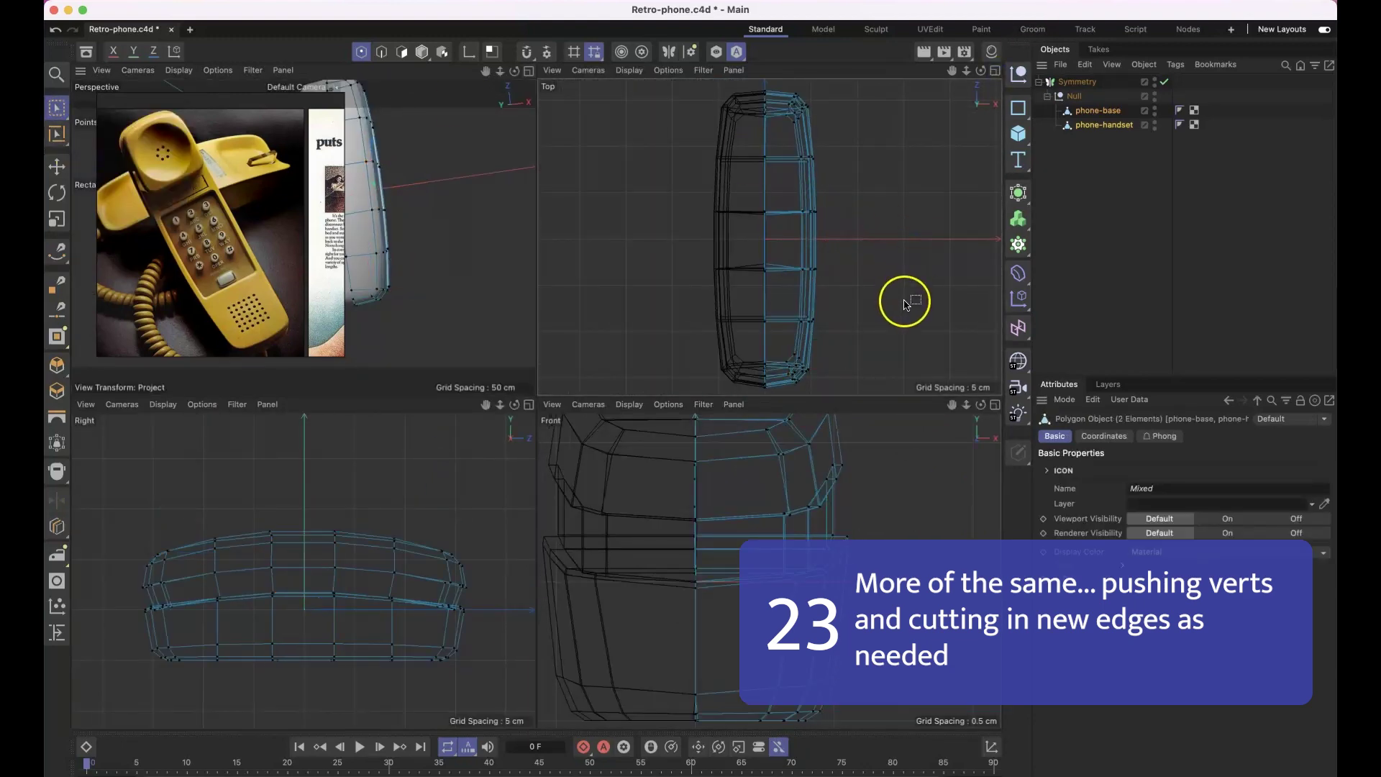
pyautogui.keyDown('alt'); pyautogui.moveTo(780, 349); pyautogui.dragTo(830, 350, button='right'); pyautogui.keyUp('alt')
pyautogui.keyDown('alt'); pyautogui.moveTo(446, 238); pyautogui.dragTo(475, 216); pyautogui.keyUp('alt')
# Step: Cut new edges across the handset's underside with the Polygon Pen where the earpiece meets the grip
pyautogui.click(528, 70)
pyautogui.keyDown('alt'); pyautogui.moveTo(612, 309); pyautogui.dragTo(523, 344); pyautogui.keyUp('alt')
pyautogui.press('m')
pyautogui.press('e')
pyautogui.click(604, 458)
pyautogui.scroll(-10, 640, 248)
pyautogui.scroll(5, 670, 319)
# Step: Select the grip polygons on the handset's underside and push them inward to form a step beside the earpiece
pyautogui.click(382, 52)
pyautogui.scroll(3, 544, 303)
pyautogui.moveTo(524, 344)
pyautogui.keyDown('alt'); pyautogui.mouseDown()
pyautogui.moveTo(518, 328)
pyautogui.moveTo(450, 340)
pyautogui.moveTo(465, 335)
pyautogui.mouseUp(); pyautogui.keyUp('alt')
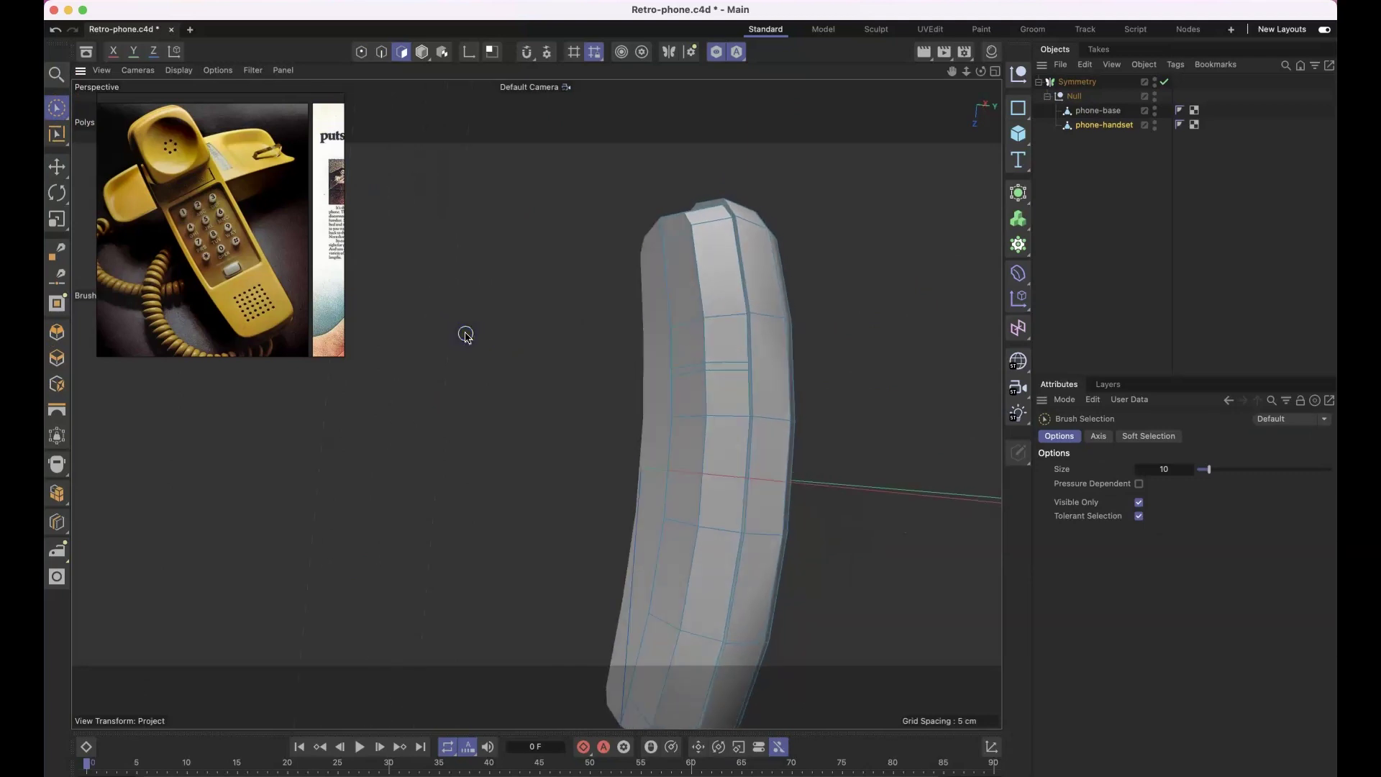
pyautogui.moveTo(684, 364)
pyautogui.keyDown('alt'); pyautogui.mouseDown()
pyautogui.moveTo(633, 364)
pyautogui.moveTo(762, 354)
pyautogui.moveTo(714, 359)
pyautogui.moveTo(694, 402)
pyautogui.moveTo(705, 425)
pyautogui.moveTo(673, 413)
pyautogui.mouseUp(); pyautogui.keyUp('alt')
pyautogui.moveTo(679, 305); pyautogui.dragTo(651, 623)
pyautogui.moveTo(651, 624)
pyautogui.keyDown('alt'); pyautogui.mouseDown()
pyautogui.moveTo(584, 624)
pyautogui.moveTo(612, 621)
pyautogui.mouseUp(); pyautogui.keyUp('alt')
pyautogui.moveTo(771, 480); pyautogui.dragTo(753, 397)
# Step: Select the narrow polygons along the grip's inner side and move them about 0.22 cm along one axis
pyautogui.click(670, 410)
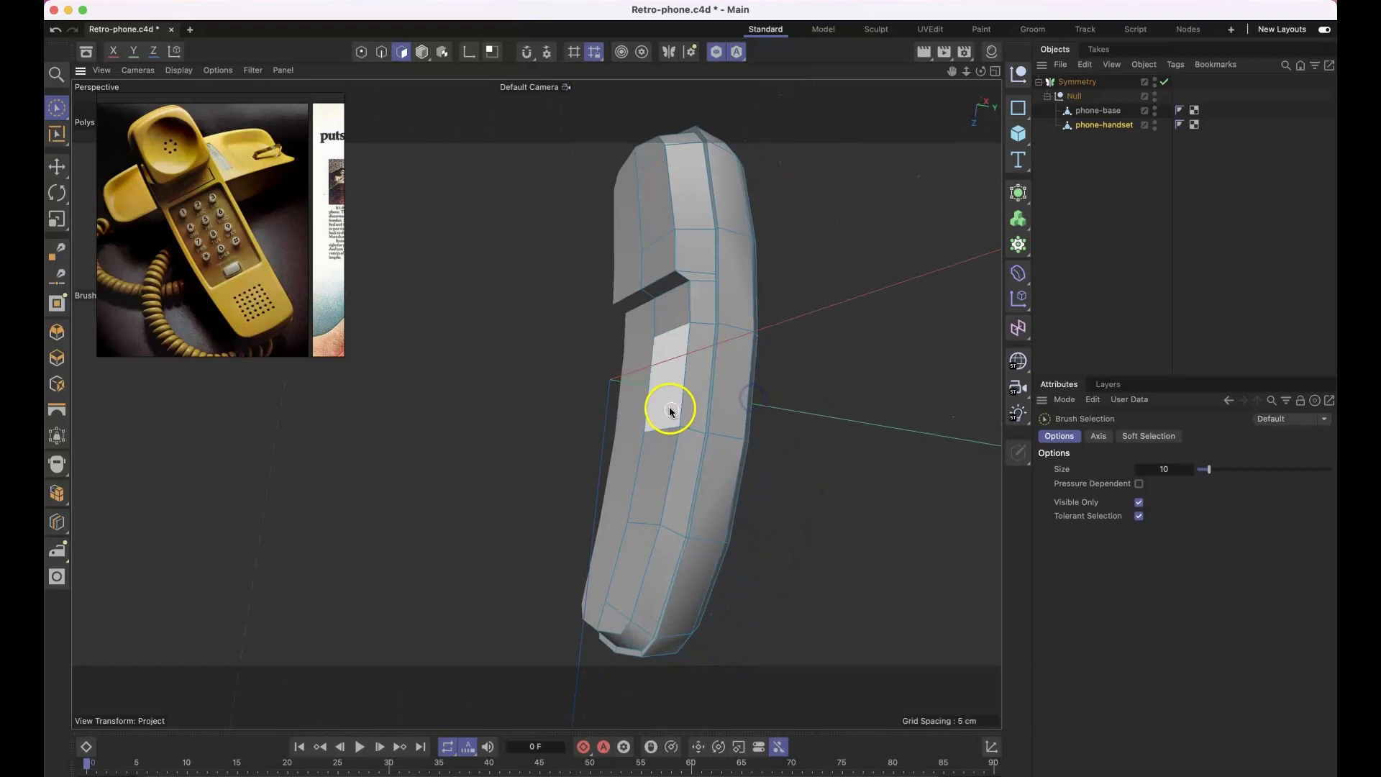
pyautogui.click(669, 447)
pyautogui.keyDown('alt'); pyautogui.moveTo(669, 447); pyautogui.dragTo(725, 428); pyautogui.keyUp('alt')
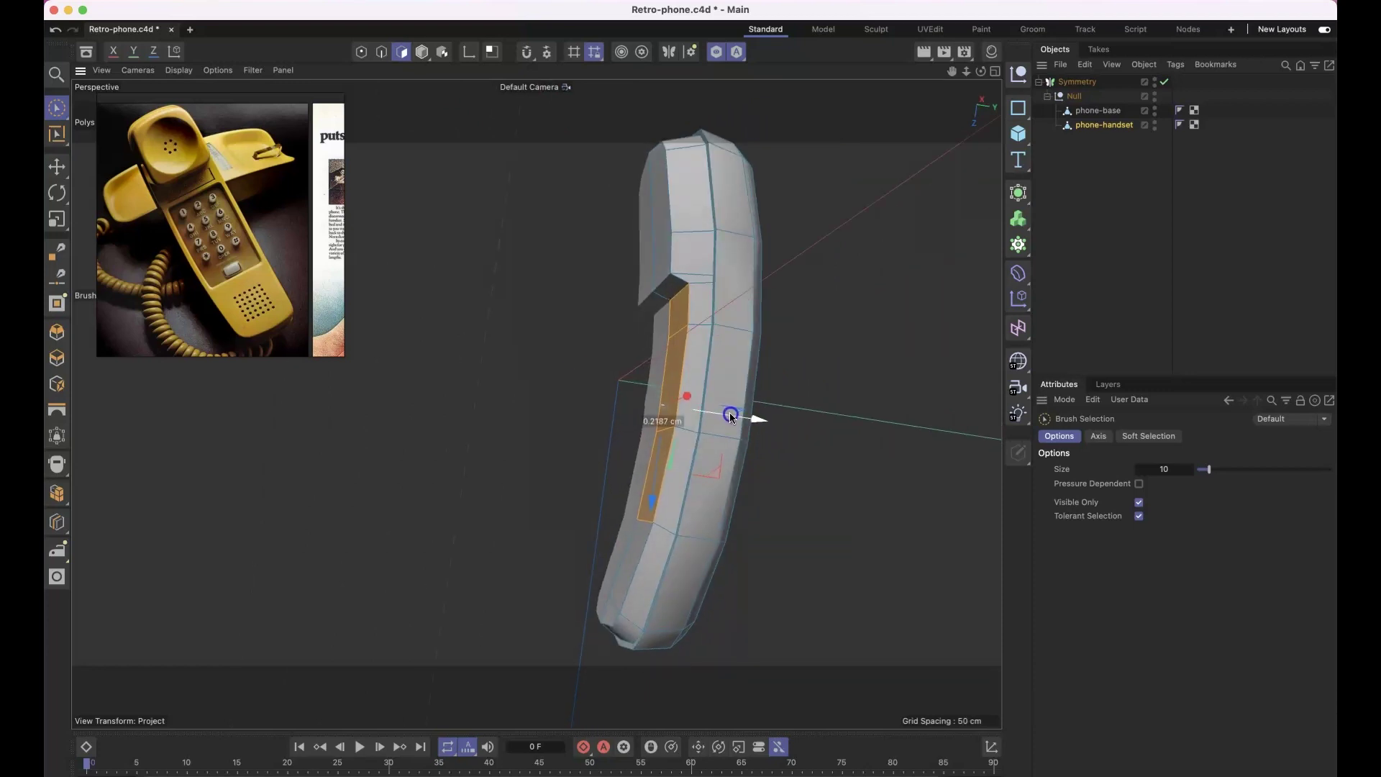
# Step: Add a lengthwise loop cut through the strip between the earpiece face and the handset's side edge
pyautogui.press('m')
pyautogui.press('k')
pyautogui.click(685, 315)
pyautogui.keyDown('alt'); pyautogui.moveTo(867, 331); pyautogui.dragTo(648, 277); pyautogui.keyUp('alt')
pyautogui.scroll(4, 521, 345)
pyautogui.rightClick(582, 386)
pyautogui.click(835, 320)
pyautogui.press('m')
pyautogui.press('k')
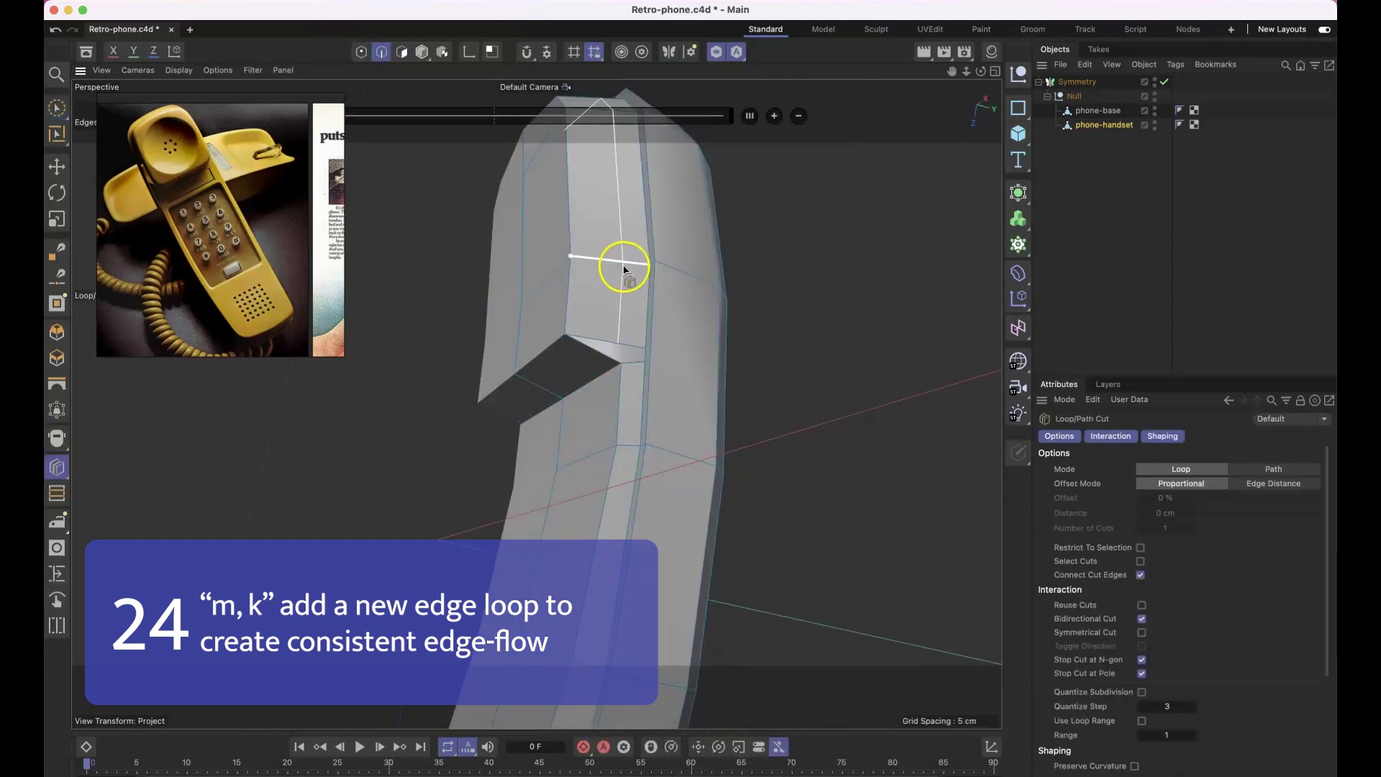
pyautogui.click(626, 270)
pyautogui.press('space')
pyautogui.click(761, 242)
# Step: Select the polygons along the inside of the handset's grip and hide them
pyautogui.moveTo(651, 373)
pyautogui.keyDown('alt'); pyautogui.mouseDown()
pyautogui.moveTo(702, 456)
pyautogui.moveTo(675, 355)
pyautogui.moveTo(622, 388)
pyautogui.mouseUp(); pyautogui.keyUp('alt')
pyautogui.scroll(3, 623, 389)
pyautogui.click(608, 391)
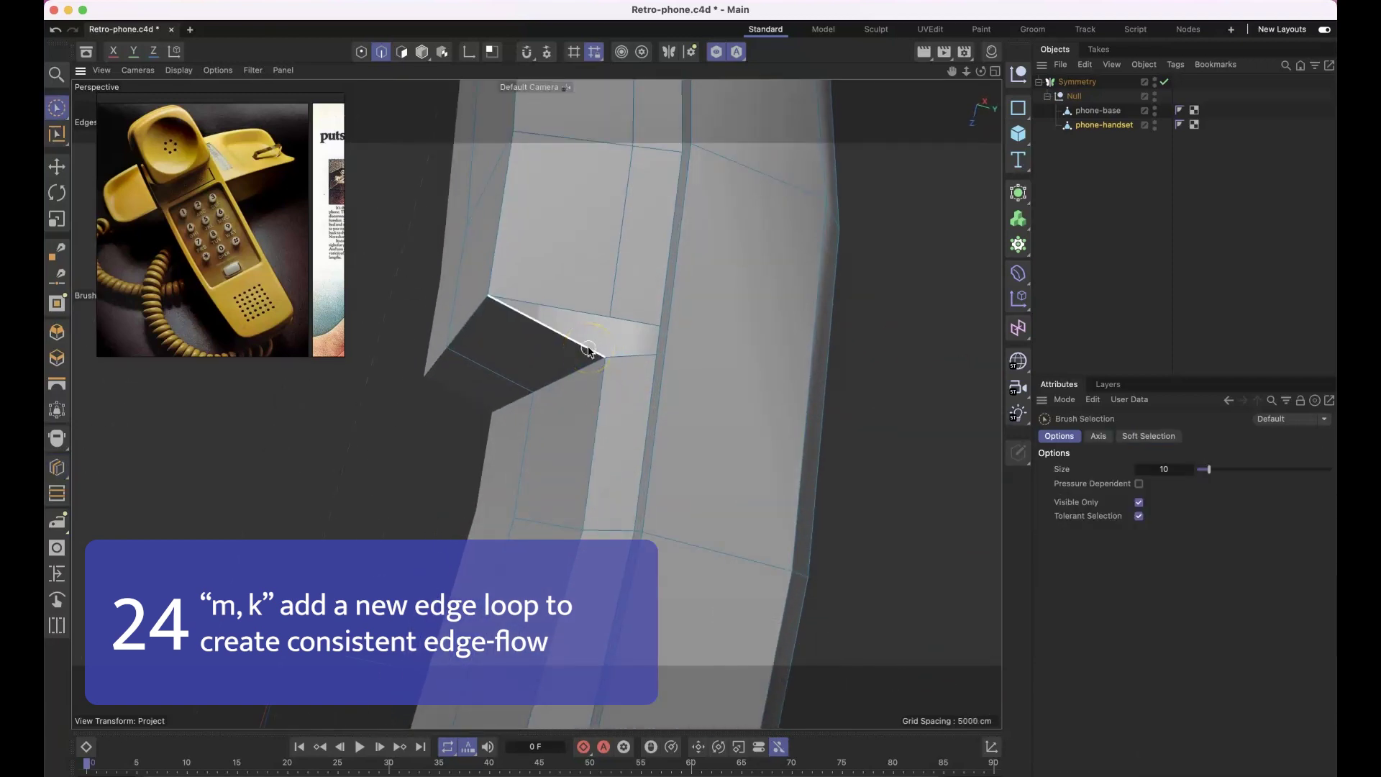
pyautogui.click(403, 54)
pyautogui.click(579, 423)
pyautogui.press('u')
pyautogui.press('w')
pyautogui.rightClick(580, 425)
pyautogui.click(566, 433)
pyautogui.press('v')
pyautogui.moveTo(600, 407)
pyautogui.click(684, 295)
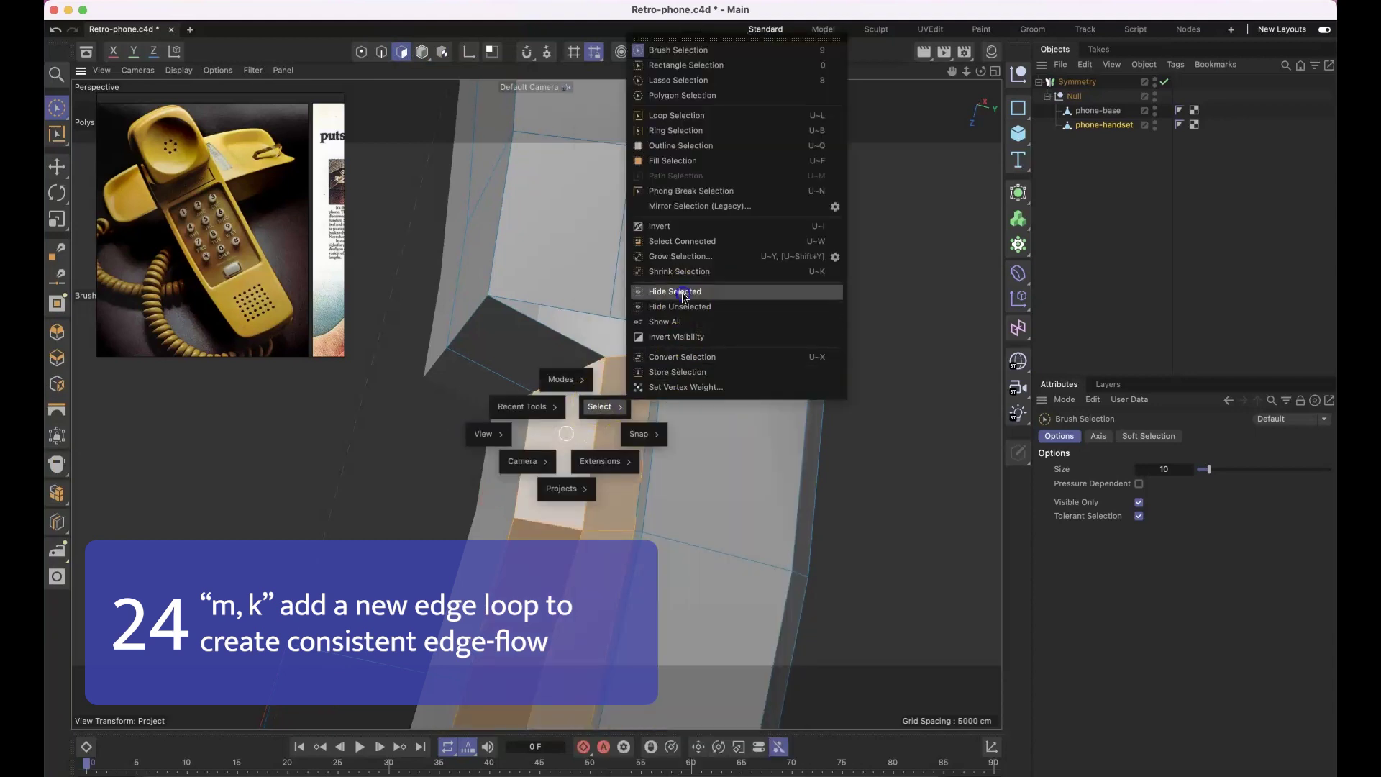
# Step: Cut in the missing edge between the new loop and the notch corner with the Polygon Pen and adjust the neighbouring point
pyautogui.keyDown('alt'); pyautogui.moveTo(535, 348); pyautogui.dragTo(538, 348); pyautogui.keyUp('alt')
pyautogui.press('m')
pyautogui.press('e')
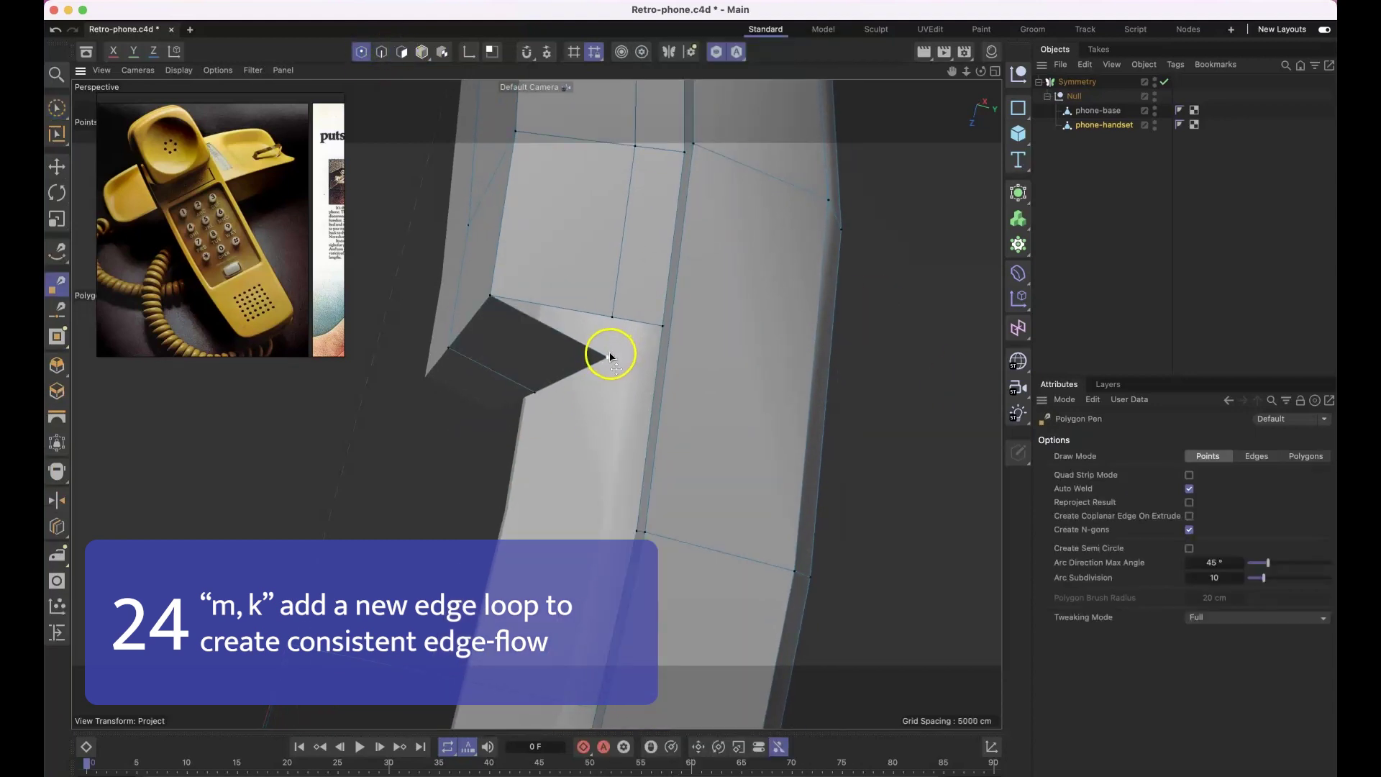
pyautogui.press('space')
pyautogui.keyDown('alt'); pyautogui.moveTo(537, 404); pyautogui.dragTo(584, 416); pyautogui.keyUp('alt')
pyautogui.moveTo(653, 426); pyautogui.dragTo(651, 451)
pyautogui.moveTo(657, 473)
pyautogui.keyDown('alt'); pyautogui.mouseDown()
pyautogui.moveTo(718, 370)
pyautogui.moveTo(601, 487)
pyautogui.moveTo(628, 439)
pyautogui.mouseUp(); pyautogui.keyUp('alt')
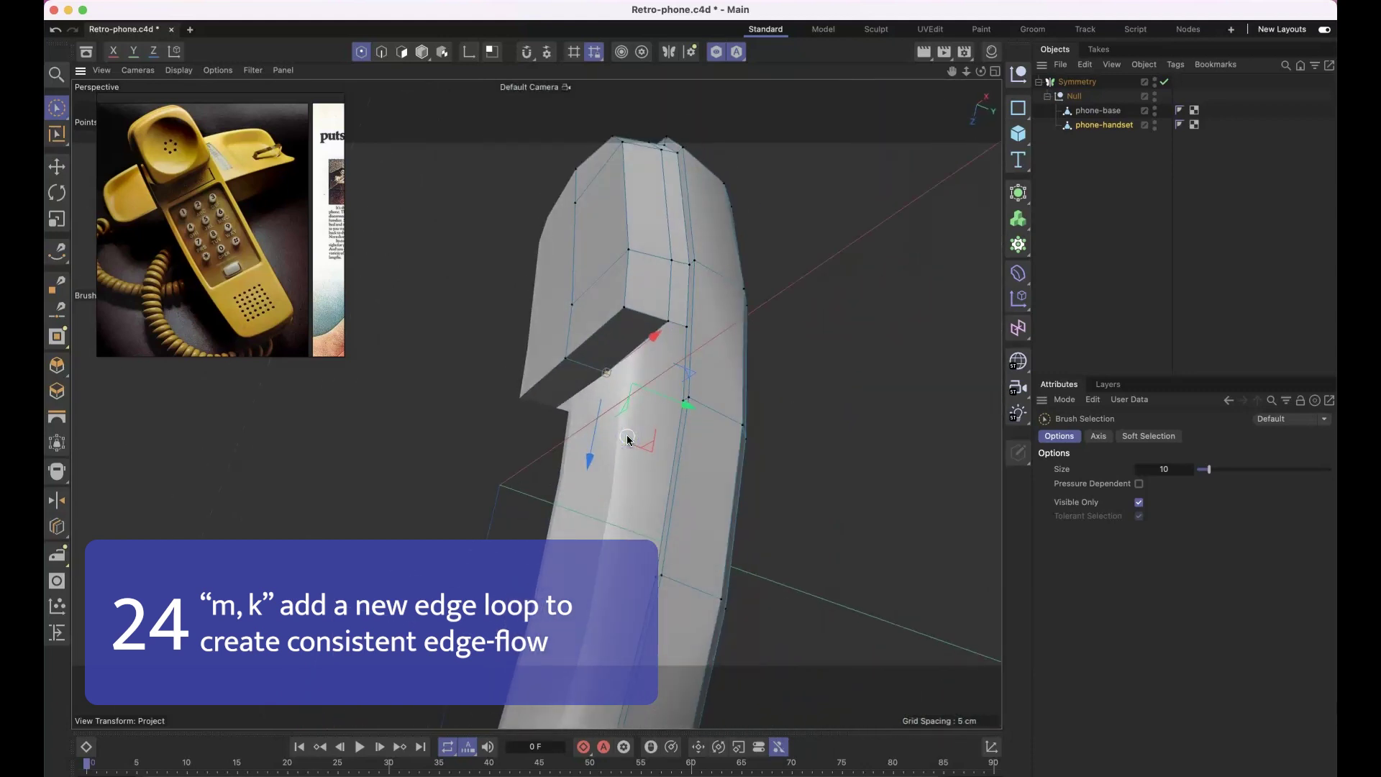
pyautogui.keyDown('alt'); pyautogui.moveTo(627, 438); pyautogui.dragTo(669, 447); pyautogui.keyUp('alt')
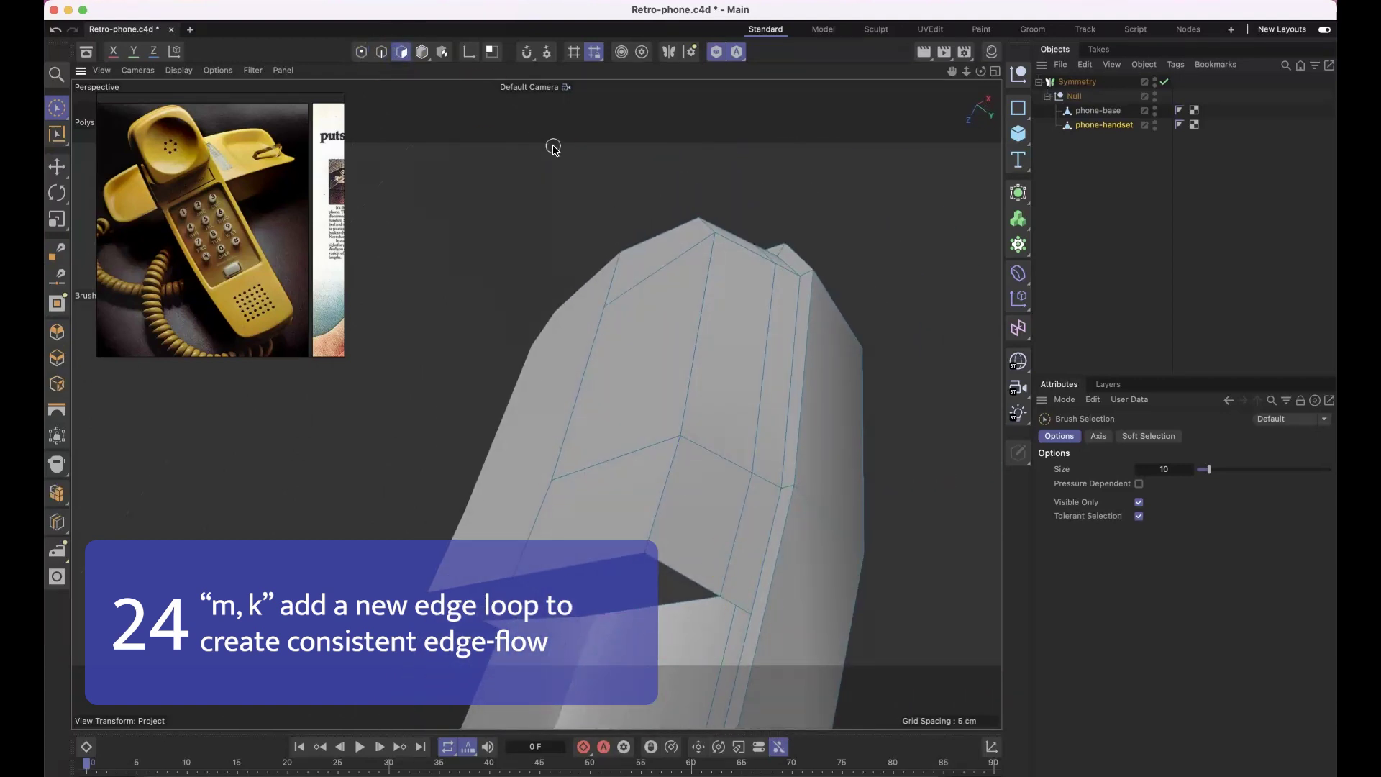
# Step: Bevel the earpiece's inner corner edge with a 2 cm offset and a subdivision of 2
pyautogui.press('m')
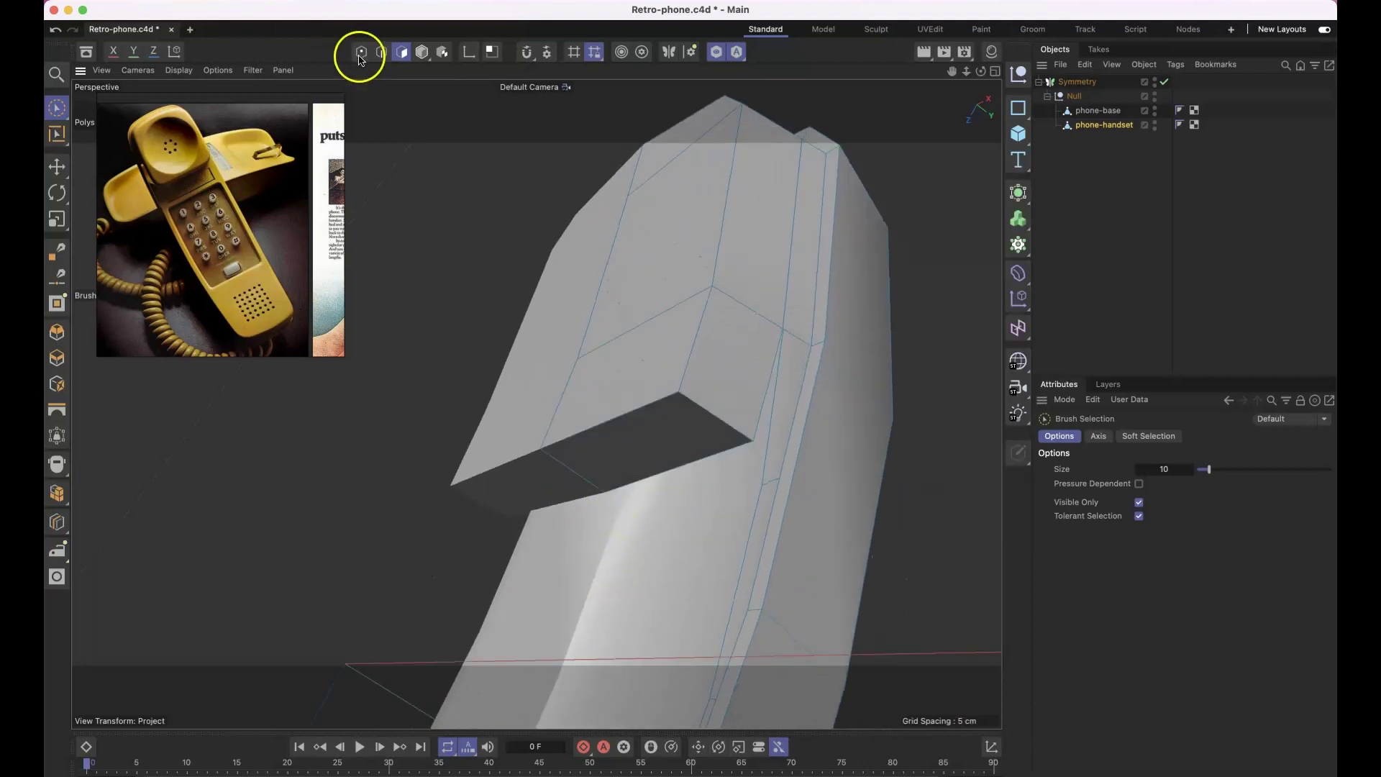
pyautogui.click(381, 53)
pyautogui.click(737, 426)
pyautogui.keyDown('alt'); pyautogui.moveTo(736, 426); pyautogui.dragTo(804, 392); pyautogui.keyUp('alt')
pyautogui.press('m')
pyautogui.press('s')
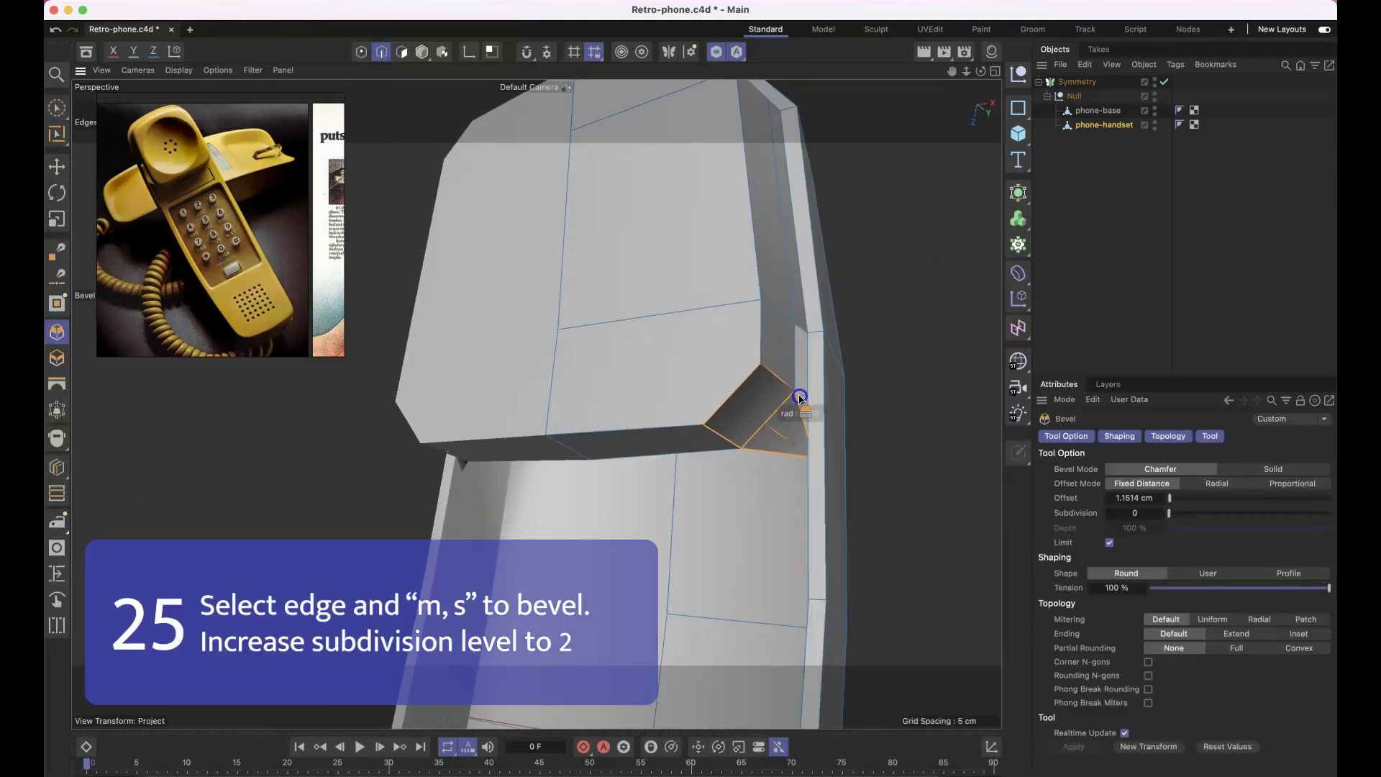
pyautogui.moveTo(1169, 499); pyautogui.dragTo(1168, 501)
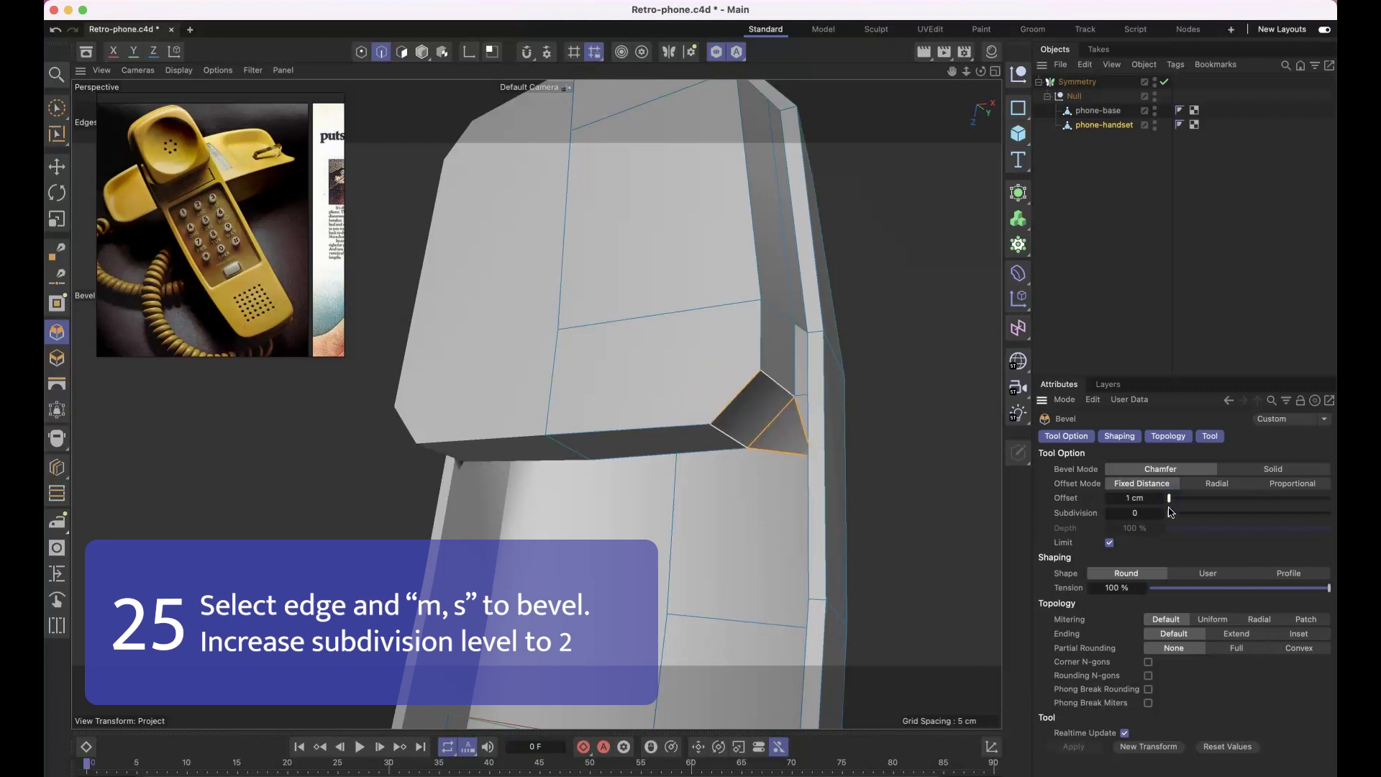
pyautogui.keyDown('alt'); pyautogui.moveTo(795, 437); pyautogui.dragTo(823, 506); pyautogui.keyUp('alt')
pyautogui.keyDown('alt'); pyautogui.moveTo(824, 507); pyautogui.dragTo(760, 506, button='right'); pyautogui.keyUp('alt')
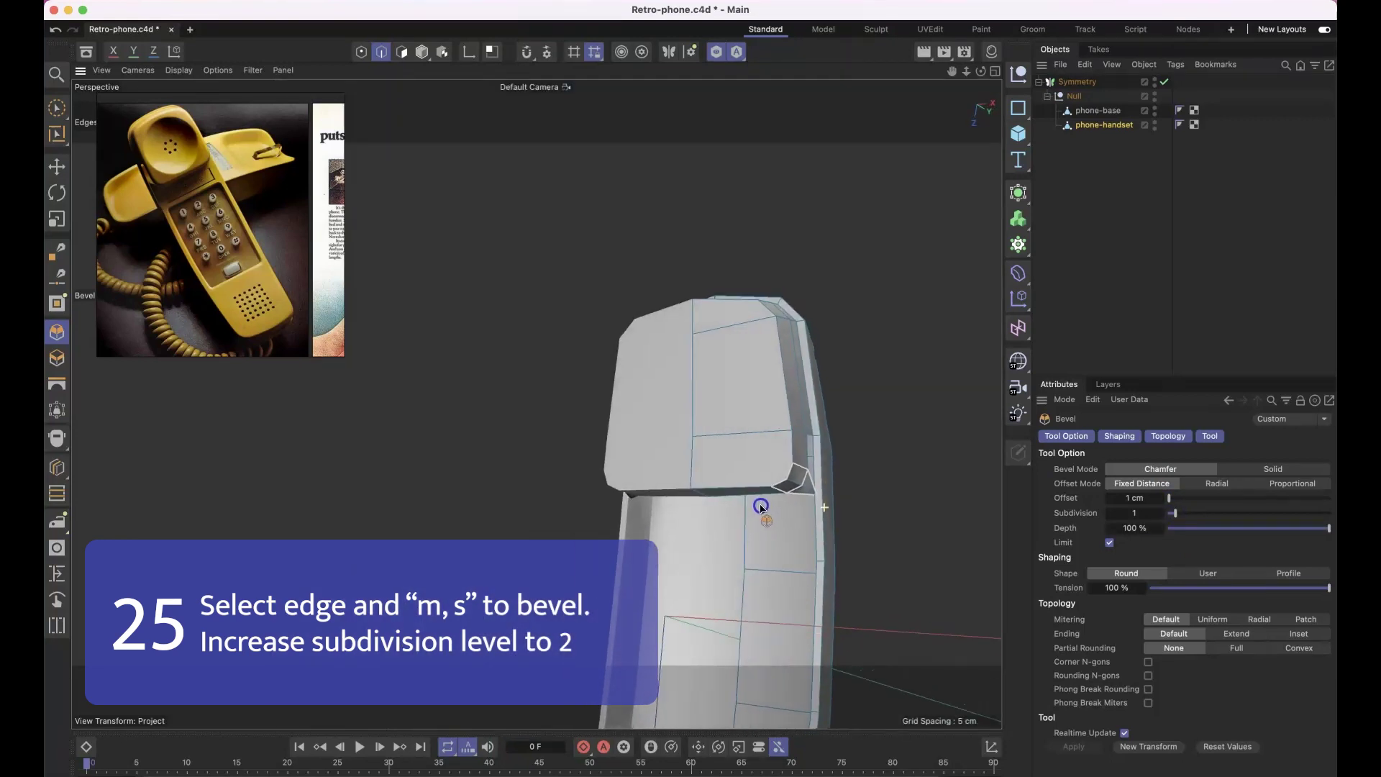
pyautogui.keyDown('alt'); pyautogui.moveTo(938, 465); pyautogui.dragTo(975, 467); pyautogui.keyUp('alt')
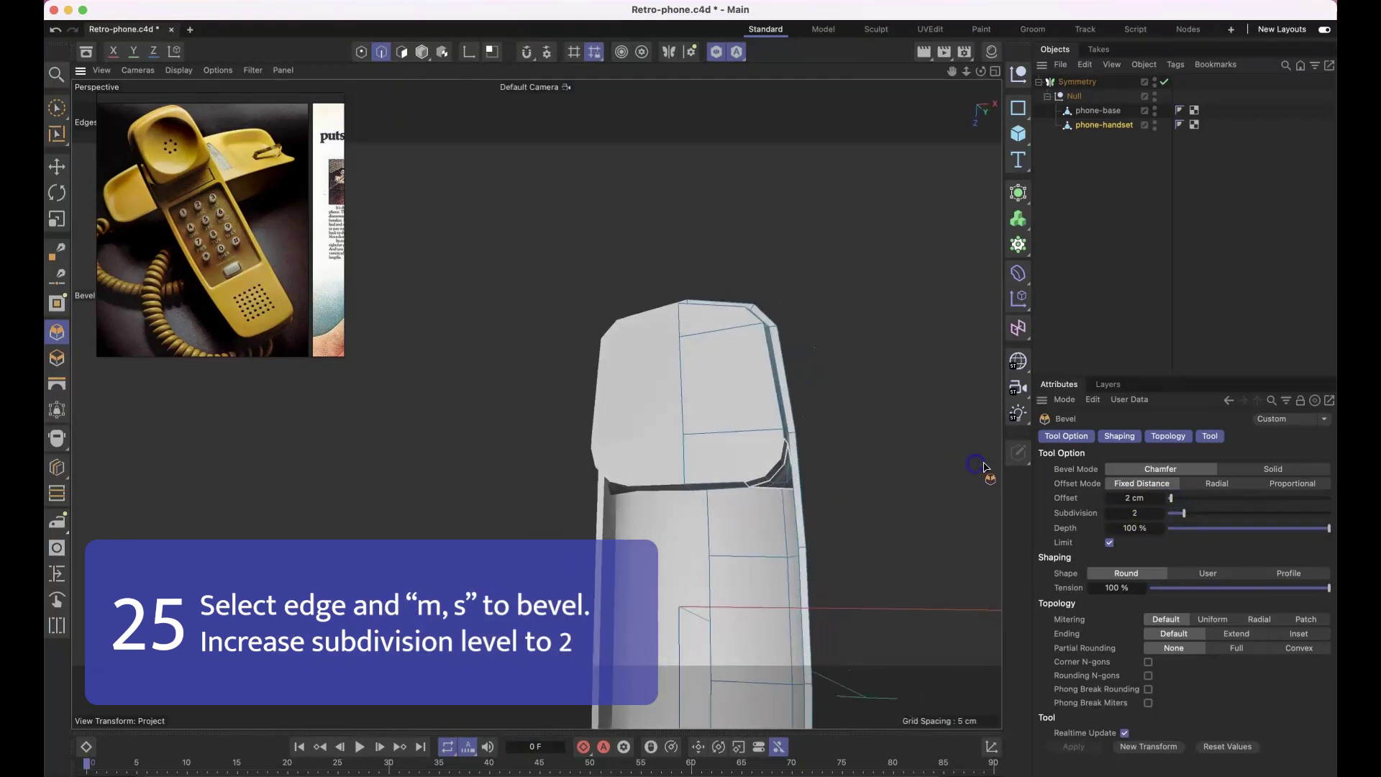
pyautogui.moveTo(765, 368)
pyautogui.keyDown('alt'); pyautogui.mouseDown()
pyautogui.moveTo(817, 381)
pyautogui.moveTo(666, 360)
pyautogui.moveTo(662, 262)
pyautogui.mouseUp(); pyautogui.keyUp('alt')
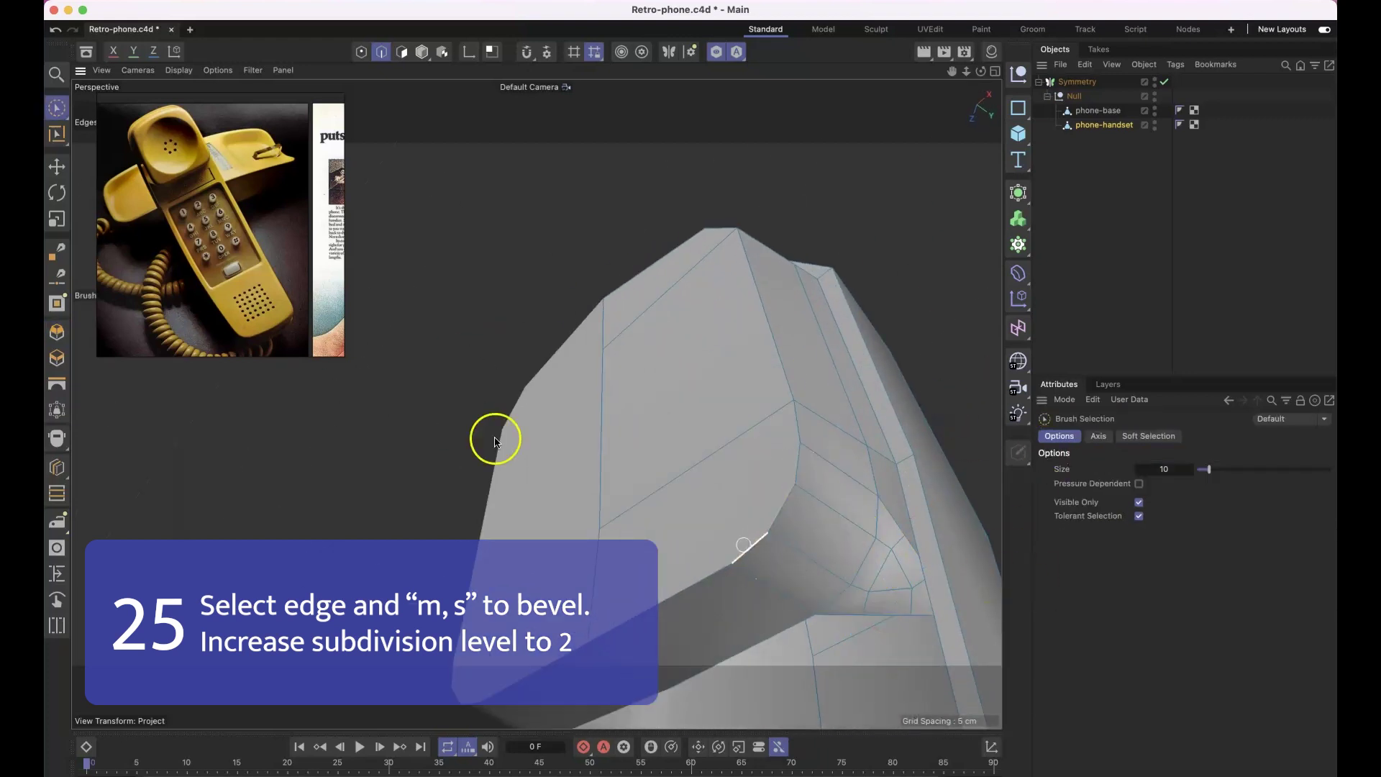
# Step: Delete the unwanted polygons beside the beveled earpiece corner and show the hidden handset polygons again
pyautogui.press('Return')
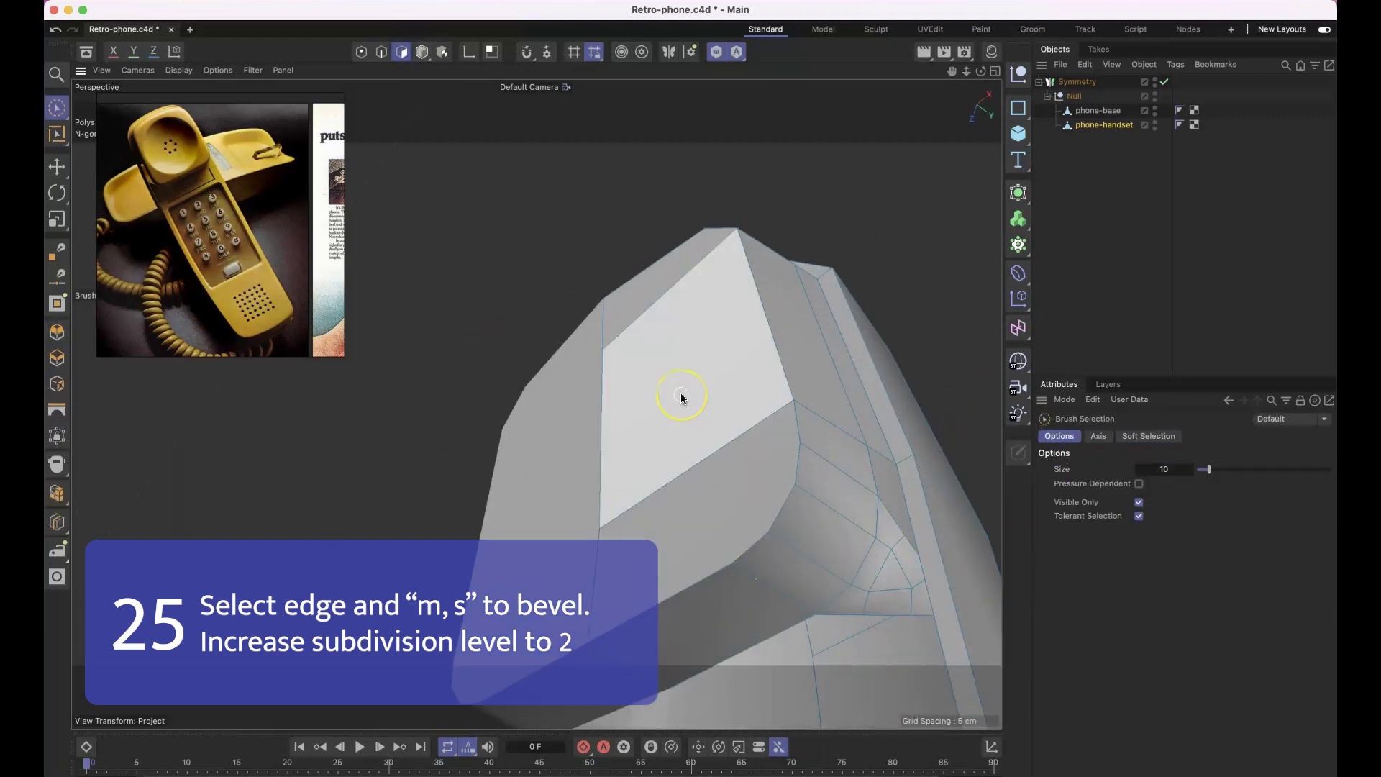
pyautogui.keyDown('alt'); pyautogui.moveTo(866, 601); pyautogui.dragTo(743, 623); pyautogui.keyUp('alt')
pyautogui.press('Delete')
pyautogui.scroll(-5, 742, 623)
pyautogui.moveTo(711, 580)
pyautogui.keyDown('alt'); pyautogui.mouseDown()
pyautogui.moveTo(723, 605)
pyautogui.moveTo(719, 593)
pyautogui.mouseUp(); pyautogui.keyUp('alt')
pyautogui.press('v')
pyautogui.moveTo(762, 565)
pyautogui.click(835, 492)
# Step: Add a loop cut around the handset near the outer corner of the earpiece end
pyautogui.keyDown('alt'); pyautogui.moveTo(727, 542); pyautogui.dragTo(652, 446); pyautogui.keyUp('alt')
pyautogui.scroll(5, 750, 619)
pyautogui.scroll(5, 779, 453)
pyautogui.click(779, 453)
pyautogui.scroll(-5, 731, 466)
pyautogui.scroll(-10, 650, 461)
pyautogui.moveTo(768, 389)
pyautogui.keyDown('alt'); pyautogui.mouseDown()
pyautogui.moveTo(576, 435)
pyautogui.moveTo(713, 440)
pyautogui.moveTo(686, 645)
pyautogui.moveTo(710, 524)
pyautogui.moveTo(653, 530)
pyautogui.moveTo(806, 366)
pyautogui.moveTo(782, 411)
pyautogui.moveTo(773, 367)
pyautogui.moveTo(740, 515)
pyautogui.moveTo(684, 510)
pyautogui.moveTo(727, 305)
pyautogui.moveTo(707, 496)
pyautogui.moveTo(740, 481)
pyautogui.moveTo(666, 357)
pyautogui.mouseUp(); pyautogui.keyUp('alt')
pyautogui.press('k')
pyautogui.press('l')
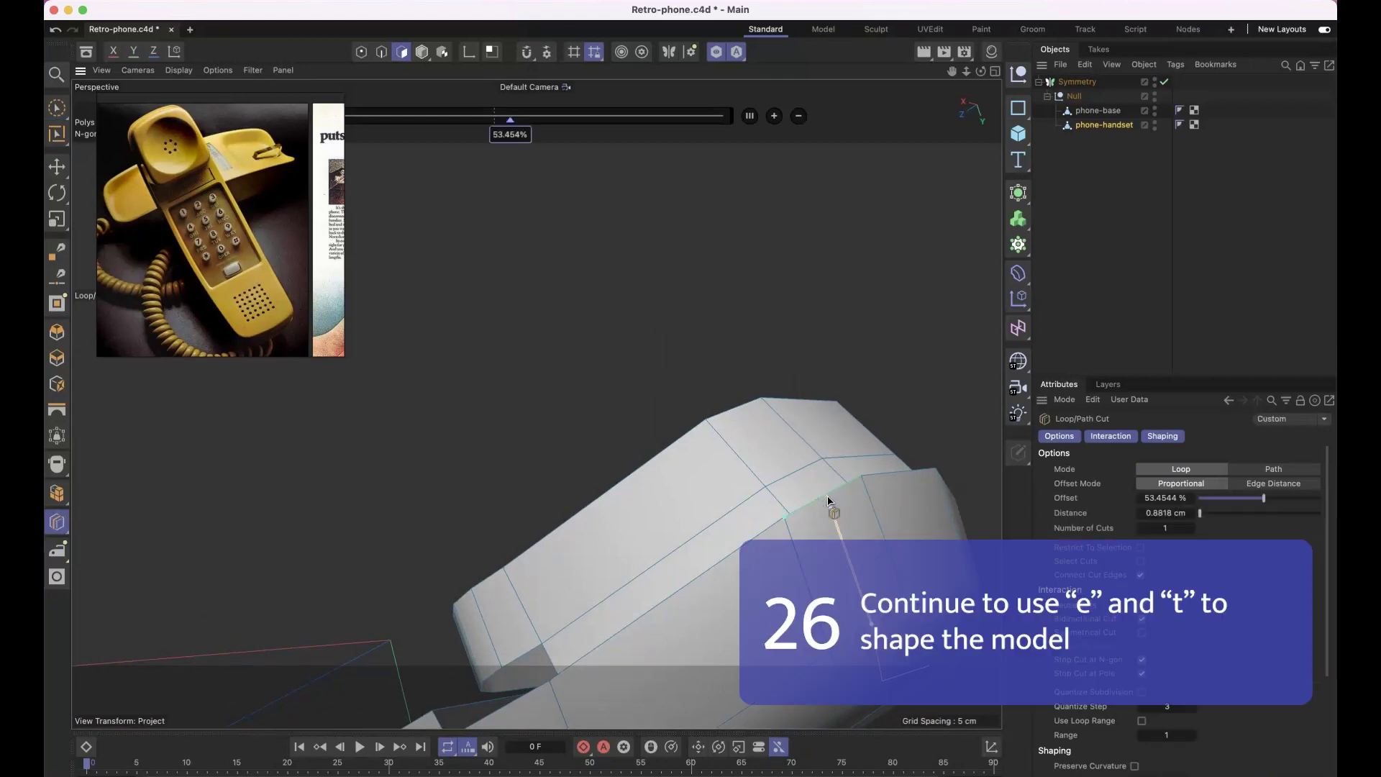
pyautogui.keyDown('alt'); pyautogui.moveTo(827, 501); pyautogui.dragTo(800, 473); pyautogui.keyUp('alt')
pyautogui.press('space')
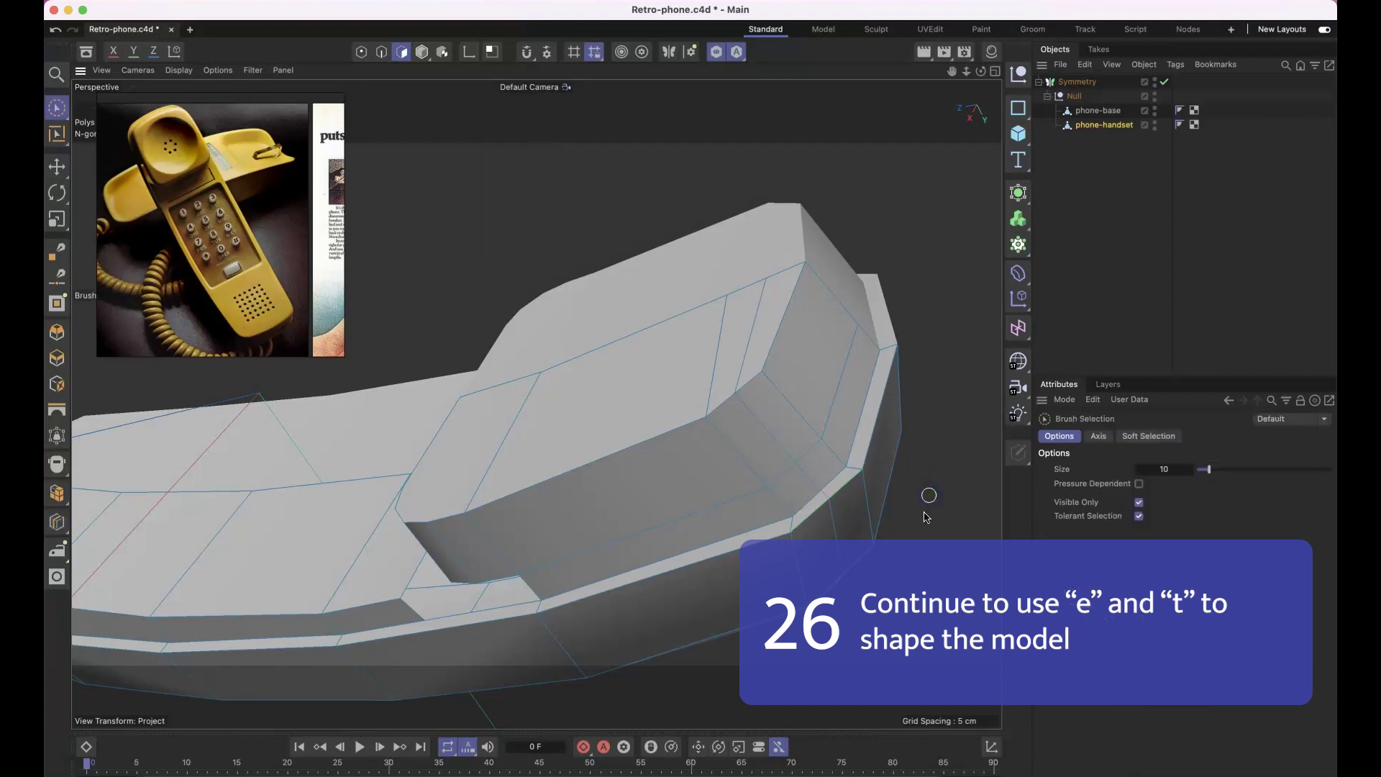
# Step: Select the new loop's edges at the earpiece's outer corner and move them in the top view to round the corner
pyautogui.moveTo(928, 495)
pyautogui.keyDown('alt'); pyautogui.mouseDown()
pyautogui.moveTo(983, 464)
pyautogui.moveTo(884, 515)
pyautogui.moveTo(791, 348)
pyautogui.moveTo(607, 293)
pyautogui.moveTo(601, 274)
pyautogui.moveTo(653, 311)
pyautogui.mouseUp(); pyautogui.keyUp('alt')
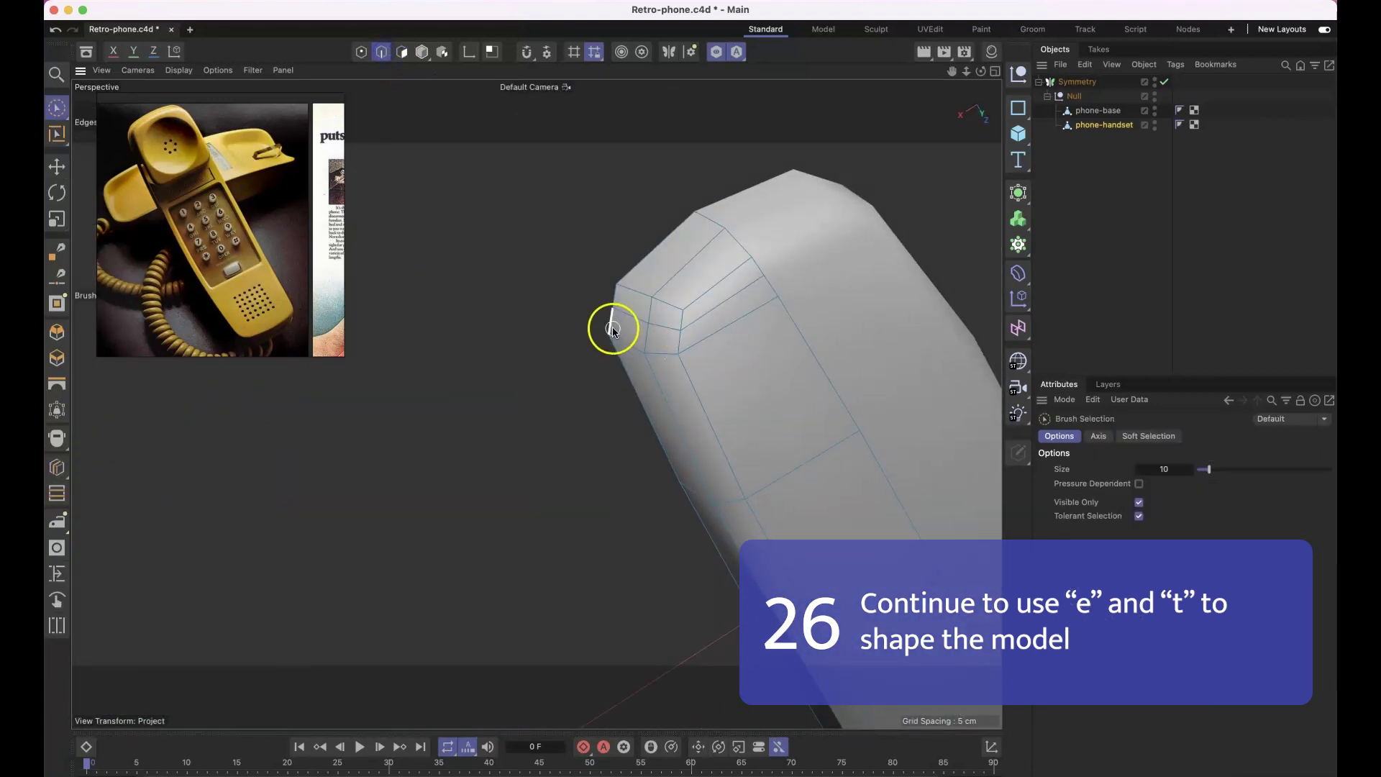
pyautogui.scroll(5, 662, 349)
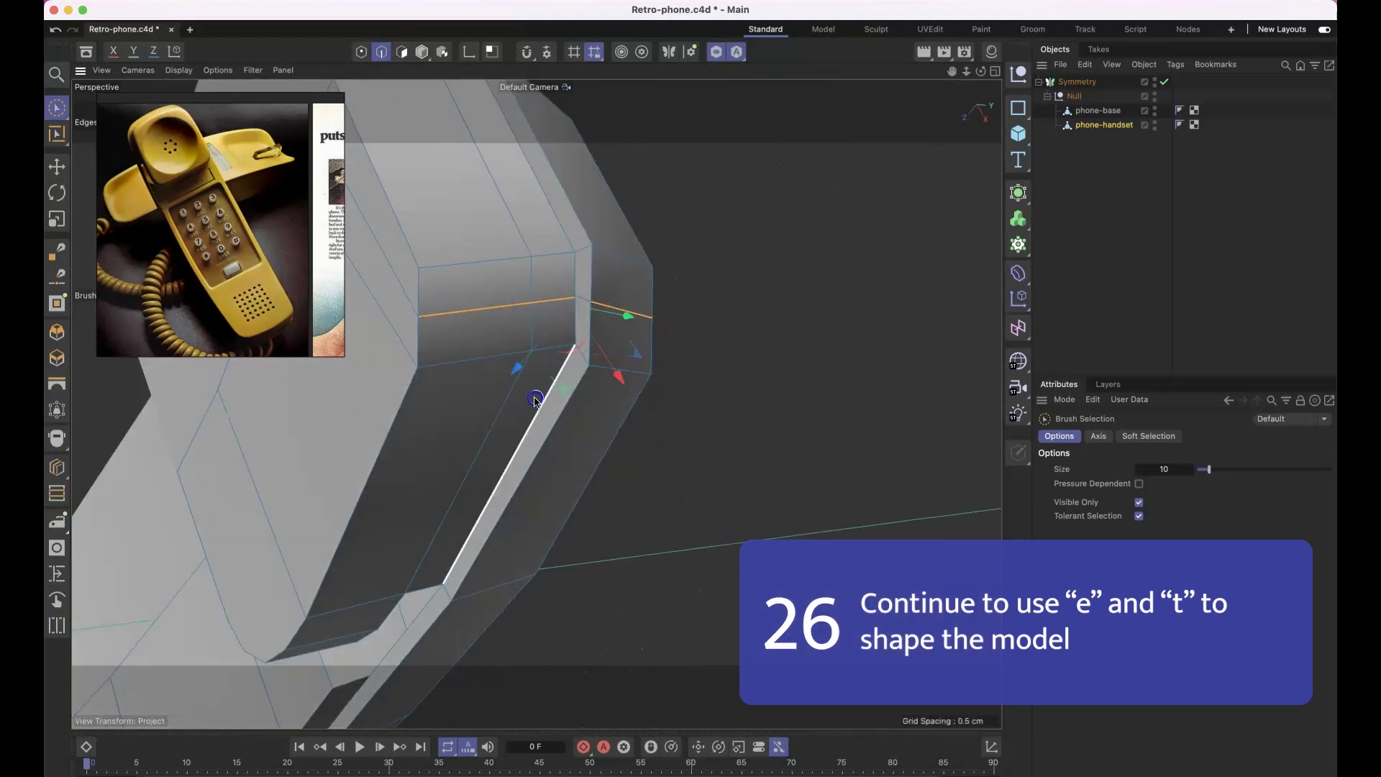
pyautogui.keyDown('alt'); pyautogui.moveTo(532, 394); pyautogui.dragTo(575, 345); pyautogui.keyUp('alt')
pyautogui.click(995, 71)
pyautogui.scroll(3, 854, 282)
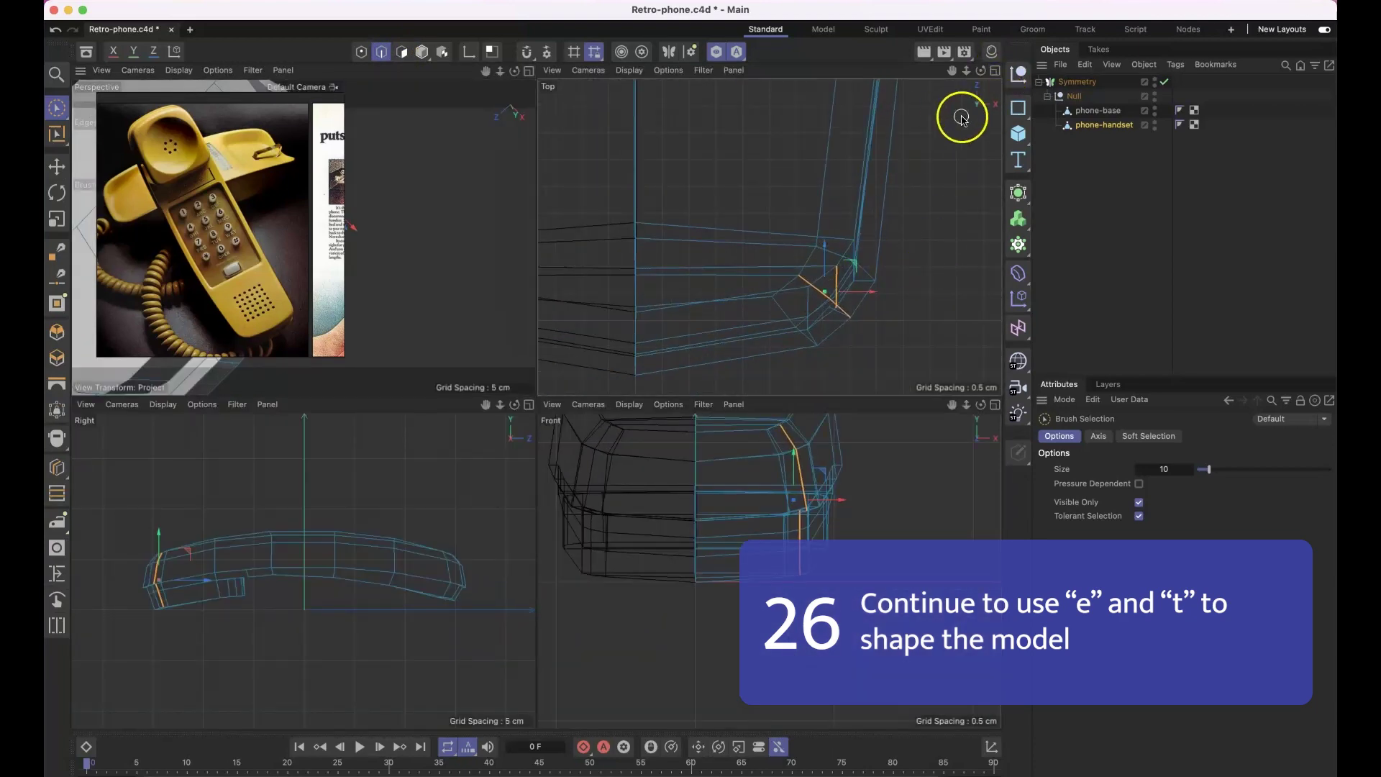
pyautogui.click(531, 71)
# Step: Merge the polygons of the earpiece's flat underside face into one and save the project
pyautogui.keyDown('alt'); pyautogui.moveTo(538, 273); pyautogui.dragTo(523, 340); pyautogui.keyUp('alt')
pyautogui.scroll(-4, 676, 398)
pyautogui.click(405, 54)
pyautogui.click(607, 432)
pyautogui.press('u')
pyautogui.rightClick(639, 393)
pyautogui.click(645, 375)
pyautogui.moveTo(773, 430); pyautogui.dragTo(791, 384)
pyautogui.rightClick(791, 382)
pyautogui.click(799, 375)
pyautogui.click(736, 226)
pyautogui.keyDown('alt'); pyautogui.moveTo(736, 226); pyautogui.dragTo(740, 302); pyautogui.keyUp('alt')
pyautogui.press('super+s')
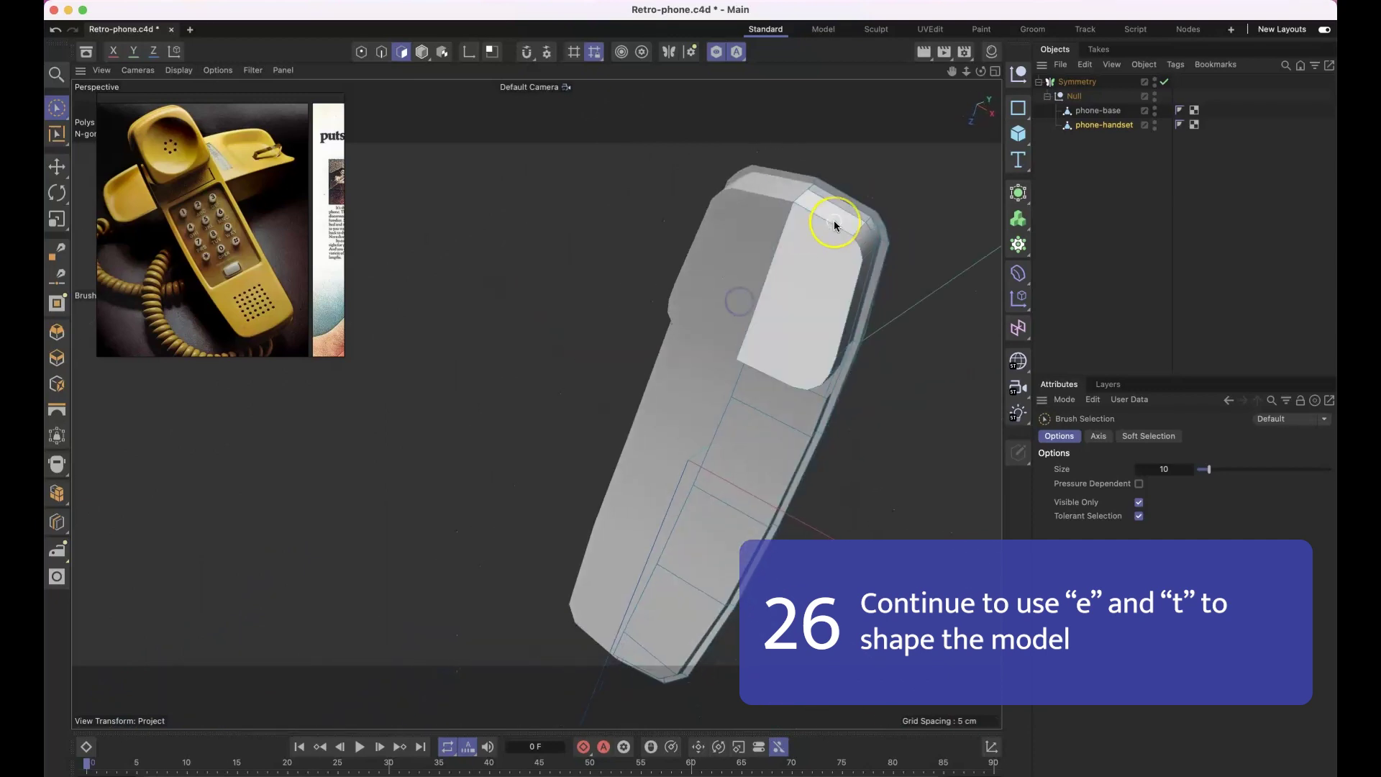
# Step: Add a loop cut through the earpiece's outer end between the centre line and the rounded corner
pyautogui.press('k')
pyautogui.press('l')
pyautogui.scroll(3, 856, 224)
pyautogui.click(829, 199)
pyautogui.keyDown('alt'); pyautogui.moveTo(829, 199); pyautogui.dragTo(702, 304); pyautogui.keyUp('alt')
pyautogui.keyDown('alt'); pyautogui.moveTo(748, 248); pyautogui.dragTo(628, 244); pyautogui.keyUp('alt')
pyautogui.moveTo(513, 198)
pyautogui.keyDown('alt'); pyautogui.mouseDown()
pyautogui.moveTo(630, 219)
pyautogui.moveTo(532, 215)
pyautogui.mouseUp(); pyautogui.keyUp('alt')
pyautogui.press('space')
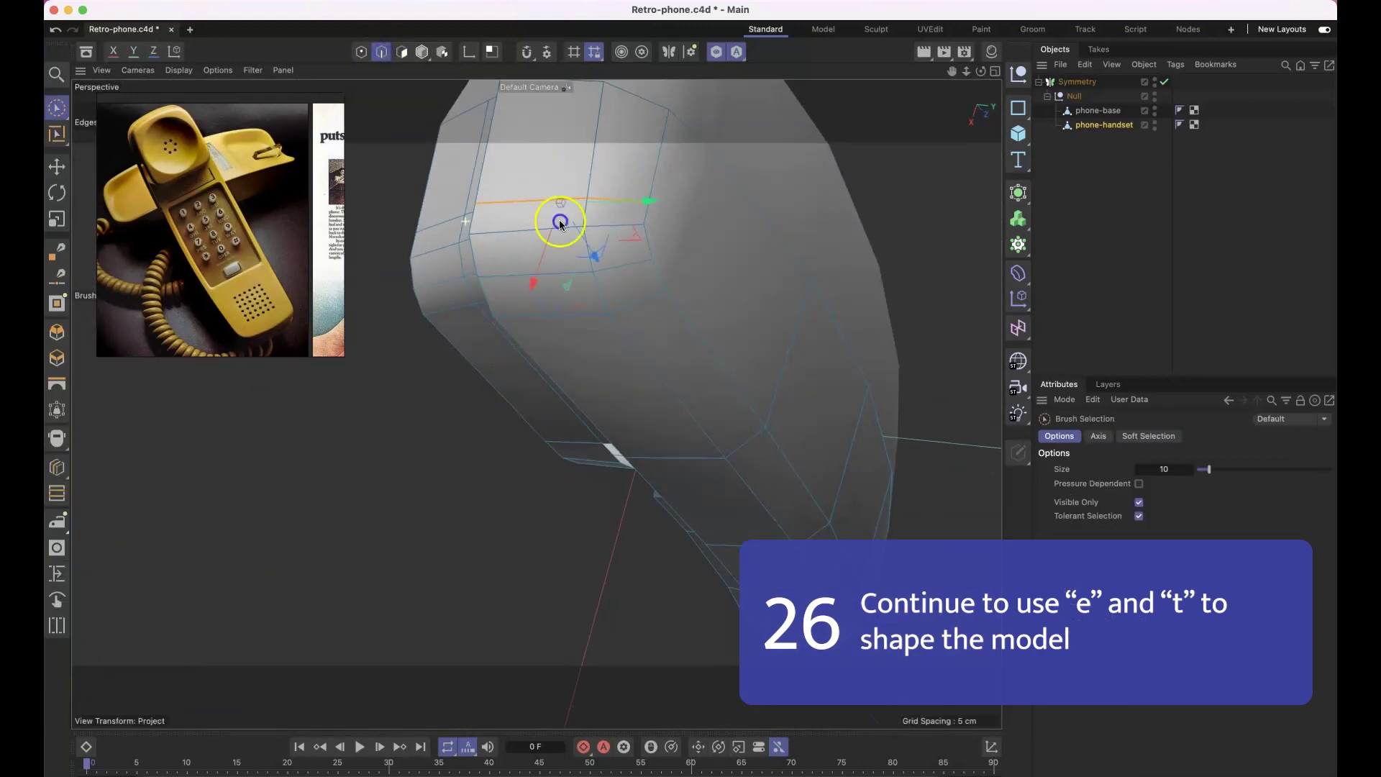
# Step: Select the new loop's edges at the earpiece end and reposition them in the top view to smooth the end curve
pyautogui.keyDown('alt'); pyautogui.moveTo(560, 224); pyautogui.dragTo(580, 186); pyautogui.keyUp('alt')
pyautogui.keyDown('alt'); pyautogui.moveTo(552, 299); pyautogui.dragTo(678, 308); pyautogui.keyUp('alt')
pyautogui.click(996, 71)
pyautogui.moveTo(794, 294); pyautogui.dragTo(794, 296)
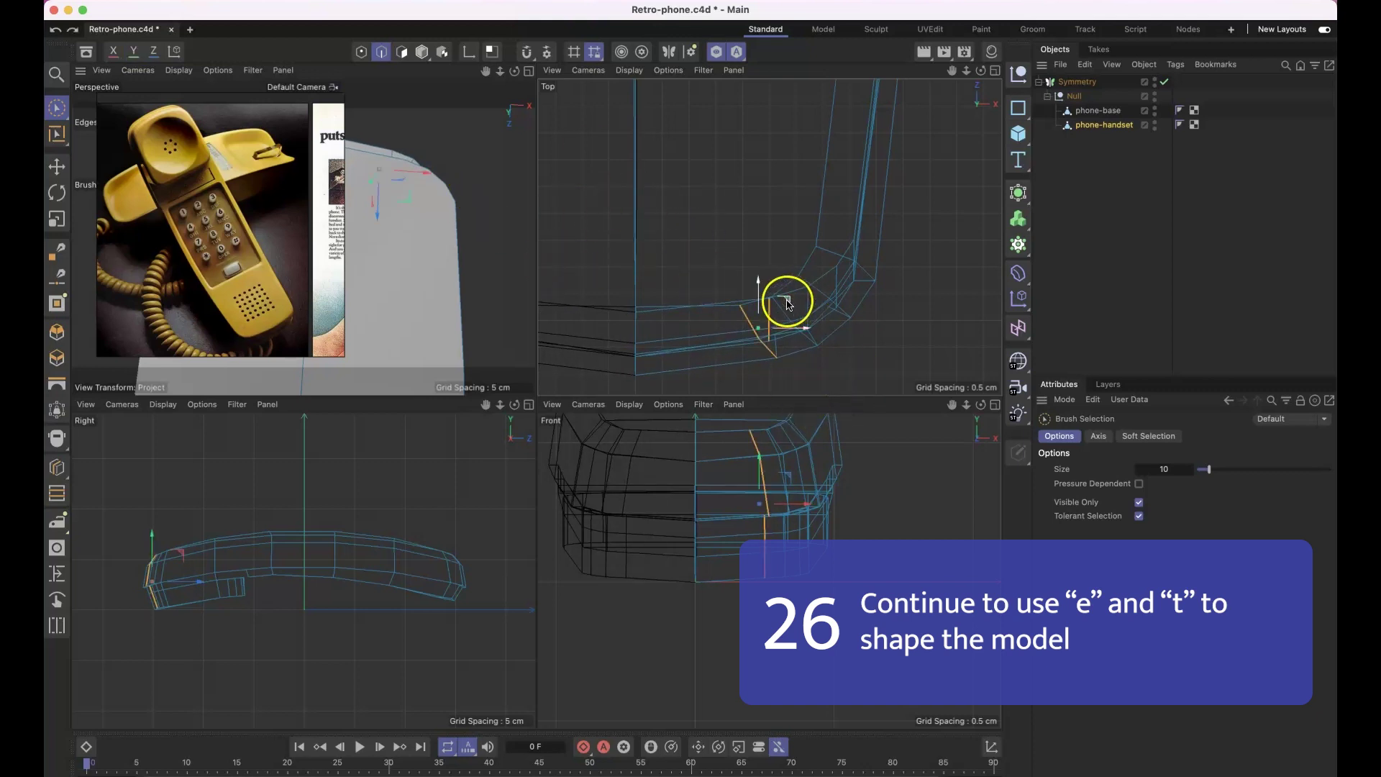
pyautogui.middleClick(448, 238)
# Step: Select the centre-line points at the handset's earpiece end and adjust their position in the perspective view
pyautogui.keyDown('alt'); pyautogui.moveTo(703, 274); pyautogui.dragTo(660, 373); pyautogui.keyUp('alt')
pyautogui.click(362, 49)
pyautogui.keyDown('alt'); pyautogui.moveTo(678, 323); pyautogui.dragTo(614, 404); pyautogui.keyUp('alt')
pyautogui.keyDown('alt'); pyautogui.moveTo(614, 404); pyautogui.dragTo(690, 438, button='right'); pyautogui.keyUp('alt')
pyautogui.keyDown('alt'); pyautogui.moveTo(690, 438); pyautogui.dragTo(412, 536); pyautogui.keyUp('alt')
pyautogui.click(778, 483)
pyautogui.click(502, 542)
pyautogui.keyDown('alt'); pyautogui.moveTo(531, 464); pyautogui.dragTo(675, 573); pyautogui.keyUp('alt')
pyautogui.keyDown('alt'); pyautogui.moveTo(675, 573); pyautogui.dragTo(681, 548, button='right'); pyautogui.keyUp('alt')
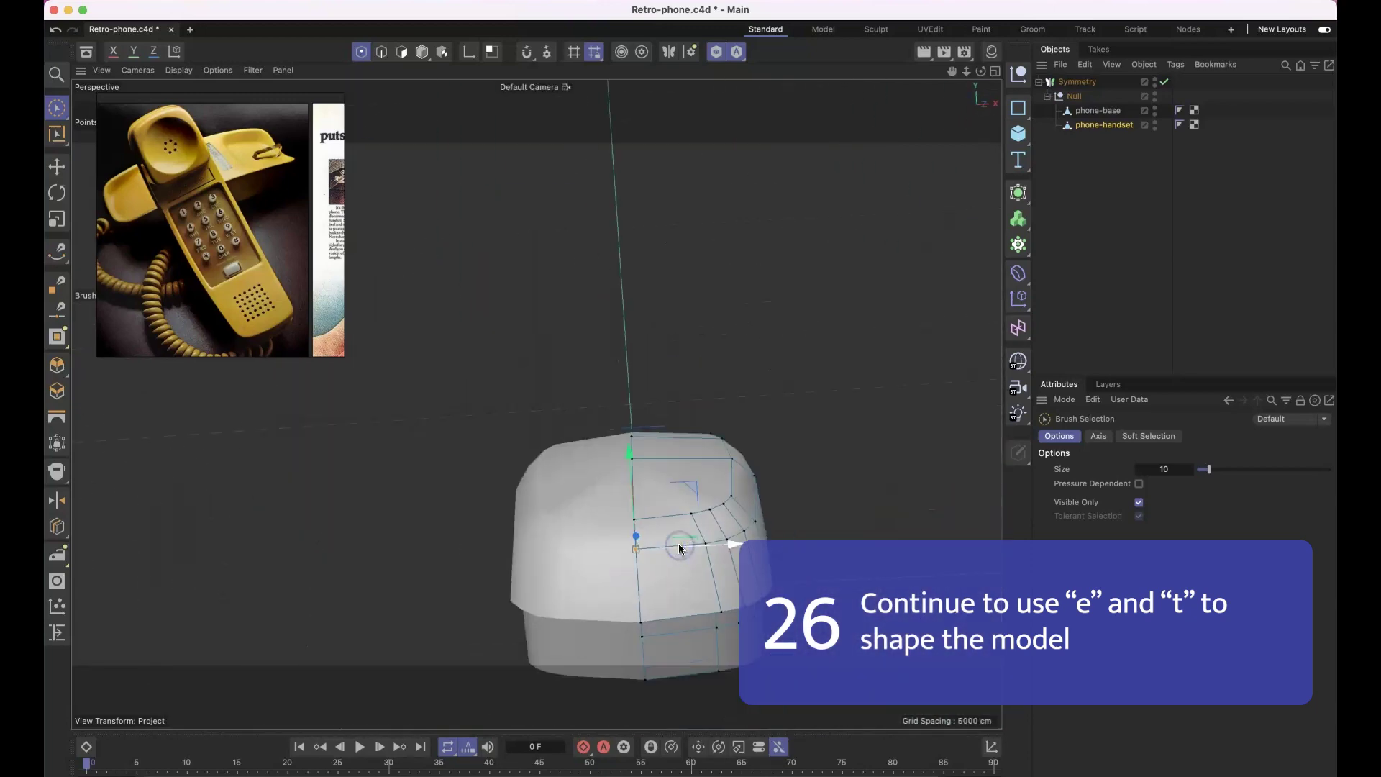
# Step: Add a loop cut across the earpiece's side about halfway along its length, at roughly 48% offset
pyautogui.keyDown('alt'); pyautogui.moveTo(681, 548); pyautogui.dragTo(749, 379); pyautogui.keyUp('alt')
pyautogui.keyDown('alt'); pyautogui.moveTo(729, 720); pyautogui.dragTo(716, 663, button='right'); pyautogui.keyUp('alt')
pyautogui.keyDown('alt'); pyautogui.moveTo(715, 663); pyautogui.dragTo(576, 395); pyautogui.keyUp('alt')
pyautogui.keyDown('alt'); pyautogui.moveTo(576, 395); pyautogui.dragTo(663, 342, button='right'); pyautogui.keyUp('alt')
pyautogui.keyDown('alt'); pyautogui.moveTo(662, 343); pyautogui.dragTo(719, 389); pyautogui.keyUp('alt')
pyautogui.keyDown('alt'); pyautogui.moveTo(719, 388); pyautogui.dragTo(671, 376, button='right'); pyautogui.keyUp('alt')
pyautogui.keyDown('alt'); pyautogui.moveTo(672, 376); pyautogui.dragTo(625, 395); pyautogui.keyUp('alt')
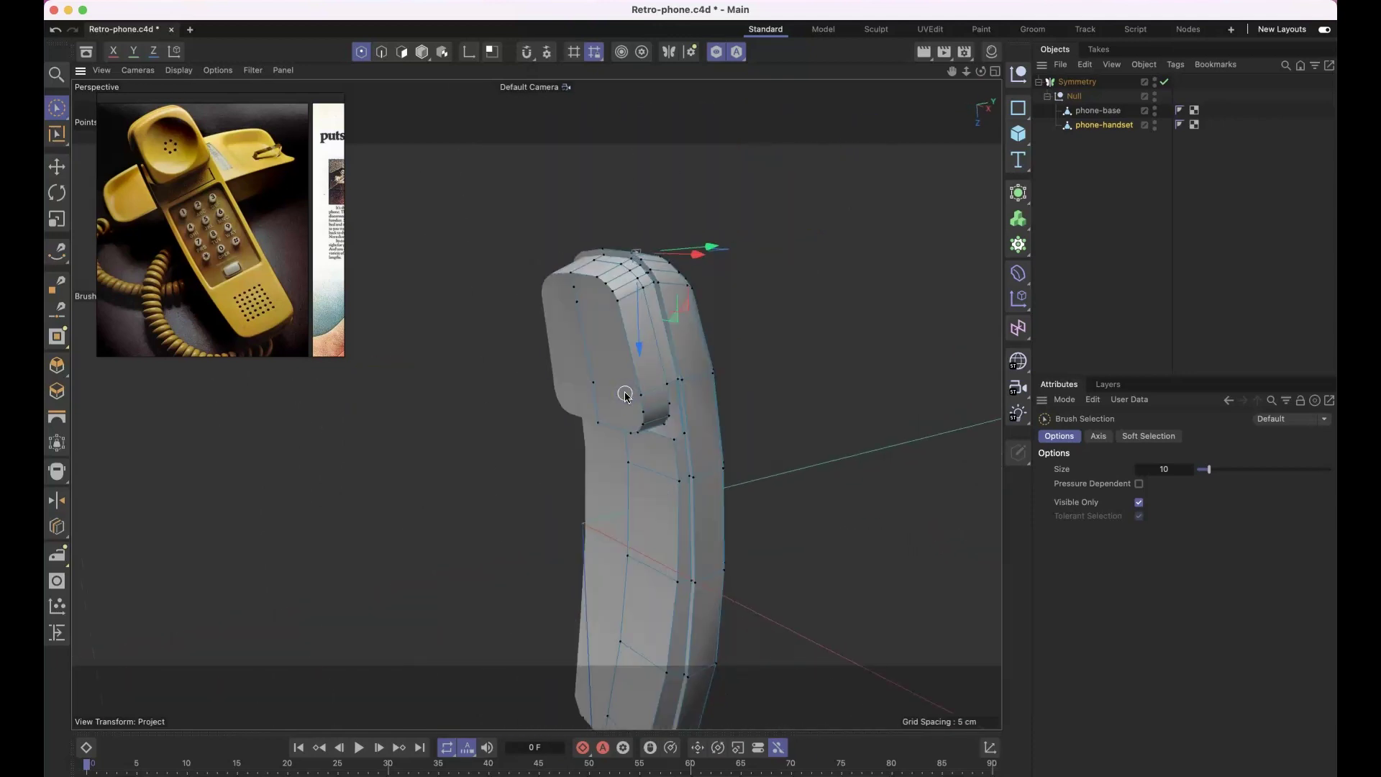
pyautogui.press('m')
pyautogui.press('k')
pyautogui.click(667, 334)
pyautogui.keyDown('alt'); pyautogui.moveTo(682, 333); pyautogui.dragTo(735, 328); pyautogui.keyUp('alt')
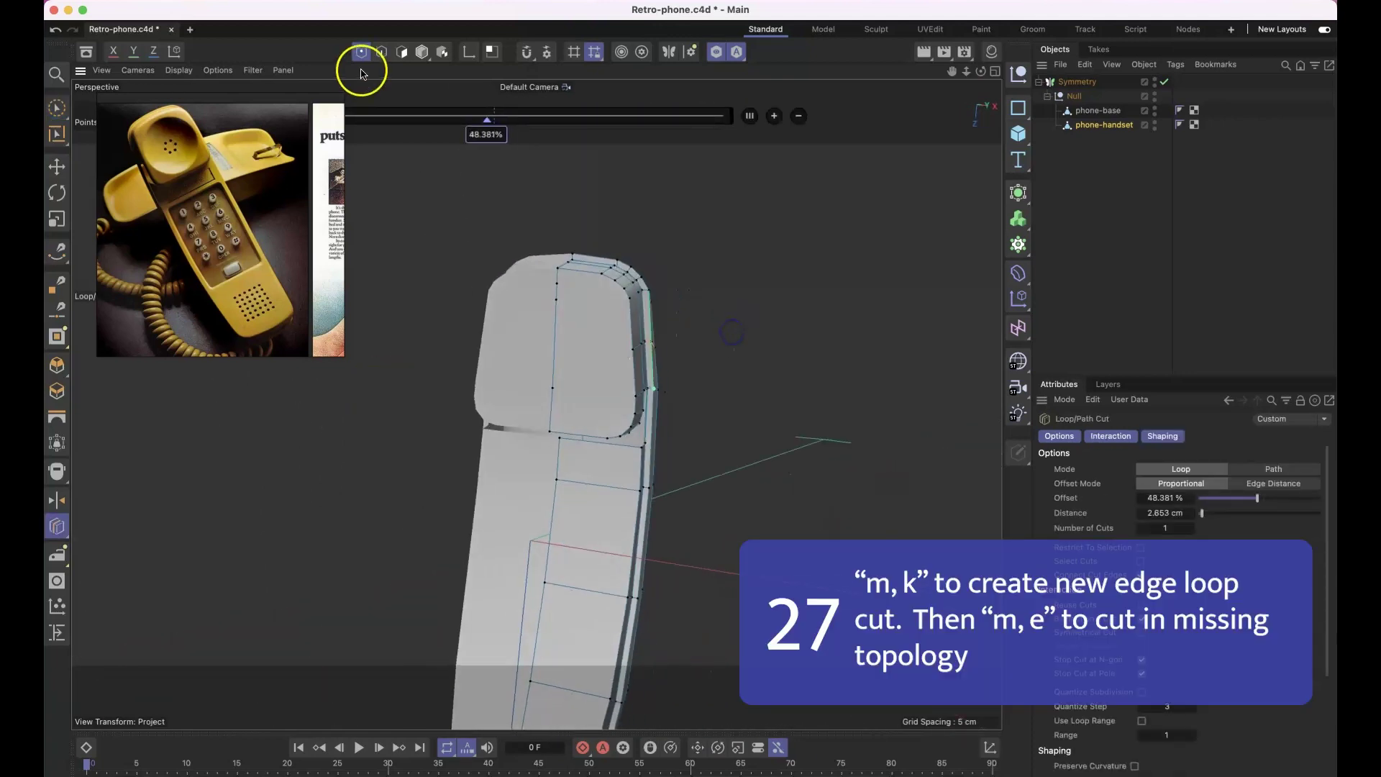
# Step: Select the new loop's edges around the earpiece's side and move them outward about 0.18 cm in the top view
pyautogui.click(381, 53)
pyautogui.keyDown('alt'); pyautogui.moveTo(625, 398); pyautogui.dragTo(671, 316, button='right'); pyautogui.keyUp('alt')
pyautogui.click(62, 105)
pyautogui.keyDown('alt'); pyautogui.moveTo(563, 290); pyautogui.dragTo(238, 293); pyautogui.keyUp('alt')
pyautogui.click(606, 292)
pyautogui.keyDown('shift'); pyautogui.click(684, 279); pyautogui.keyUp('shift')
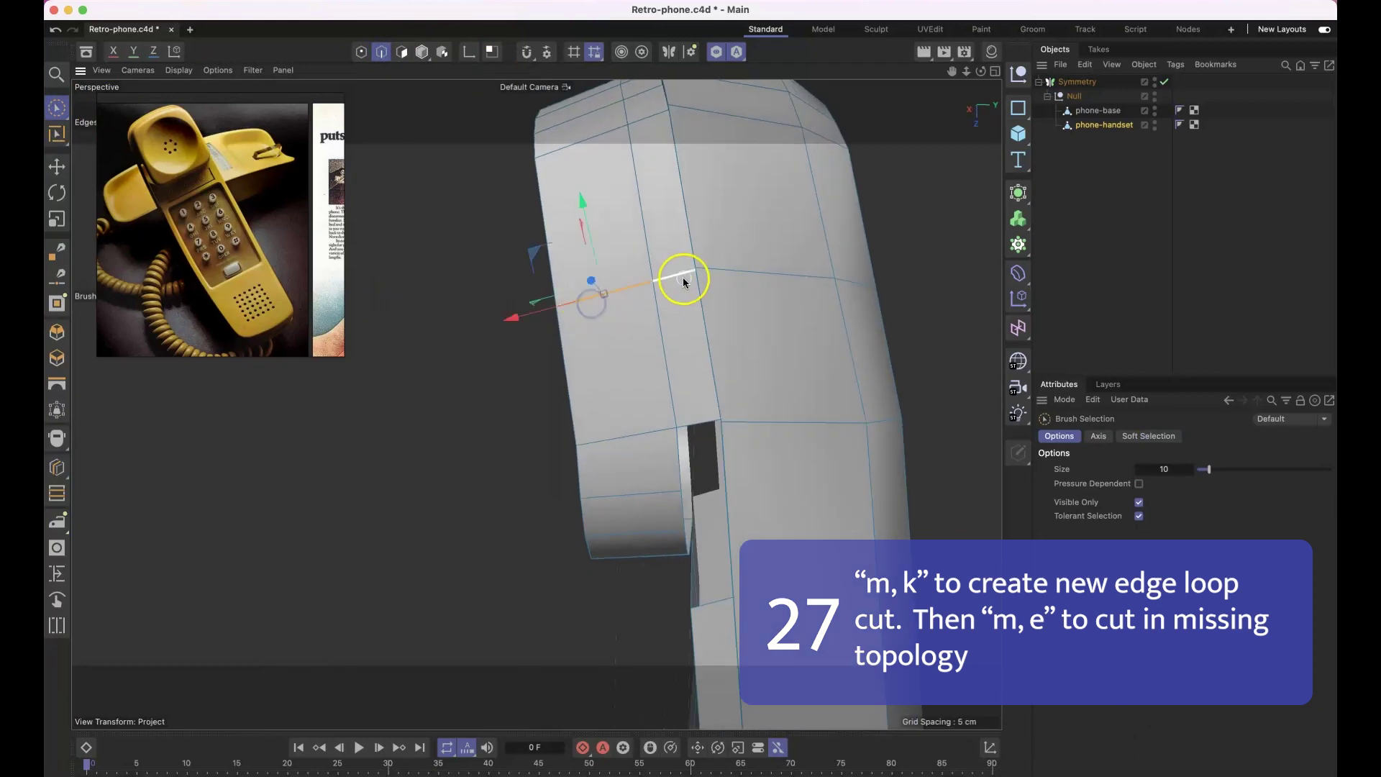
pyautogui.keyDown('shift'); pyautogui.click(858, 287); pyautogui.keyUp('shift')
pyautogui.keyDown('alt'); pyautogui.moveTo(858, 288); pyautogui.dragTo(943, 293); pyautogui.keyUp('alt')
pyautogui.scroll(8, 885, 240)
pyautogui.keyDown('alt'); pyautogui.moveTo(640, 384); pyautogui.dragTo(613, 373, button='right'); pyautogui.keyUp('alt')
pyautogui.keyDown('alt'); pyautogui.moveTo(613, 373); pyautogui.dragTo(598, 290); pyautogui.keyUp('alt')
pyautogui.middleClick(916, 256)
pyautogui.keyDown('alt'); pyautogui.moveTo(916, 256); pyautogui.dragTo(885, 230, button='right'); pyautogui.keyUp('alt')
pyautogui.keyDown('alt'); pyautogui.moveTo(885, 230); pyautogui.dragTo(849, 227, button='middle'); pyautogui.keyUp('alt')
pyautogui.moveTo(820, 200); pyautogui.dragTo(827, 203)
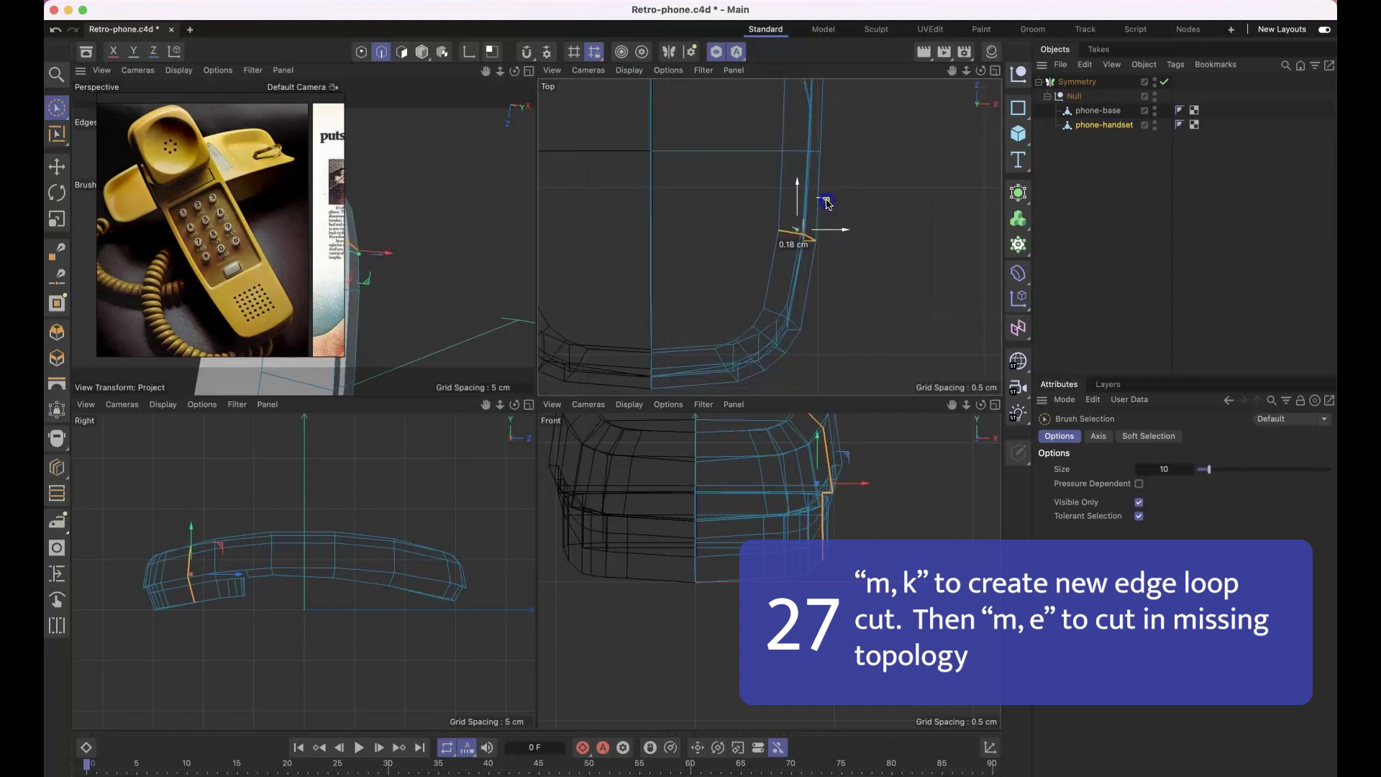
# Step: Select the polygon on the earpiece's flat face and hide it from the handset mesh
pyautogui.keyDown('alt'); pyautogui.moveTo(891, 174); pyautogui.dragTo(887, 194, button='right'); pyautogui.keyUp('alt')
pyautogui.middleClick(506, 151)
pyautogui.keyDown('alt'); pyautogui.moveTo(484, 324); pyautogui.dragTo(484, 233); pyautogui.keyUp('alt')
pyautogui.press('Return')
pyautogui.click(511, 378)
pyautogui.press('v')
pyautogui.moveTo(546, 348)
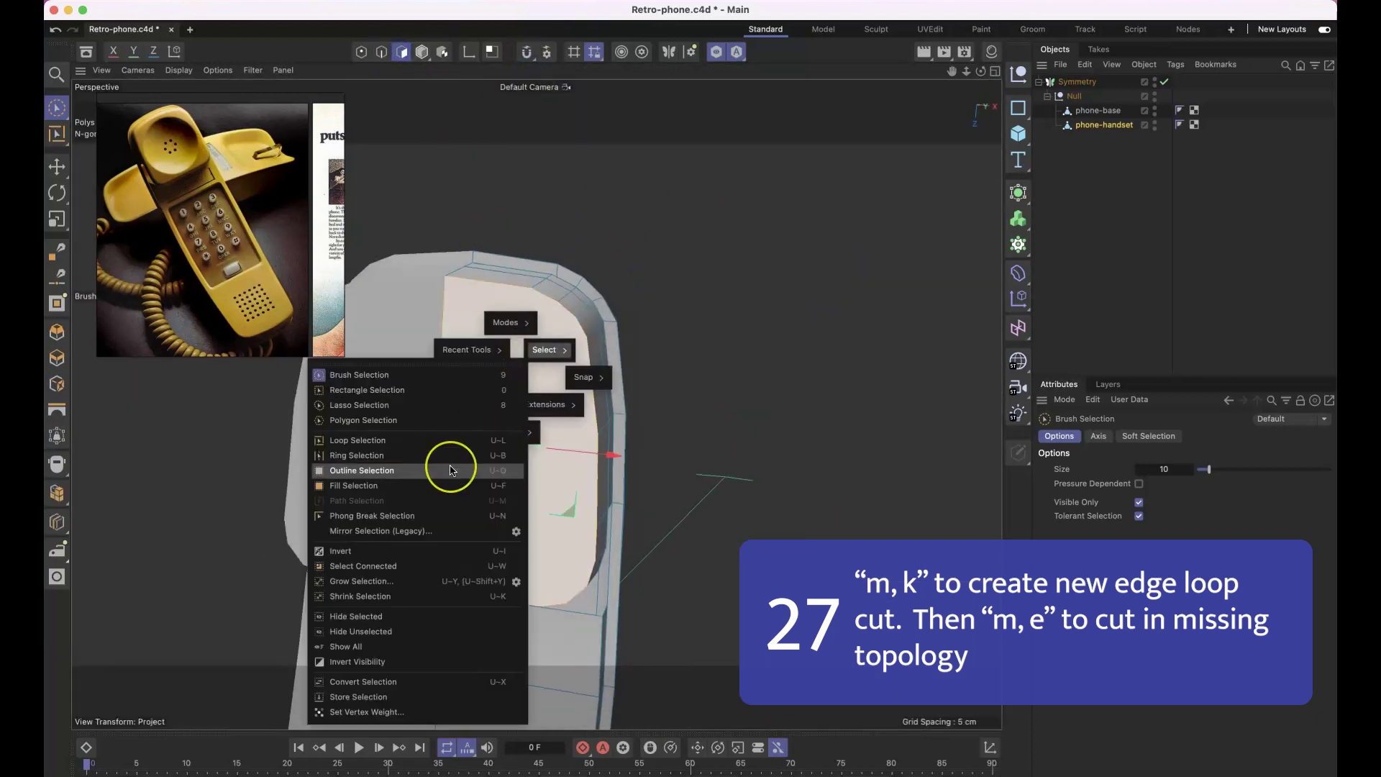
pyautogui.click(422, 612)
# Step: Use the Polygon Pen in point mode to cut in the missing edges along the earpiece's inner corner, undoing the last change
pyautogui.keyDown('alt'); pyautogui.moveTo(699, 439); pyautogui.dragTo(726, 365); pyautogui.keyUp('alt')
pyautogui.keyDown('alt'); pyautogui.moveTo(574, 410); pyautogui.dragTo(586, 339, button='right'); pyautogui.keyUp('alt')
pyautogui.moveTo(586, 339)
pyautogui.keyDown('alt'); pyautogui.mouseDown()
pyautogui.moveTo(558, 453)
pyautogui.moveTo(592, 355)
pyautogui.mouseUp(); pyautogui.keyUp('alt')
pyautogui.press('Return')
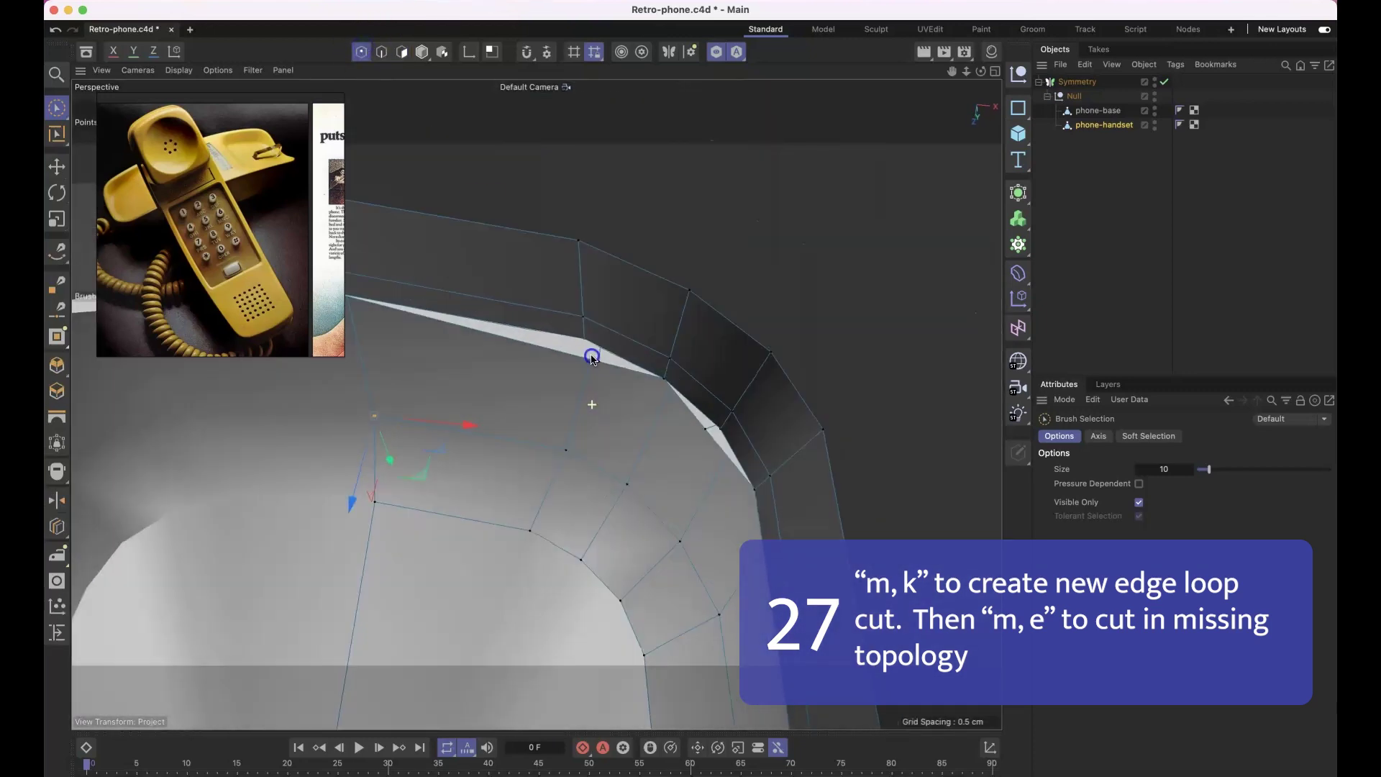
pyautogui.keyDown('alt'); pyautogui.moveTo(592, 404); pyautogui.dragTo(613, 284, button='right'); pyautogui.keyUp('alt')
pyautogui.press('m')
pyautogui.keyDown('alt'); pyautogui.moveTo(612, 284); pyautogui.dragTo(614, 321); pyautogui.keyUp('alt')
pyautogui.press('e')
pyautogui.press('super+z')
pyautogui.keyDown('alt'); pyautogui.moveTo(690, 237); pyautogui.dragTo(681, 395); pyautogui.keyUp('alt')
# Step: Select the single rim point at the gap beside the earpiece corner with Rectangle Selection
pyautogui.click(63, 112)
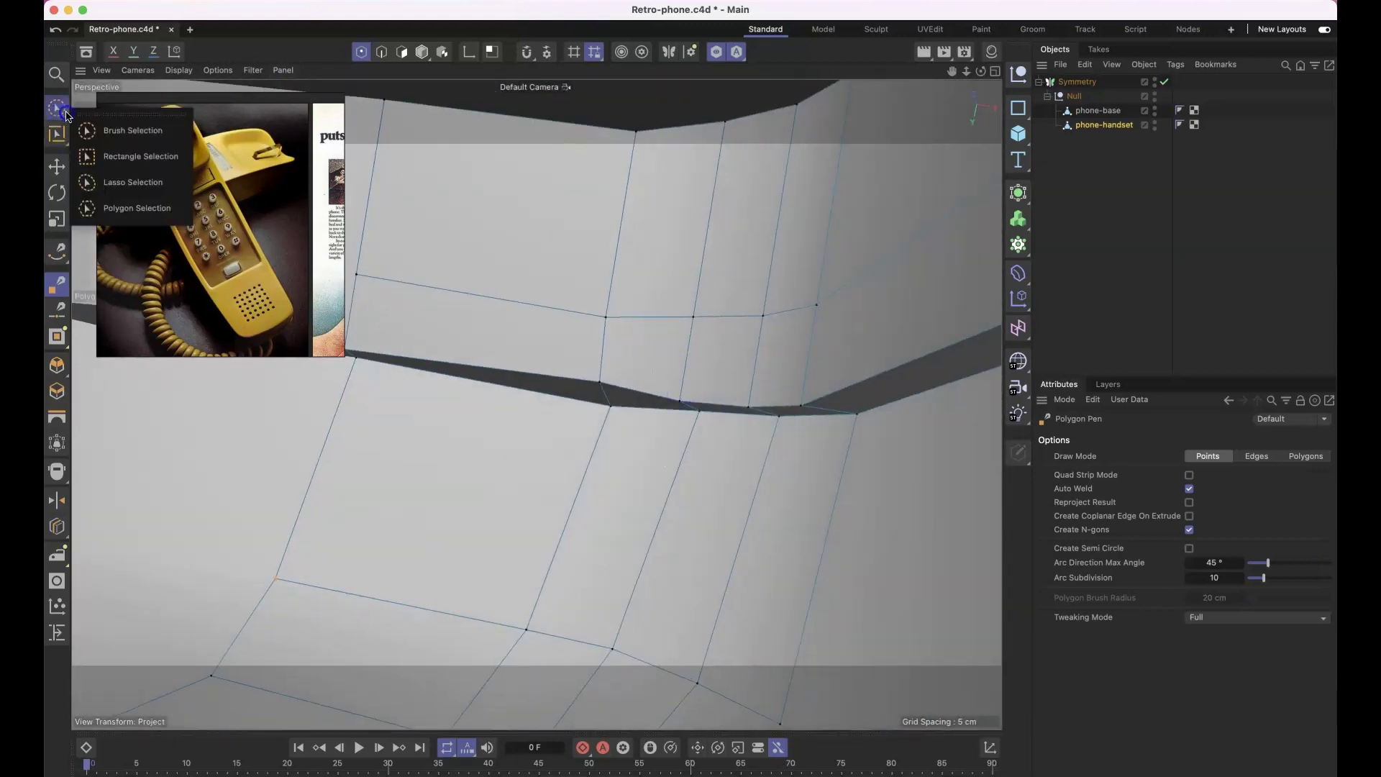
pyautogui.click(140, 156)
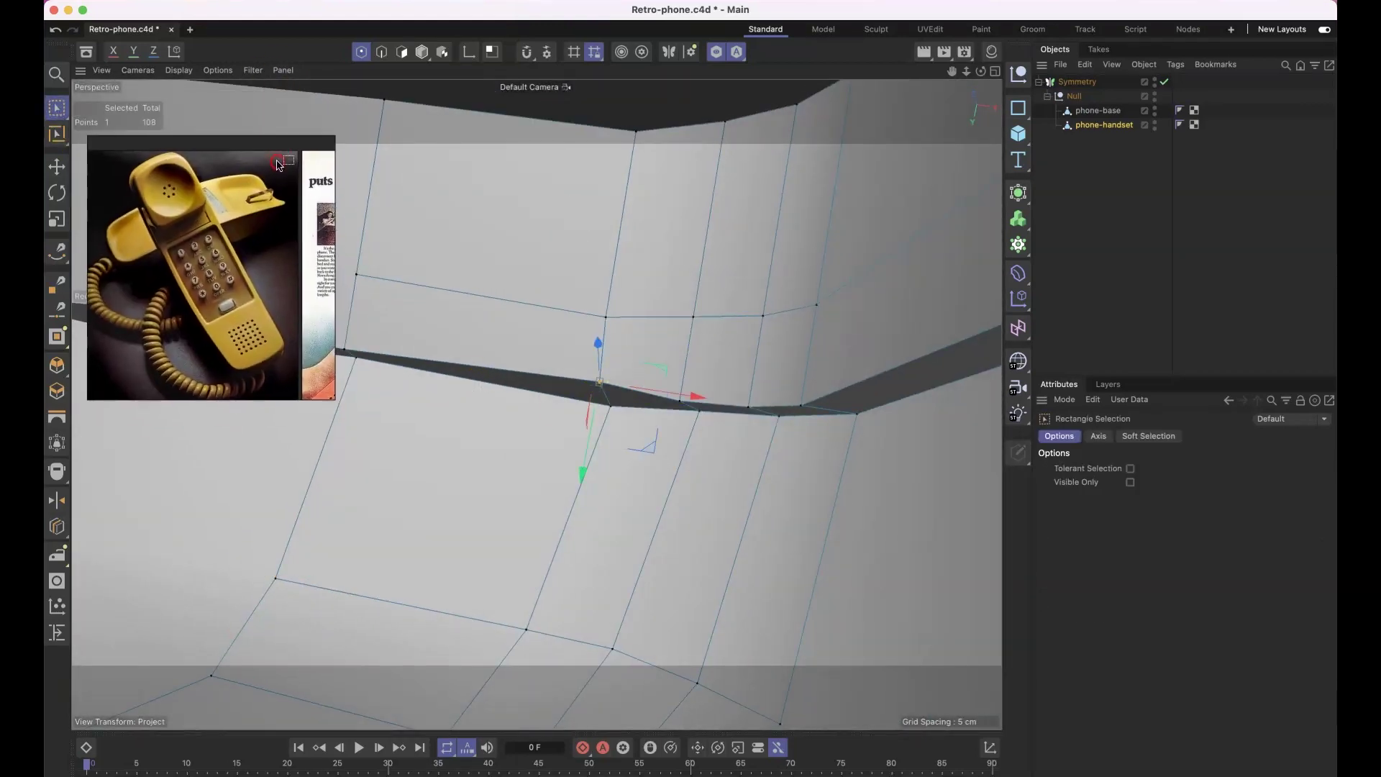
pyautogui.keyDown('alt'); pyautogui.moveTo(906, 372); pyautogui.dragTo(646, 501); pyautogui.keyUp('alt')
# Step: Return to model mode and add a cylinder primitive to the scene
pyautogui.click(423, 52)
pyautogui.keyDown('alt'); pyautogui.moveTo(590, 448); pyautogui.dragTo(423, 455); pyautogui.keyUp('alt')
pyautogui.scroll(-5, 518, 400)
pyautogui.keyDown('alt'); pyautogui.moveTo(518, 400); pyautogui.dragTo(437, 571); pyautogui.keyUp('alt')
pyautogui.moveTo(1018, 134); pyautogui.dragTo(1177, 164)
pyautogui.scroll(-5, 793, 322)
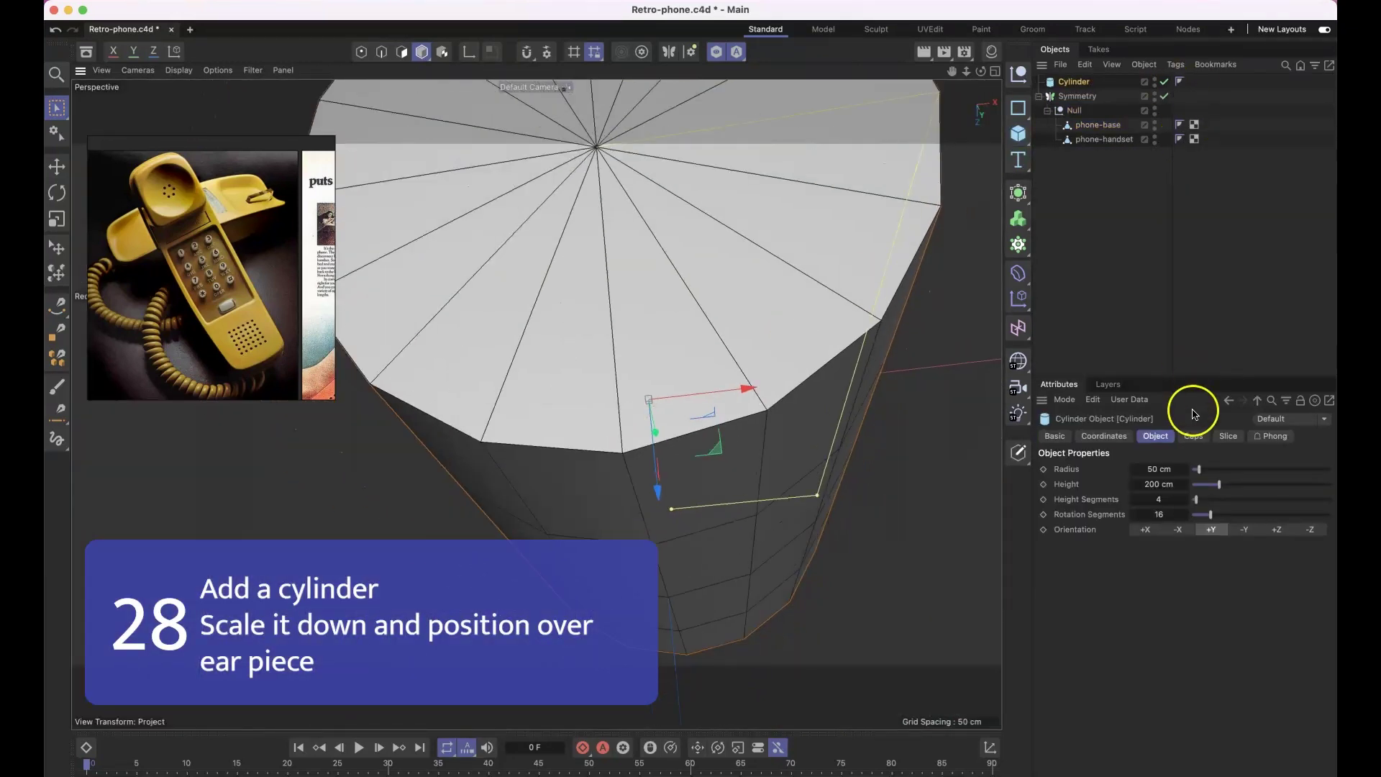
# Step: Set the new cylinder's radius and height to 1 cm each
pyautogui.doubleClick(1172, 467)
pyautogui.write('10')
pyautogui.press('Tab')
pyautogui.write('1')
pyautogui.press('Tab')
pyautogui.write('1')
pyautogui.press('Tab')
pyautogui.doubleClick(1171, 469)
pyautogui.write('0.1')
pyautogui.press('Return')
pyautogui.press('s')
pyautogui.scroll(-10, 584, 379)
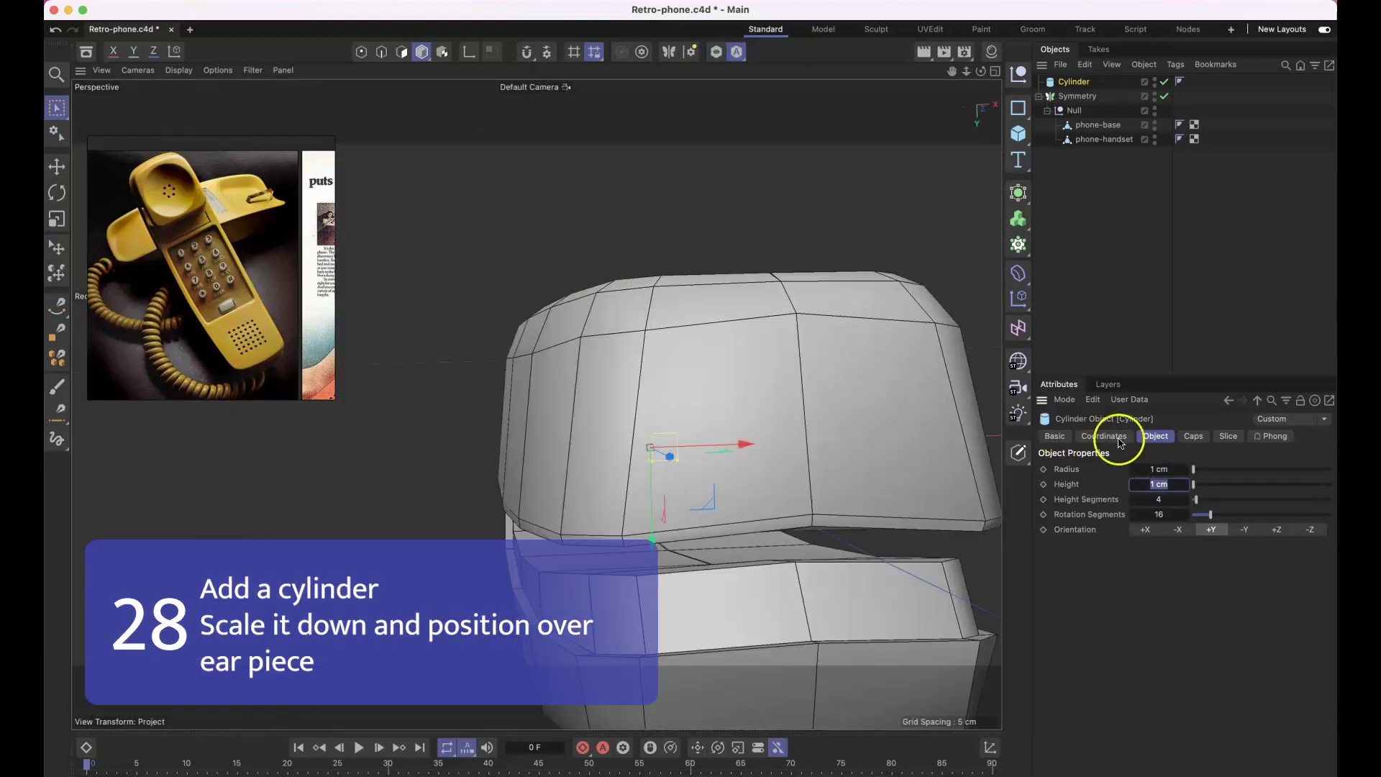
# Step: Hide phone-base and move the cylinder over the handset's earpiece
pyautogui.keyDown('alt'); pyautogui.moveTo(885, 440); pyautogui.dragTo(928, 414); pyautogui.keyUp('alt')
pyautogui.doubleClick(1154, 123)
pyautogui.keyDown('alt'); pyautogui.moveTo(798, 359); pyautogui.dragTo(771, 392); pyautogui.keyUp('alt')
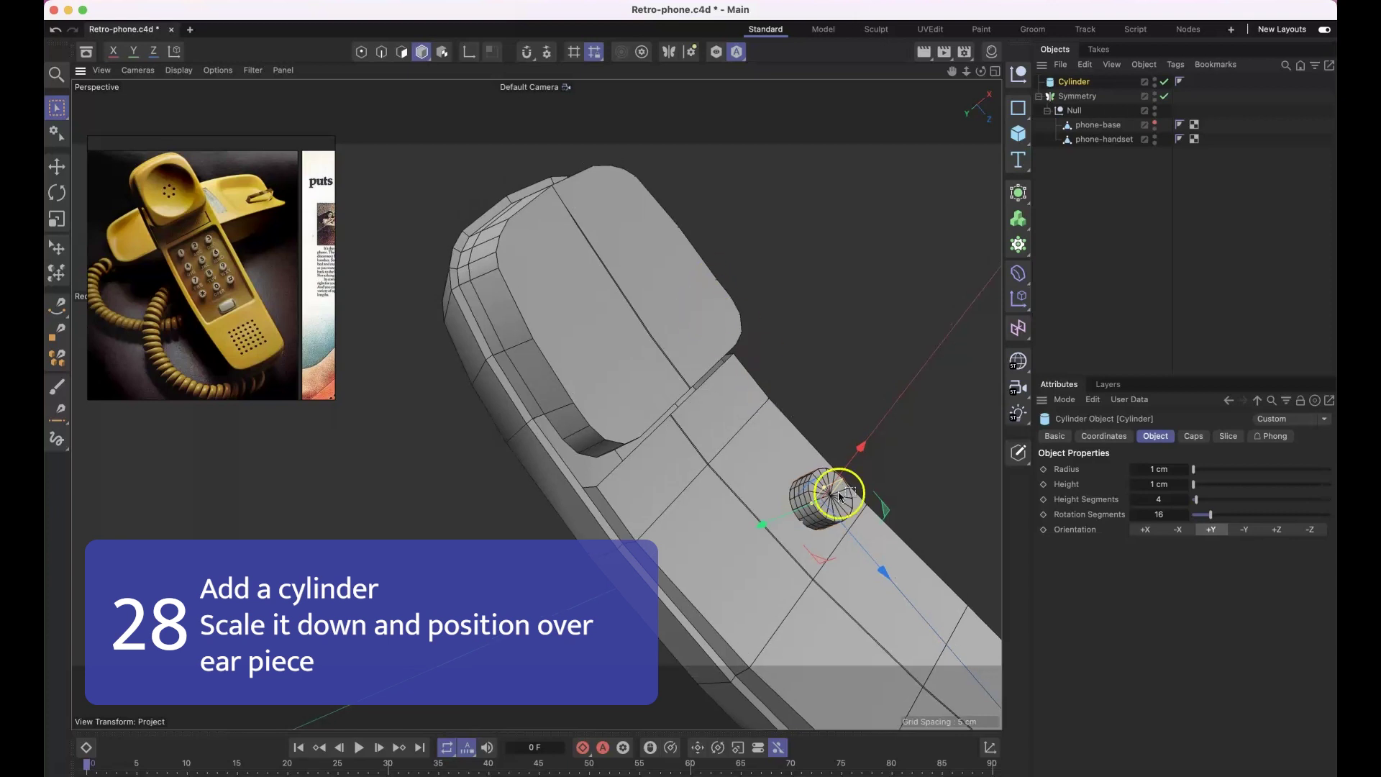
pyautogui.keyDown('alt'); pyautogui.moveTo(928, 514); pyautogui.dragTo(837, 511); pyautogui.keyUp('alt')
pyautogui.moveTo(827, 529); pyautogui.dragTo(689, 375)
pyautogui.scroll(5, 624, 241)
pyautogui.keyDown('alt'); pyautogui.moveTo(621, 235); pyautogui.dragTo(722, 292); pyautogui.keyUp('alt')
pyautogui.keyDown('alt'); pyautogui.moveTo(647, 399); pyautogui.dragTo(632, 299); pyautogui.keyUp('alt')
# Step: Resize the cylinder to about 3.8 cm radius and 2 cm height with one height segment to fit the earpiece
pyautogui.moveTo(559, 499); pyautogui.dragTo(595, 591)
pyautogui.scroll(-5, 594, 591)
pyautogui.keyDown('alt'); pyautogui.moveTo(536, 545); pyautogui.dragTo(467, 582); pyautogui.keyUp('alt')
pyautogui.keyDown('alt'); pyautogui.moveTo(533, 403); pyautogui.dragTo(715, 422); pyautogui.keyUp('alt')
pyautogui.keyDown('alt'); pyautogui.moveTo(600, 551); pyautogui.dragTo(601, 585); pyautogui.keyUp('alt')
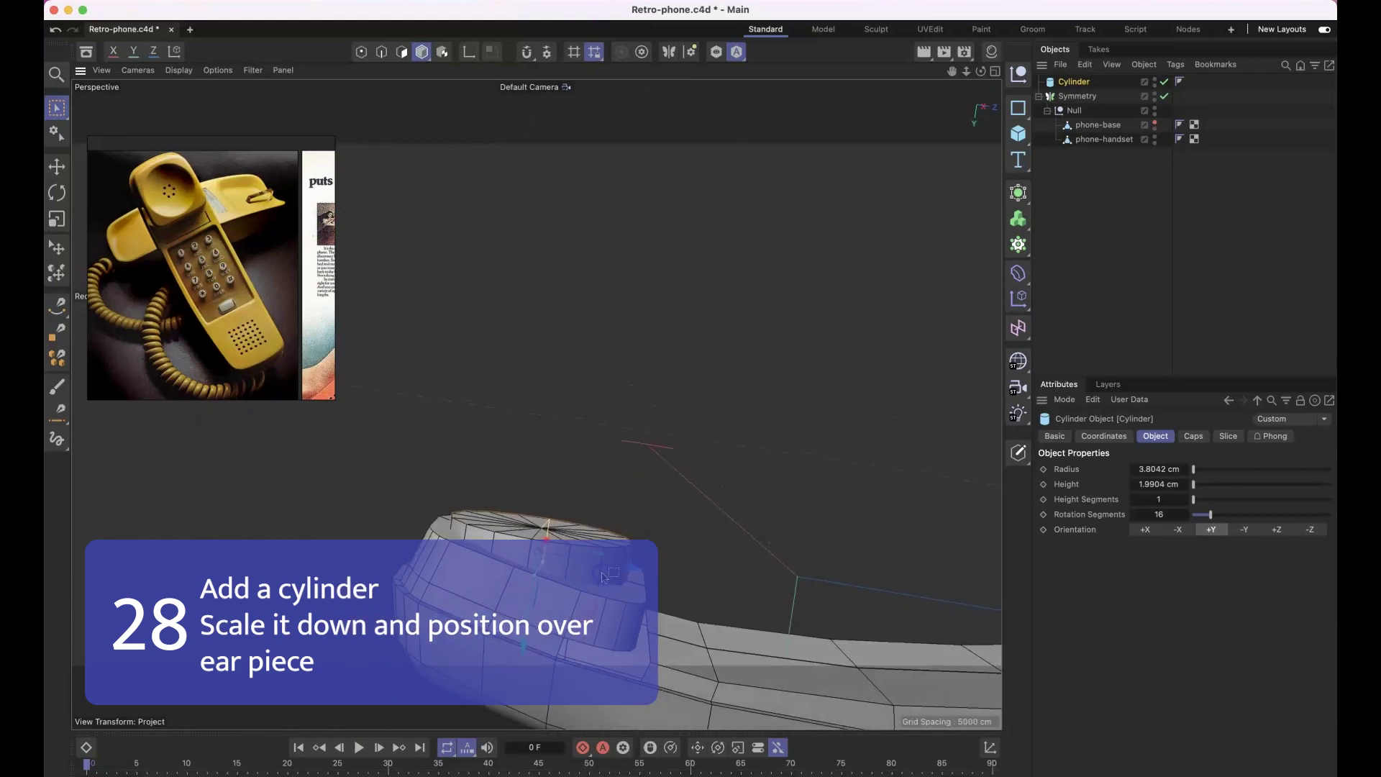
# Step: Rotate the cylinder to match the slant of the earpiece's face
pyautogui.scroll(5, 601, 581)
pyautogui.press('r')
pyautogui.moveTo(532, 499); pyautogui.dragTo(670, 330)
pyautogui.scroll(-5, 667, 390)
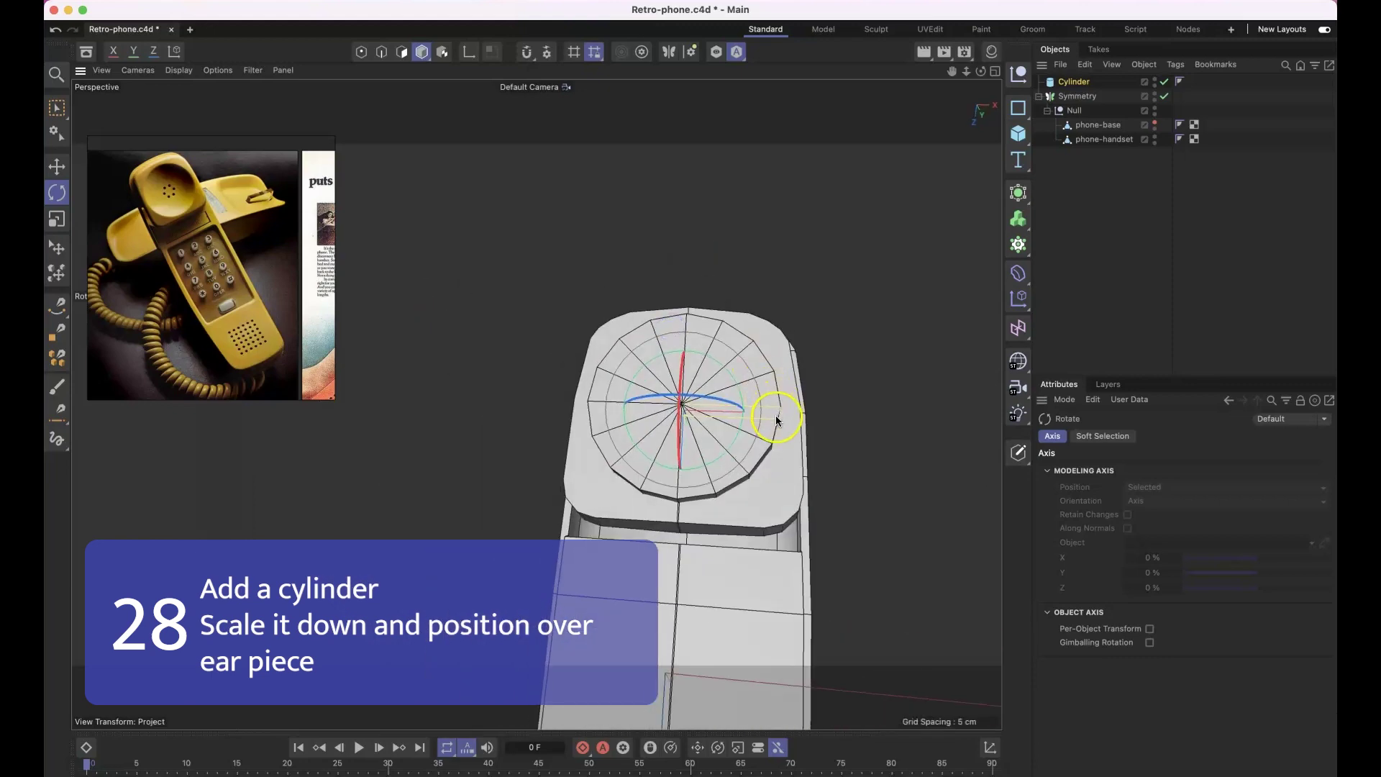
pyautogui.keyDown('alt'); pyautogui.moveTo(783, 417); pyautogui.dragTo(810, 397, button='middle'); pyautogui.keyUp('alt')
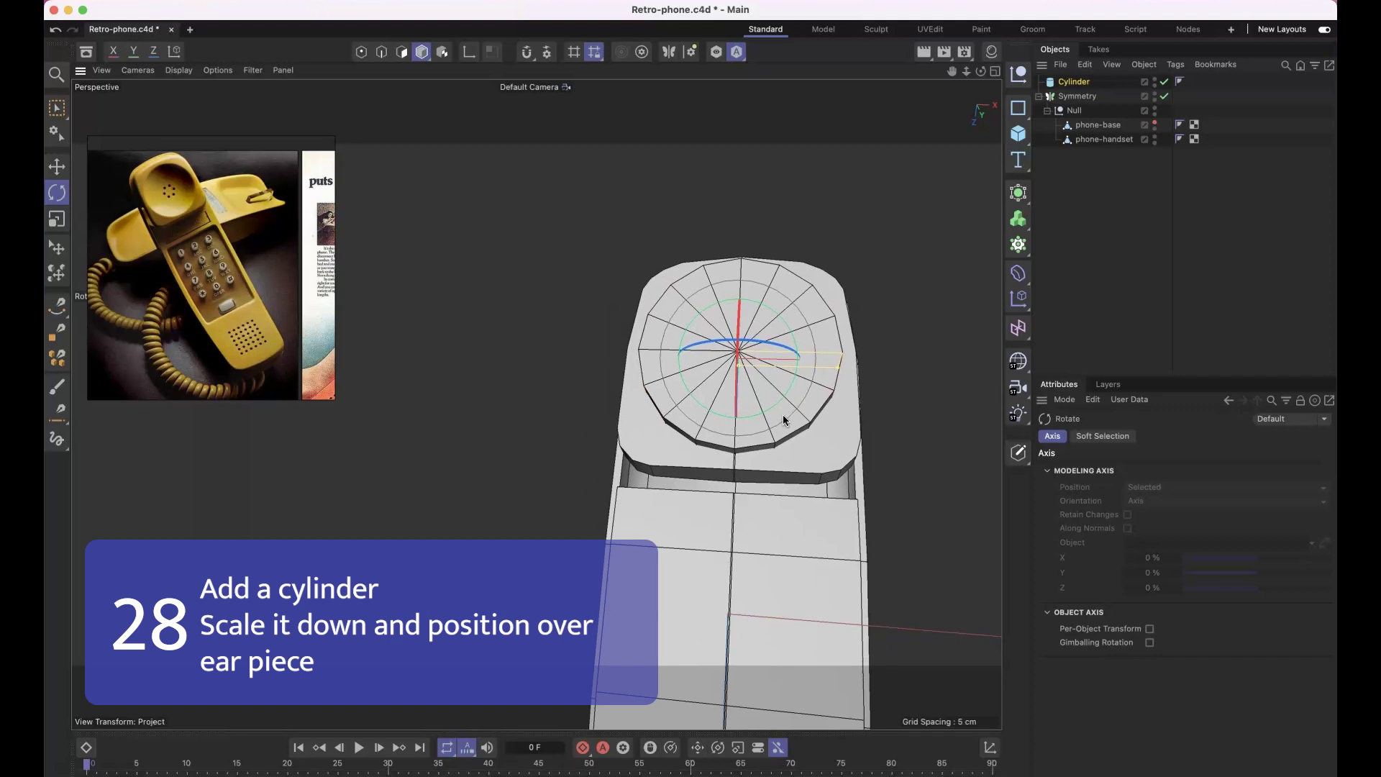
# Step: Fine-tune the cylinder's position and scale so it sits partly embedded in the earpiece's face
pyautogui.keyDown('alt'); pyautogui.moveTo(783, 413); pyautogui.dragTo(726, 507); pyautogui.keyUp('alt')
pyautogui.press('e')
pyautogui.press('t')
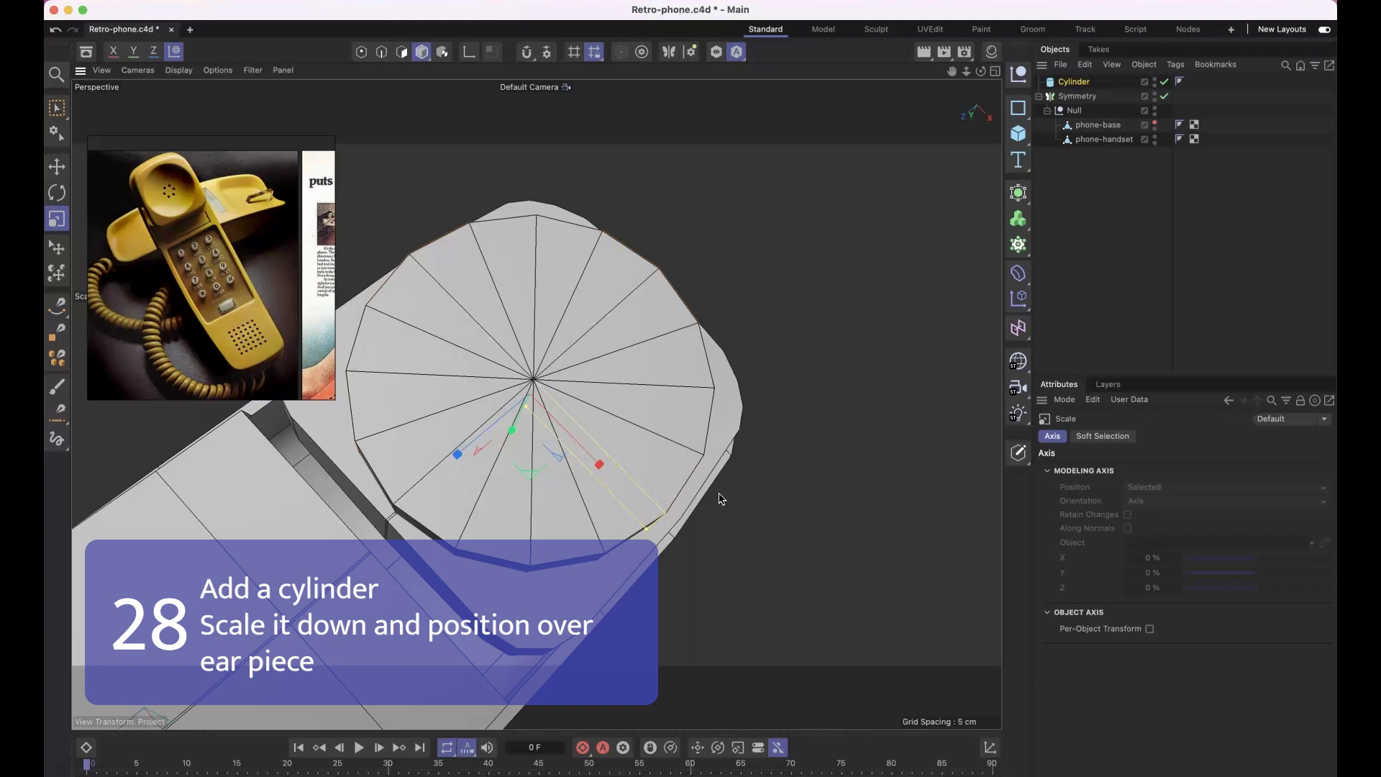
pyautogui.keyDown('alt'); pyautogui.moveTo(721, 509); pyautogui.dragTo(721, 514); pyautogui.keyUp('alt')
pyautogui.keyDown('alt'); pyautogui.moveTo(688, 348); pyautogui.dragTo(554, 345); pyautogui.keyUp('alt')
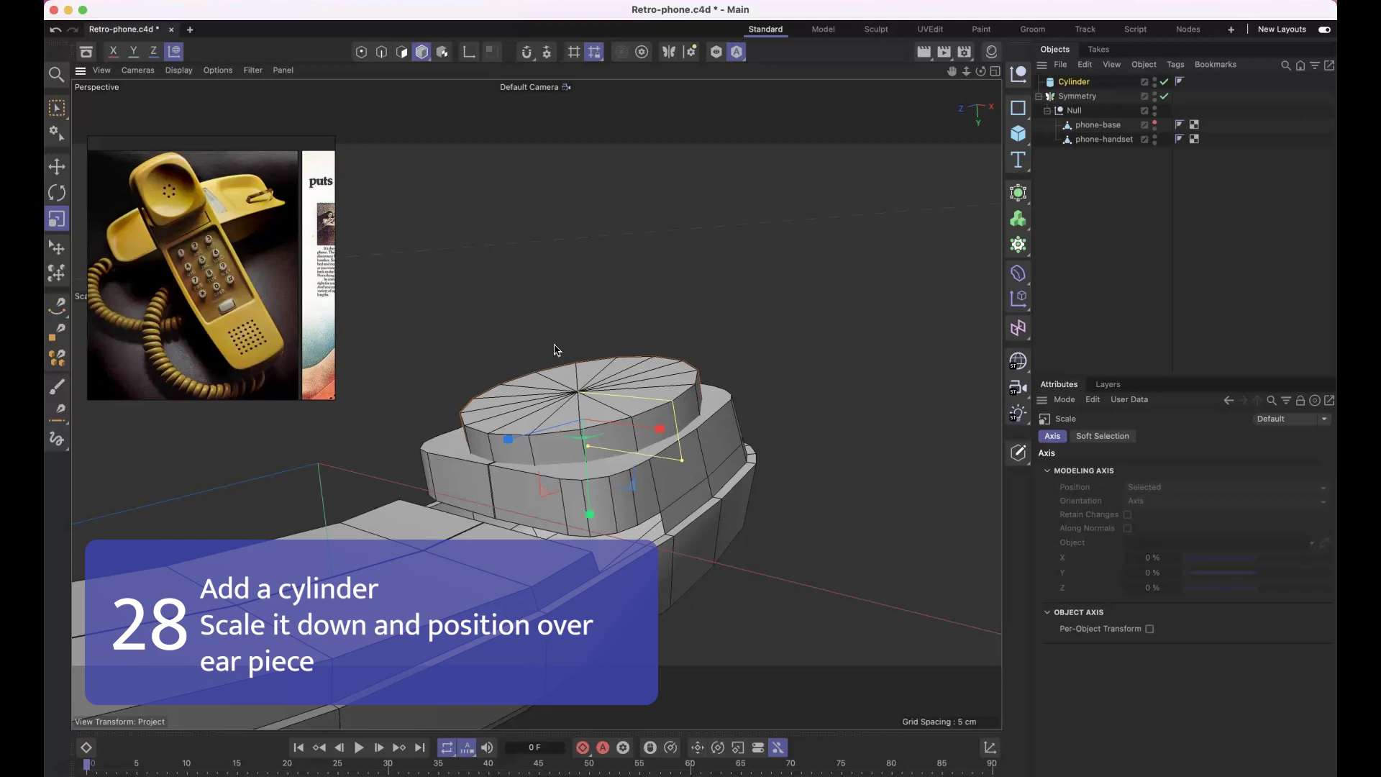
pyautogui.keyDown('alt'); pyautogui.moveTo(555, 351); pyautogui.dragTo(548, 414); pyautogui.keyUp('alt')
pyautogui.scroll(8, 614, 287)
pyautogui.keyDown('alt'); pyautogui.moveTo(600, 351); pyautogui.dragTo(611, 277); pyautogui.keyUp('alt')
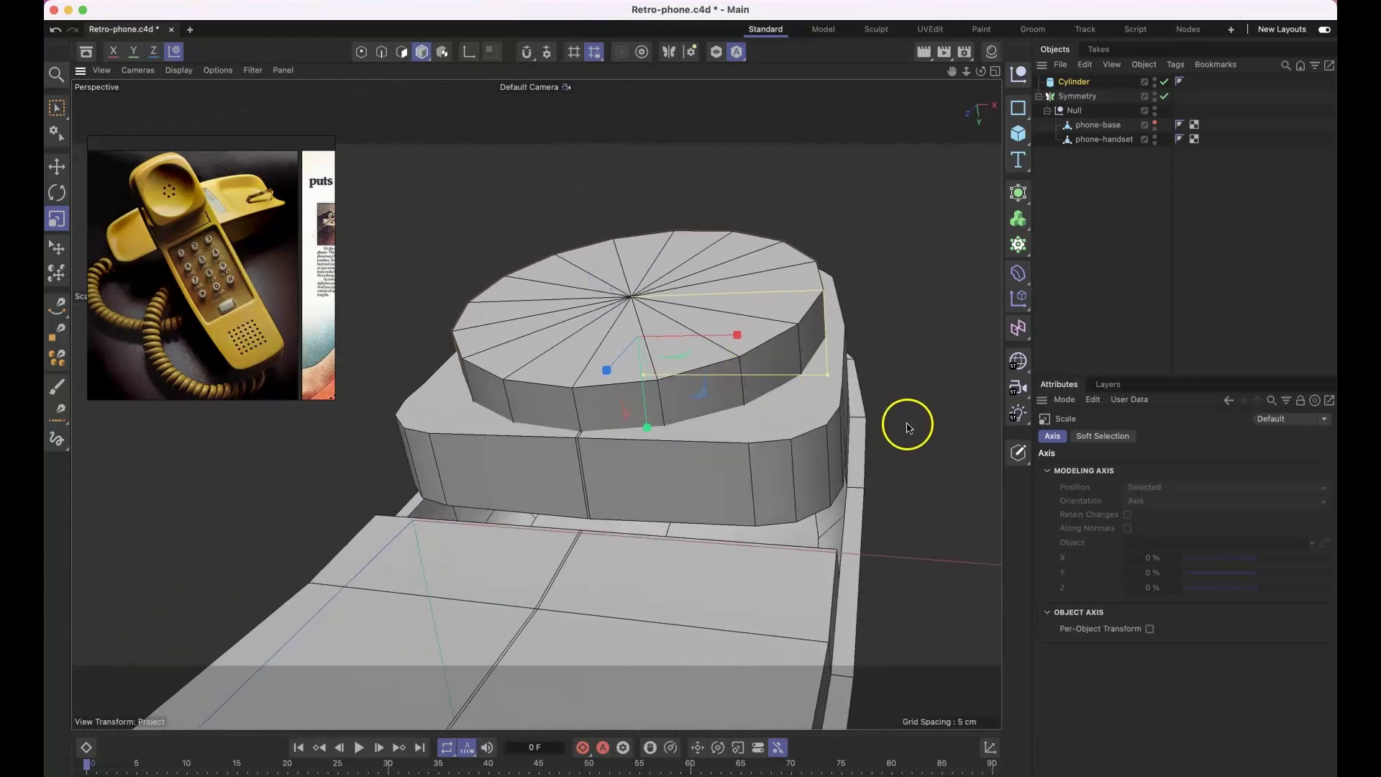
# Step: Make the earpiece cylinder editable and solo it with its back face in view
pyautogui.press('c')
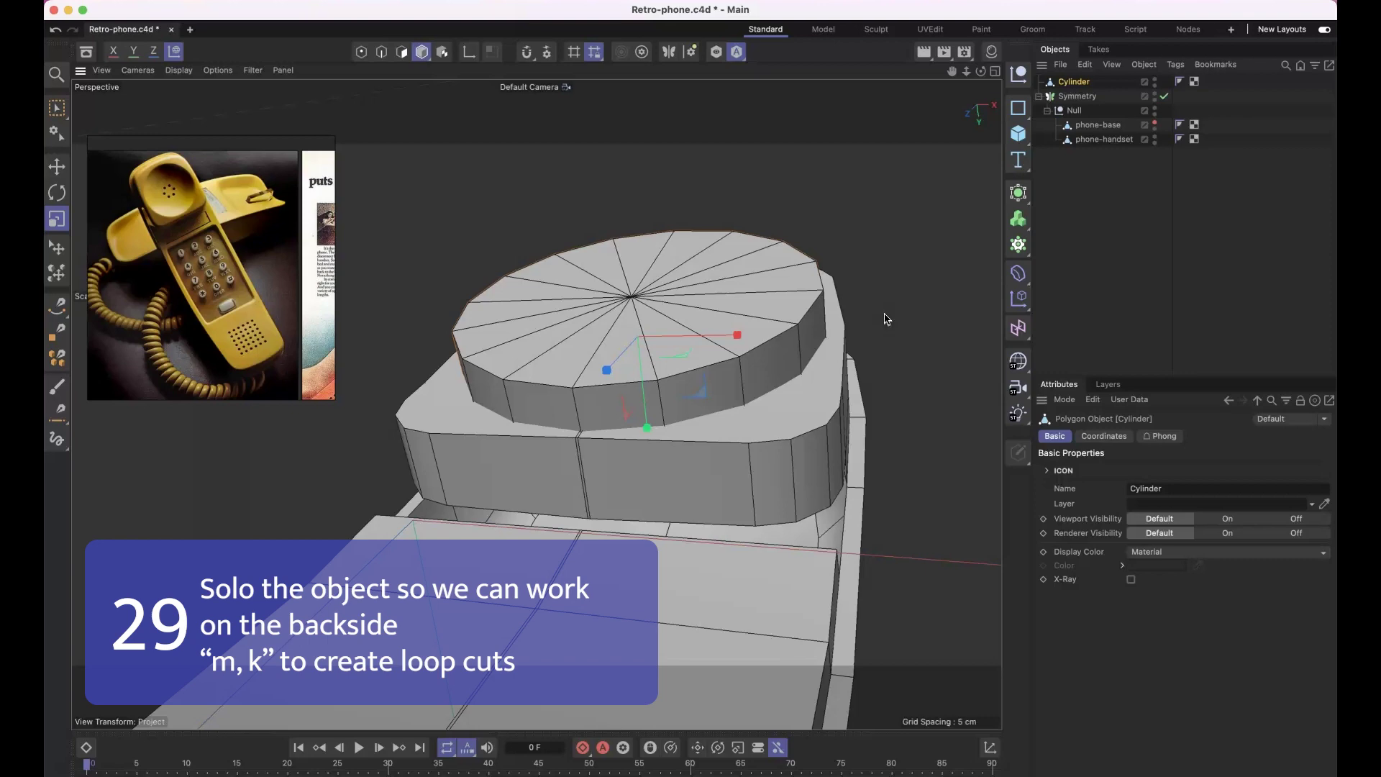
pyautogui.keyDown('alt'); pyautogui.moveTo(887, 320); pyautogui.dragTo(860, 348); pyautogui.keyUp('alt')
pyautogui.click(717, 54)
pyautogui.keyDown('alt'); pyautogui.moveTo(709, 338); pyautogui.dragTo(744, 286); pyautogui.keyUp('alt')
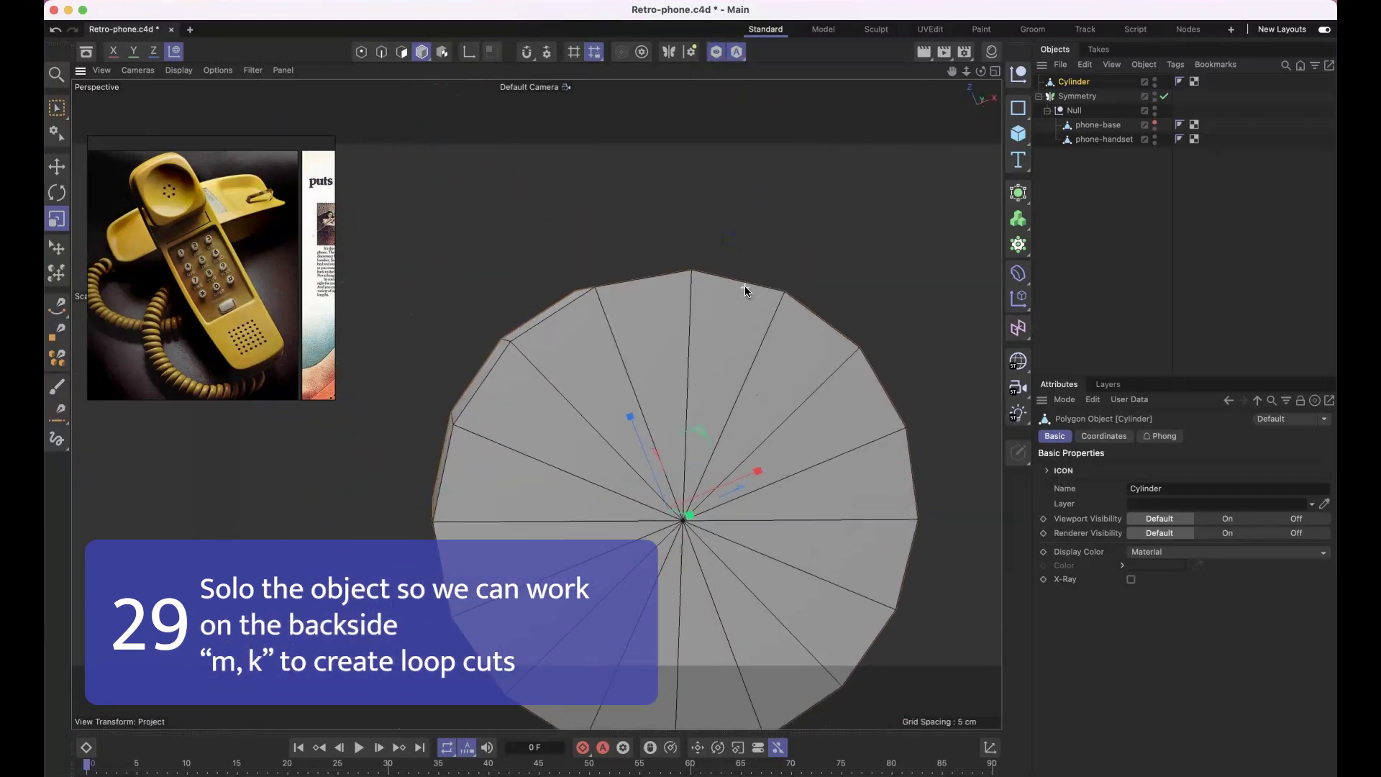
# Step: Cut three evenly spaced concentric edge loops into the cylinder's back cap with Loop/Path Cut
pyautogui.press('m')
pyautogui.press('k')
pyautogui.click(770, 427)
pyautogui.press('space')
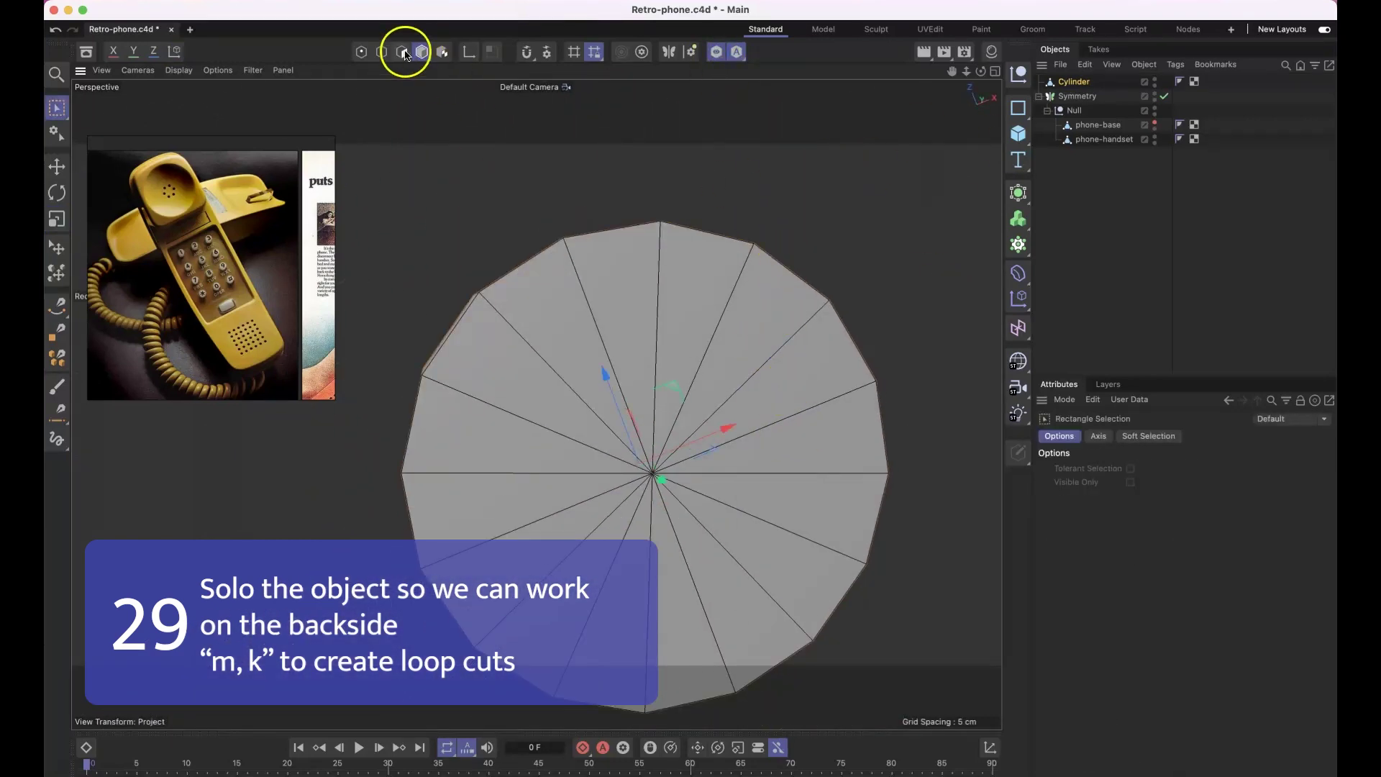
pyautogui.press('m')
pyautogui.press('k')
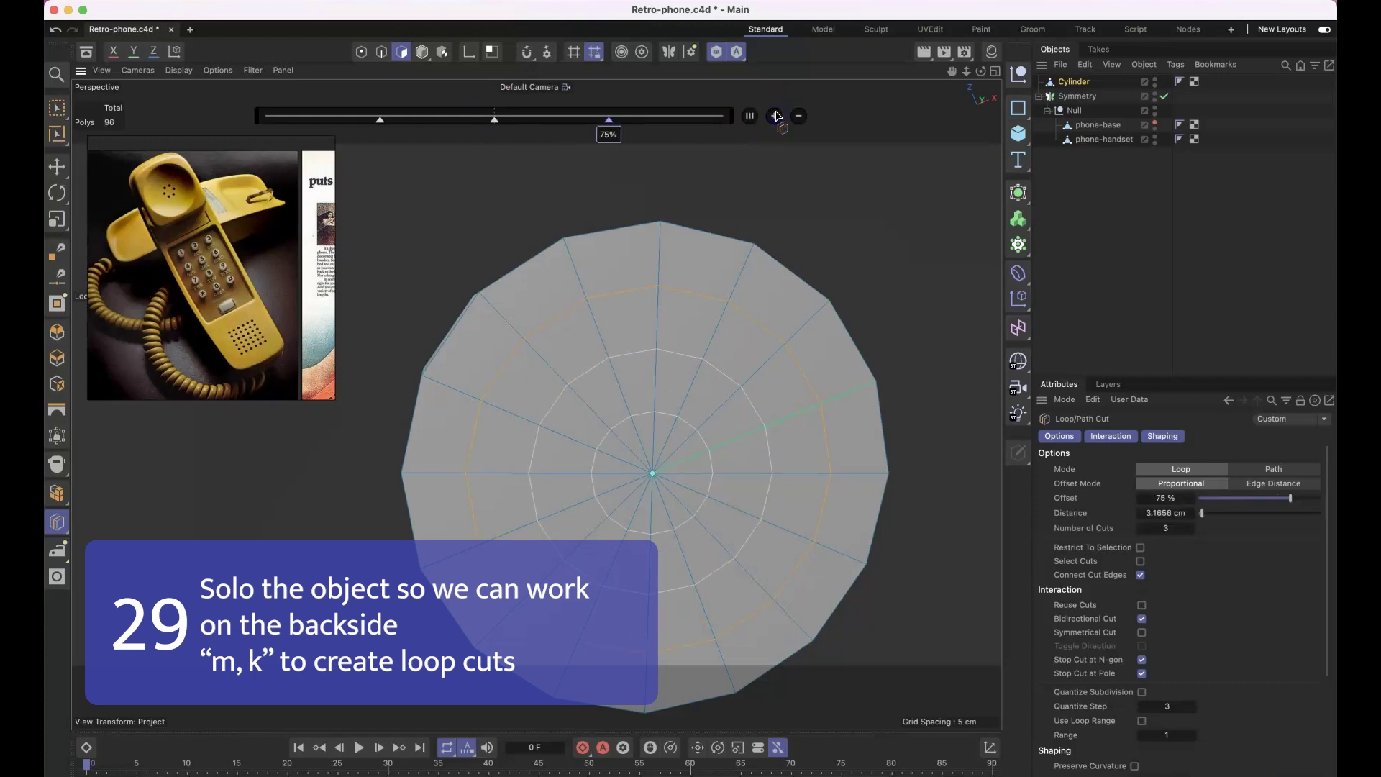
pyautogui.scroll(-1, 777, 109)
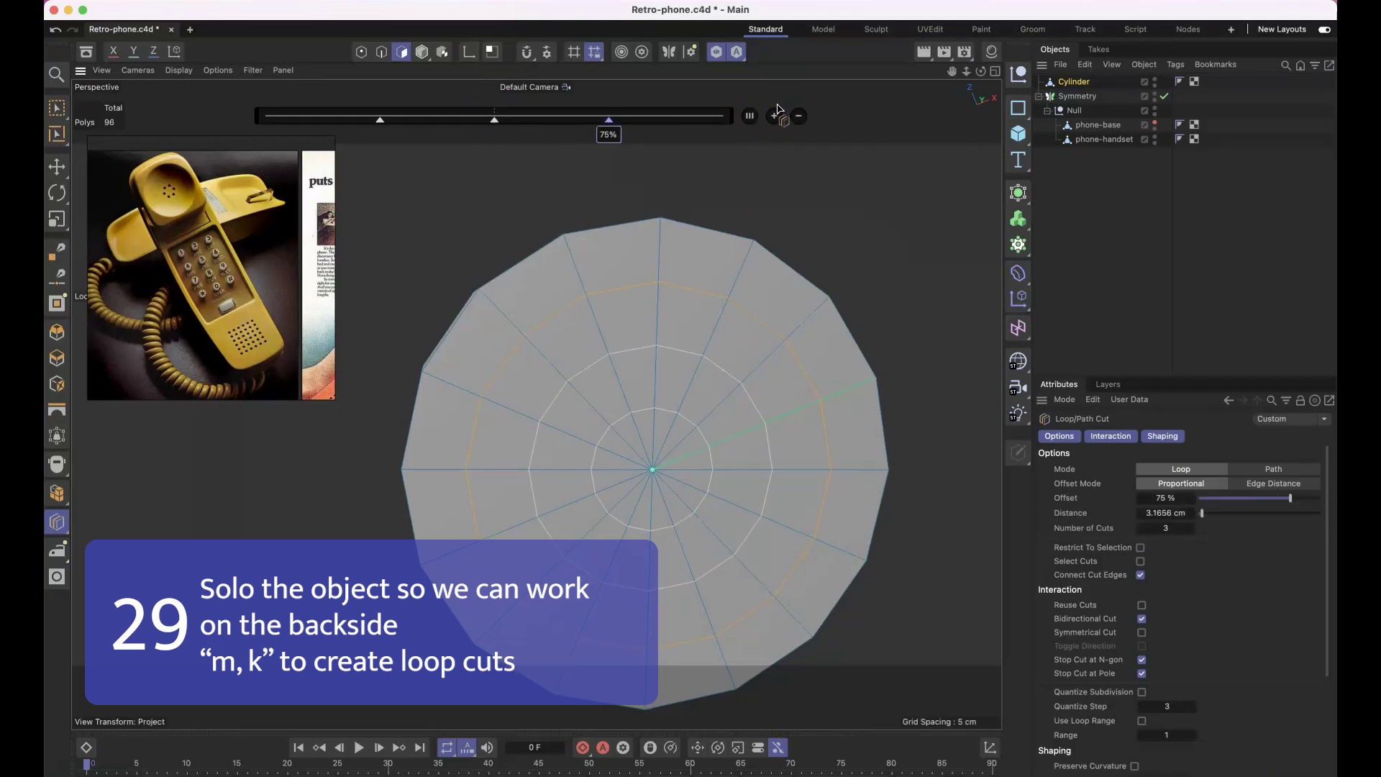
pyautogui.keyDown('alt'); pyautogui.moveTo(650, 374); pyautogui.dragTo(748, 385); pyautogui.keyUp('alt')
# Step: Select the three concentric edge loops on the cylinder's back cap
pyautogui.click(382, 51)
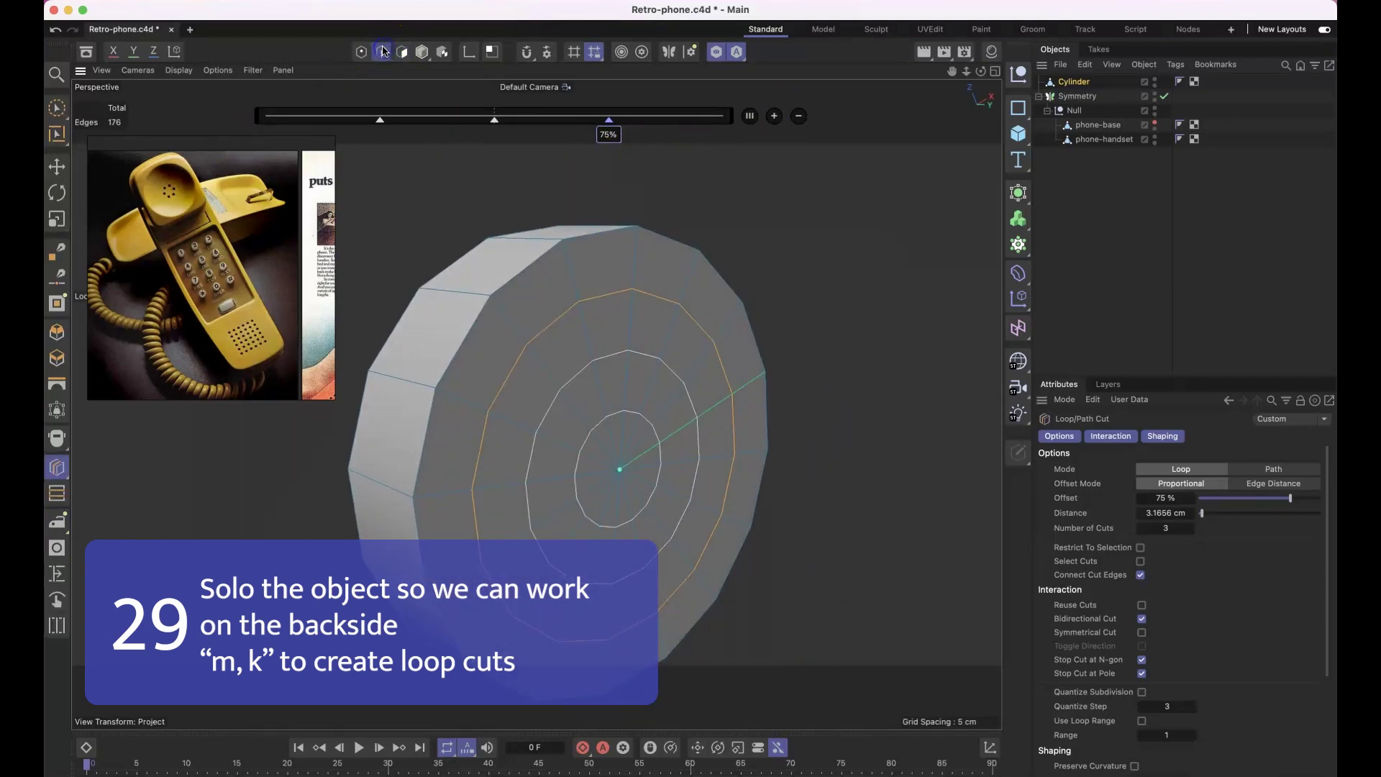
pyautogui.press('u')
pyautogui.press('l')
pyautogui.click(554, 423)
pyautogui.keyDown('shift'); pyautogui.click(503, 392); pyautogui.keyUp('shift')
pyautogui.keyDown('shift'); pyautogui.click(583, 443); pyautogui.keyUp('shift')
pyautogui.keyDown('alt'); pyautogui.moveTo(608, 426); pyautogui.dragTo(669, 422); pyautogui.keyUp('alt')
# Step: Move the selected loops outward along the cylinder's Y axis to start a hemisphere, undoing the last change
pyautogui.press('e')
pyautogui.keyDown('alt'); pyautogui.moveTo(684, 468); pyautogui.dragTo(711, 471); pyautogui.keyUp('alt')
pyautogui.keyDown('ctrl'); pyautogui.moveTo(708, 474); pyautogui.dragTo(728, 471); pyautogui.keyUp('ctrl')
pyautogui.keyDown('alt'); pyautogui.moveTo(727, 483); pyautogui.dragTo(745, 480, button='middle'); pyautogui.keyUp('alt')
pyautogui.moveTo(727, 486); pyautogui.dragTo(802, 375)
pyautogui.press('super+z')
# Step: Select the two inner loops, set the modeling axis orientation to Normal and move them farther outward
pyautogui.press('u')
pyautogui.press('l')
pyautogui.press('e')
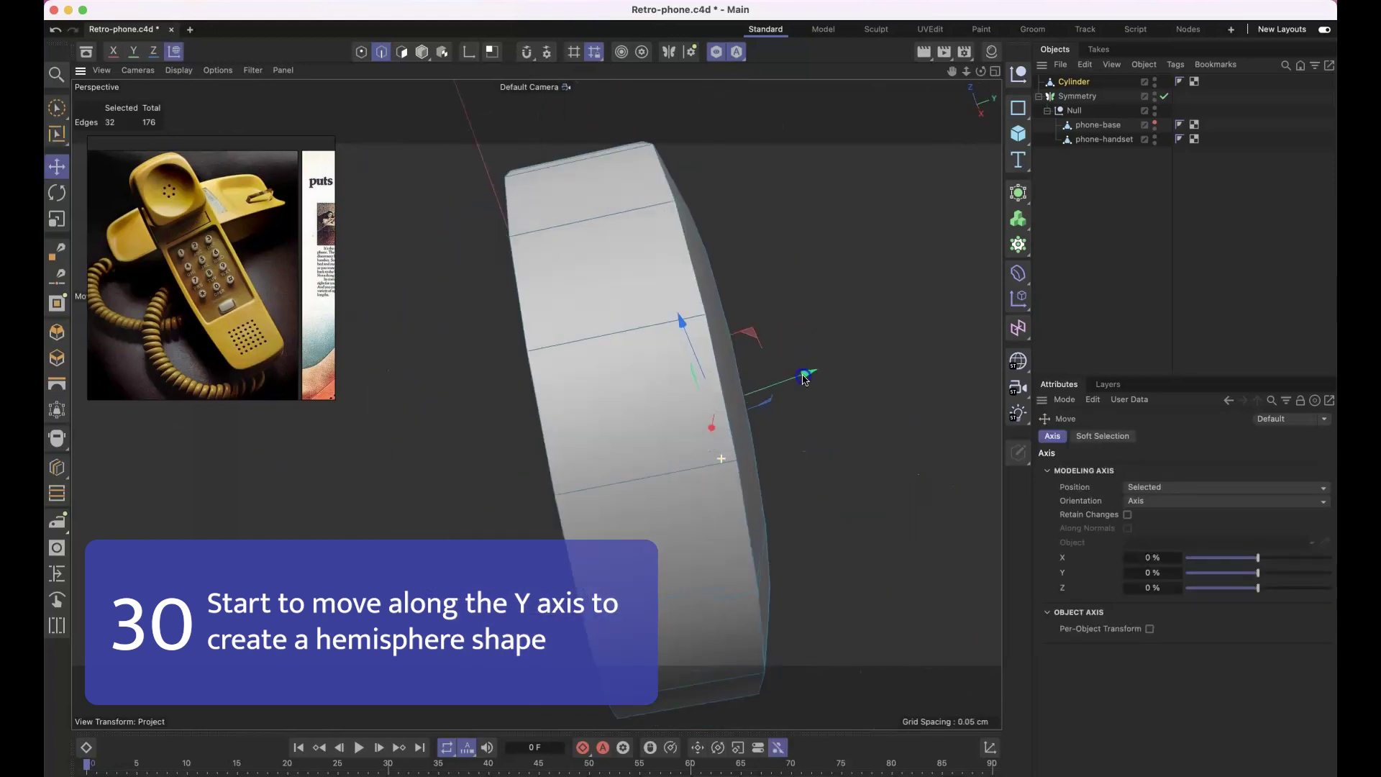
pyautogui.scroll(-5, 802, 378)
pyautogui.keyDown('alt'); pyautogui.moveTo(795, 435); pyautogui.dragTo(779, 459); pyautogui.keyUp('alt')
pyautogui.click(1157, 501)
pyautogui.click(1153, 593)
pyautogui.moveTo(876, 485)
pyautogui.keyDown('alt'); pyautogui.mouseDown()
pyautogui.moveTo(892, 491)
pyautogui.moveTo(872, 471)
pyautogui.mouseUp(); pyautogui.keyUp('alt')
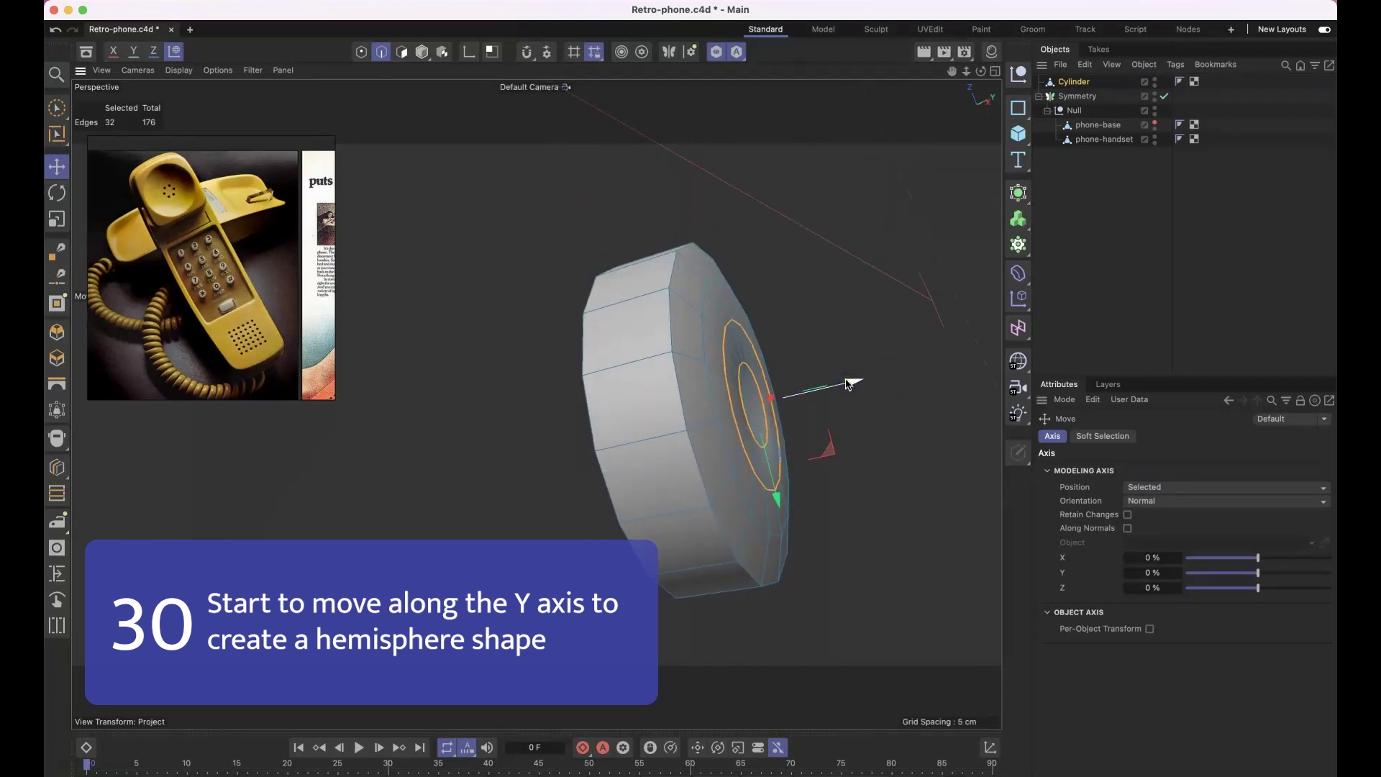
# Step: Select the innermost loop alone and move it outward to round off the hemisphere shape
pyautogui.keyDown('alt'); pyautogui.moveTo(815, 415); pyautogui.dragTo(789, 310); pyautogui.keyUp('alt')
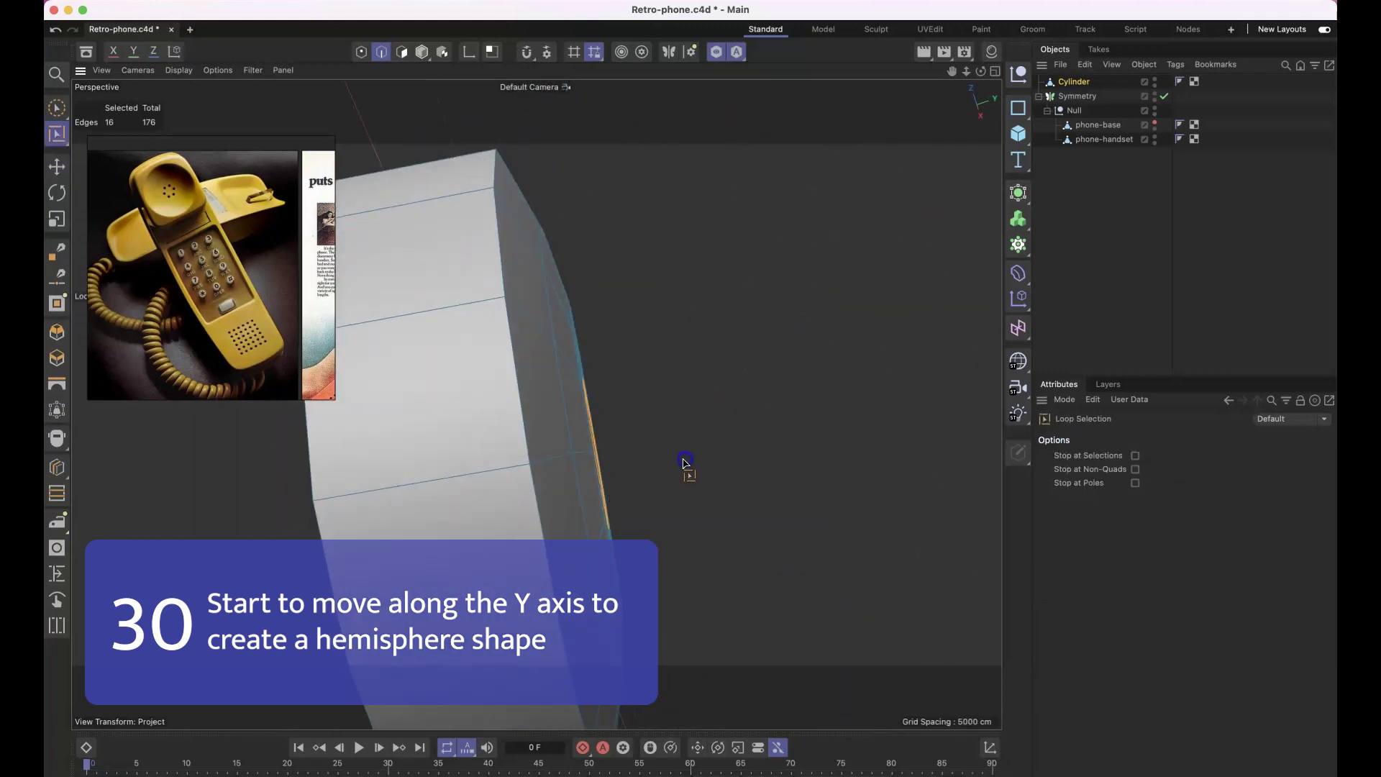
pyautogui.moveTo(684, 439); pyautogui.dragTo(685, 442)
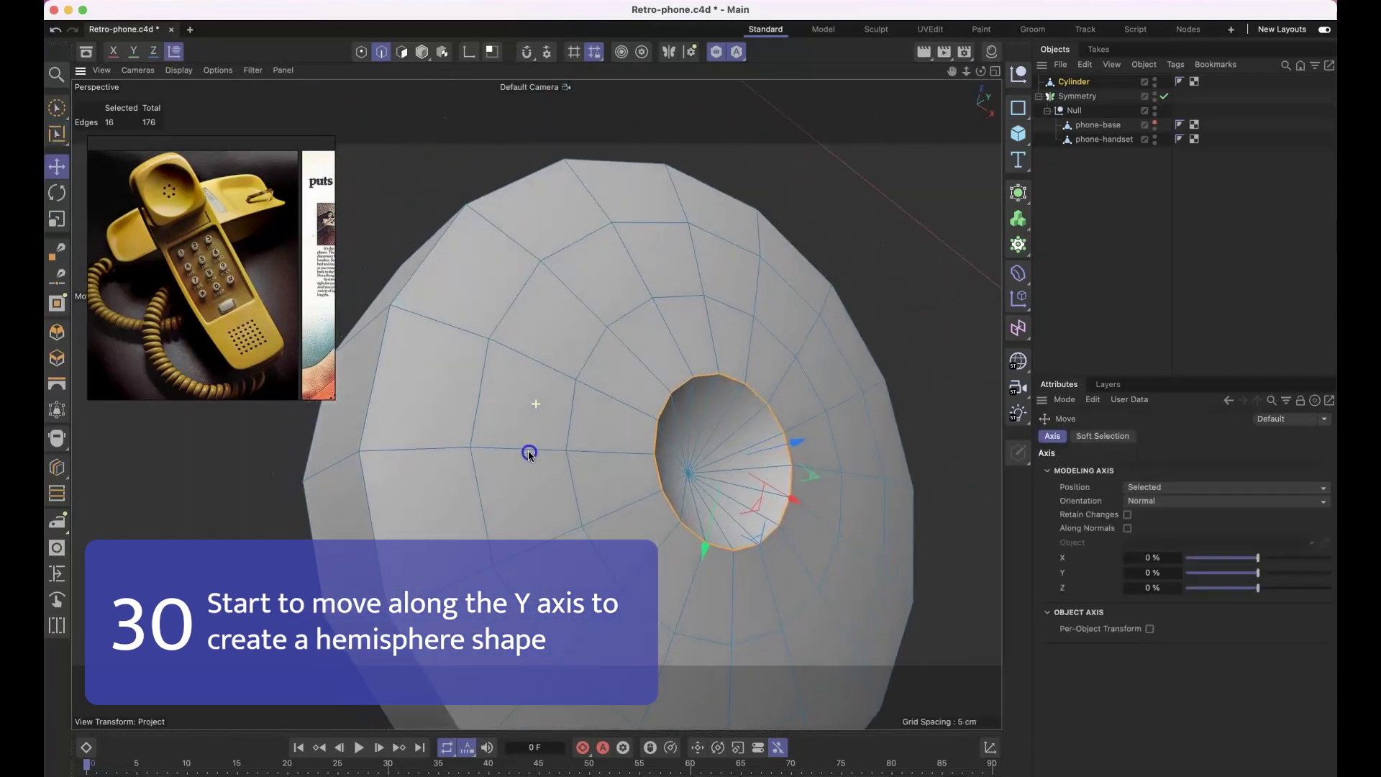
pyautogui.click(577, 278)
pyautogui.click(656, 410)
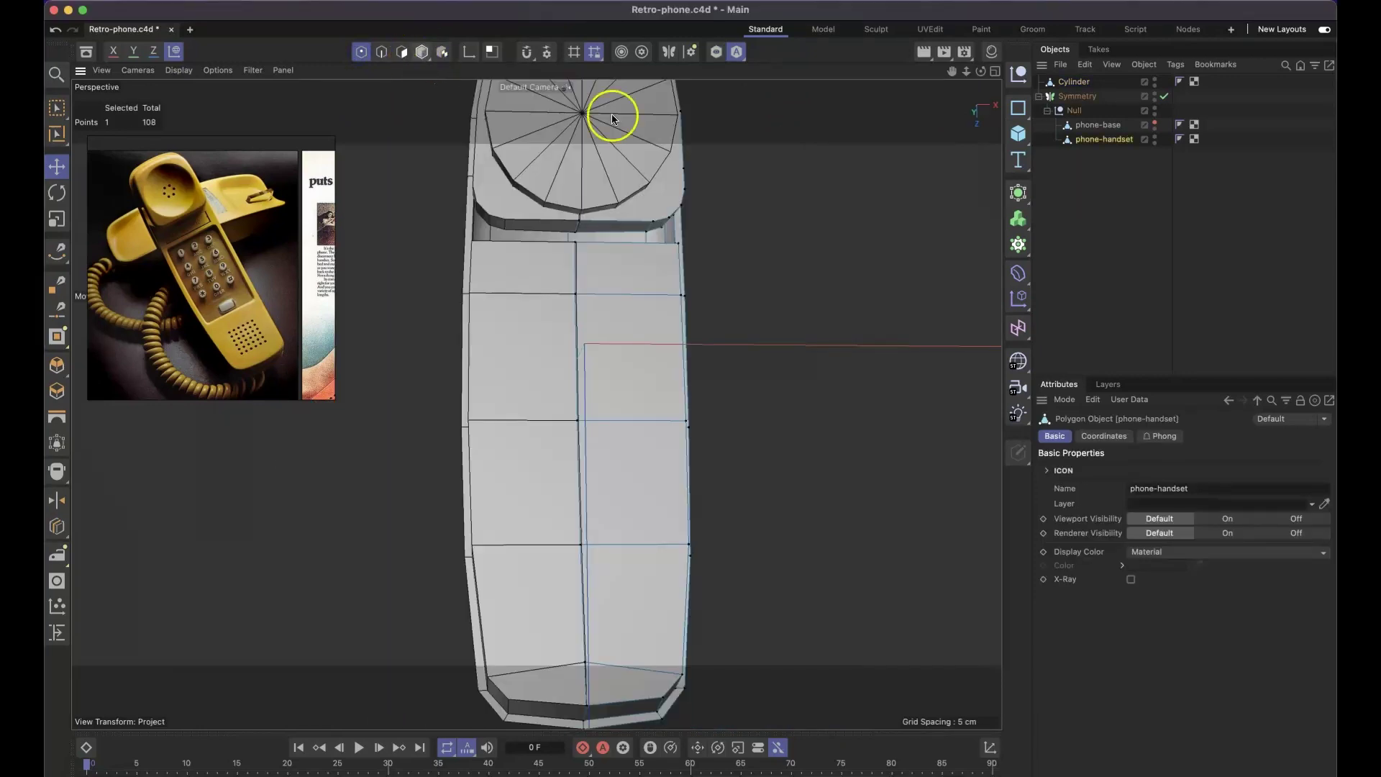
# Step: Add a cube, scale it down over the middle of the handset and make it editable
pyautogui.click(1018, 133)
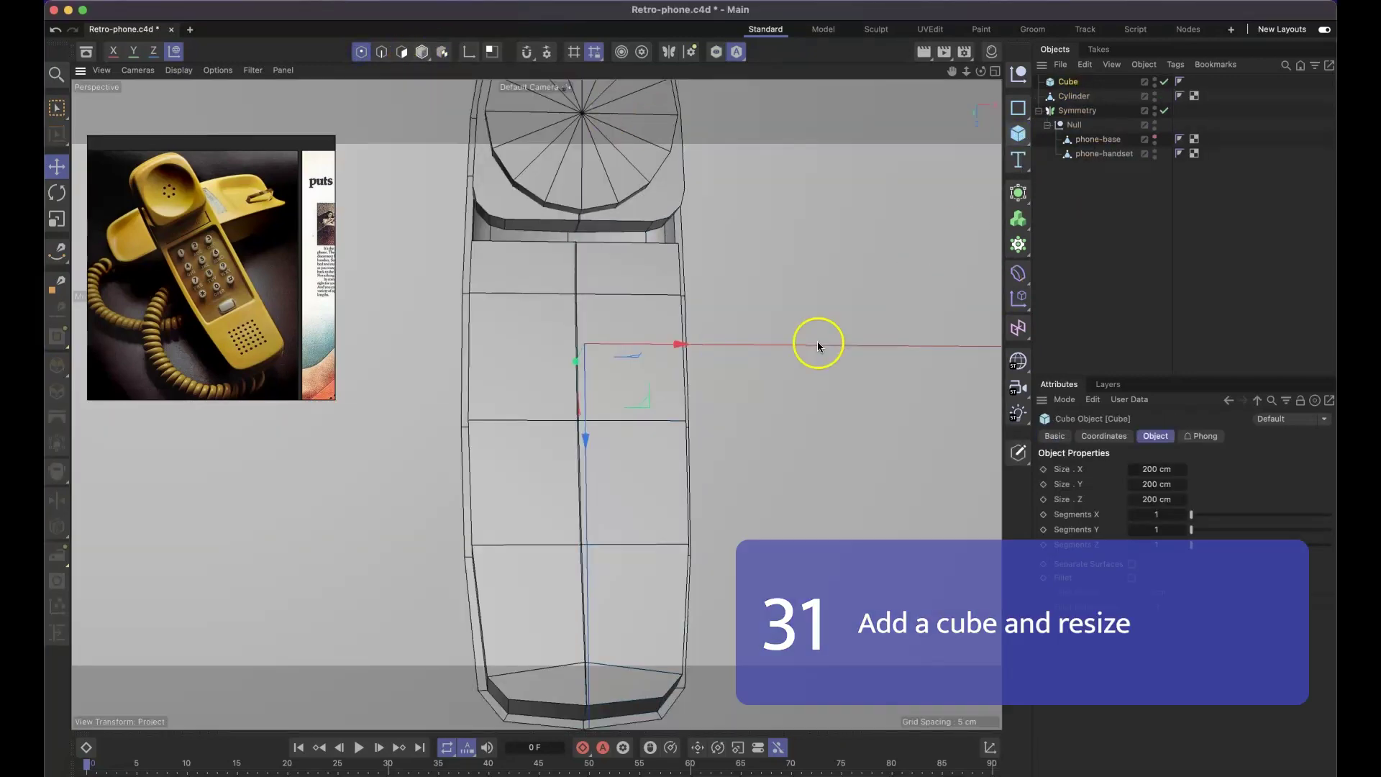
pyautogui.press('t')
pyautogui.moveTo(825, 270); pyautogui.dragTo(606, 414)
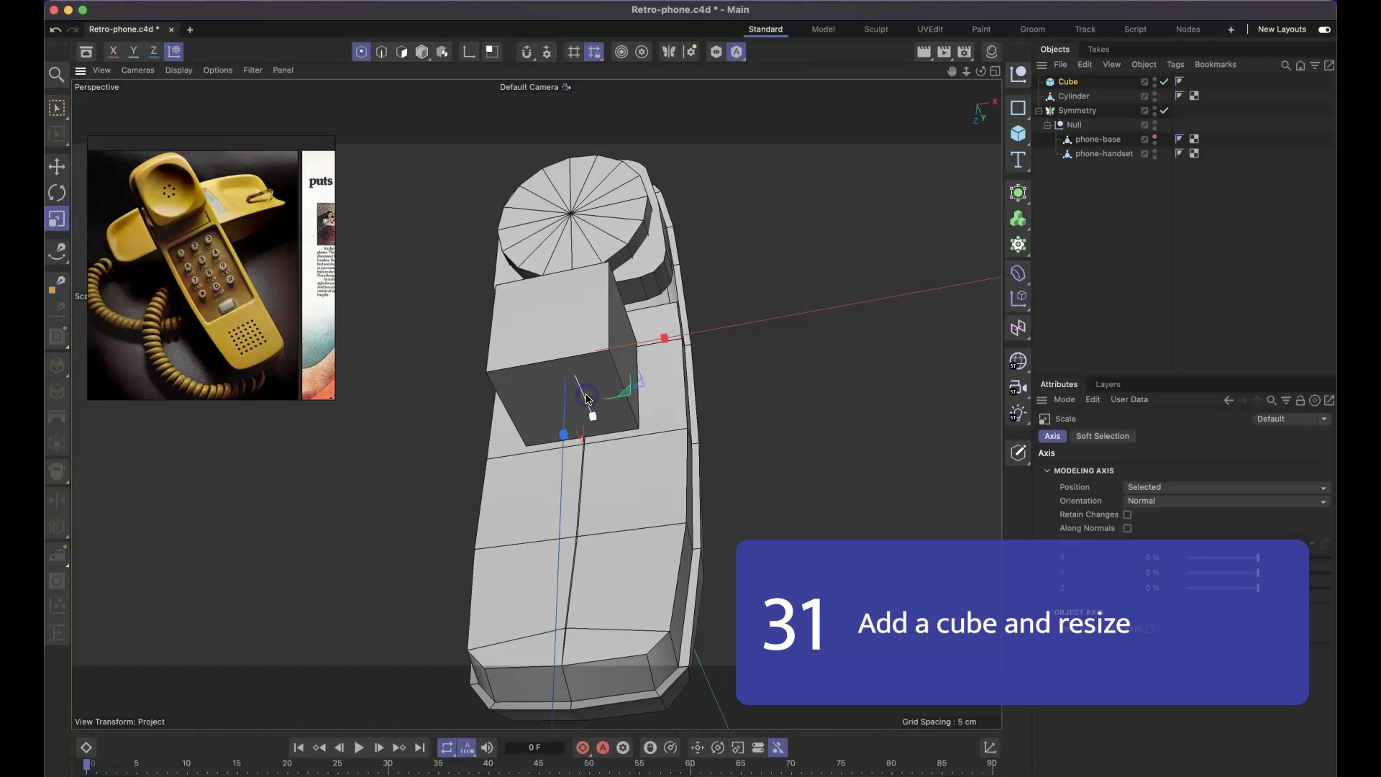
pyautogui.click(1018, 452)
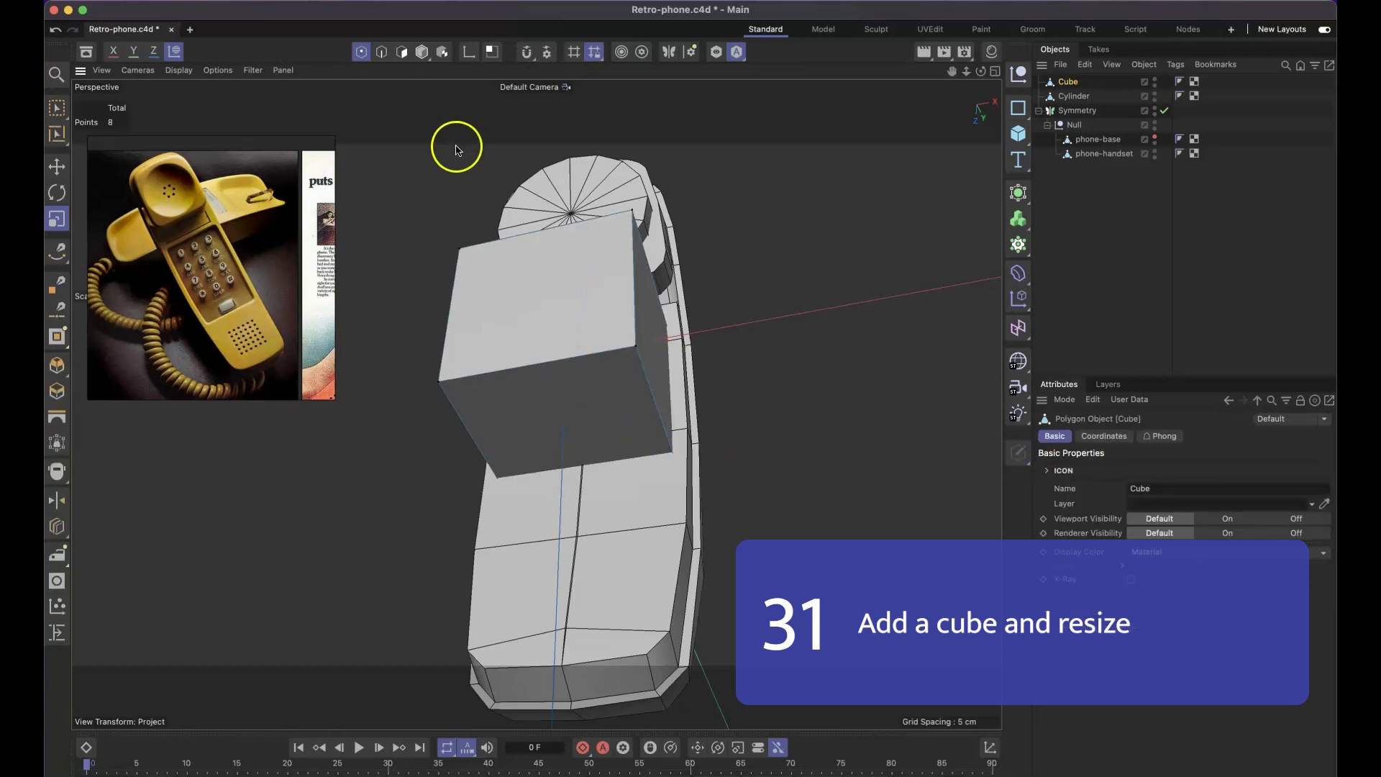
# Step: Select the cube's upper face and move it about 4.4 cm toward the handset to flatten the block
pyautogui.click(402, 54)
pyautogui.click(478, 250)
pyautogui.press('e')
pyautogui.moveTo(519, 232); pyautogui.dragTo(545, 304)
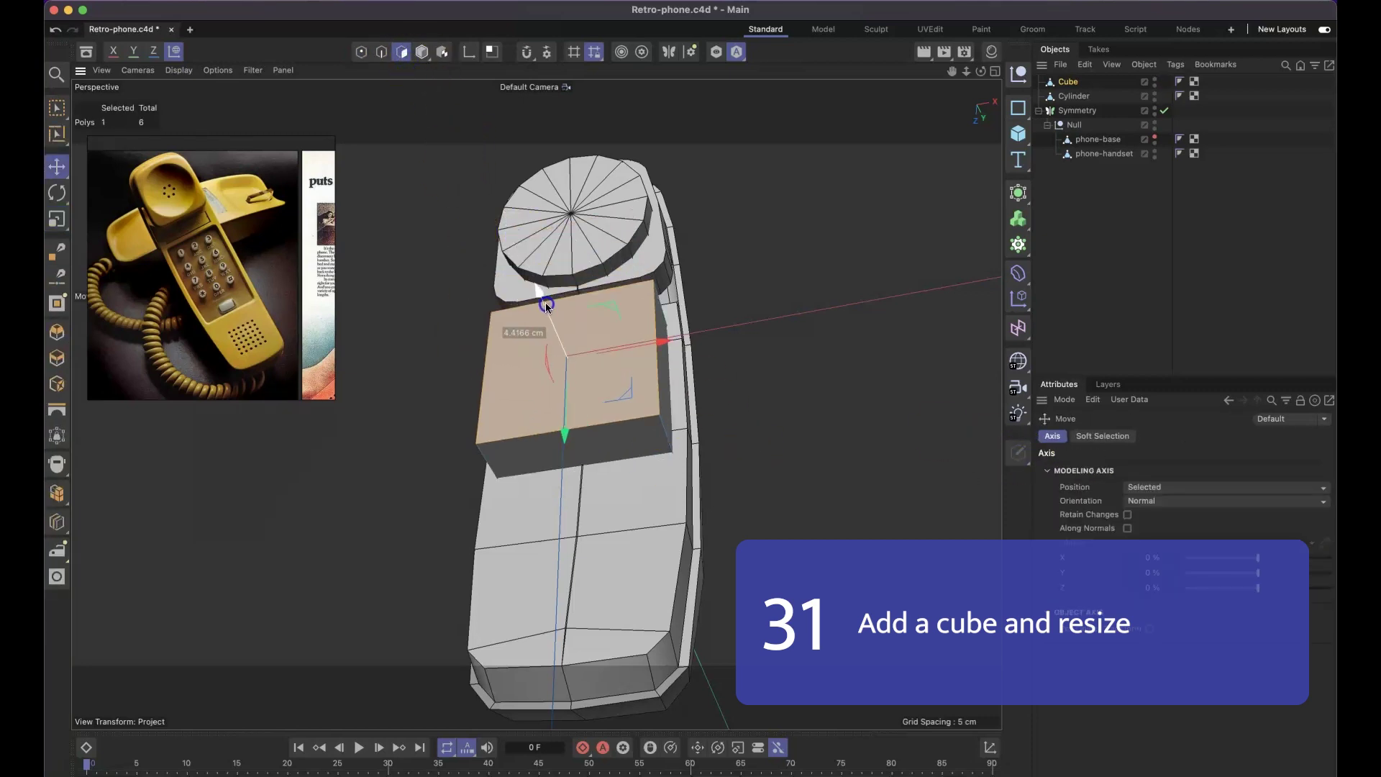
# Step: Select the cube's end face nearest the mouthpiece and move it outward to lengthen the block
pyautogui.click(602, 433)
pyautogui.keyDown('alt'); pyautogui.moveTo(602, 433); pyautogui.dragTo(508, 455); pyautogui.keyUp('alt')
pyautogui.moveTo(564, 525); pyautogui.dragTo(520, 609)
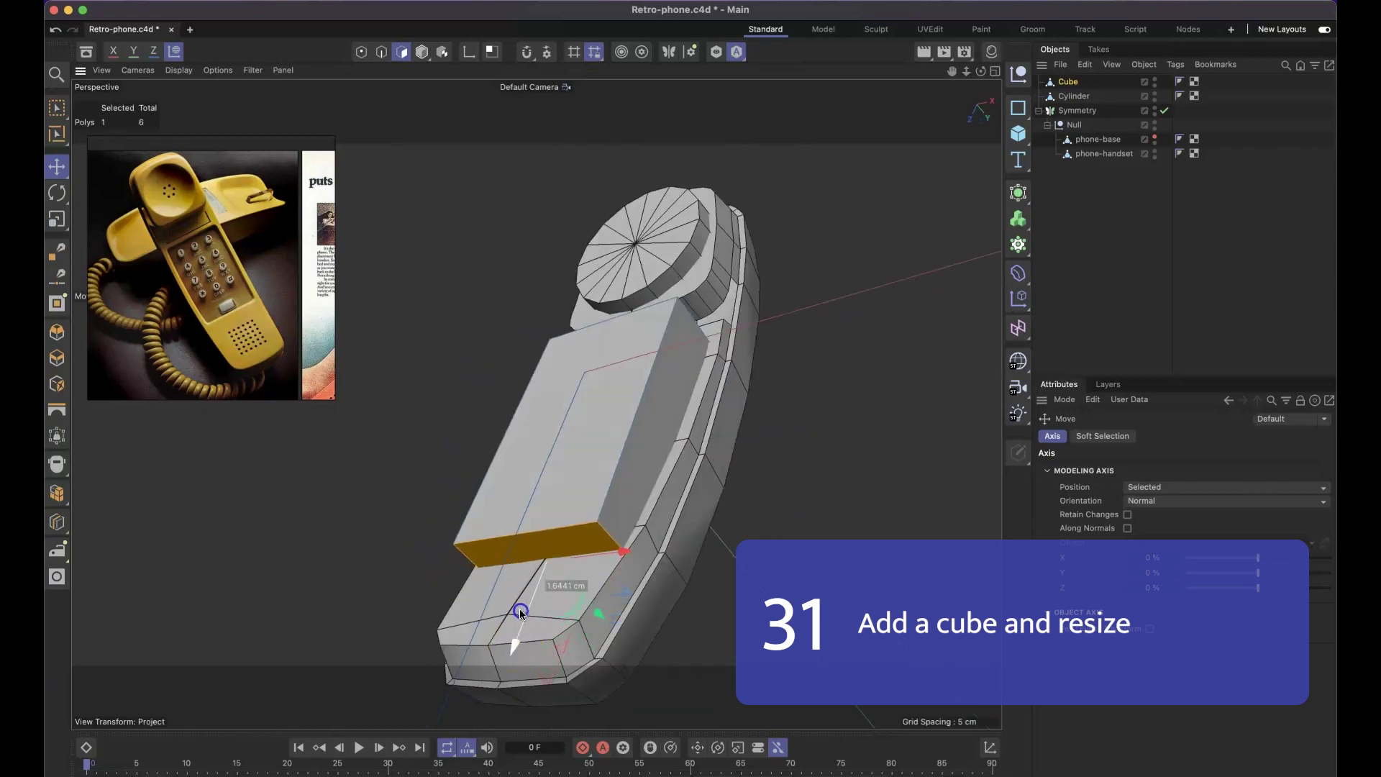
# Step: Select the block's corner edges and bevel them at about 3.9% proportional offset with subdivision 1
pyautogui.keyDown('alt'); pyautogui.moveTo(564, 553); pyautogui.dragTo(647, 555); pyautogui.keyUp('alt')
pyautogui.keyDown('alt'); pyautogui.moveTo(517, 494); pyautogui.dragTo(629, 394); pyautogui.keyUp('alt')
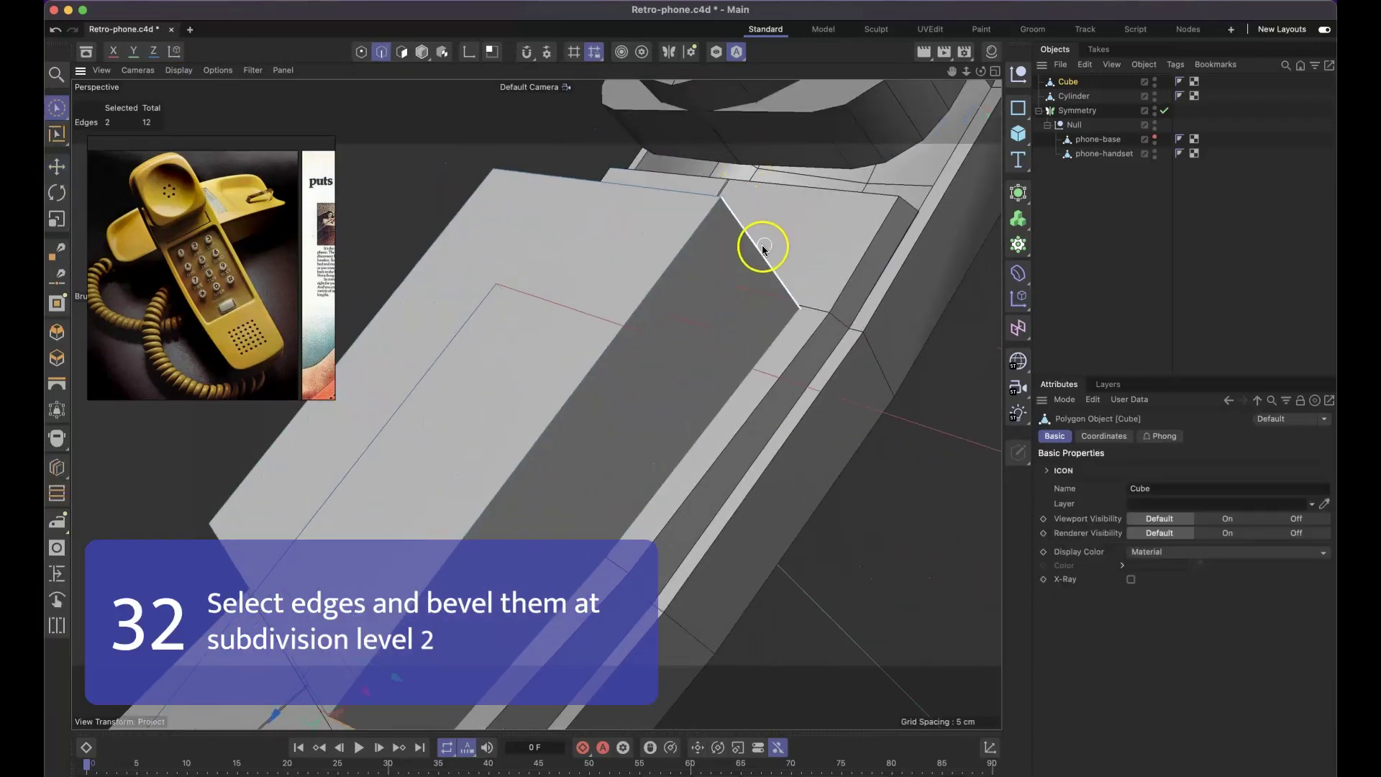
pyautogui.keyDown('alt'); pyautogui.moveTo(761, 246); pyautogui.dragTo(897, 507); pyautogui.keyUp('alt')
pyautogui.press('m')
pyautogui.press('s')
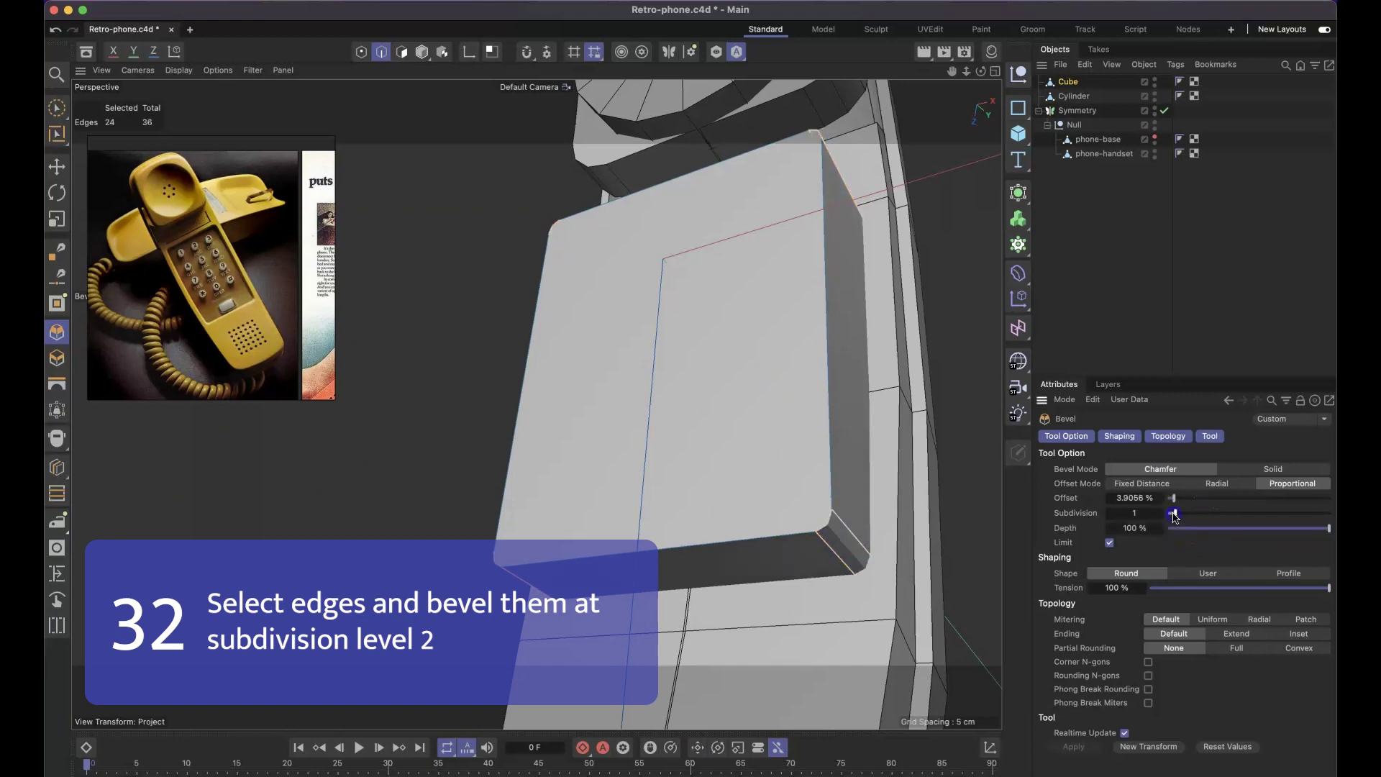
pyautogui.keyDown('alt'); pyautogui.moveTo(834, 493); pyautogui.dragTo(683, 258); pyautogui.keyUp('alt')
pyautogui.press('space')
# Step: Cut a crosswise edge across the middle of the beveled block's face
pyautogui.click(797, 545)
pyautogui.moveTo(797, 545)
pyautogui.keyDown('alt'); pyautogui.mouseDown()
pyautogui.moveTo(760, 564)
pyautogui.moveTo(856, 597)
pyautogui.moveTo(720, 702)
pyautogui.moveTo(823, 487)
pyautogui.moveTo(705, 451)
pyautogui.moveTo(748, 422)
pyautogui.moveTo(748, 459)
pyautogui.moveTo(629, 373)
pyautogui.moveTo(585, 392)
pyautogui.mouseUp(); pyautogui.keyUp('alt')
pyautogui.scroll(8, 608, 430)
pyautogui.keyDown('alt'); pyautogui.moveTo(848, 286); pyautogui.dragTo(604, 336, button='middle'); pyautogui.keyUp('alt')
pyautogui.moveTo(605, 336)
pyautogui.keyDown('alt'); pyautogui.mouseDown()
pyautogui.moveTo(684, 271)
pyautogui.moveTo(762, 237)
pyautogui.moveTo(794, 262)
pyautogui.mouseUp(); pyautogui.keyUp('alt')
pyautogui.keyDown('alt'); pyautogui.moveTo(794, 262); pyautogui.dragTo(795, 336, button='right'); pyautogui.keyUp('alt')
pyautogui.keyDown('alt'); pyautogui.moveTo(761, 360); pyautogui.dragTo(787, 392); pyautogui.keyUp('alt')
# Step: Add a cylinder with one height segment, 8 rotation segments, 0.2 cm radius and 2 cm height for a mouthpiece hole
pyautogui.moveTo(1015, 137); pyautogui.dragTo(1153, 165)
pyautogui.doubleClick(1169, 499)
pyautogui.write('1')
pyautogui.press('Tab')
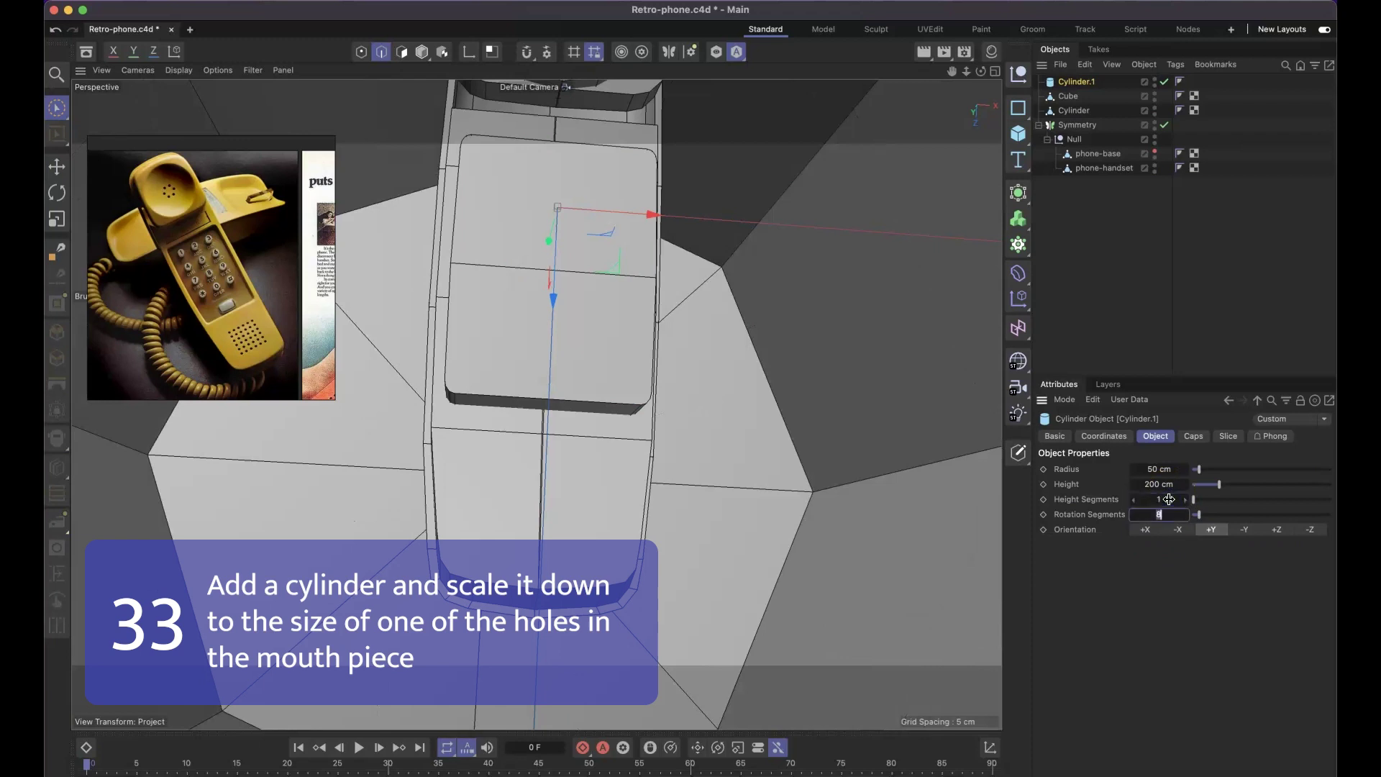
pyautogui.write('0.5')
pyautogui.press('Tab')
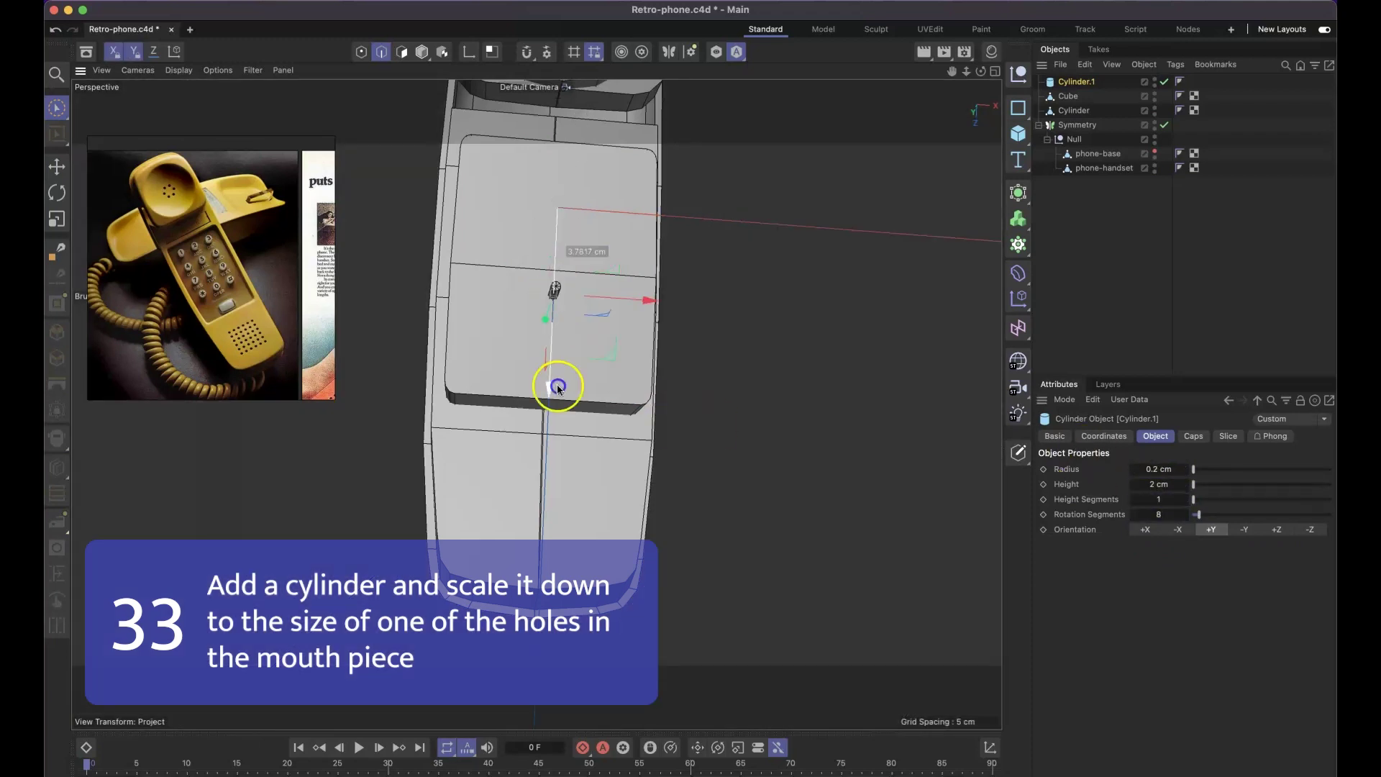
# Step: Position the small cylinder over the handset's mouthpiece and set its radius to 0.15 cm
pyautogui.keyDown('alt'); pyautogui.moveTo(556, 568); pyautogui.dragTo(532, 512); pyautogui.keyUp('alt')
pyautogui.doubleClick(1158, 469)
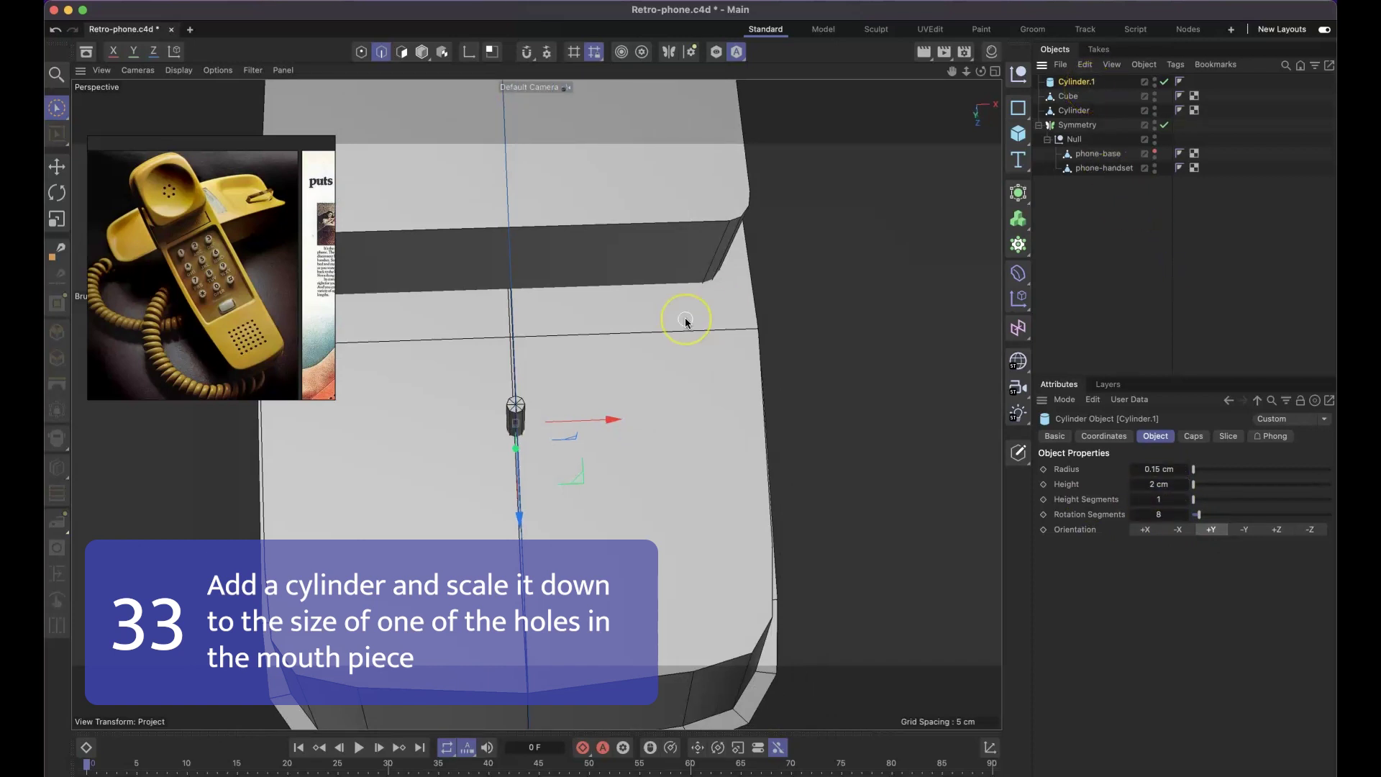
pyautogui.scroll(-10, 686, 319)
pyautogui.keyDown('alt'); pyautogui.moveTo(762, 319); pyautogui.dragTo(785, 401); pyautogui.keyUp('alt')
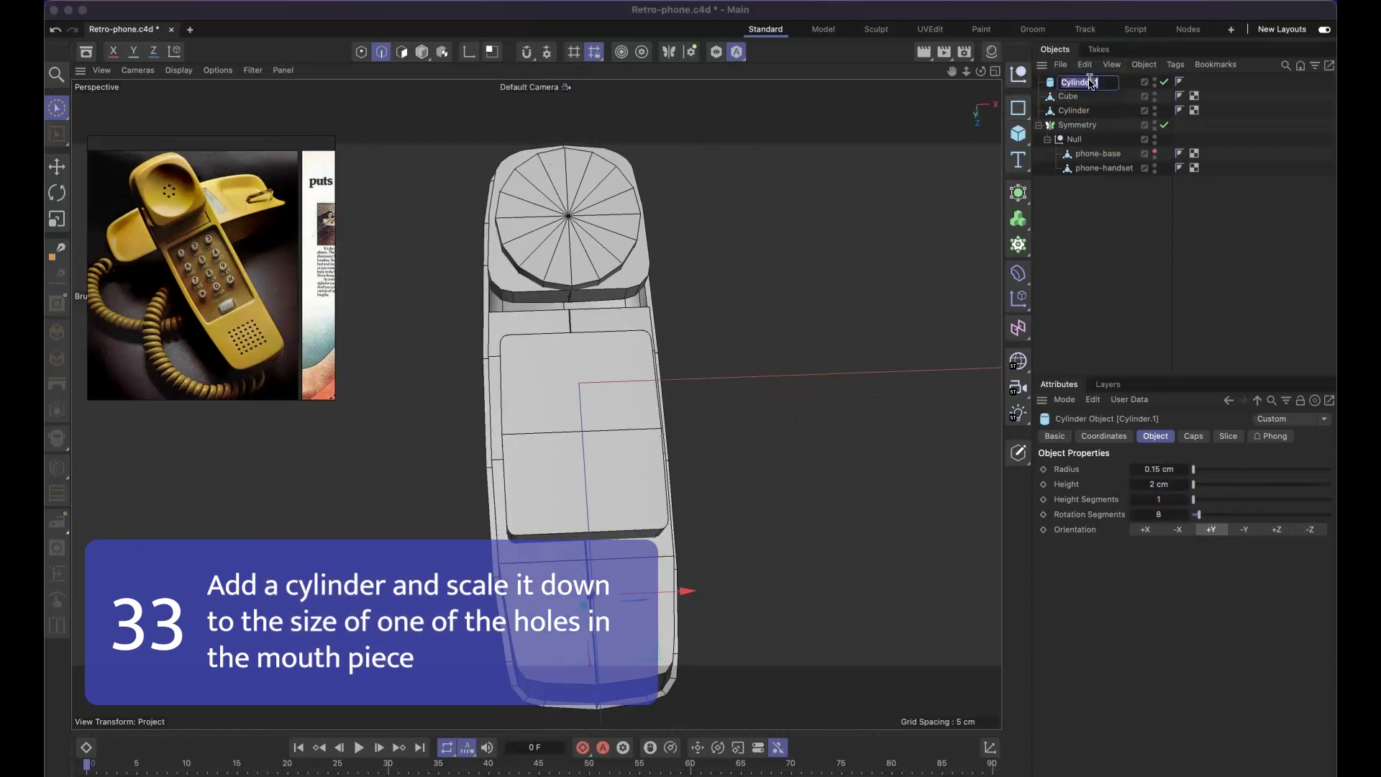
# Step: Rename the small cylinder speaker-hole and clone it in a 6 by 1 by 6 grid with 0.5 cm spacing
pyautogui.press('BackSpace')
pyautogui.click(1104, 108)
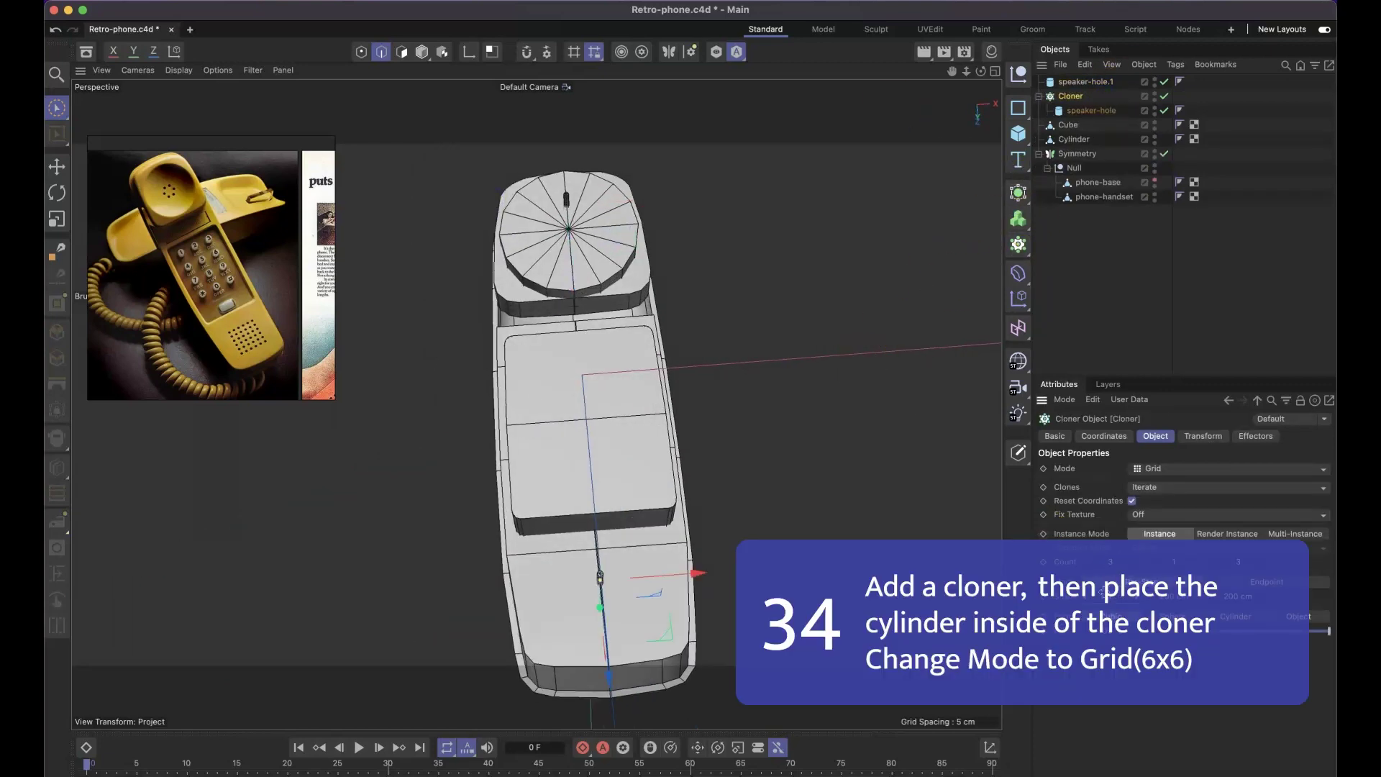
pyautogui.scroll(6, 584, 612)
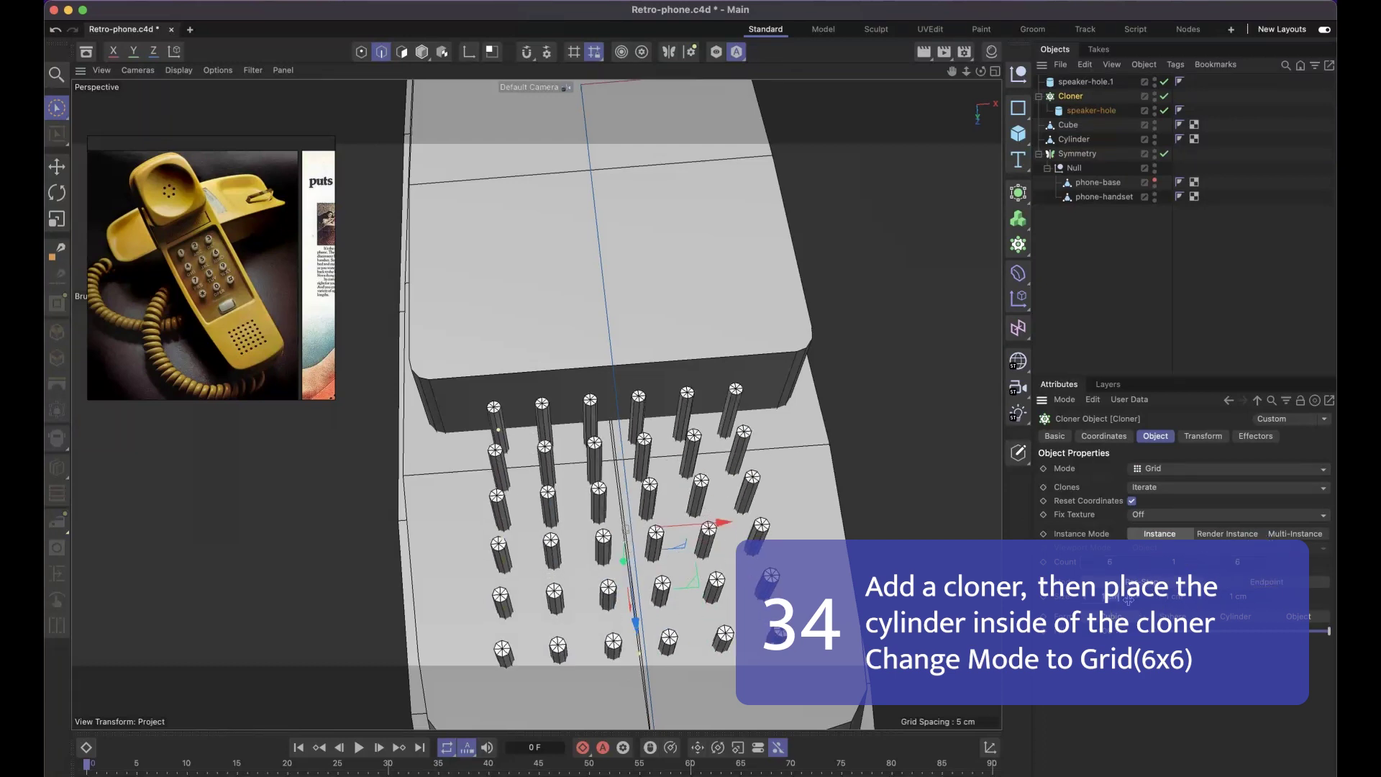
pyautogui.write('.5')
pyautogui.press('Tab')
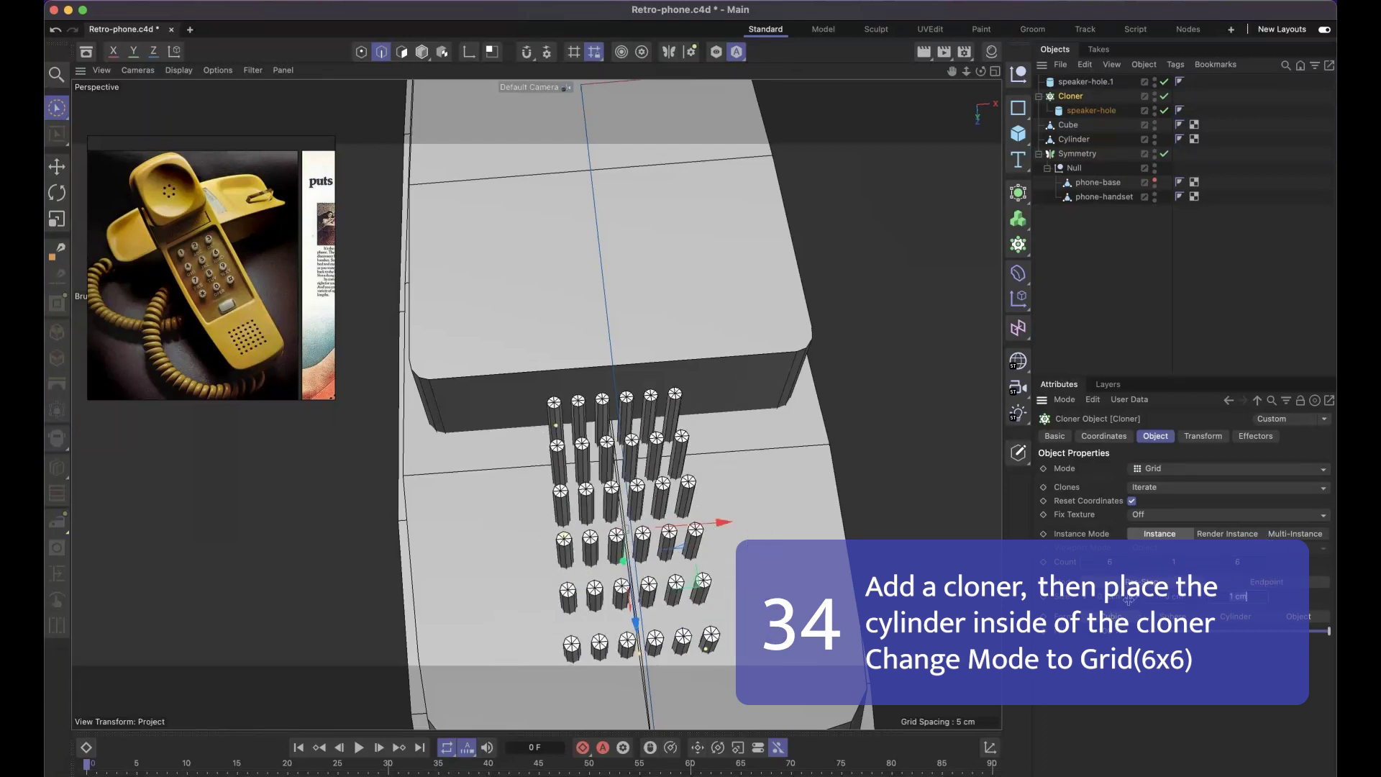
pyautogui.moveTo(699, 518)
pyautogui.keyDown('alt'); pyautogui.mouseDown()
pyautogui.moveTo(711, 577)
pyautogui.moveTo(696, 568)
pyautogui.mouseUp(); pyautogui.keyUp('alt')
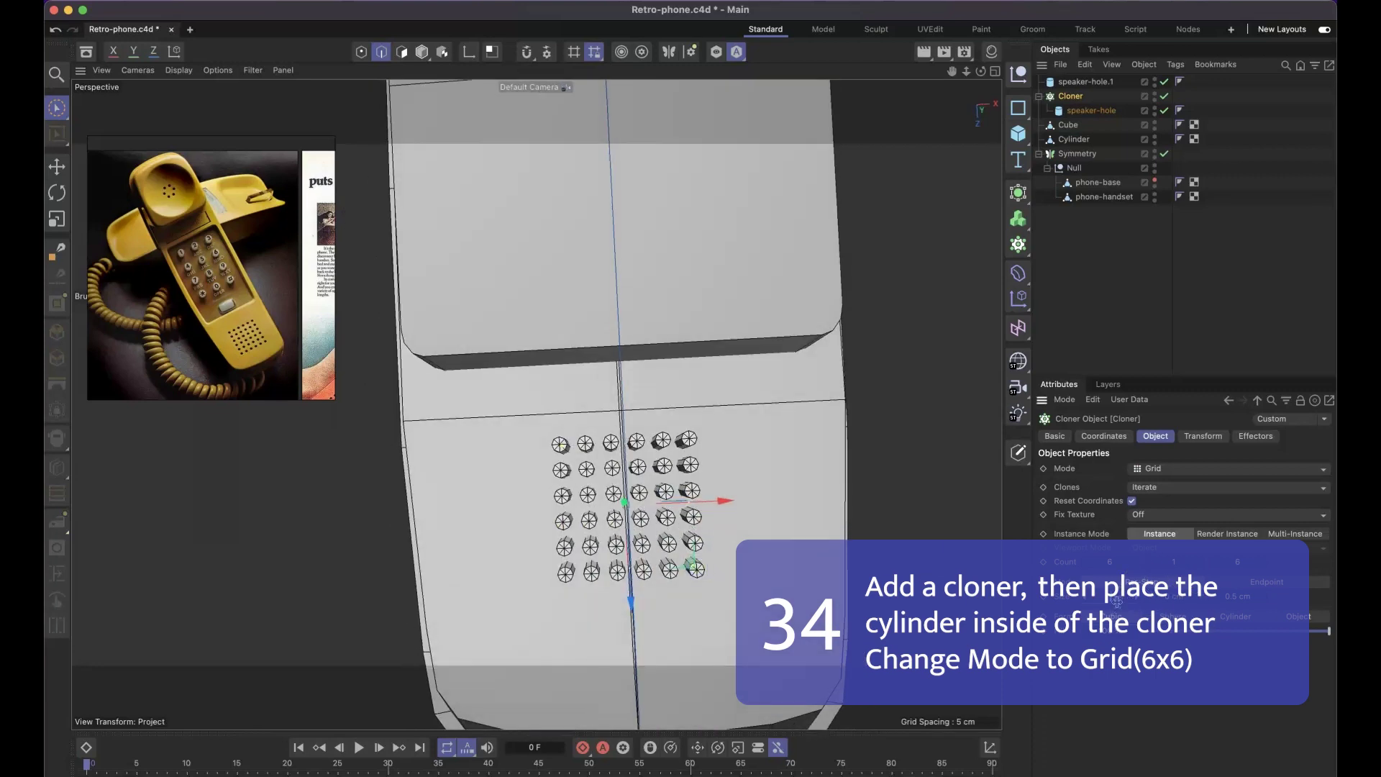
# Step: Set the grid cloner's X and Z spacing to 0.7 cm and rotate it square to the mouthpiece surface
pyautogui.keyDown('alt'); pyautogui.moveTo(797, 576); pyautogui.dragTo(748, 529); pyautogui.keyUp('alt')
pyautogui.scroll(-3, 653, 540)
pyautogui.keyDown('alt'); pyautogui.moveTo(656, 541); pyautogui.dragTo(729, 513); pyautogui.keyUp('alt')
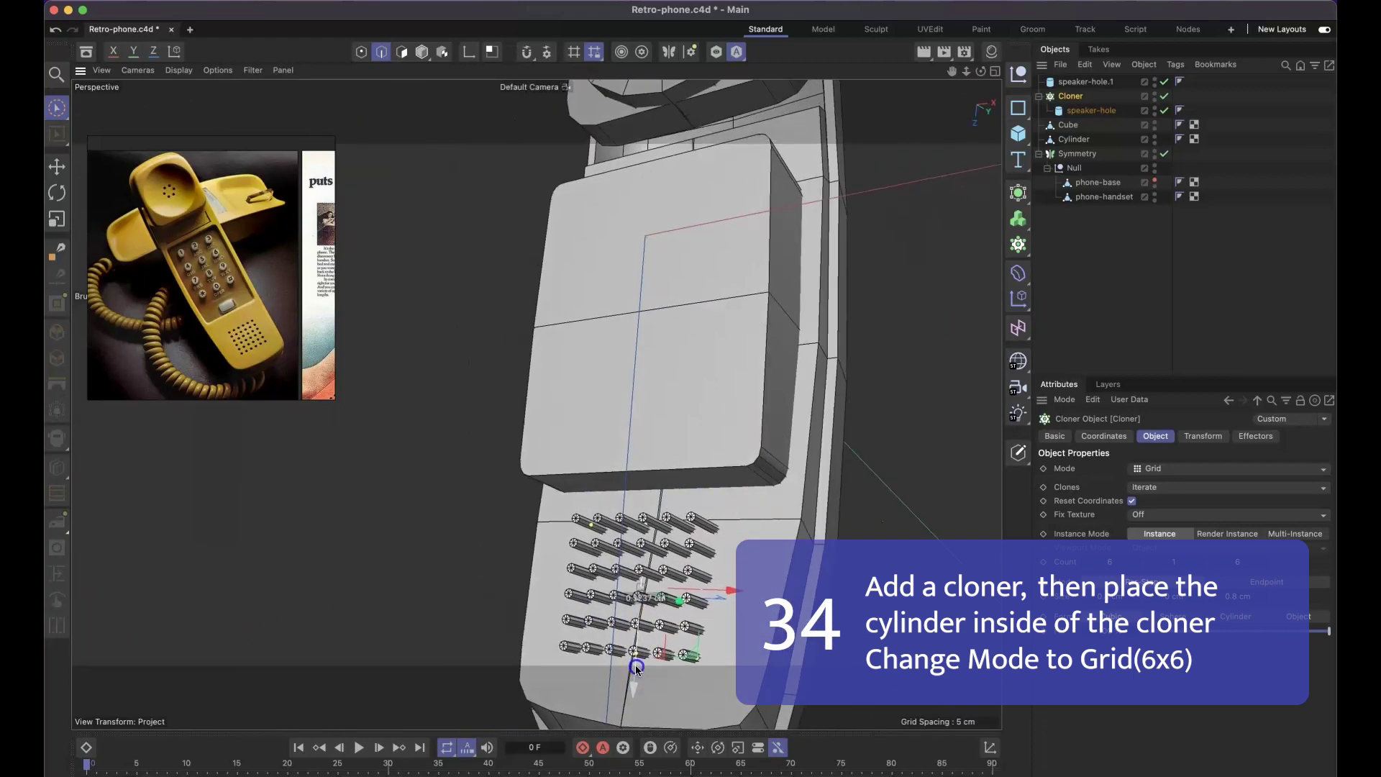
pyautogui.moveTo(597, 672)
pyautogui.keyDown('alt'); pyautogui.mouseDown()
pyautogui.moveTo(643, 719)
pyautogui.moveTo(637, 691)
pyautogui.moveTo(640, 709)
pyautogui.mouseUp(); pyautogui.keyUp('alt')
pyautogui.doubleClick(1124, 596)
pyautogui.write('.7')
pyautogui.keyDown('alt'); pyautogui.moveTo(771, 648); pyautogui.dragTo(875, 610); pyautogui.keyUp('alt')
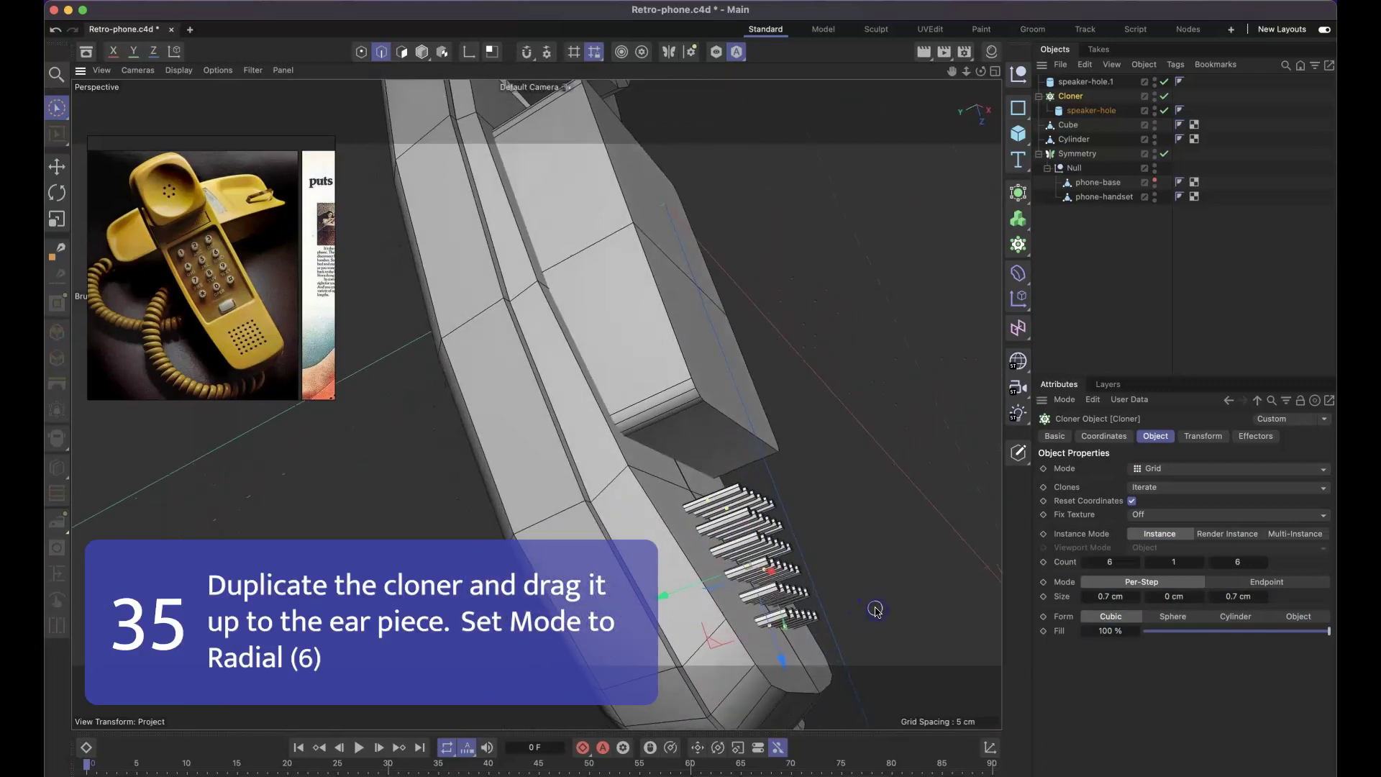
pyautogui.press('r')
pyautogui.keyDown('alt'); pyautogui.moveTo(755, 561); pyautogui.dragTo(733, 319); pyautogui.keyUp('alt')
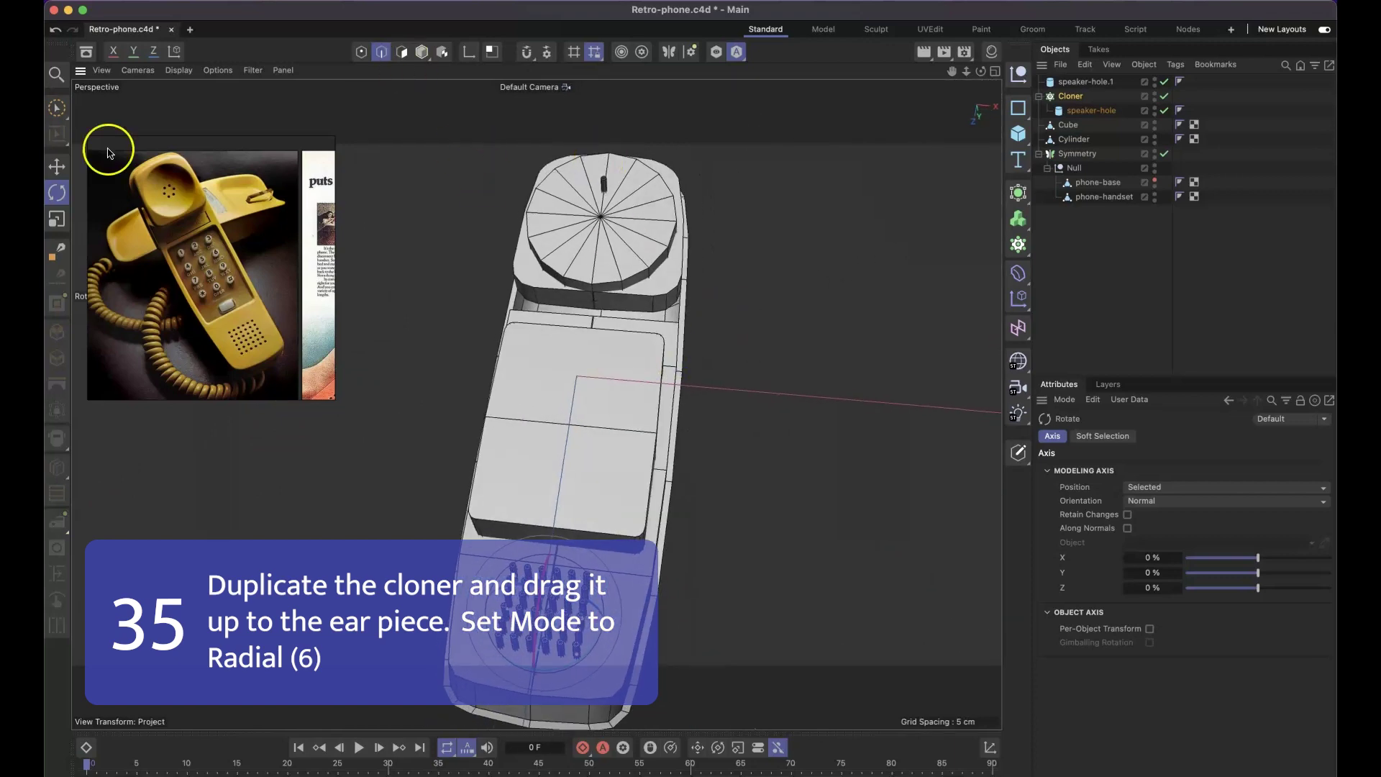
# Step: Put speaker-hole.1 over the earpiece into a new Radial cloner with a count of 6 and a 0.7 cm radius
pyautogui.click(422, 53)
pyautogui.scroll(8, 617, 179)
pyautogui.keyDown('alt'); pyautogui.moveTo(617, 179); pyautogui.dragTo(641, 264, button='middle'); pyautogui.keyUp('alt')
pyautogui.press('super+s')
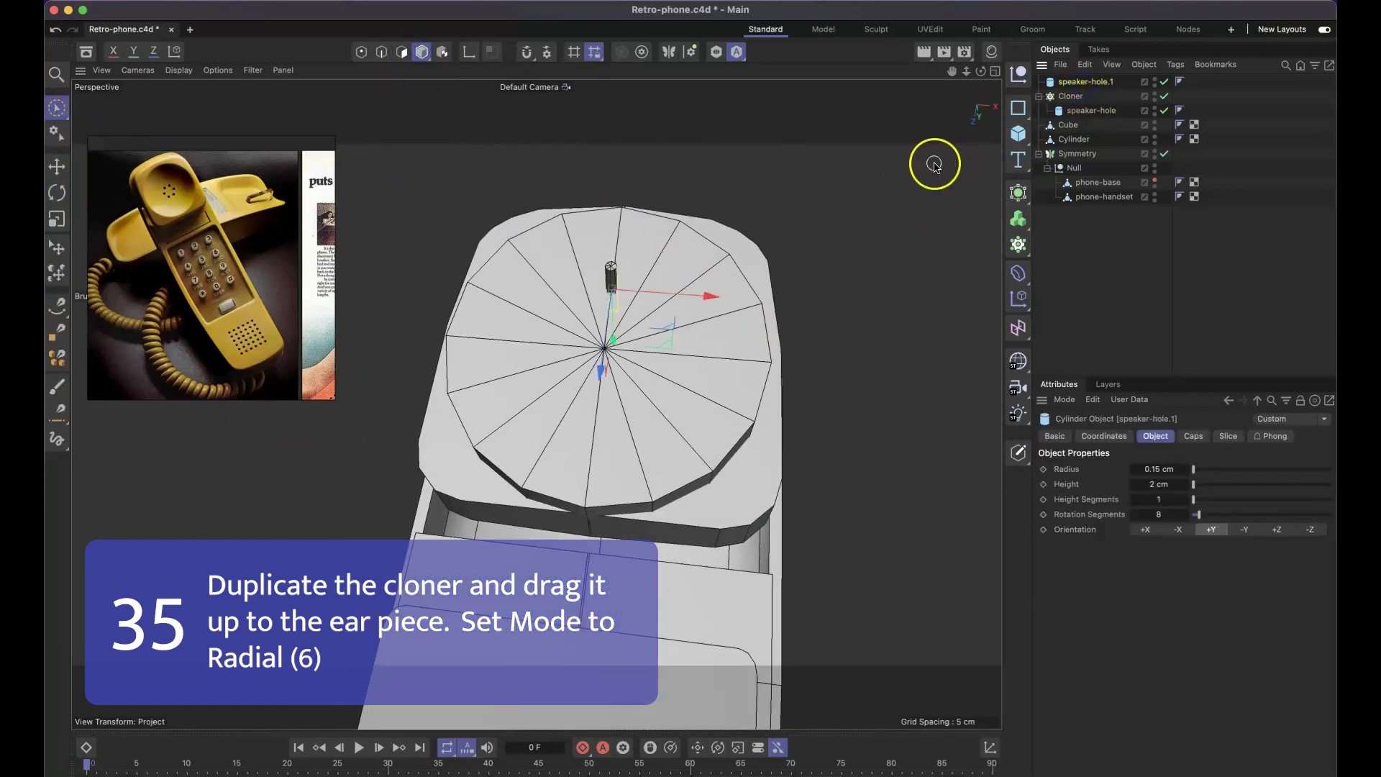
pyautogui.keyDown('alt'); pyautogui.click(1027, 197); pyautogui.keyUp('alt')
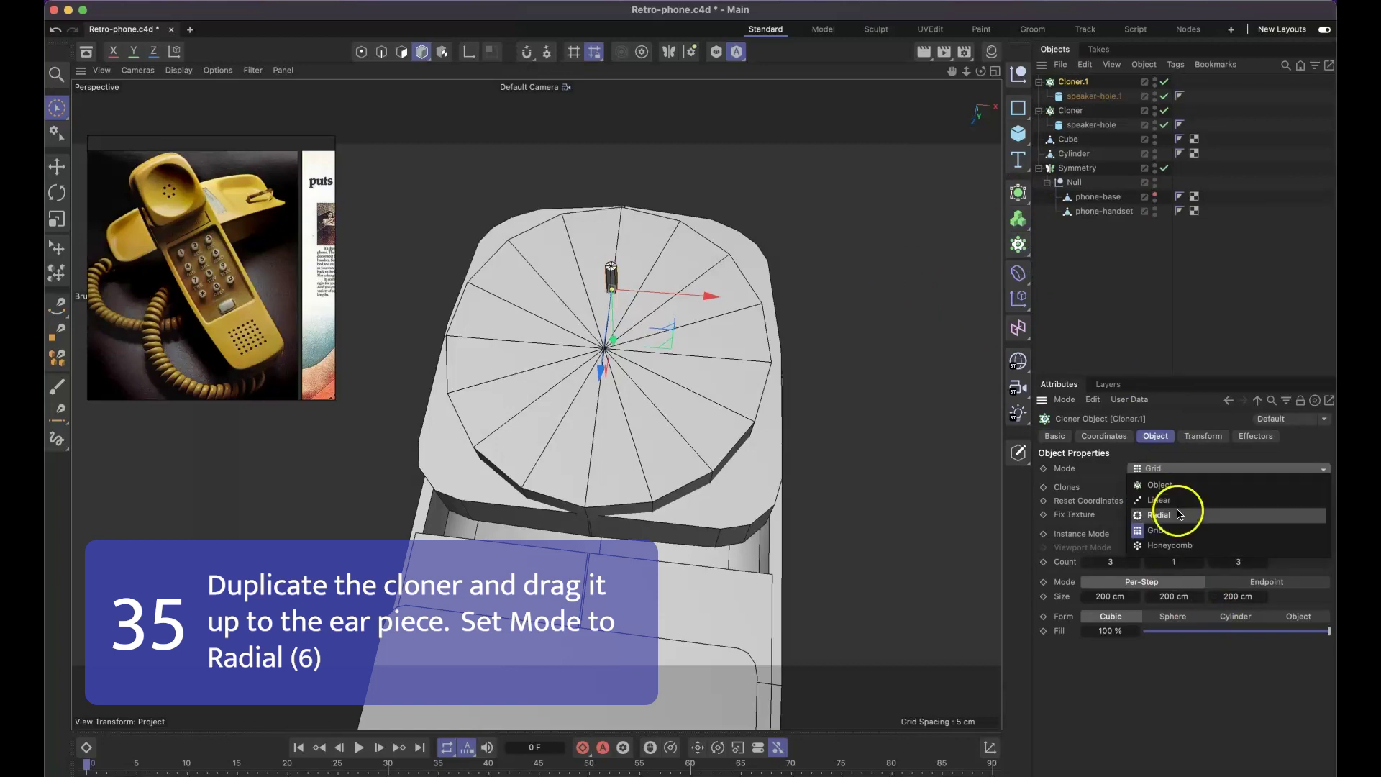
pyautogui.click(1179, 514)
pyautogui.keyDown('alt'); pyautogui.moveTo(852, 457); pyautogui.dragTo(741, 434); pyautogui.keyUp('alt')
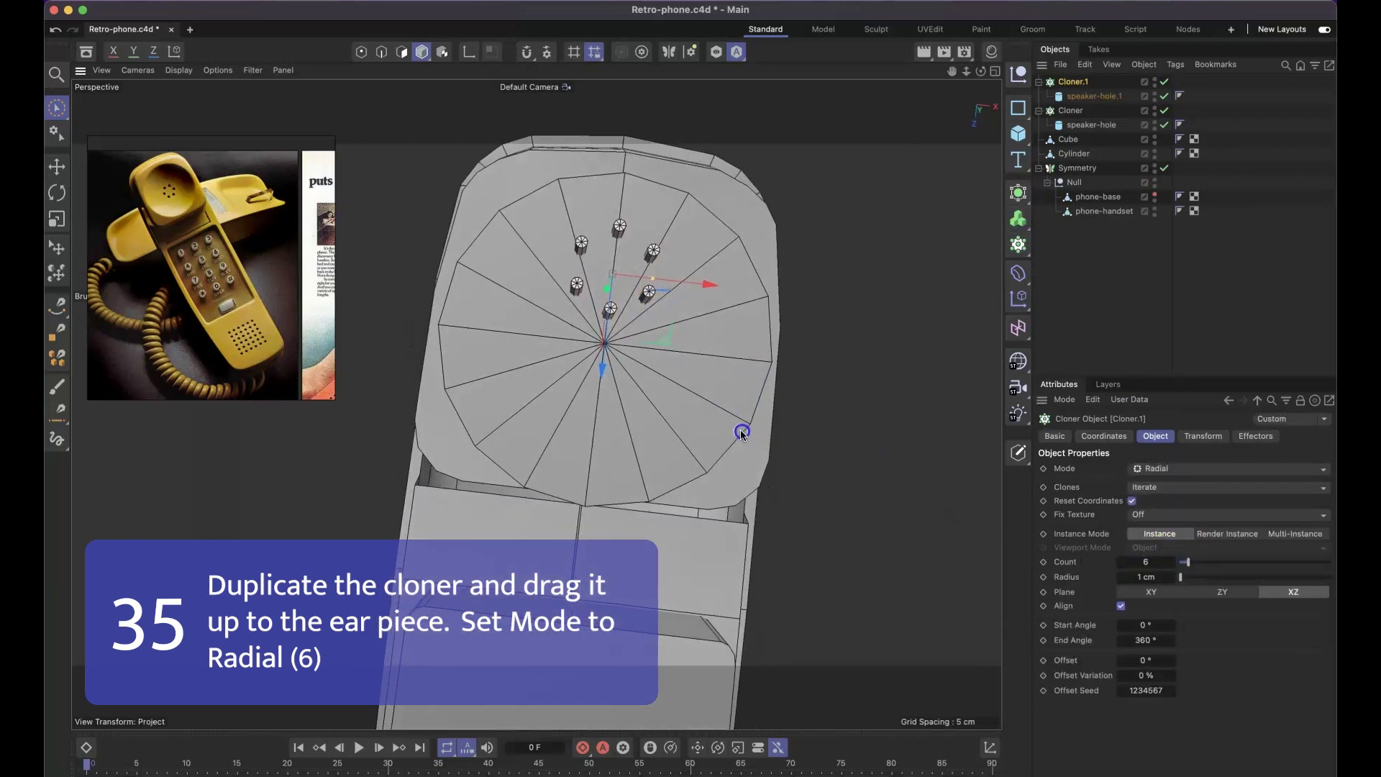
pyautogui.click(1164, 578)
pyautogui.write('.7')
pyautogui.press('Return')
# Step: Move the radial cloner to the centre of the earpiece disc and rotate it to match the disc's tilt
pyautogui.keyDown('alt'); pyautogui.moveTo(924, 535); pyautogui.dragTo(908, 496); pyautogui.keyUp('alt')
pyautogui.moveTo(602, 370); pyautogui.dragTo(601, 427)
pyautogui.moveTo(647, 395)
pyautogui.keyDown('alt'); pyautogui.mouseDown()
pyautogui.moveTo(604, 413)
pyautogui.moveTo(645, 389)
pyautogui.mouseUp(); pyautogui.keyUp('alt')
pyautogui.press('r')
pyautogui.keyDown('alt'); pyautogui.moveTo(630, 457); pyautogui.dragTo(511, 374); pyautogui.keyUp('alt')
pyautogui.click(1082, 82)
pyautogui.keyDown('alt'); pyautogui.moveTo(598, 333); pyautogui.dragTo(710, 408); pyautogui.keyUp('alt')
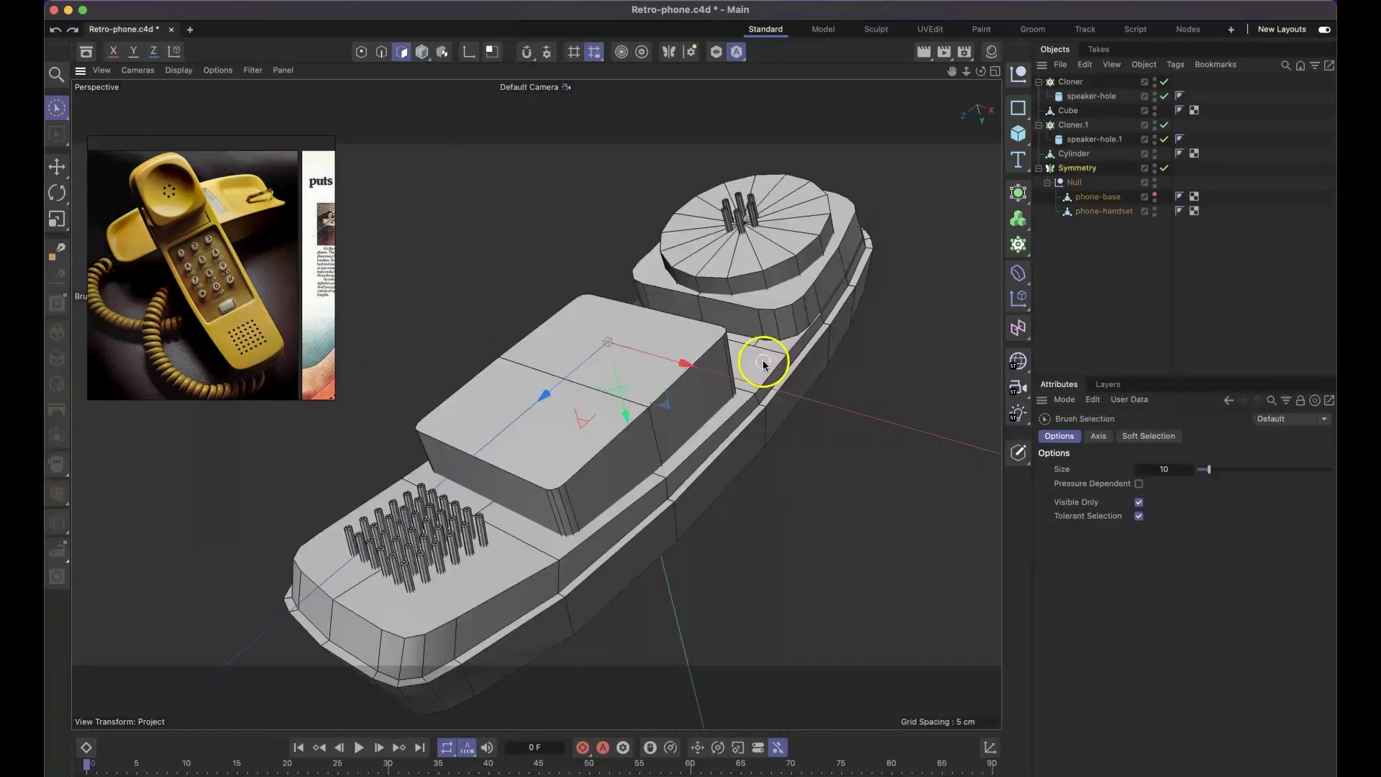
pyautogui.scroll(5, 764, 364)
pyautogui.moveTo(740, 324)
pyautogui.keyDown('alt'); pyautogui.mouseDown()
pyautogui.moveTo(791, 297)
pyautogui.moveTo(773, 338)
pyautogui.moveTo(713, 304)
pyautogui.moveTo(468, 327)
pyautogui.moveTo(496, 316)
pyautogui.mouseUp(); pyautogui.keyUp('alt')
pyautogui.press('m')
pyautogui.press('d')
pyautogui.click(1100, 211)
pyautogui.press('space')
pyautogui.scroll(5, 766, 300)
pyautogui.scroll(5, 468, 328)
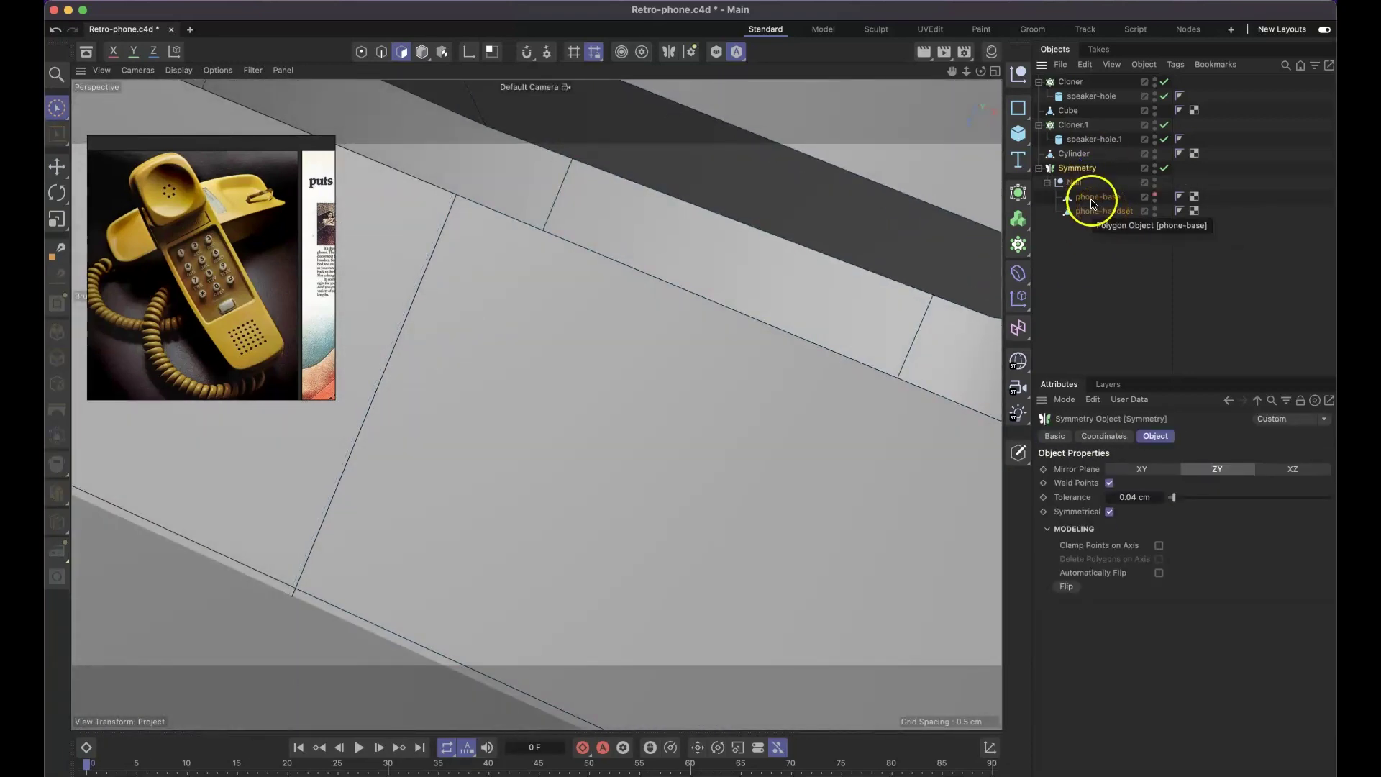
# Step: Make the Symmetry object editable, separating phone-base and phone-handset, and hide phone-base
pyautogui.press('c')
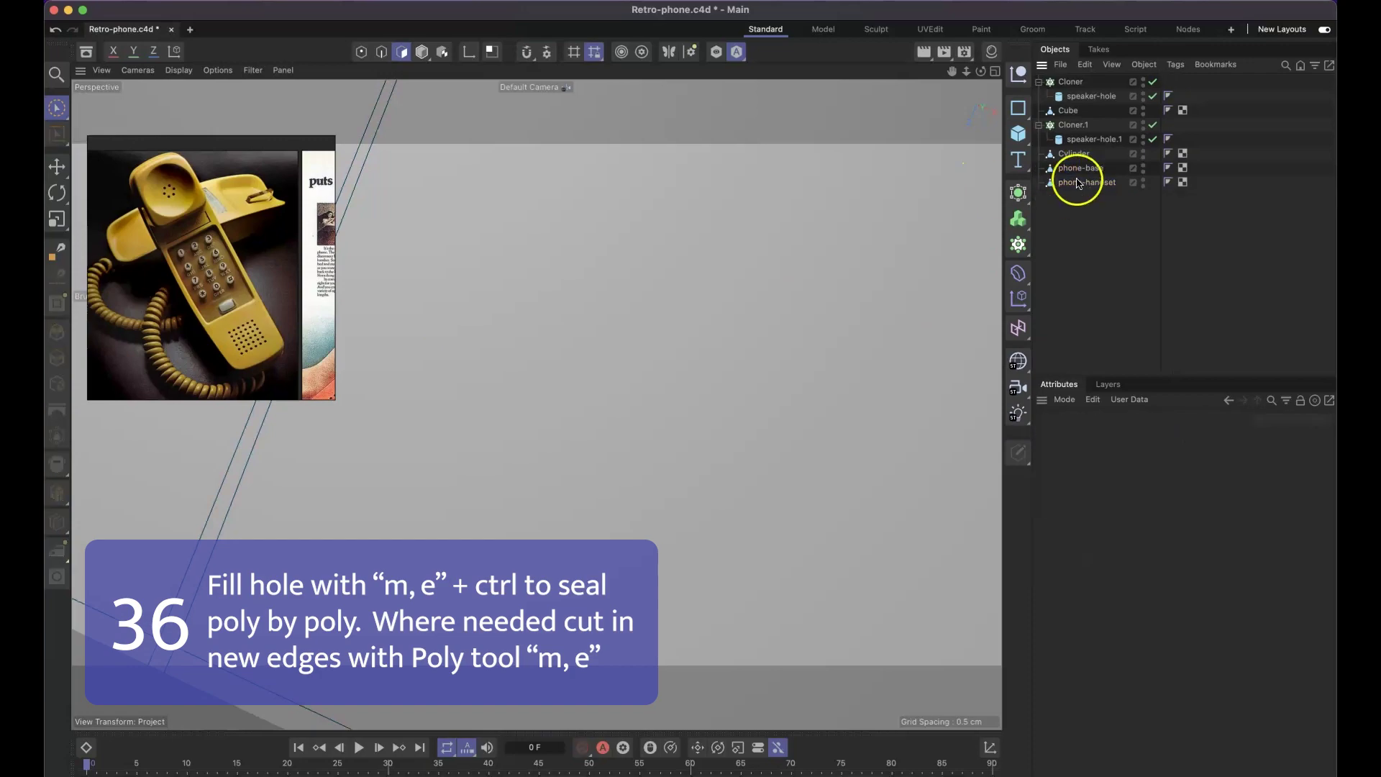
pyautogui.click(1079, 183)
pyautogui.doubleClick(1143, 166)
# Step: Try closing the handset's gap below the earpiece housing with one polygon, and delete that polygon
pyautogui.scroll(-5, 709, 340)
pyautogui.press('m')
pyautogui.press('d')
pyautogui.keyDown('alt'); pyautogui.moveTo(760, 354); pyautogui.dragTo(608, 544); pyautogui.keyUp('alt')
pyautogui.press('space')
pyautogui.click(657, 421)
pyautogui.press('Delete')
# Step: Add a loop cut across the narrow handset faces bordering the gap beside the earpiece housing
pyautogui.press('m')
pyautogui.press('l')
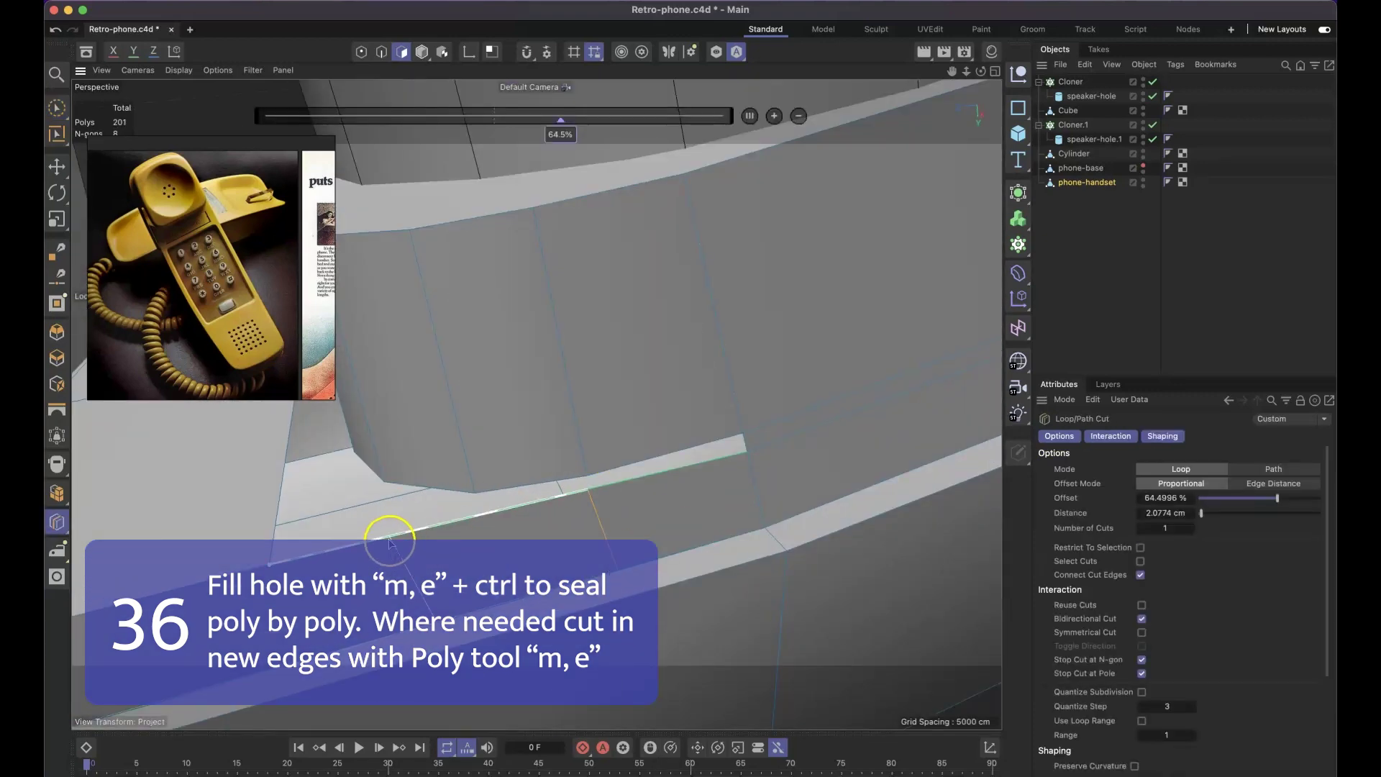
pyautogui.moveTo(392, 536); pyautogui.dragTo(478, 515)
pyautogui.press('space')
pyautogui.keyDown('alt'); pyautogui.moveTo(532, 485); pyautogui.dragTo(533, 523); pyautogui.keyUp('alt')
# Step: Fill the gap between the handset's flat top and the earpiece housing polygon by polygon with the Polygon Pen
pyautogui.press('m')
pyautogui.press('e')
pyautogui.keyDown('ctrl'); pyautogui.click(651, 464); pyautogui.keyUp('ctrl')
pyautogui.keyDown('ctrl'); pyautogui.click(545, 481); pyautogui.keyUp('ctrl')
pyautogui.keyDown('alt'); pyautogui.moveTo(551, 437); pyautogui.dragTo(714, 364); pyautogui.keyUp('alt')
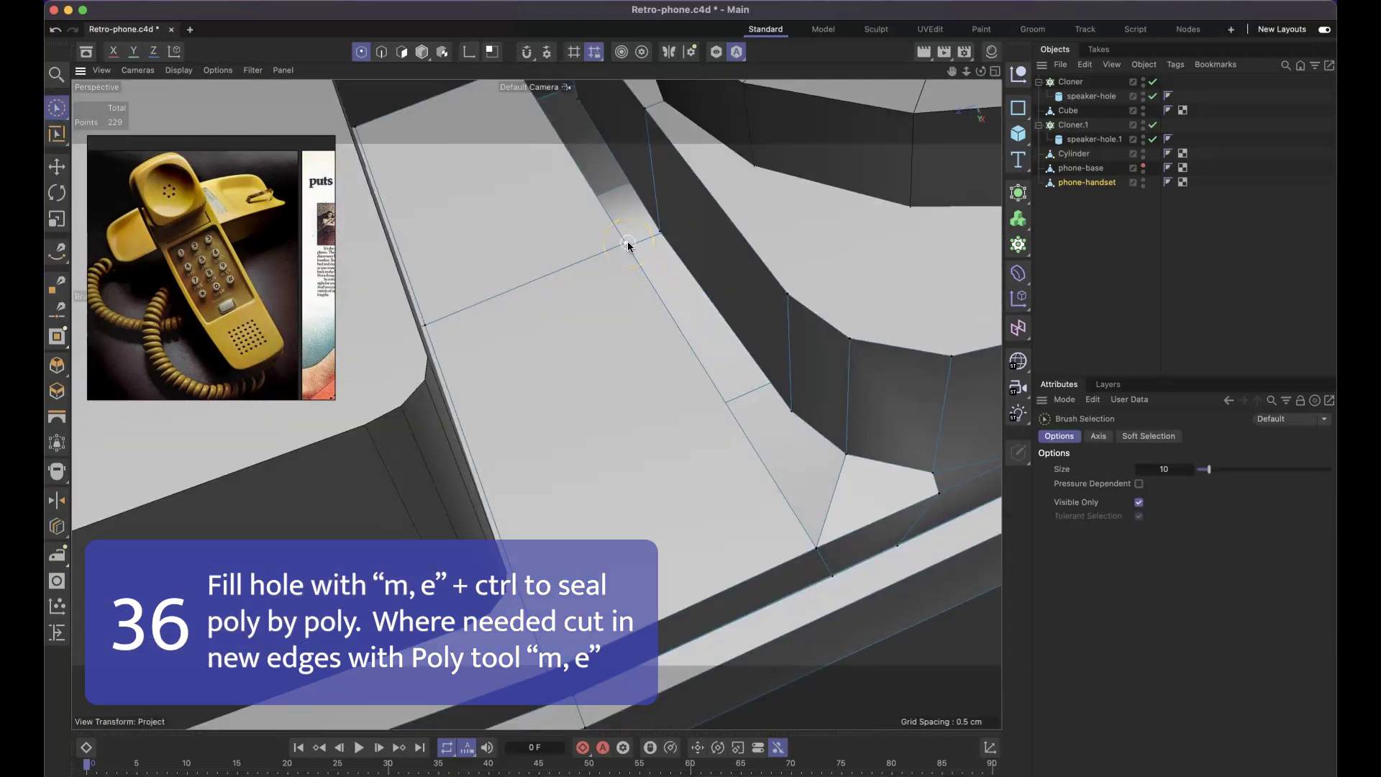
pyautogui.keyDown('alt'); pyautogui.moveTo(628, 246); pyautogui.dragTo(708, 366, button='middle'); pyautogui.keyUp('alt')
pyautogui.press('m')
pyautogui.press('e')
pyautogui.keyDown('ctrl'); pyautogui.click(638, 256); pyautogui.keyUp('ctrl')
# Step: Try closing the remaining gap beside the earpiece housing with Close Polygon Hole, and delete the unwanted polygon
pyautogui.press('m')
pyautogui.press('d')
pyautogui.click(748, 367)
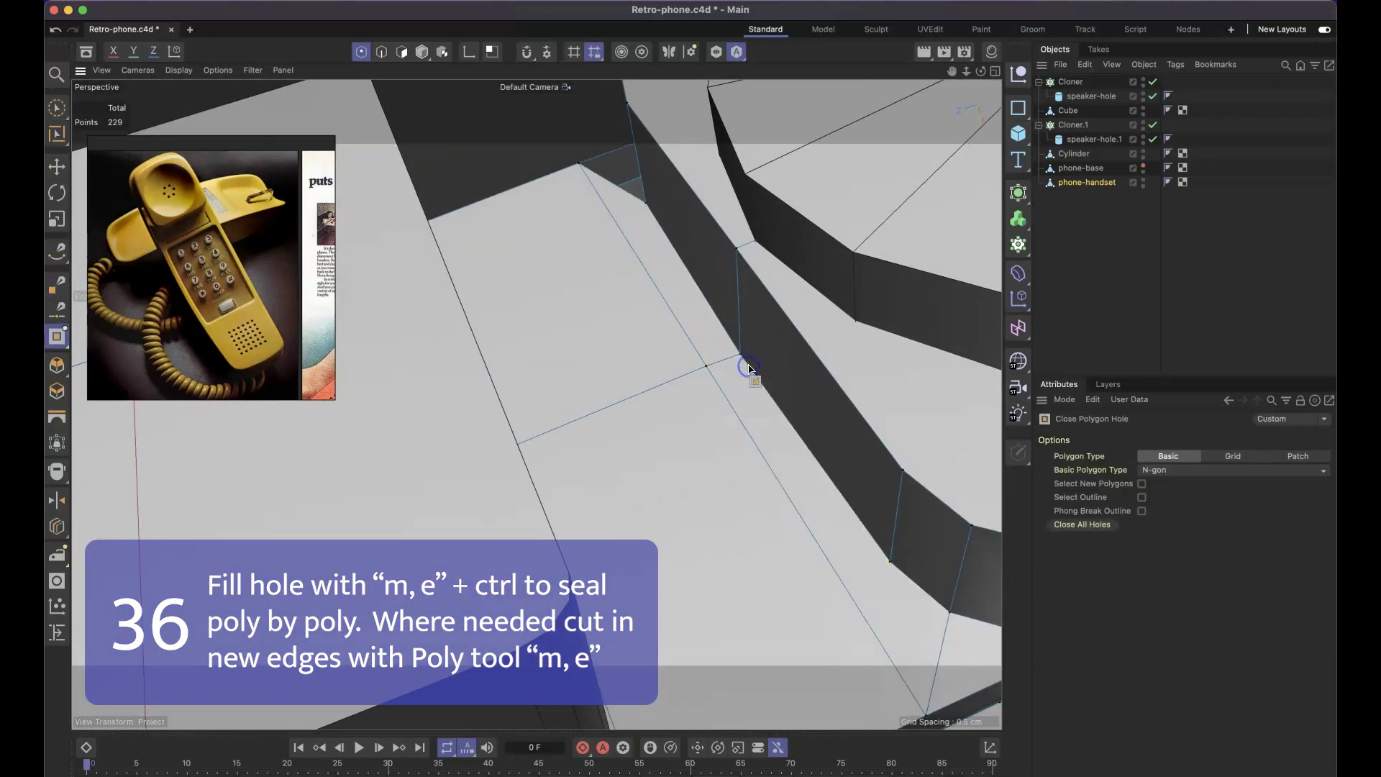
pyautogui.click(400, 53)
pyautogui.click(640, 246)
pyautogui.press('Delete')
# Step: Select the handset's lengthwise centreline edges and disconnect the mesh along them
pyautogui.scroll(-10, 767, 349)
pyautogui.keyDown('alt'); pyautogui.moveTo(766, 353); pyautogui.dragTo(716, 289); pyautogui.keyUp('alt')
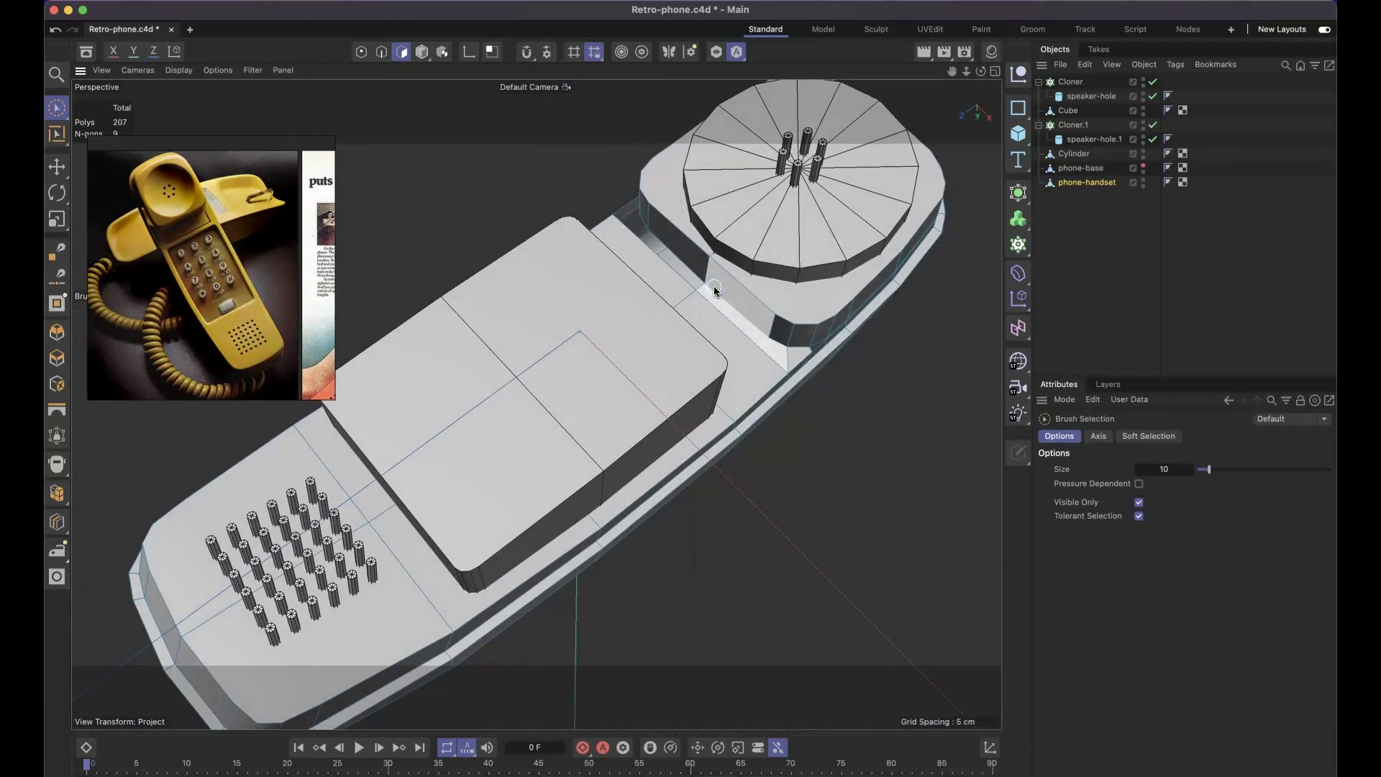
pyautogui.keyDown('alt'); pyautogui.moveTo(720, 58); pyautogui.dragTo(909, 231); pyautogui.keyUp('alt')
pyautogui.click(995, 71)
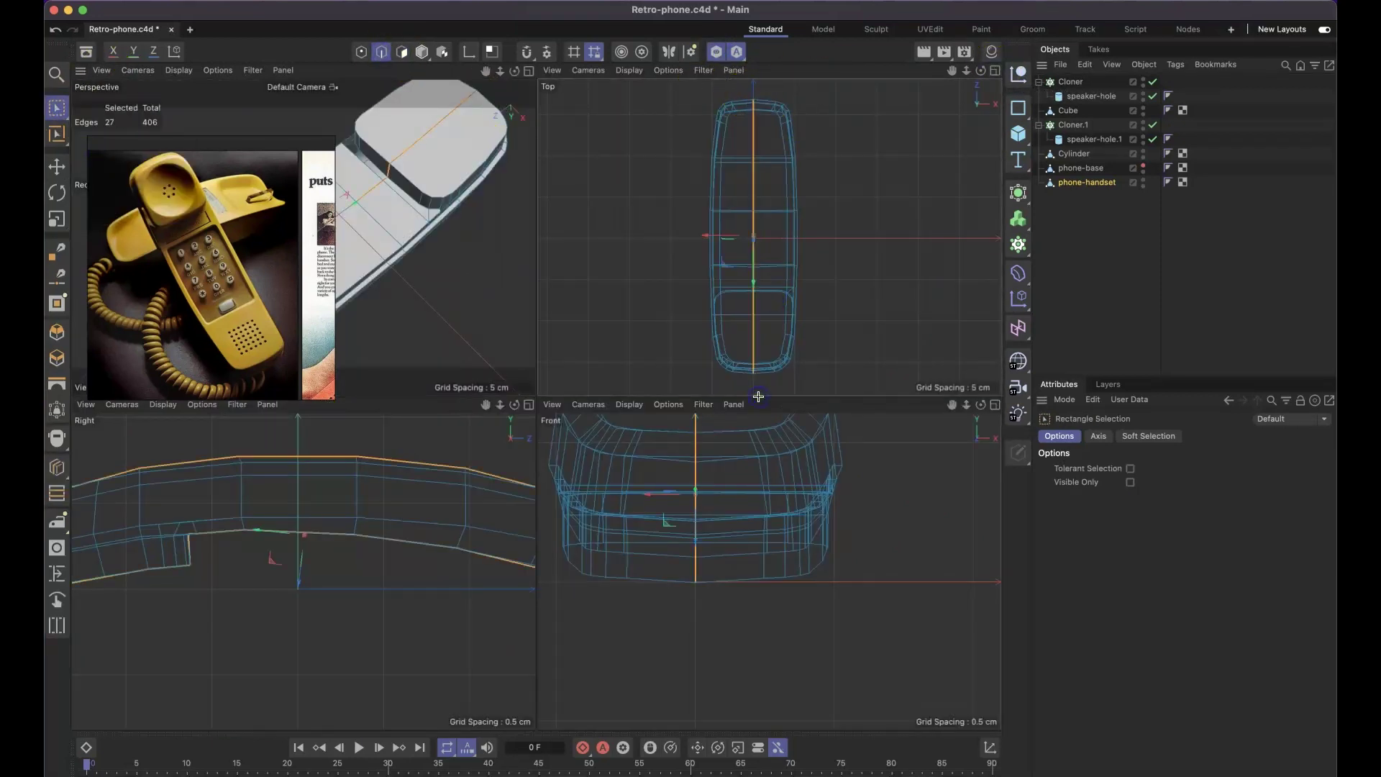
pyautogui.press('m')
pyautogui.press('k')
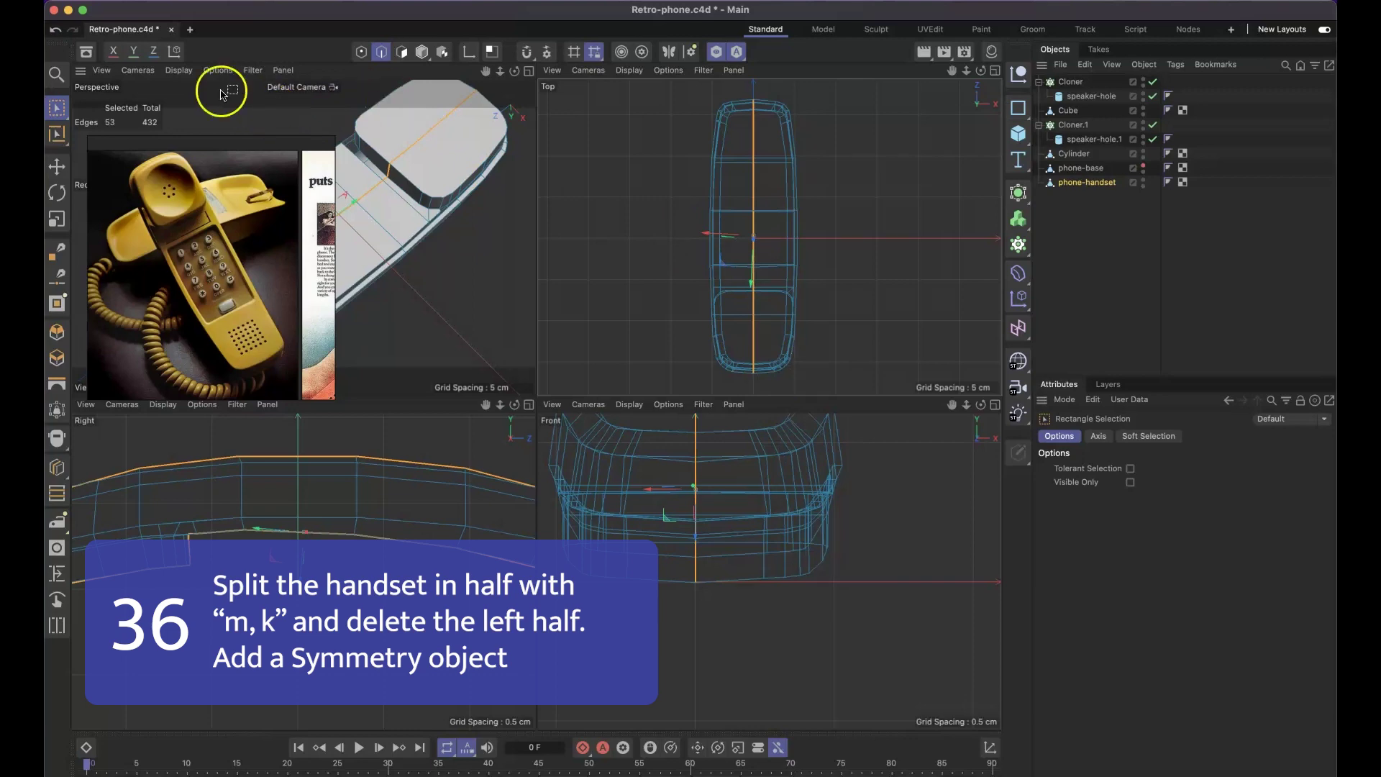
pyautogui.middleClick(343, 99)
pyautogui.scroll(-2, 660, 281)
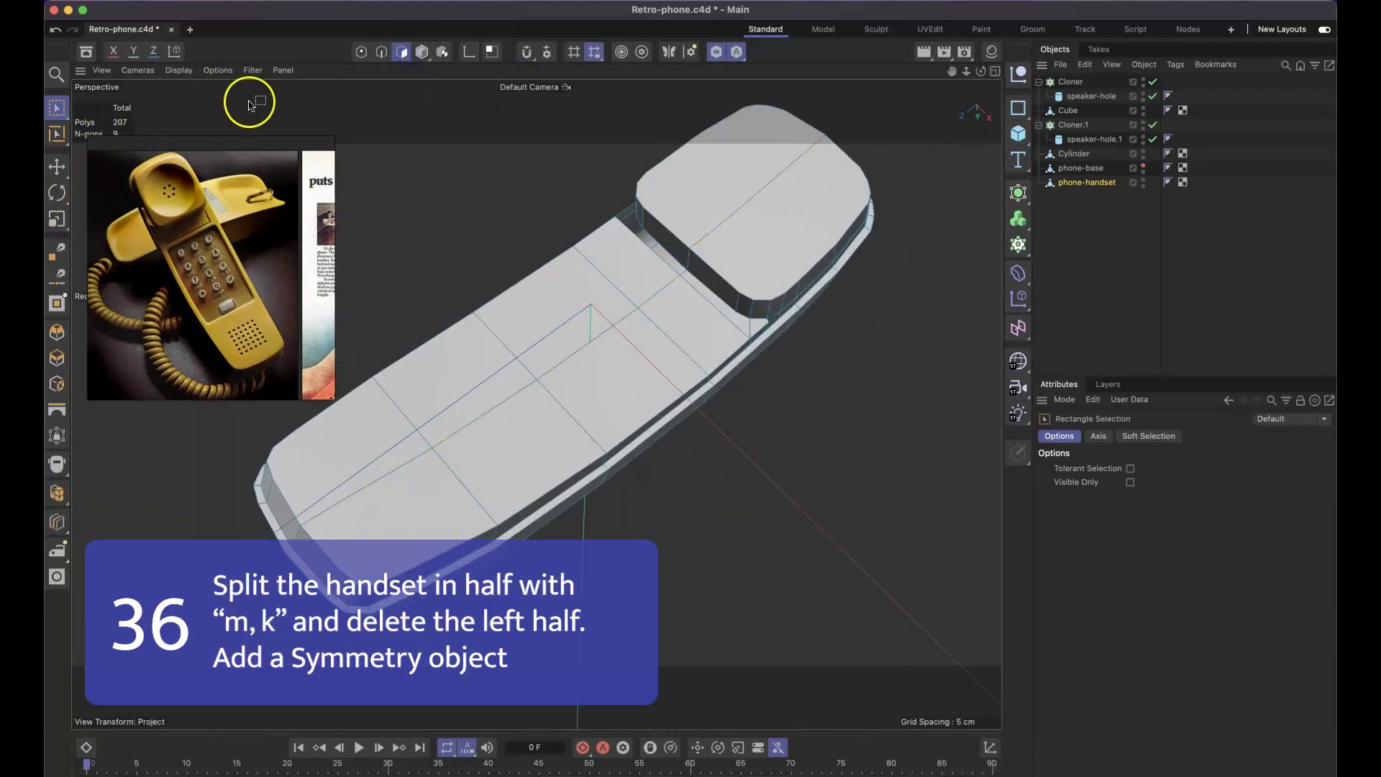
# Step: Select and delete all faces of the handset's left half
pyautogui.moveTo(57, 109); pyautogui.dragTo(132, 131)
pyautogui.doubleClick(568, 266)
pyautogui.press('Delete')
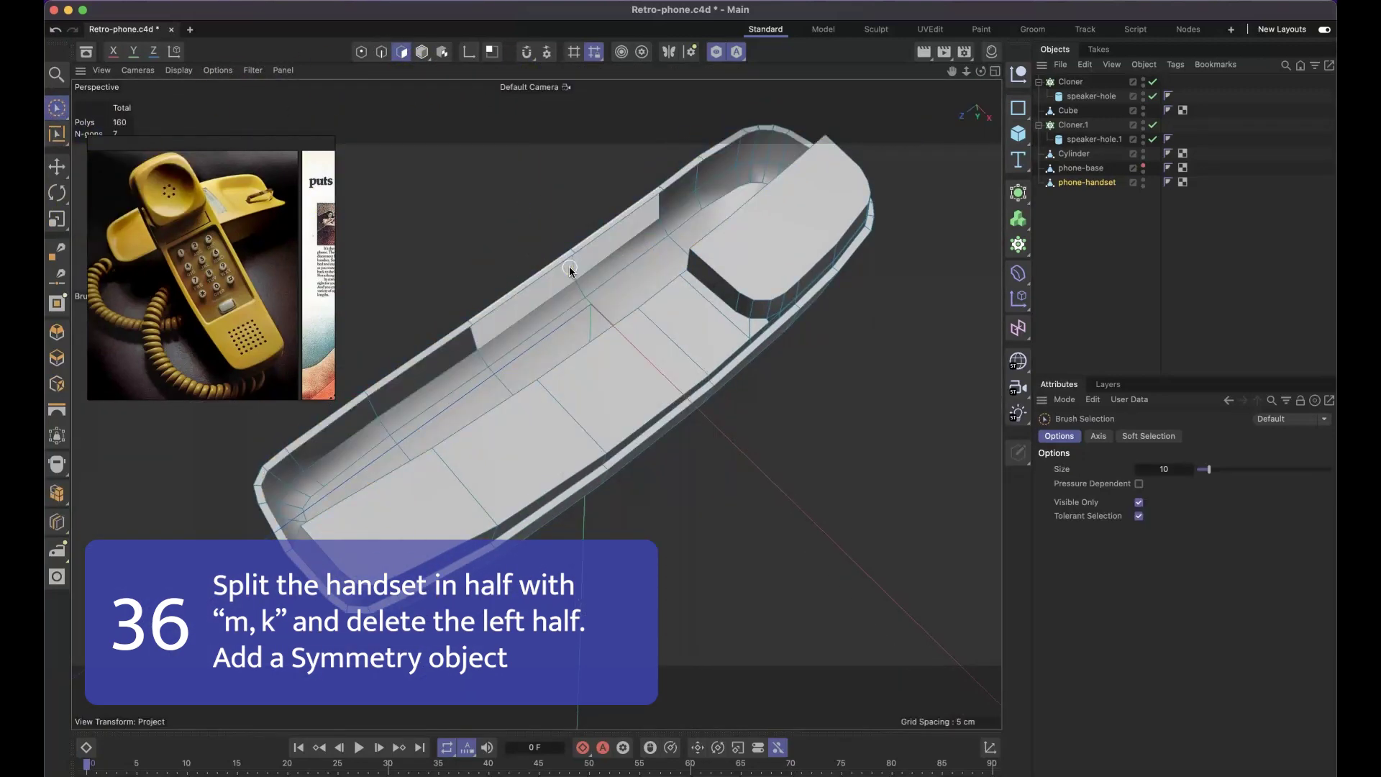
pyautogui.keyDown('alt'); pyautogui.moveTo(840, 203); pyautogui.dragTo(817, 144); pyautogui.keyUp('alt')
pyautogui.press('Delete')
pyautogui.keyDown('alt'); pyautogui.moveTo(725, 231); pyautogui.dragTo(697, 343); pyautogui.keyUp('alt')
pyautogui.press('Delete')
# Step: Mirror the remaining half of the handset with a Symmetry object and show the other phone parts again
pyautogui.keyDown('alt'); pyautogui.moveTo(418, 559); pyautogui.dragTo(561, 519); pyautogui.keyUp('alt')
pyautogui.moveTo(1019, 201); pyautogui.dragTo(1104, 363)
pyautogui.click(719, 57)
pyautogui.keyDown('alt'); pyautogui.moveTo(708, 406); pyautogui.dragTo(607, 355); pyautogui.keyUp('alt')
# Step: Box-select the handset's points along its lengthwise centreline in the front view
pyautogui.click(1079, 184)
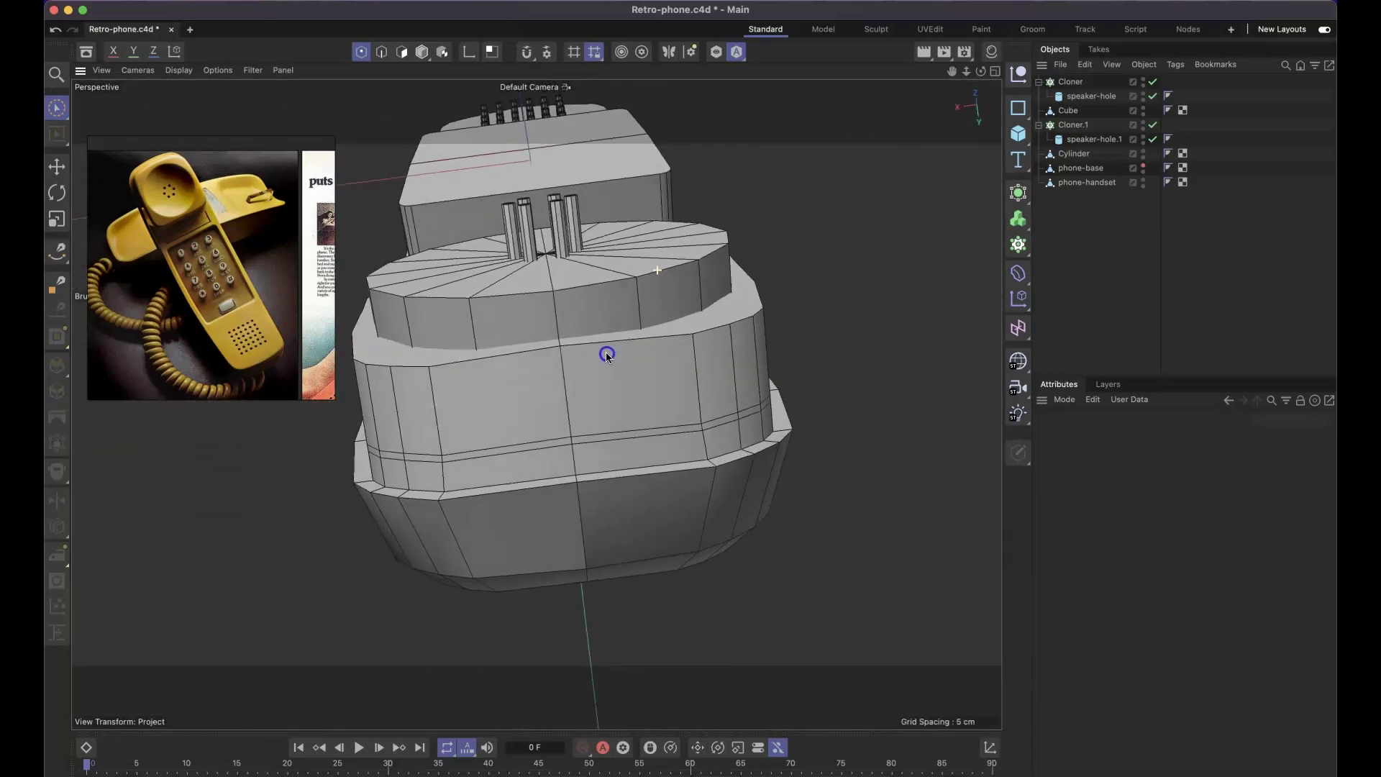
pyautogui.middleClick(807, 391)
pyautogui.click(1087, 183)
pyautogui.click(56, 108)
pyautogui.click(139, 157)
pyautogui.scroll(1, 480, 417)
pyautogui.scroll(-6, 796, 465)
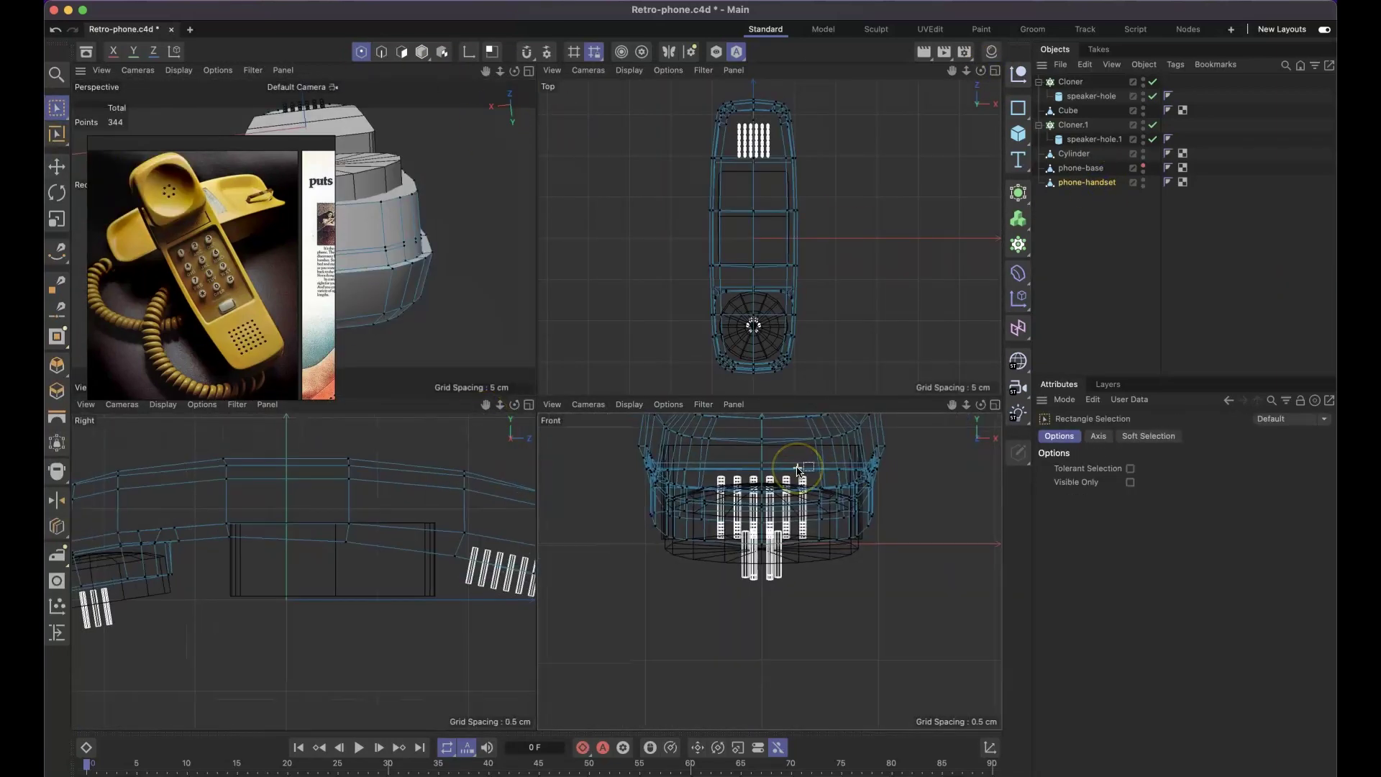
pyautogui.scroll(6, 793, 464)
pyautogui.middleClick(471, 238)
pyautogui.keyDown('alt'); pyautogui.moveTo(547, 417); pyautogui.dragTo(471, 157); pyautogui.keyUp('alt')
pyautogui.press('F5')
pyautogui.scroll(5, 747, 440)
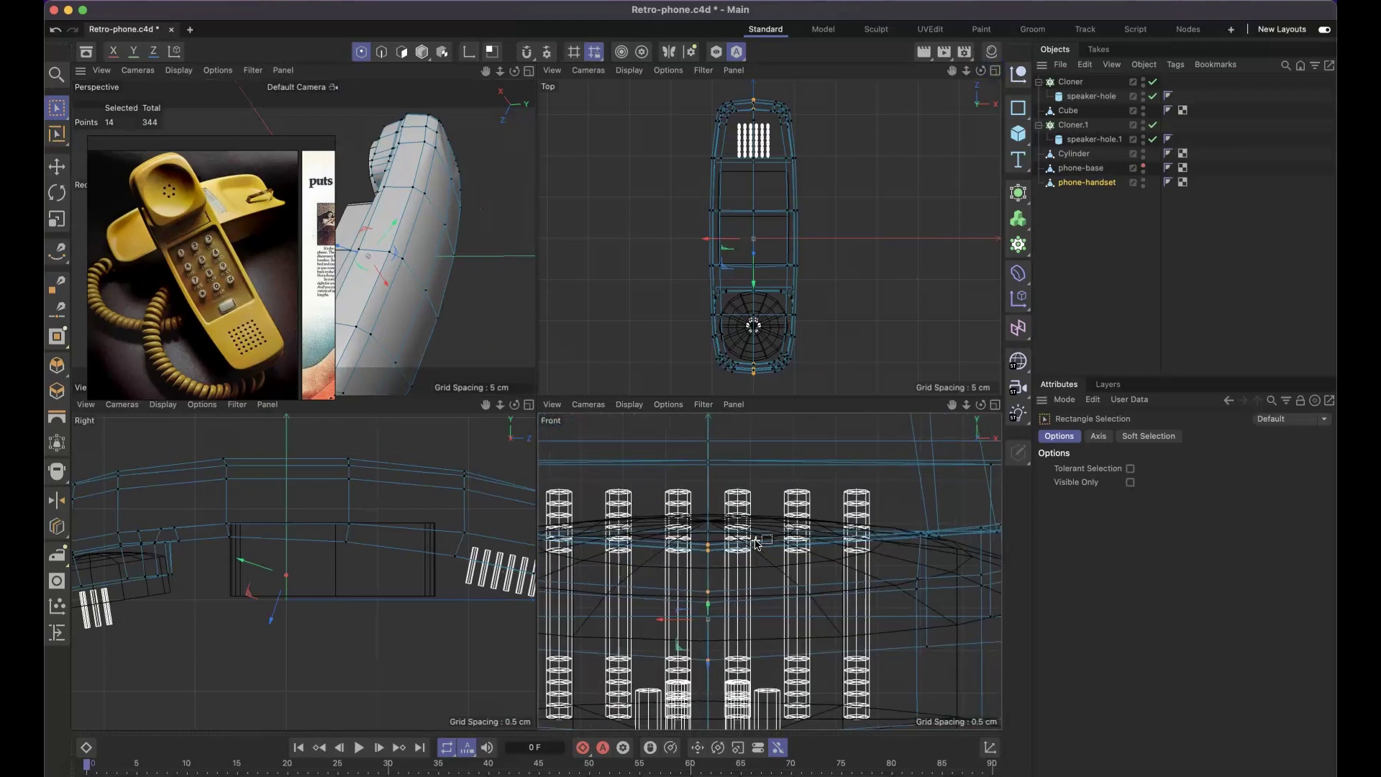
# Step: Set the modeling axis orientation to Axis for the selected centreline points
pyautogui.press('F1')
pyautogui.keyDown('alt'); pyautogui.moveTo(748, 430); pyautogui.dragTo(590, 302); pyautogui.keyUp('alt')
pyautogui.click(1098, 436)
pyautogui.click(1151, 501)
pyautogui.click(1151, 515)
pyautogui.keyDown('alt'); pyautogui.moveTo(709, 460); pyautogui.dragTo(770, 457); pyautogui.keyUp('alt')
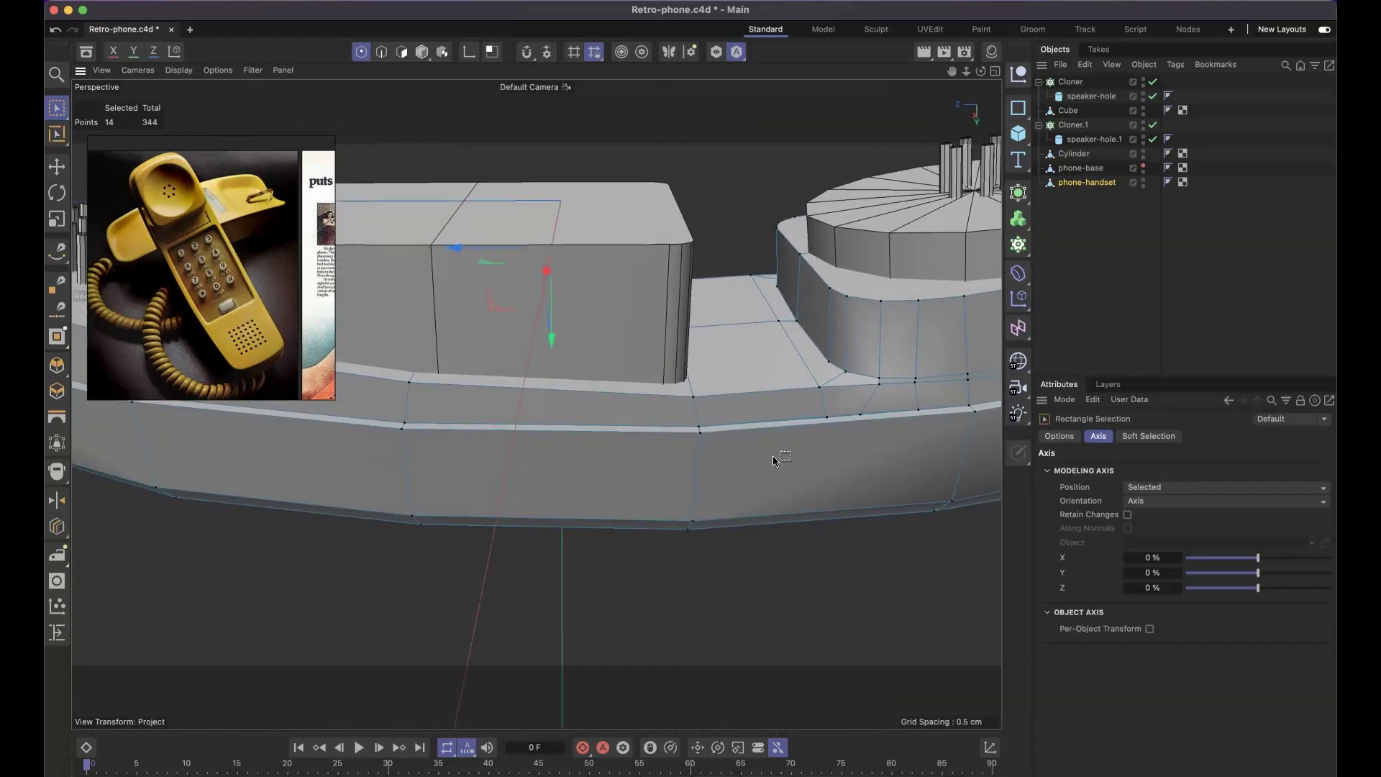
# Step: Select the faces surrounding the earpiece disc on its raised housing and set the modeling axis orientation to Normal
pyautogui.keyDown('alt'); pyautogui.moveTo(745, 397); pyautogui.dragTo(780, 401); pyautogui.keyUp('alt')
pyautogui.keyDown('alt'); pyautogui.moveTo(780, 400); pyautogui.dragTo(601, 428, button='right'); pyautogui.keyUp('alt')
pyautogui.moveTo(497, 375)
pyautogui.keyDown('alt'); pyautogui.mouseDown()
pyautogui.moveTo(617, 426)
pyautogui.moveTo(392, 364)
pyautogui.moveTo(589, 348)
pyautogui.moveTo(666, 244)
pyautogui.moveTo(626, 450)
pyautogui.moveTo(740, 348)
pyautogui.moveTo(820, 232)
pyautogui.moveTo(891, 348)
pyautogui.moveTo(934, 360)
pyautogui.moveTo(619, 223)
pyautogui.moveTo(681, 369)
pyautogui.moveTo(632, 431)
pyautogui.moveTo(533, 437)
pyautogui.moveTo(487, 393)
pyautogui.mouseUp(); pyautogui.keyUp('alt')
pyautogui.keyDown('alt'); pyautogui.moveTo(487, 393); pyautogui.dragTo(499, 357); pyautogui.keyUp('alt')
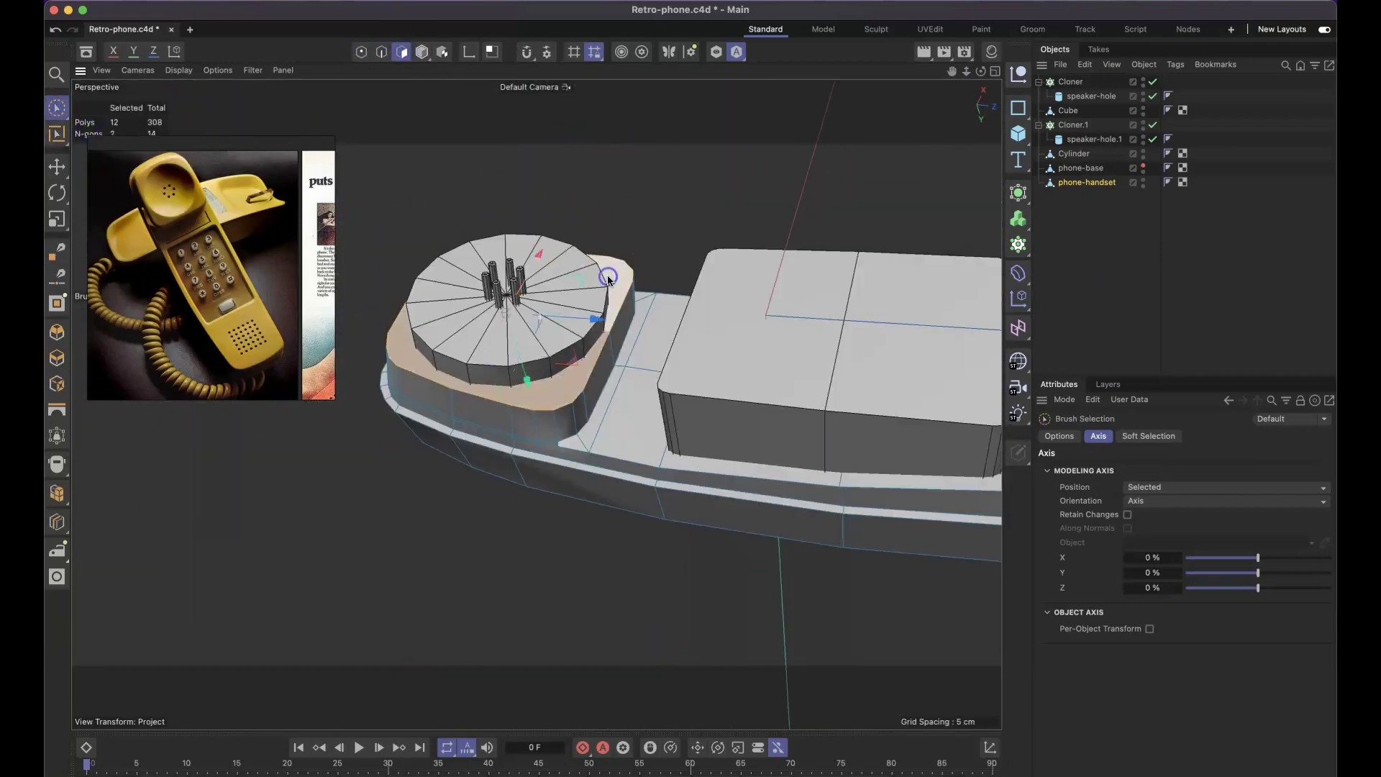
pyautogui.keyDown('alt'); pyautogui.moveTo(607, 281); pyautogui.dragTo(611, 374); pyautogui.keyUp('alt')
pyautogui.click(1223, 501)
pyautogui.click(1179, 591)
pyautogui.press('t')
pyautogui.keyDown('alt'); pyautogui.moveTo(576, 323); pyautogui.dragTo(532, 330); pyautogui.keyUp('alt')
pyautogui.keyDown('alt'); pyautogui.moveTo(419, 391); pyautogui.dragTo(678, 317); pyautogui.keyUp('alt')
pyautogui.press('r')
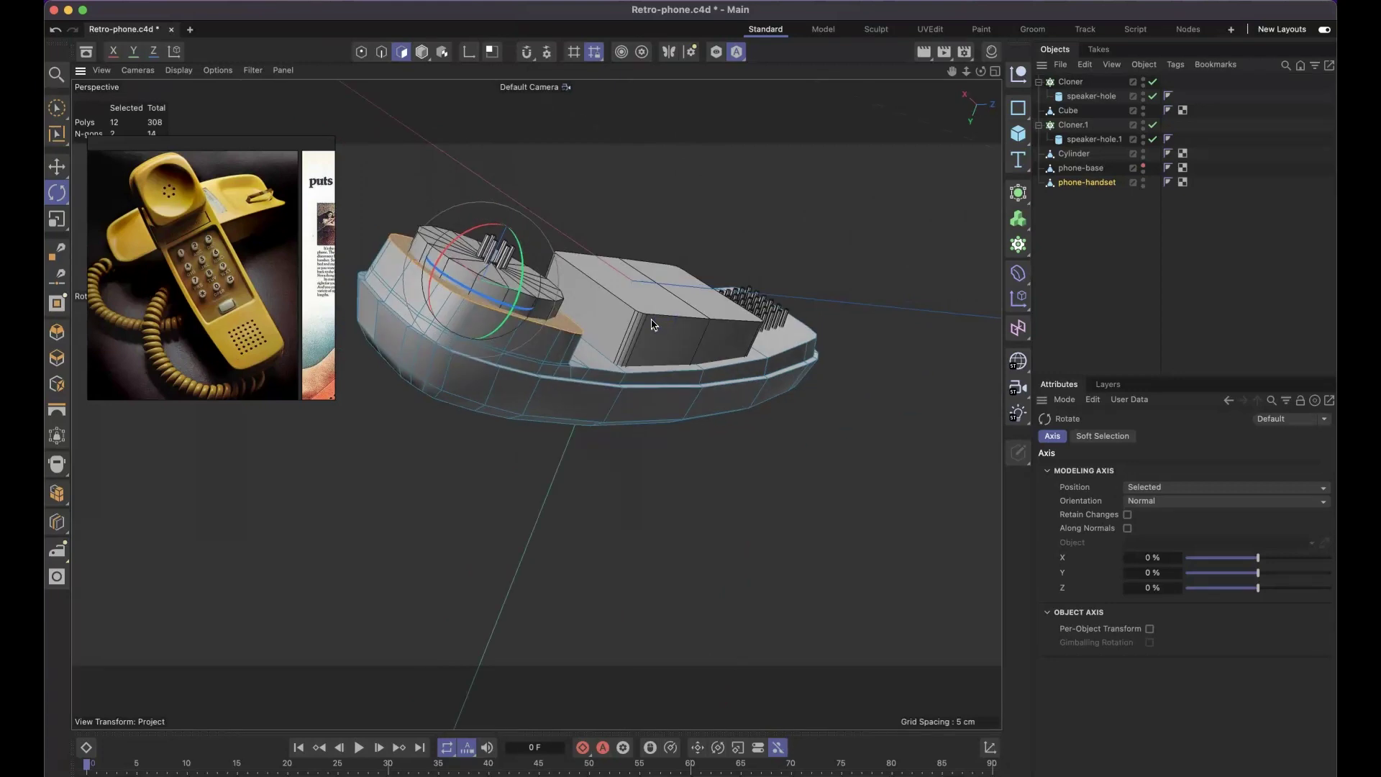
# Step: Select the bottom half of the handset and split it into its own object
pyautogui.click(713, 386)
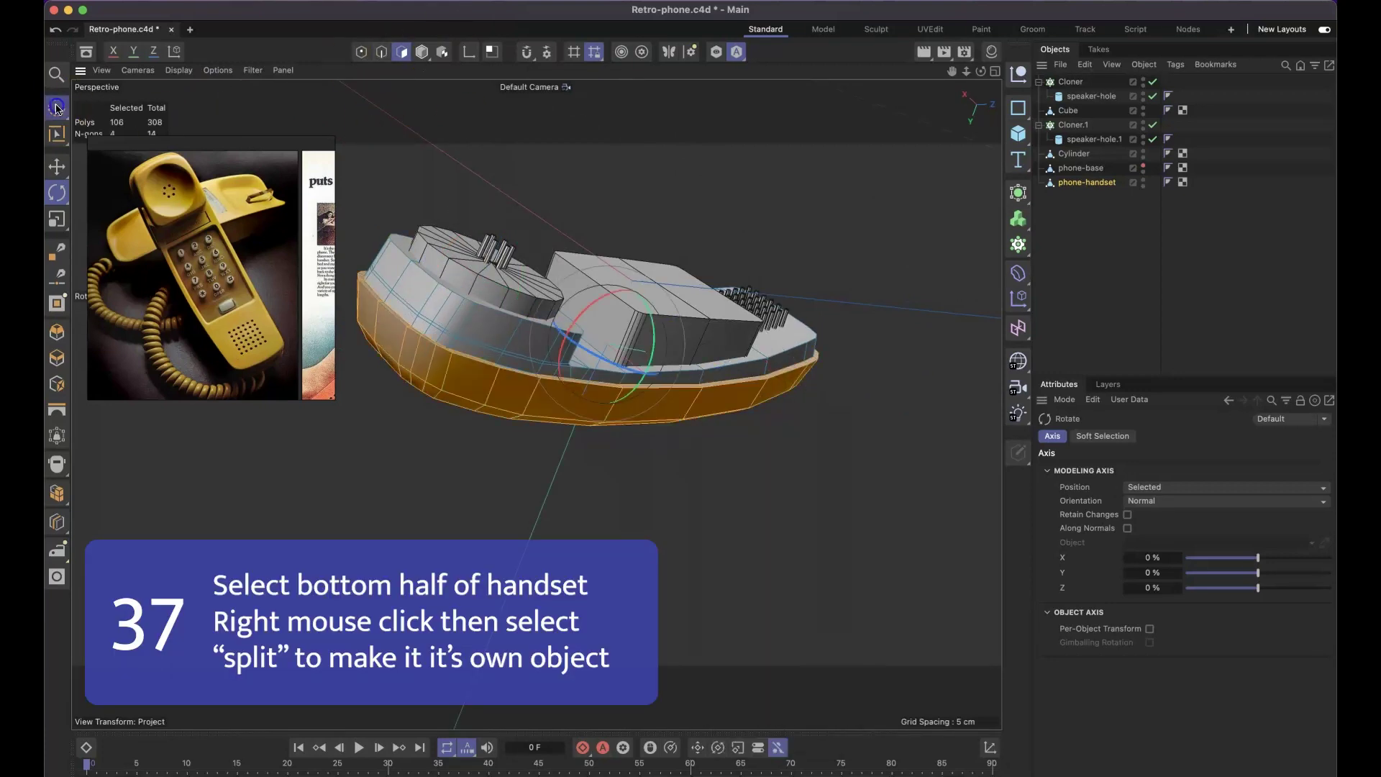
pyautogui.click(57, 109)
pyautogui.keyDown('alt'); pyautogui.moveTo(632, 425); pyautogui.dragTo(737, 430); pyautogui.keyUp('alt')
pyautogui.rightClick(737, 430)
pyautogui.click(798, 485)
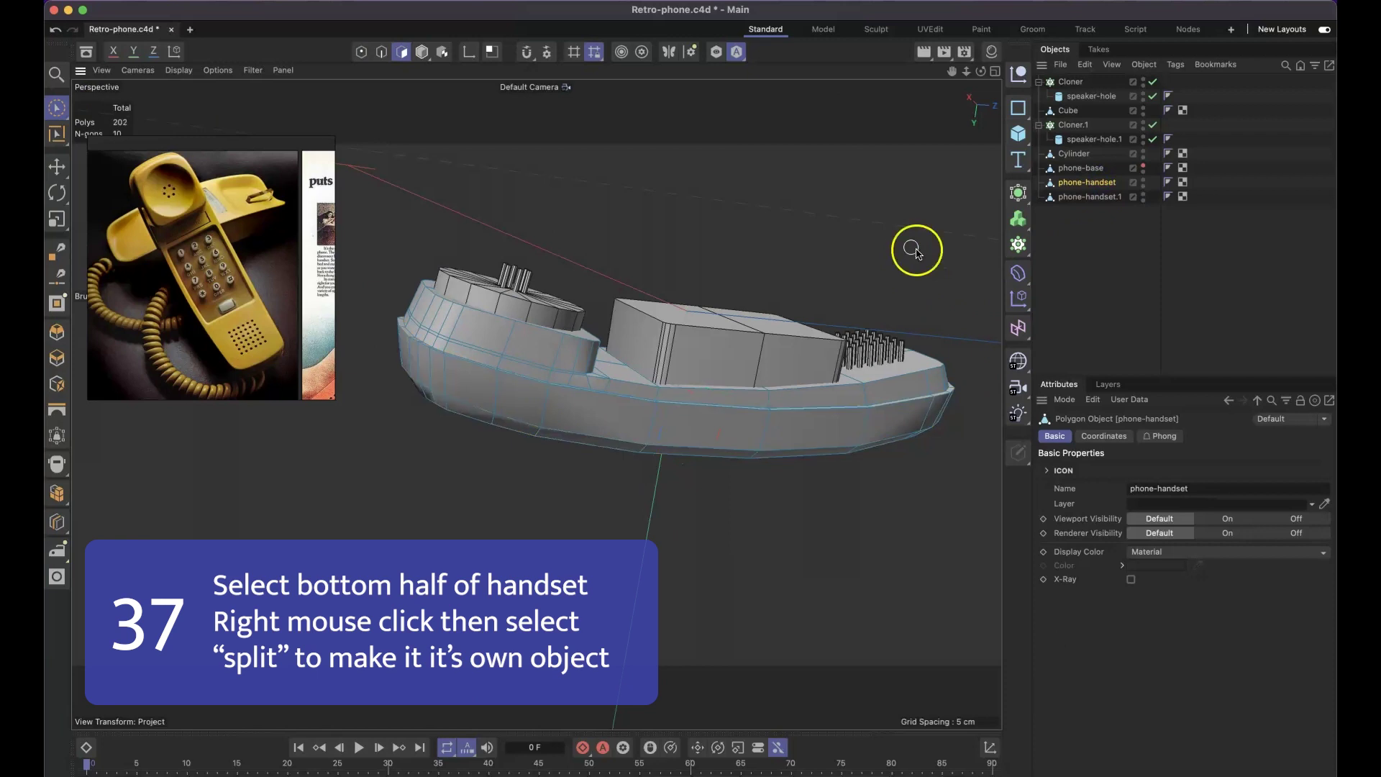
# Step: Hide phone-handset.1 and delete the leftover bottom shell from phone-handset
pyautogui.keyDown('alt'); pyautogui.moveTo(808, 417); pyautogui.dragTo(793, 431); pyautogui.keyUp('alt')
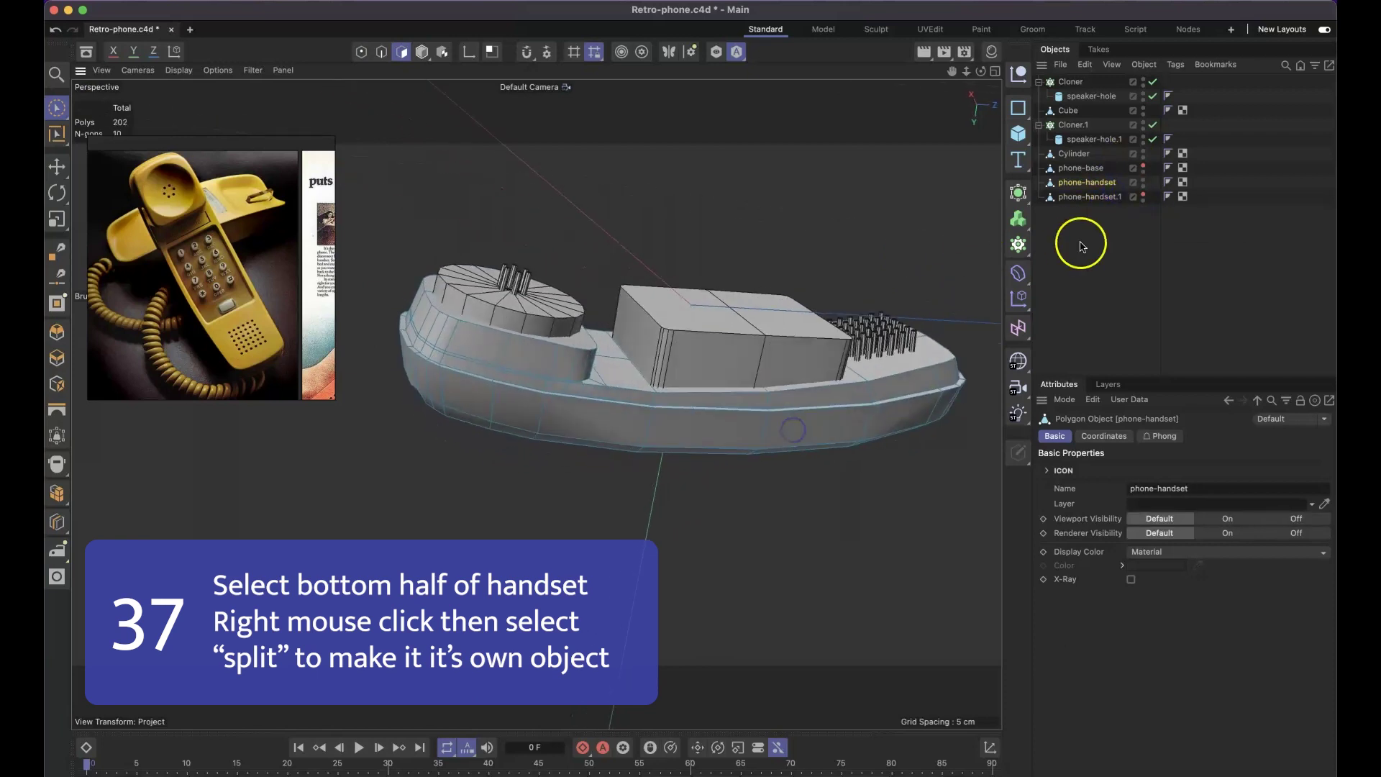
pyautogui.click(1144, 180)
pyautogui.click(1144, 182)
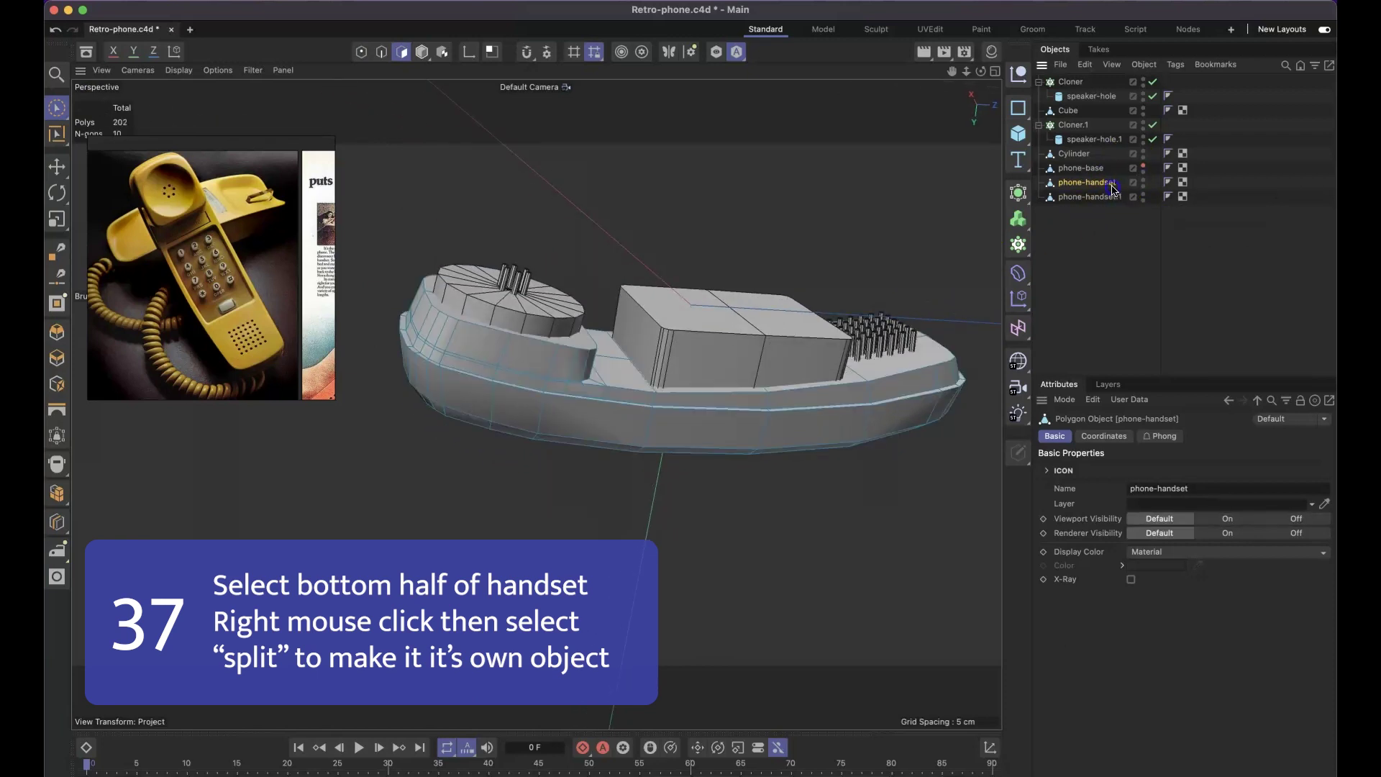
pyautogui.press('u')
pyautogui.press('w')
pyautogui.press('Delete')
pyautogui.click(1144, 195)
pyautogui.keyDown('alt'); pyautogui.moveTo(859, 532); pyautogui.dragTo(838, 435); pyautogui.keyUp('alt')
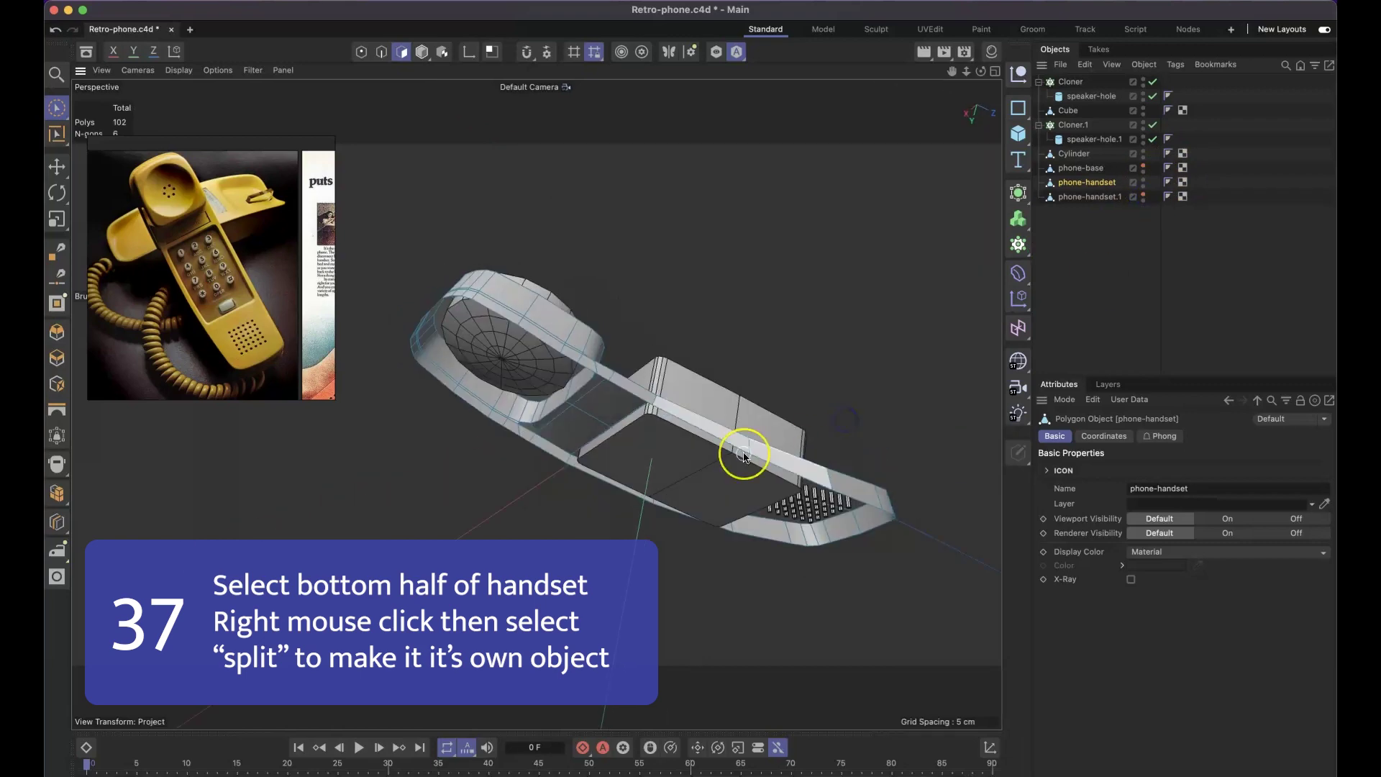
# Step: Close the open hole at the bottom of the upper handset object
pyautogui.scroll(5, 745, 453)
pyautogui.scroll(-5, 786, 513)
pyautogui.press('m')
pyautogui.keyDown('alt'); pyautogui.moveTo(786, 513); pyautogui.dragTo(867, 538); pyautogui.keyUp('alt')
pyautogui.press('d')
pyautogui.click(848, 518)
pyautogui.press('space')
# Step: Select the new bottom faces of the upper handset and inset them with an inner extrude
pyautogui.click(869, 576)
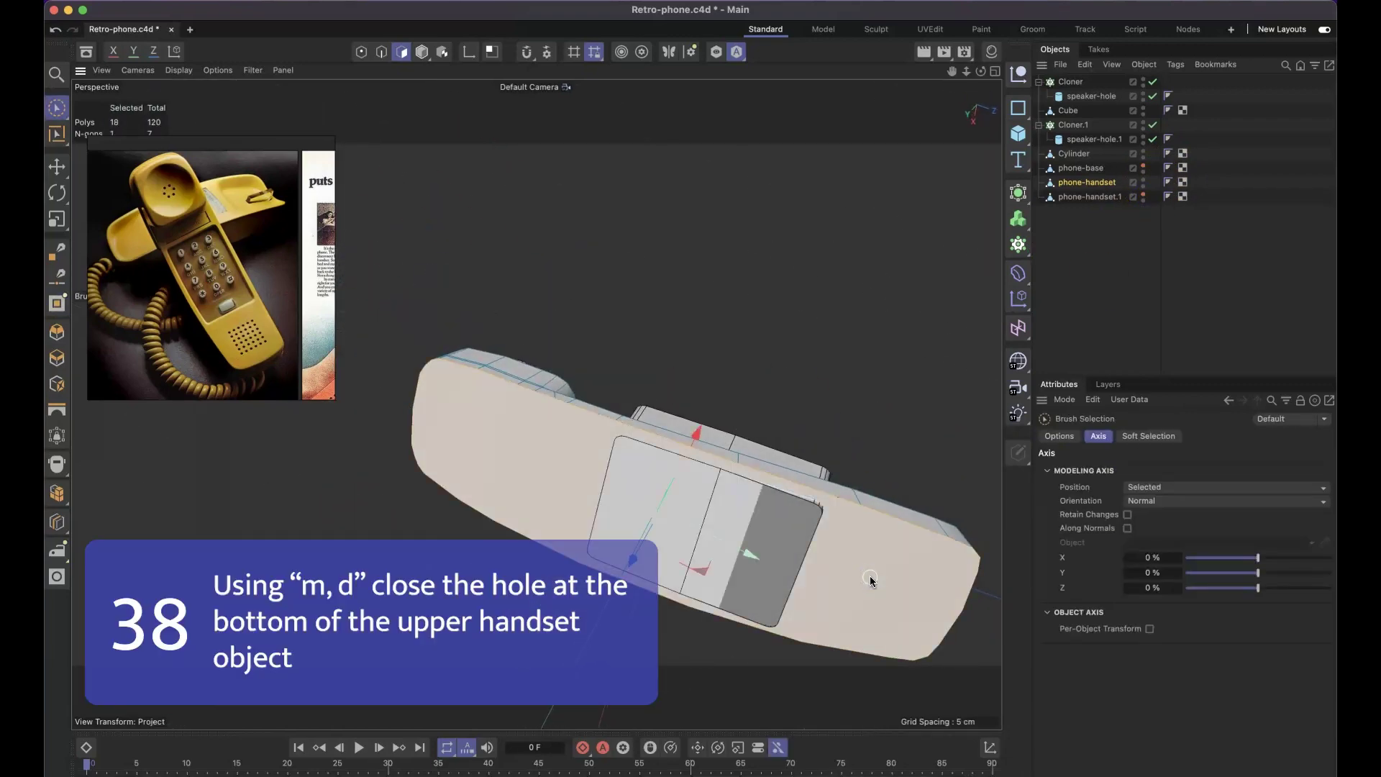
pyautogui.press('m')
pyautogui.press('w')
pyautogui.moveTo(871, 578); pyautogui.dragTo(673, 412)
pyautogui.press('space')
pyautogui.click(908, 412)
pyautogui.moveTo(907, 412)
pyautogui.keyDown('alt'); pyautogui.mouseDown()
pyautogui.moveTo(832, 485)
pyautogui.moveTo(726, 477)
pyautogui.moveTo(810, 418)
pyautogui.moveTo(859, 492)
pyautogui.mouseUp(); pyautogui.keyUp('alt')
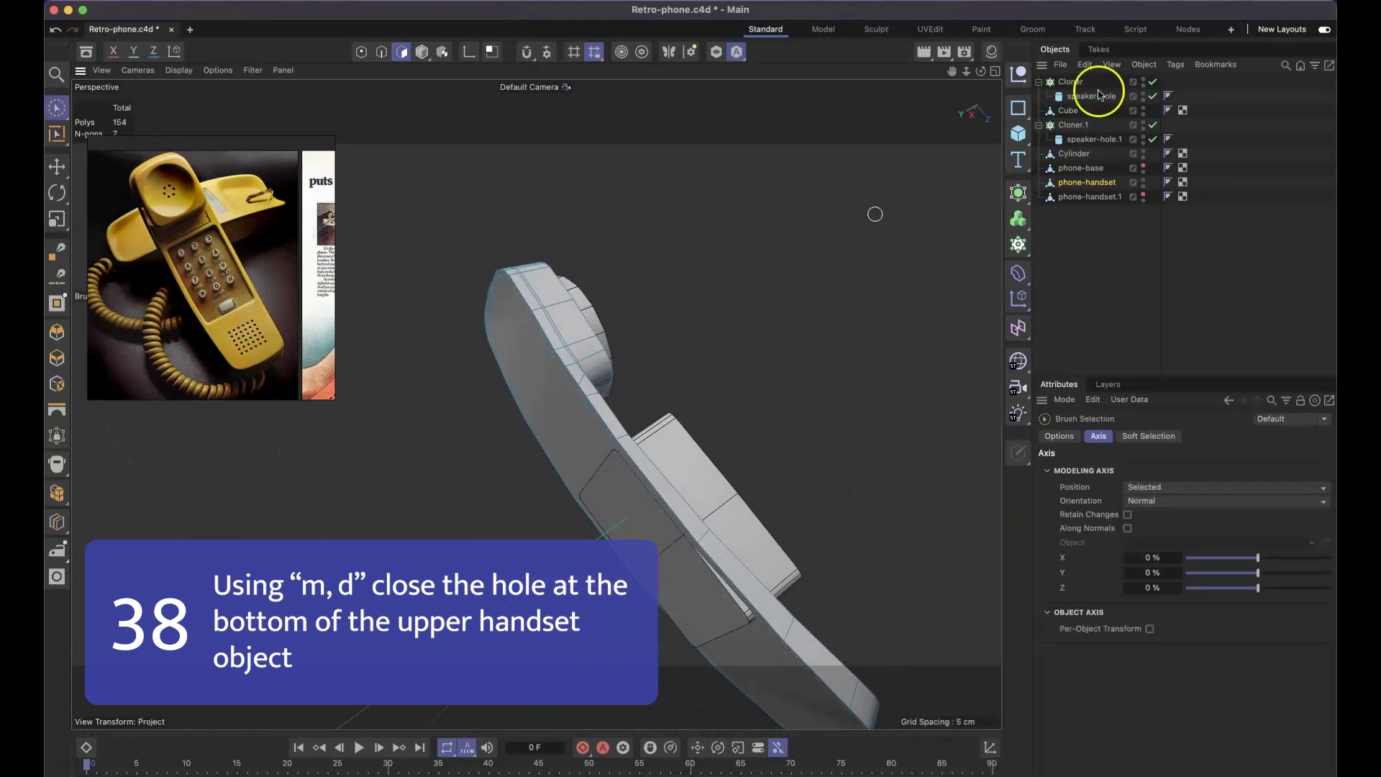
# Step: Hide phone-handset and collapse both cloner hierarchies, leaving the cube, the cylinder and the cloned speaker holes in view
pyautogui.click(1073, 112)
pyautogui.keyDown('alt'); pyautogui.moveTo(686, 543); pyautogui.dragTo(618, 503); pyautogui.keyUp('alt')
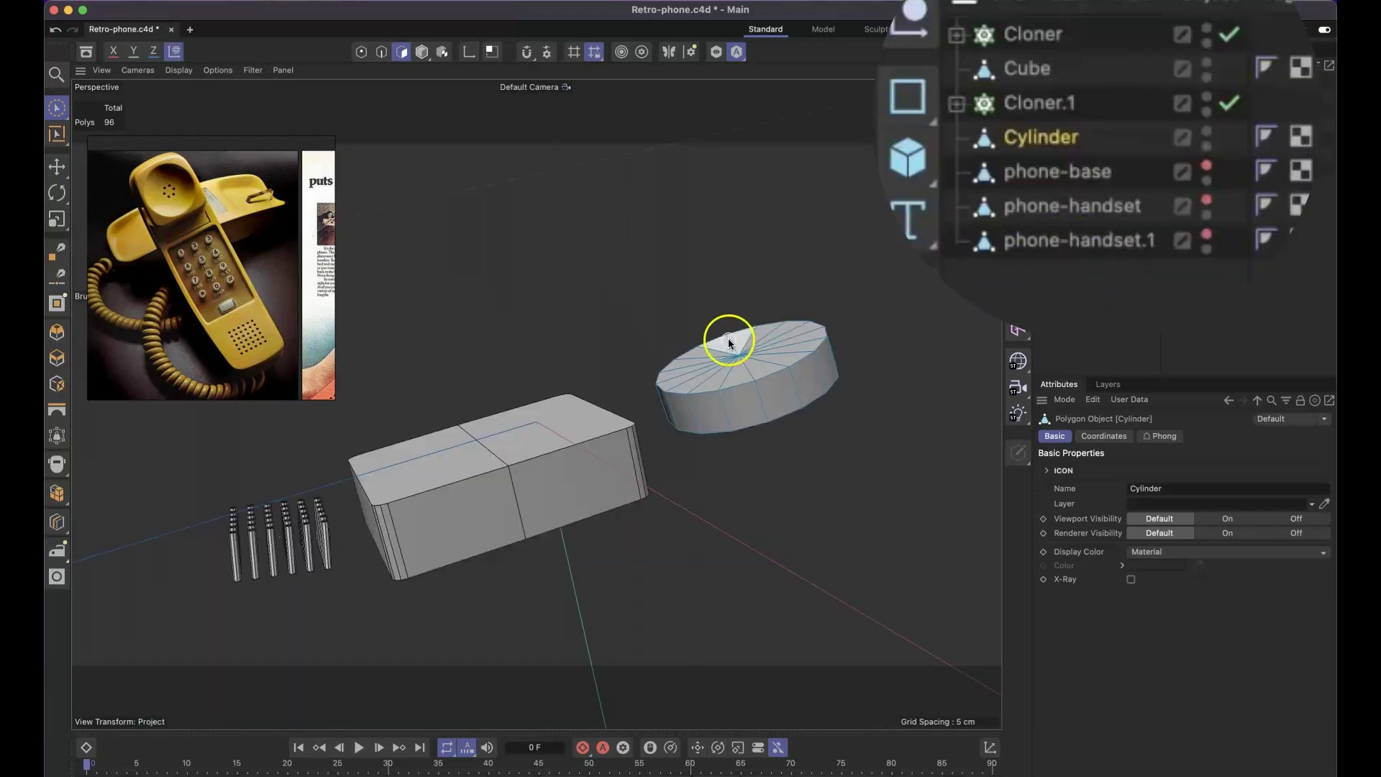
pyautogui.keyDown('alt'); pyautogui.moveTo(728, 338); pyautogui.dragTo(709, 265); pyautogui.keyUp('alt')
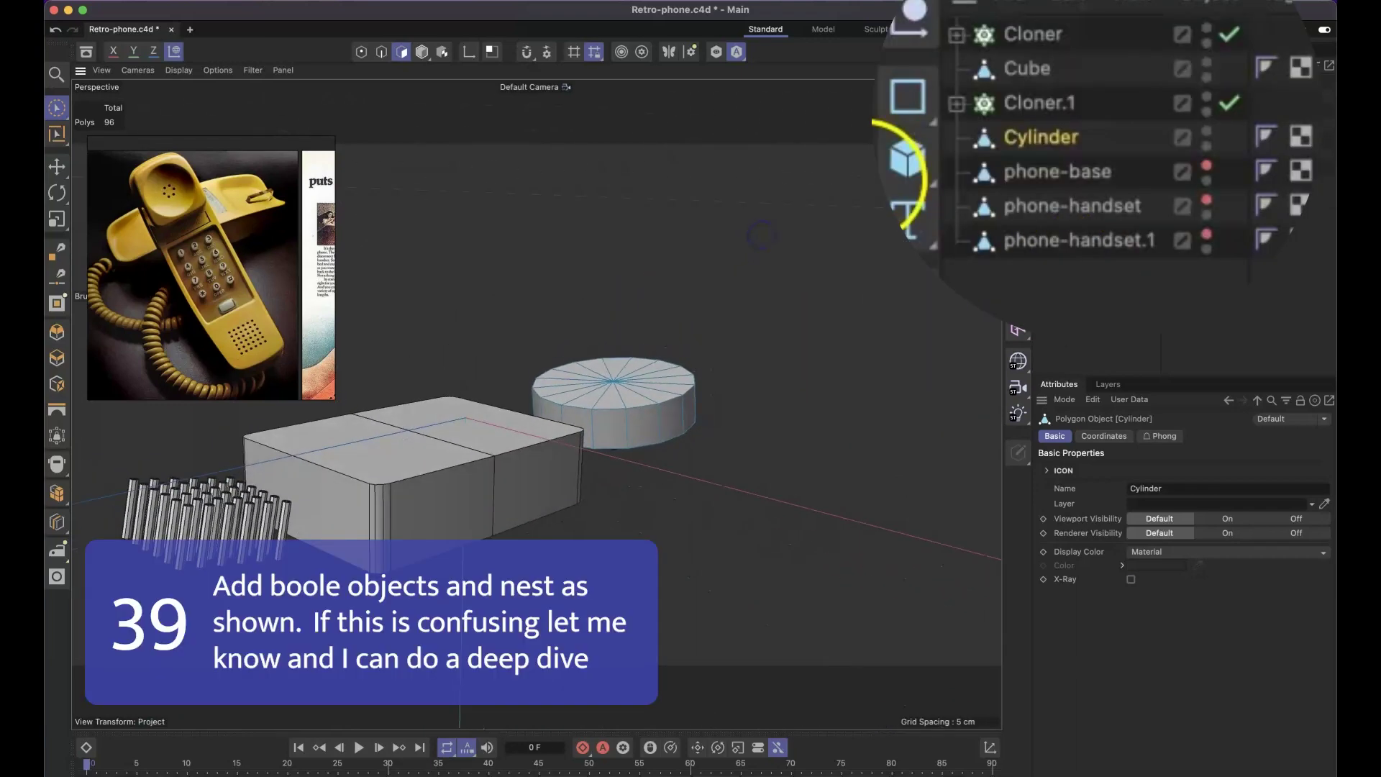
# Step: Add a Boole object and set its Boolean type to A union B
pyautogui.click(950, 277)
pyautogui.click(1018, 187)
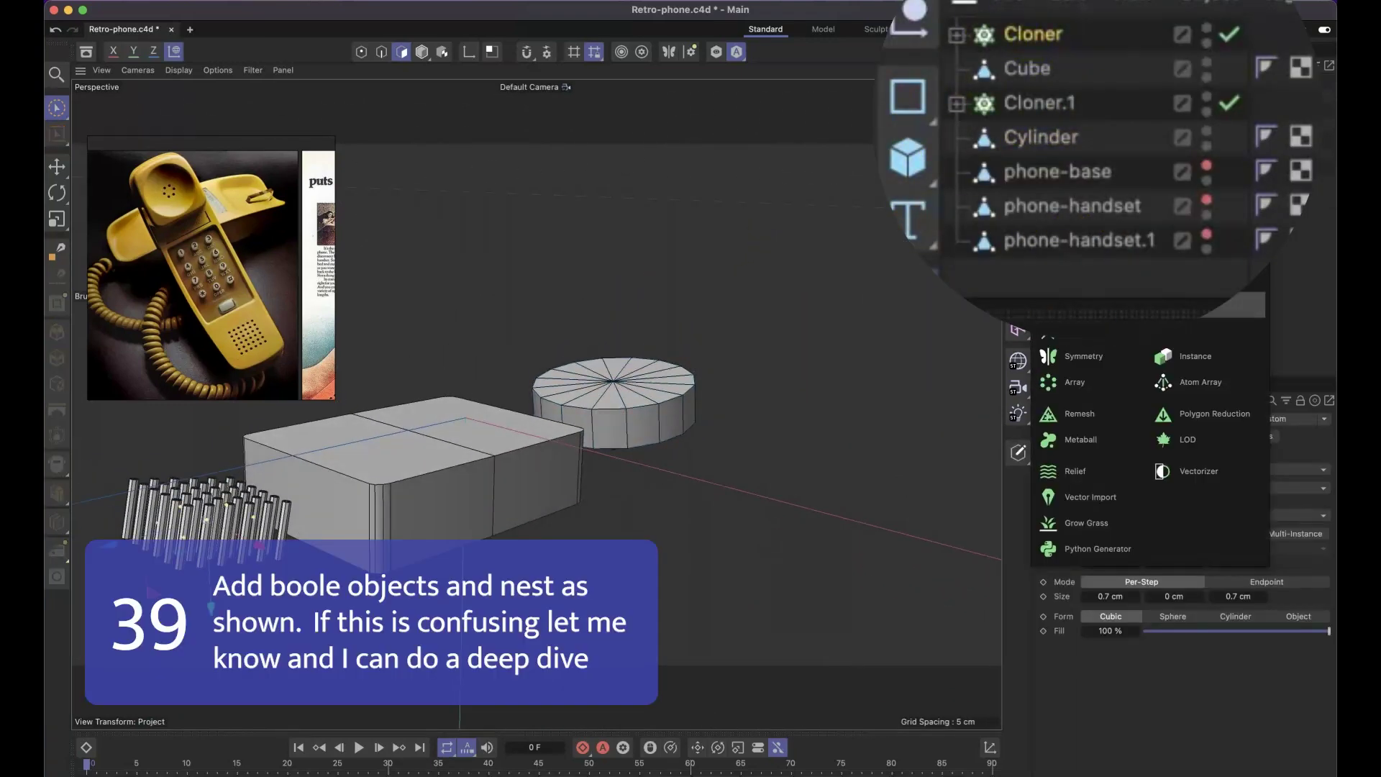
pyautogui.click(1186, 305)
pyautogui.click(1279, 471)
pyautogui.click(1274, 486)
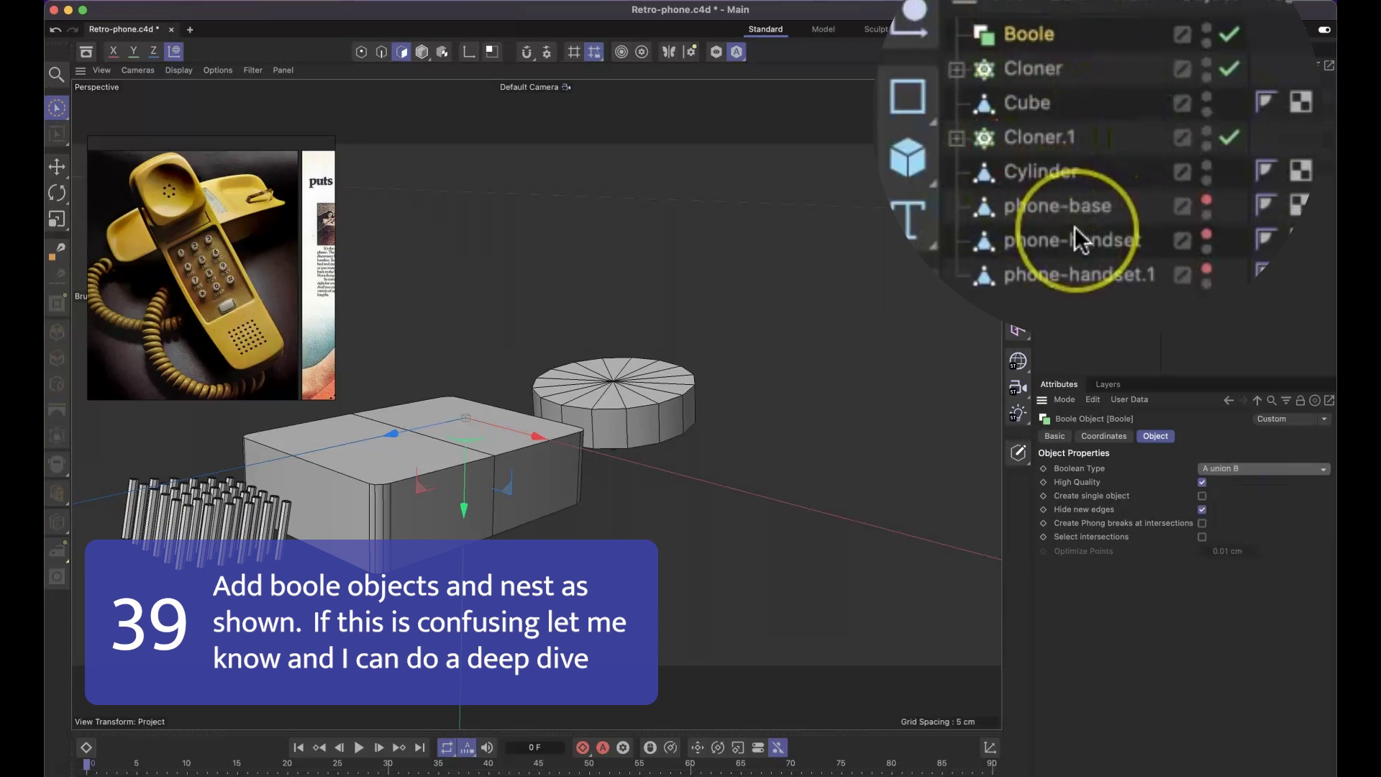
# Step: Try to nest both cloners, the Cube and the Cylinder together under the single Boole object
pyautogui.click(1034, 76)
pyautogui.keyDown('shift'); pyautogui.click(1029, 104); pyautogui.keyUp('shift')
pyautogui.click(1030, 70)
pyautogui.keyDown('alt'); pyautogui.moveTo(800, 421); pyautogui.dragTo(759, 402); pyautogui.keyUp('alt')
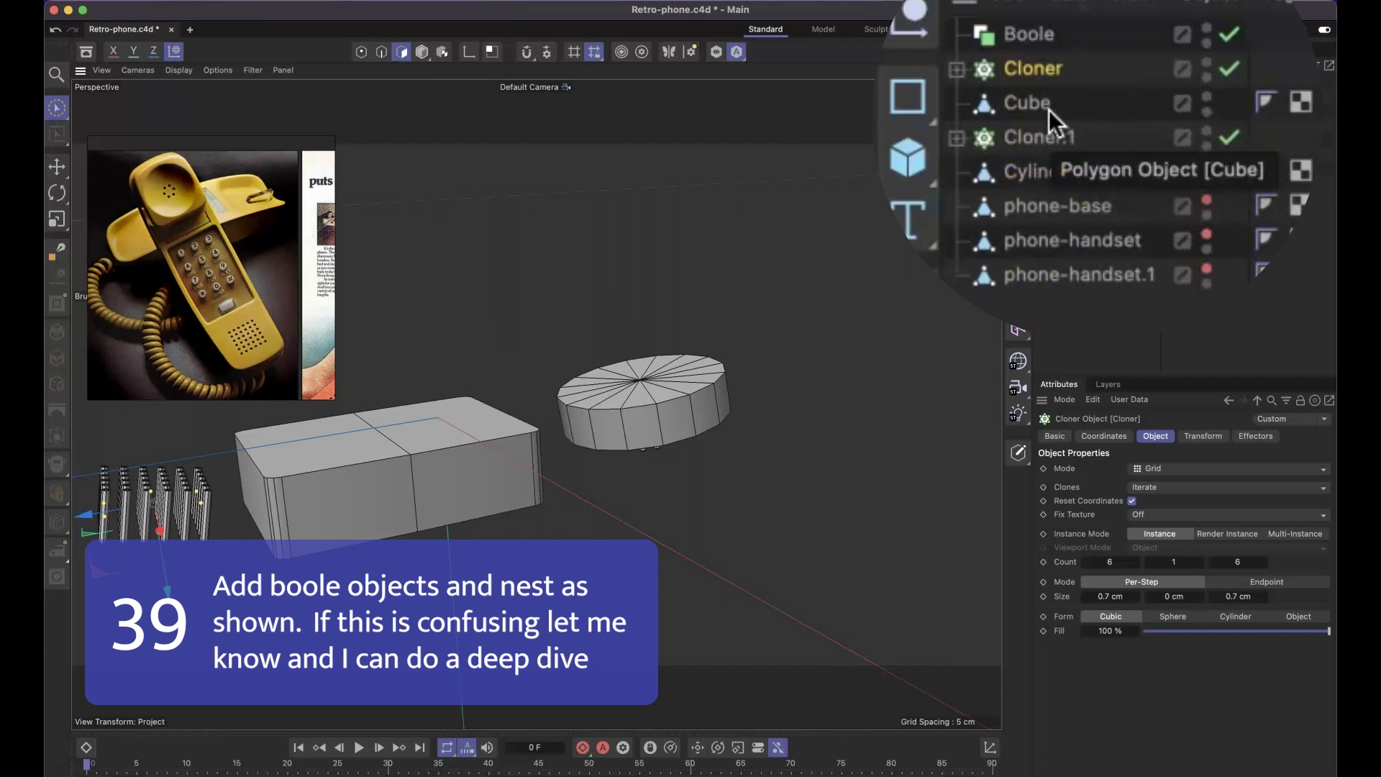
pyautogui.moveTo(1061, 75); pyautogui.dragTo(1029, 35)
pyautogui.keyDown('shift'); pyautogui.click(1027, 173); pyautogui.keyUp('shift')
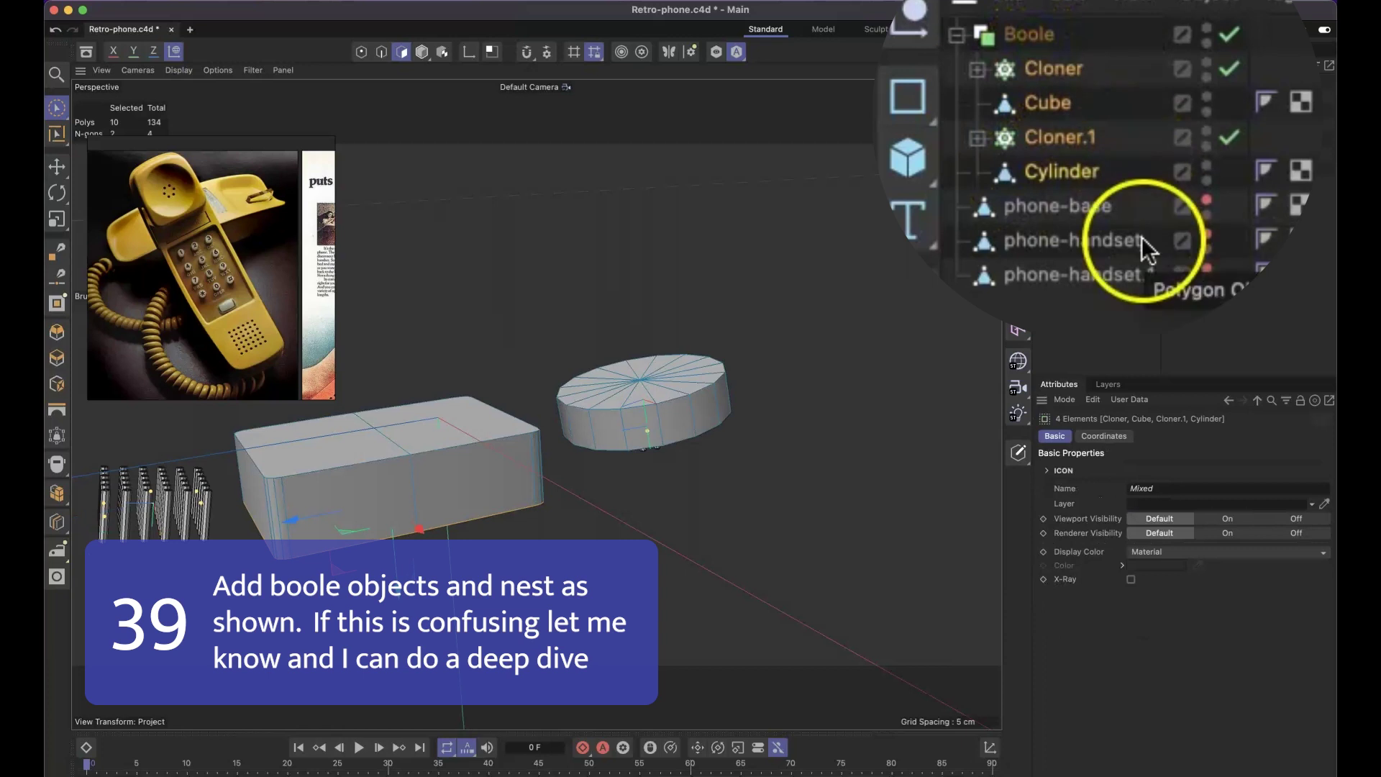
pyautogui.press('super+z')
# Step: Duplicate the Boole to make three Boole objects and nest the Cloner and Cube inside the two lower ones
pyautogui.keyDown('ctrl'); pyautogui.moveTo(1037, 37); pyautogui.dragTo(1035, 19); pyautogui.keyUp('ctrl')
pyautogui.click(1049, 131)
pyautogui.keyDown('shift'); pyautogui.click(1039, 204); pyautogui.keyUp('shift')
pyautogui.moveTo(1030, 114); pyautogui.dragTo(1031, 73)
pyautogui.click(956, 106)
pyautogui.click(1031, 137)
pyautogui.keyDown('shift'); pyautogui.click(1029, 104); pyautogui.keyUp('shift')
pyautogui.click(955, 70)
# Step: Select Cloner.1 and the Cylinder and examine them from a higher angle
pyautogui.click(1015, 138)
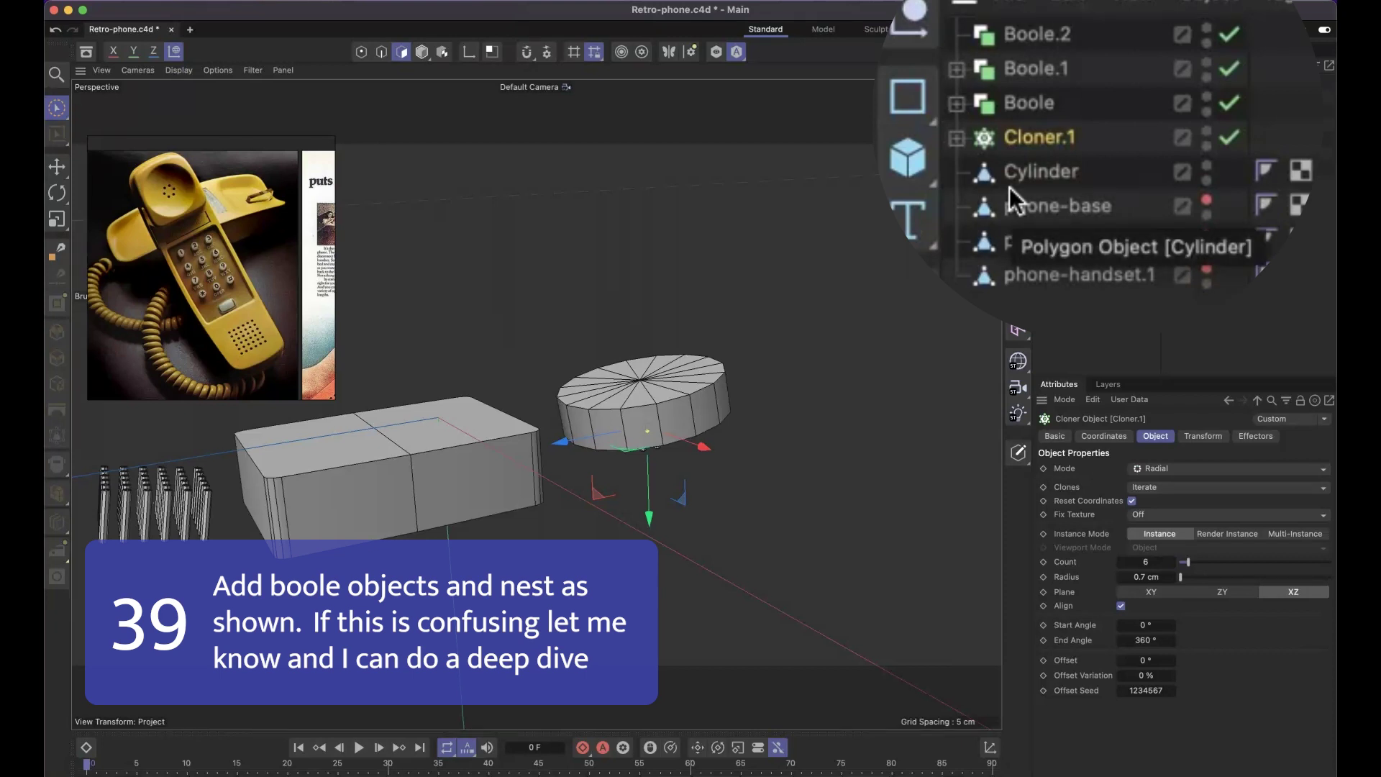
pyautogui.keyDown('shift'); pyautogui.click(1008, 187); pyautogui.keyUp('shift')
pyautogui.keyDown('alt'); pyautogui.moveTo(712, 360); pyautogui.dragTo(739, 410); pyautogui.keyUp('alt')
pyautogui.keyDown('alt'); pyautogui.moveTo(740, 410); pyautogui.dragTo(847, 309, button='middle'); pyautogui.keyUp('alt')
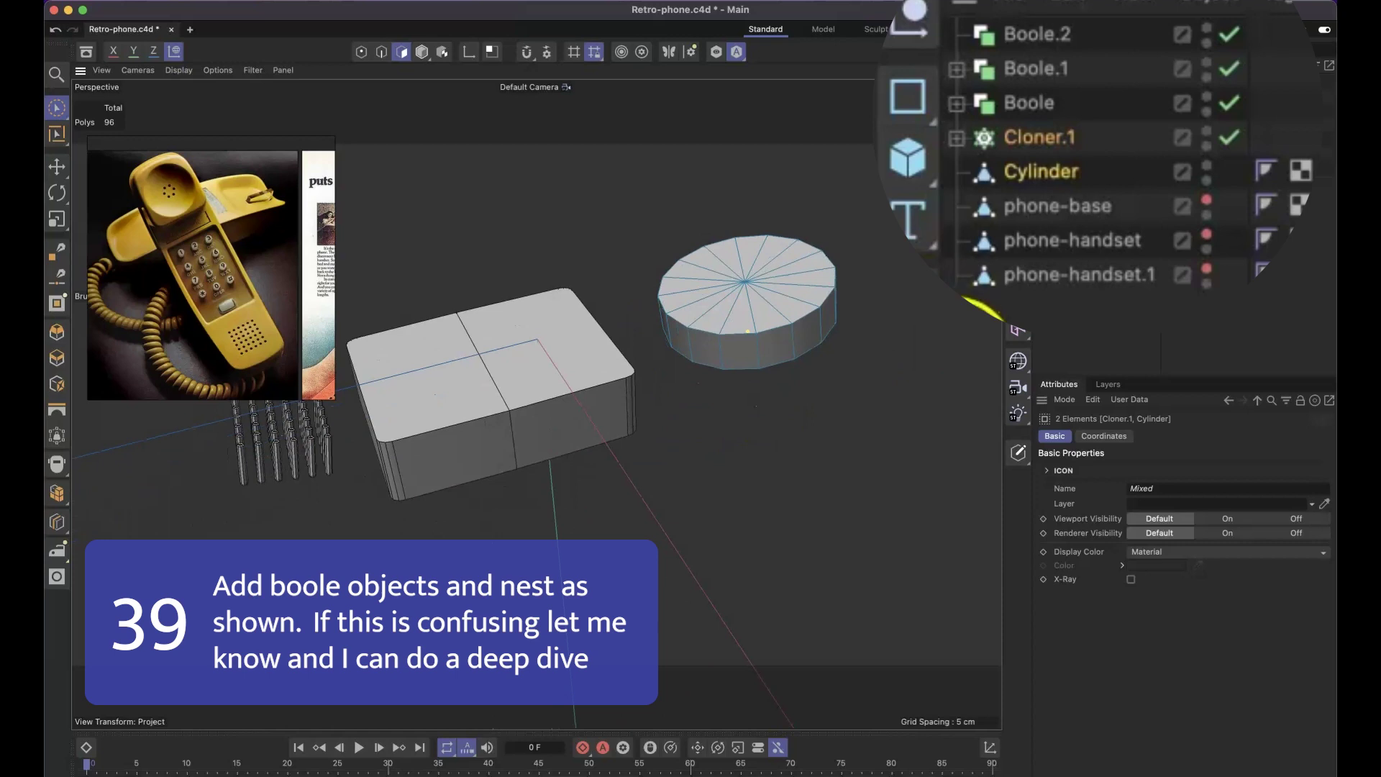
# Step: Nest Boole.1 and Boole under Boole.2
pyautogui.click(1025, 105)
pyautogui.keyDown('shift'); pyautogui.click(1000, 68); pyautogui.keyUp('shift')
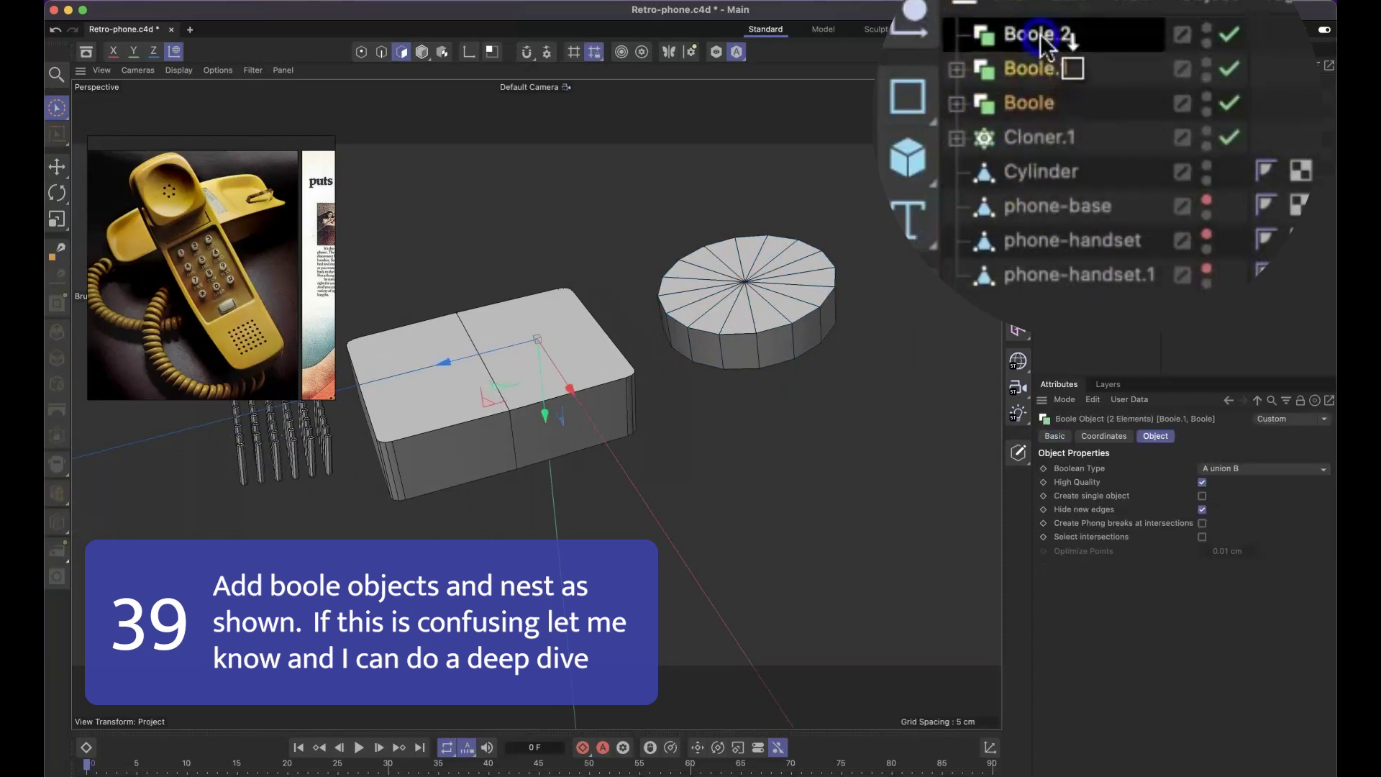